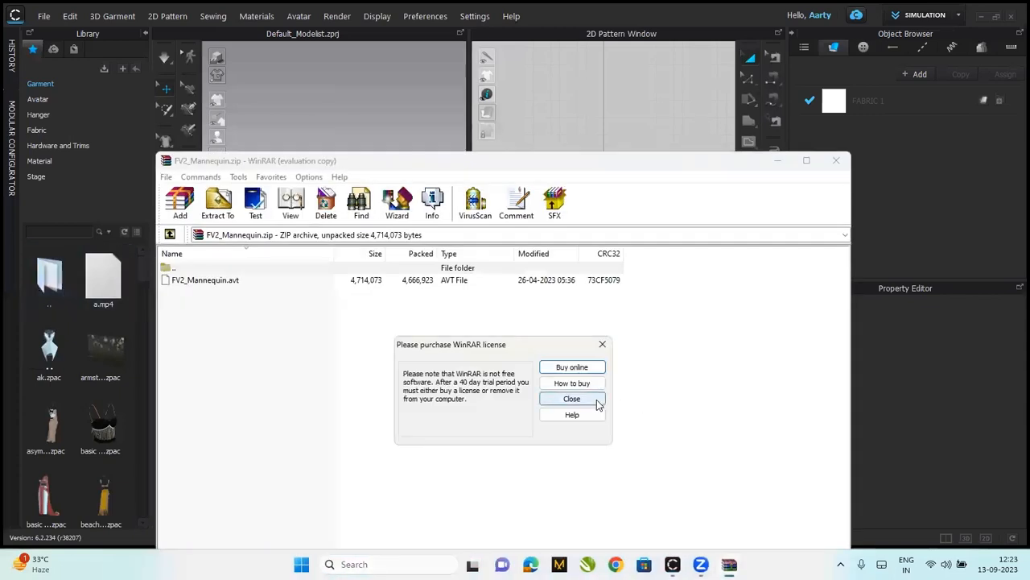
Dismiss the WinRAR licence notice and load FV2_Mannequin.avt from the archive as the avatar in CLO's 3D window
click(596, 400)
click(224, 283)
drag(352, 176, 423, 133)
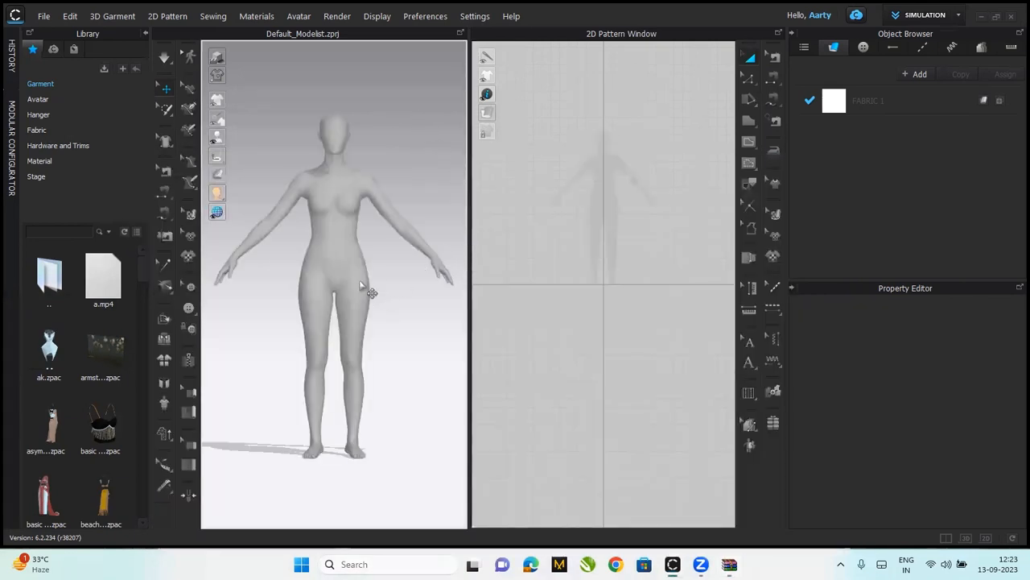
click(328, 138)
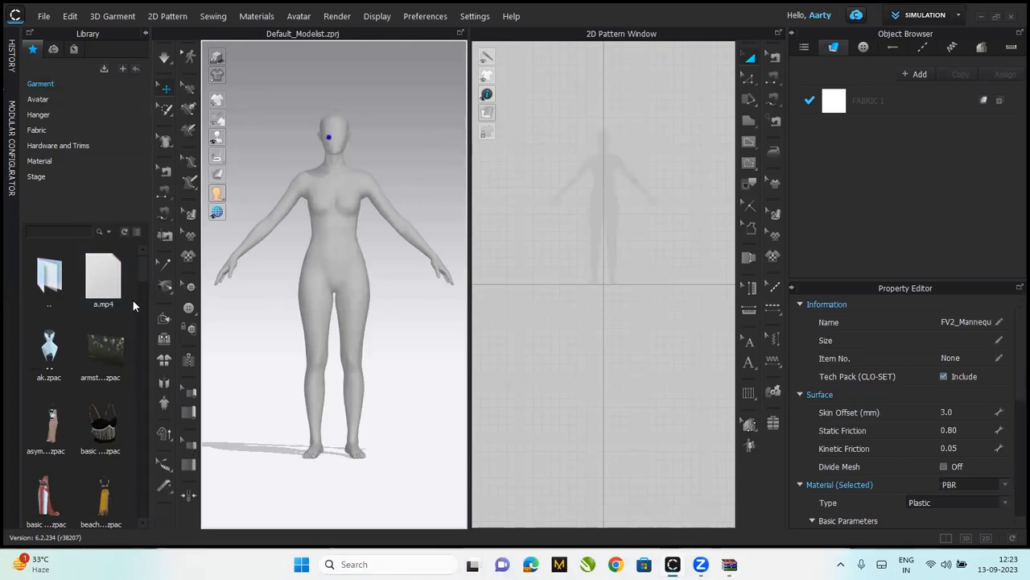
Load the female T-shirt garment from the library onto the mannequin
drag(141, 264, 146, 365)
click(44, 363)
double_click(45, 364)
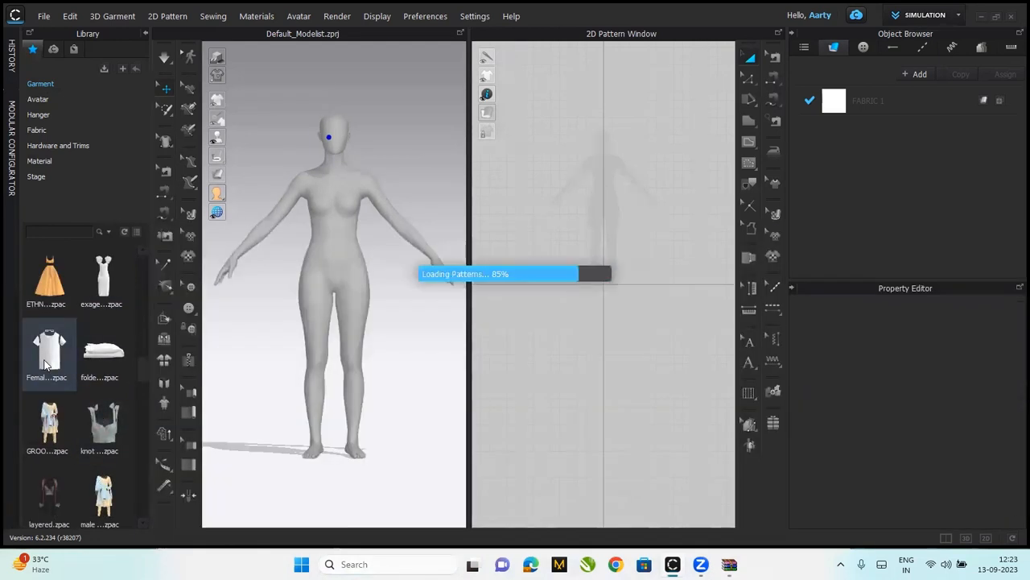
click(499, 284)
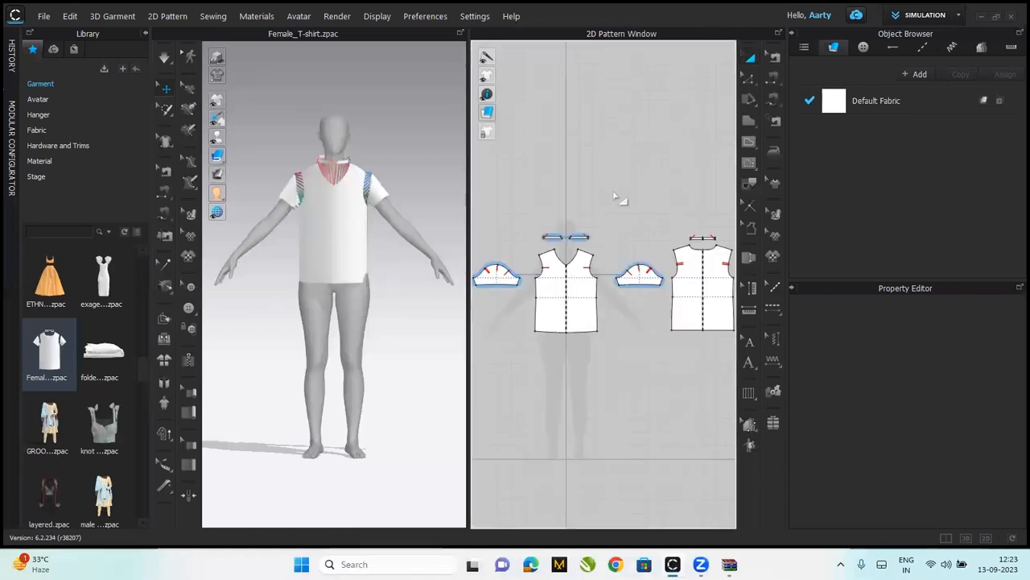
Delete the neckband and both sleeve patterns, and simulate the remaining front and back bodice on the avatar
drag(514, 214, 750, 250)
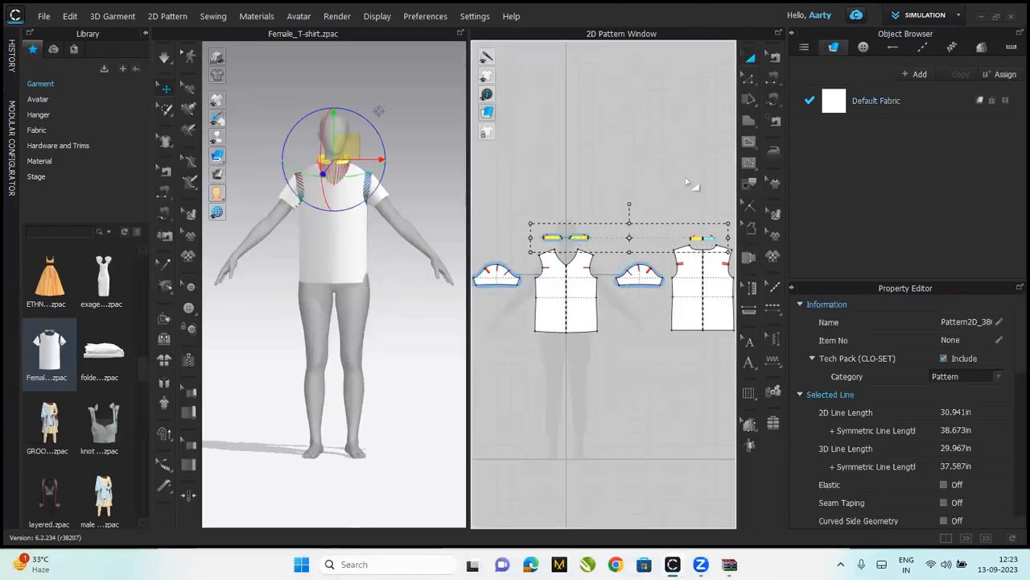
click(689, 184)
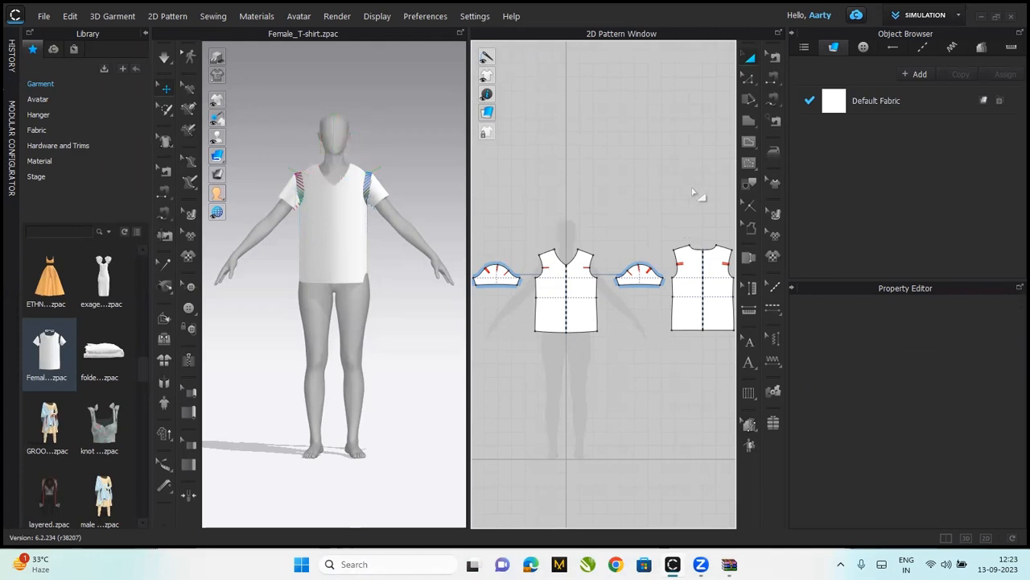
click(497, 267)
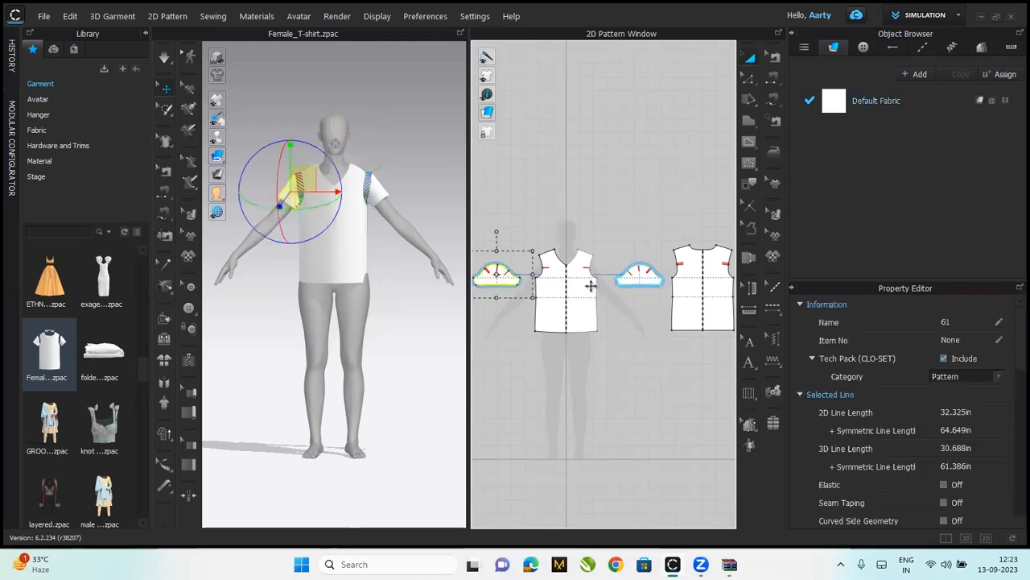
shift+click(648, 281)
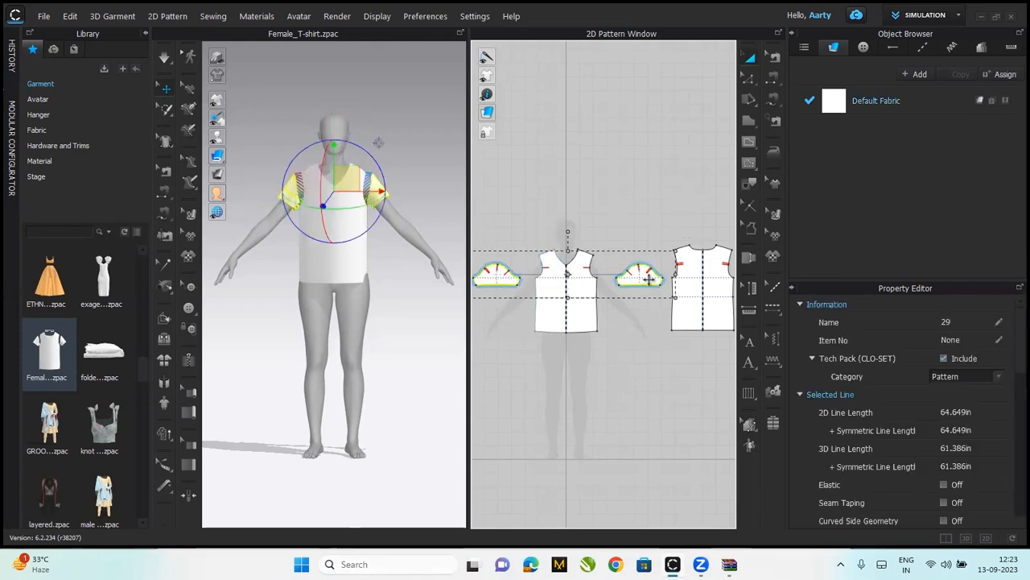
key(Delete)
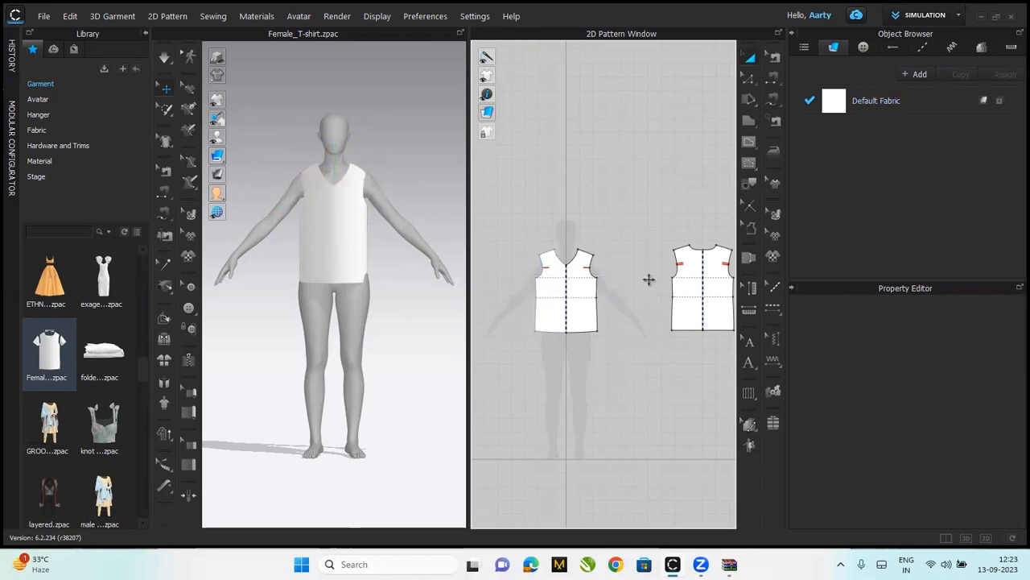
key(space)
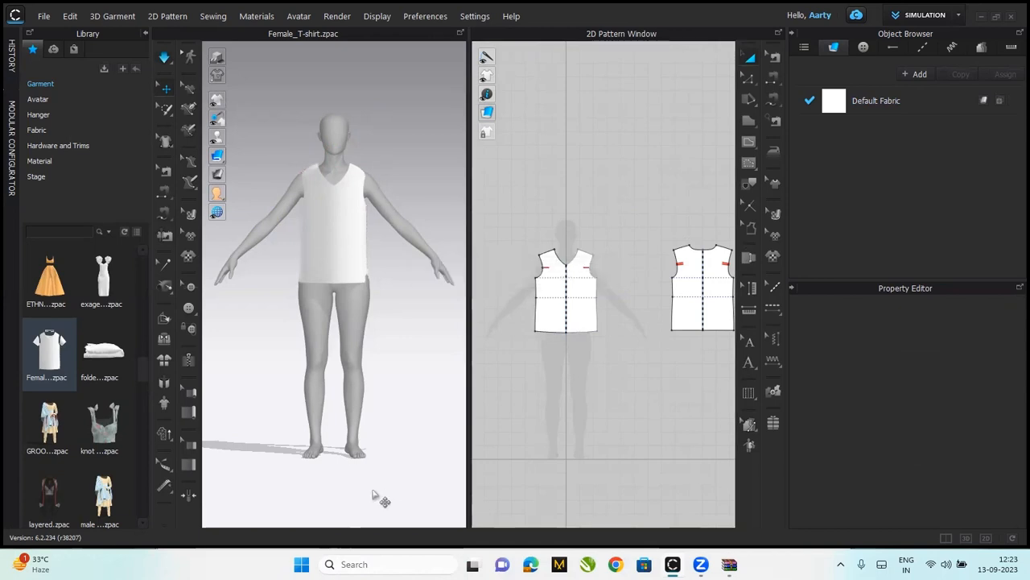
key(space)
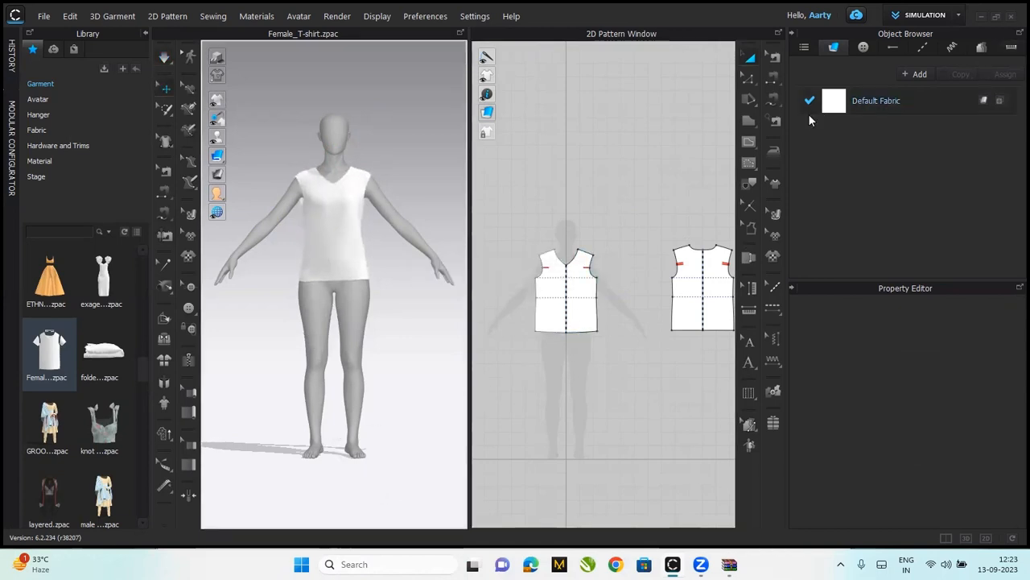
Shape the front pattern's waist by moving its side-seam waist point 2 in horizontally inward
click(749, 78)
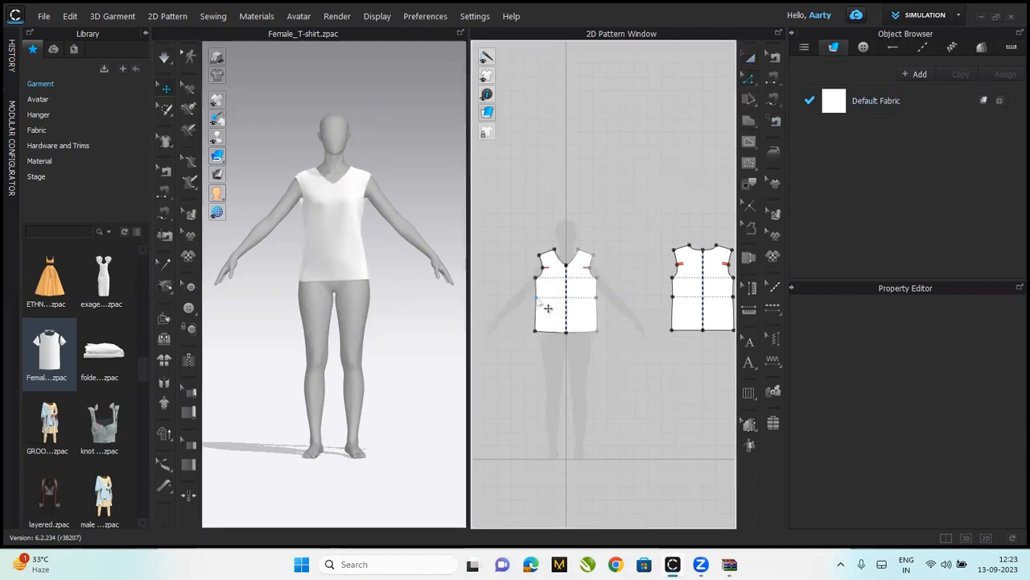
scroll(541, 306, up, 2)
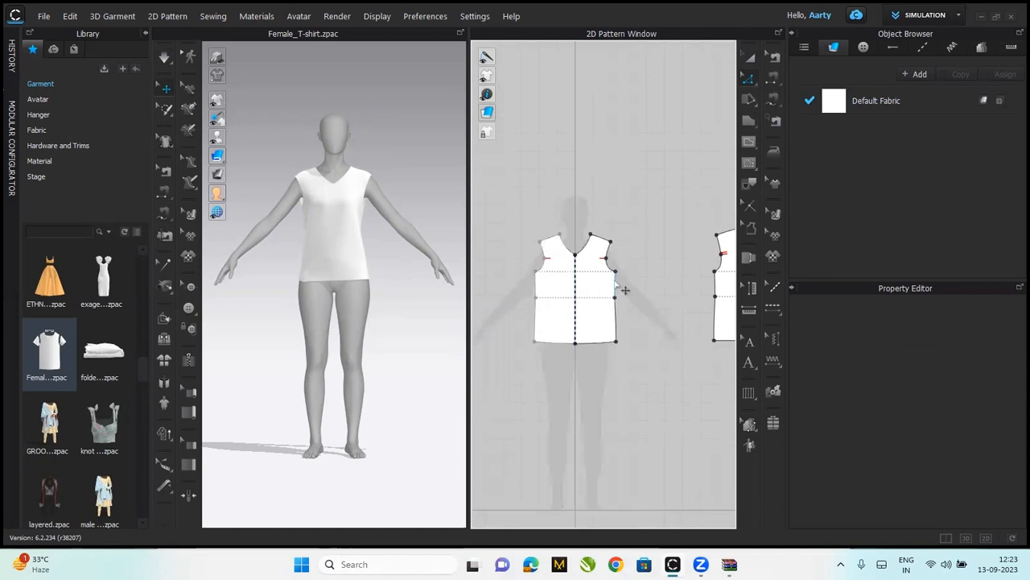
click(544, 304)
drag(556, 308, 545, 298)
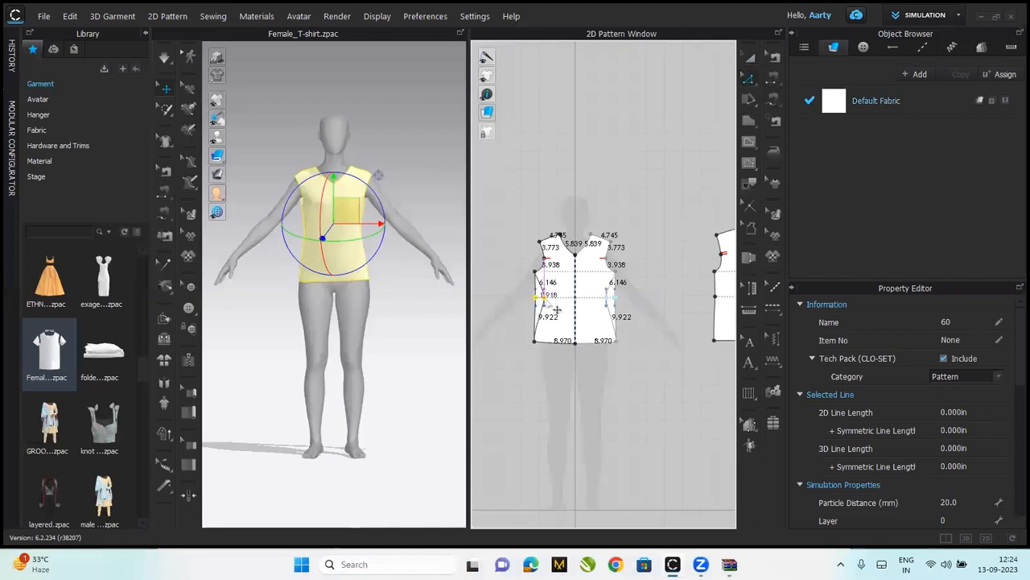
right_click(546, 298)
text(2)
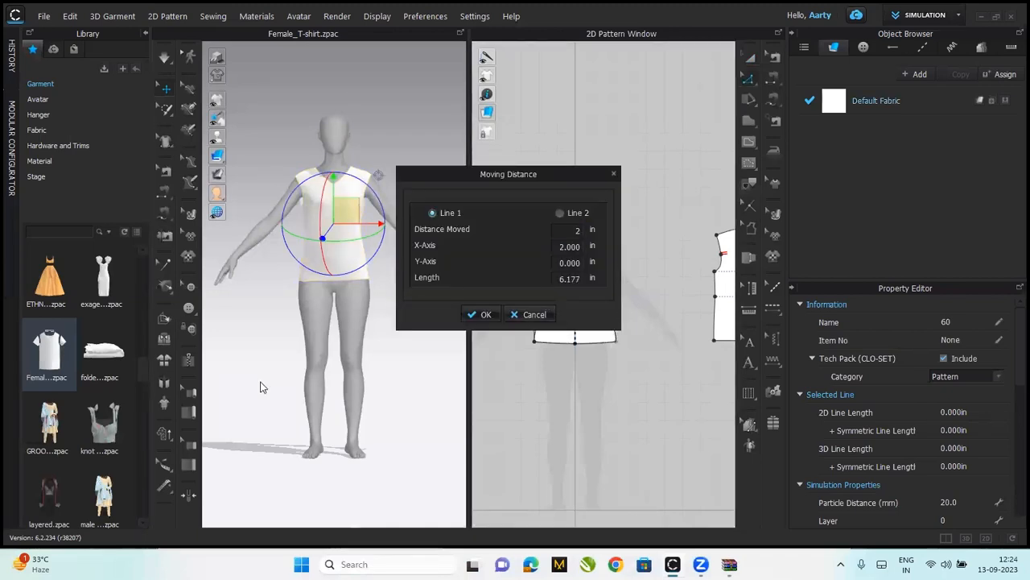
click(475, 314)
Shape the back pattern's waist by moving its side-seam waist point 2 in horizontally inward
click(715, 296)
middle_drag(734, 303, 705, 302)
drag(706, 302, 706, 301)
right_click(706, 301)
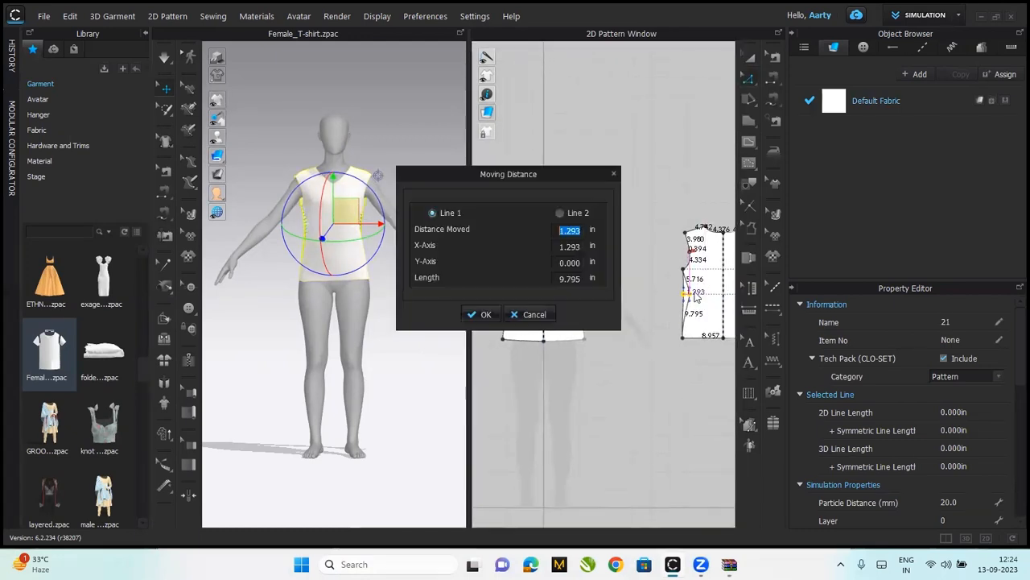
text(2)
click(480, 315)
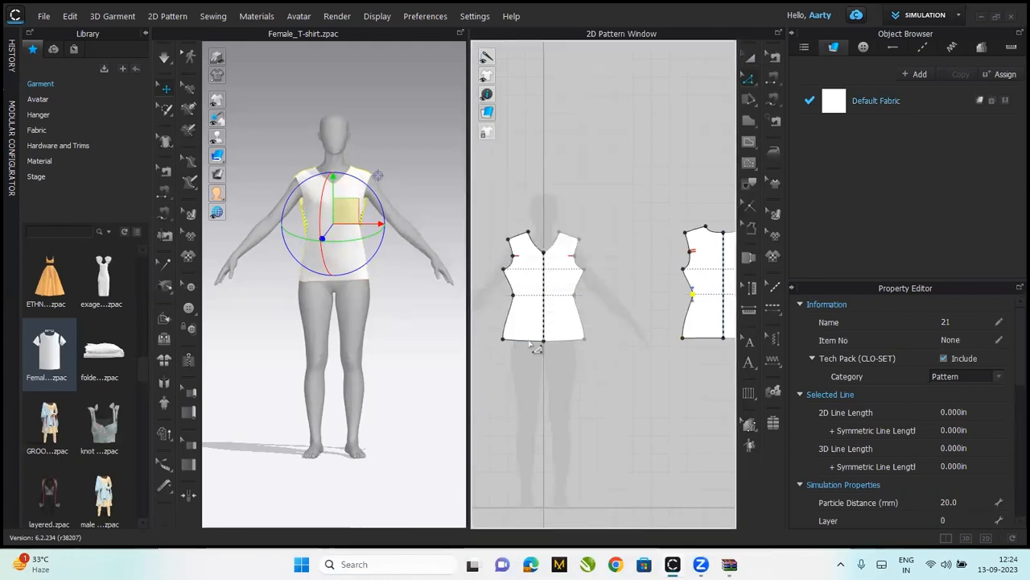
Lengthen the front pattern by moving its hem line 13 in straight down
drag(531, 346, 546, 429)
right_click(546, 429)
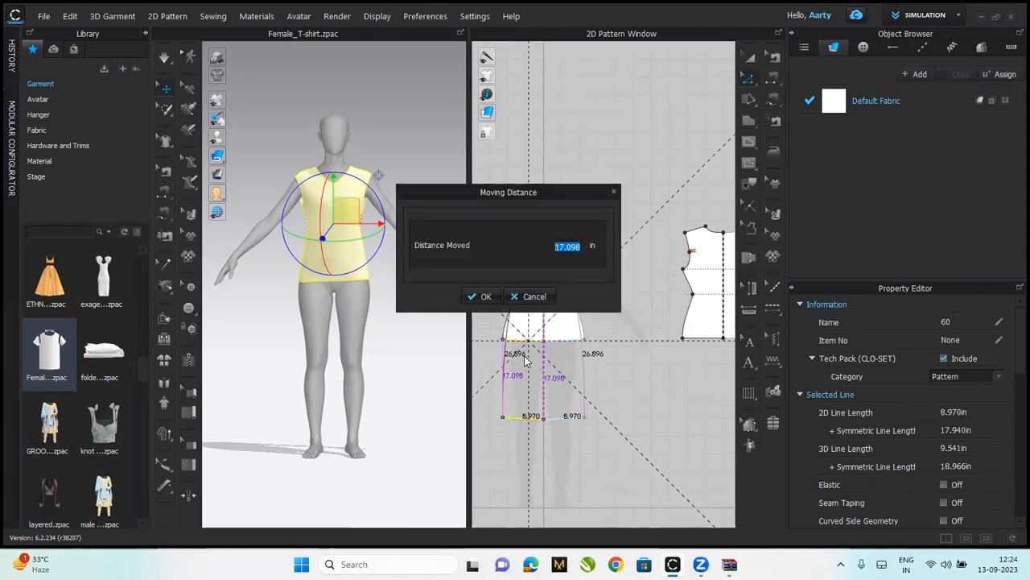
text(13)
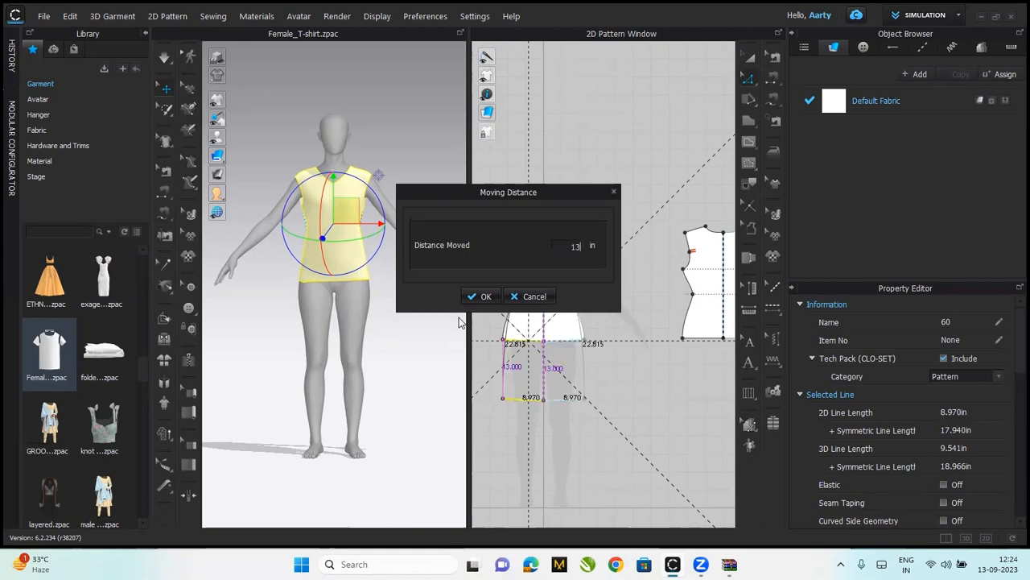
click(480, 296)
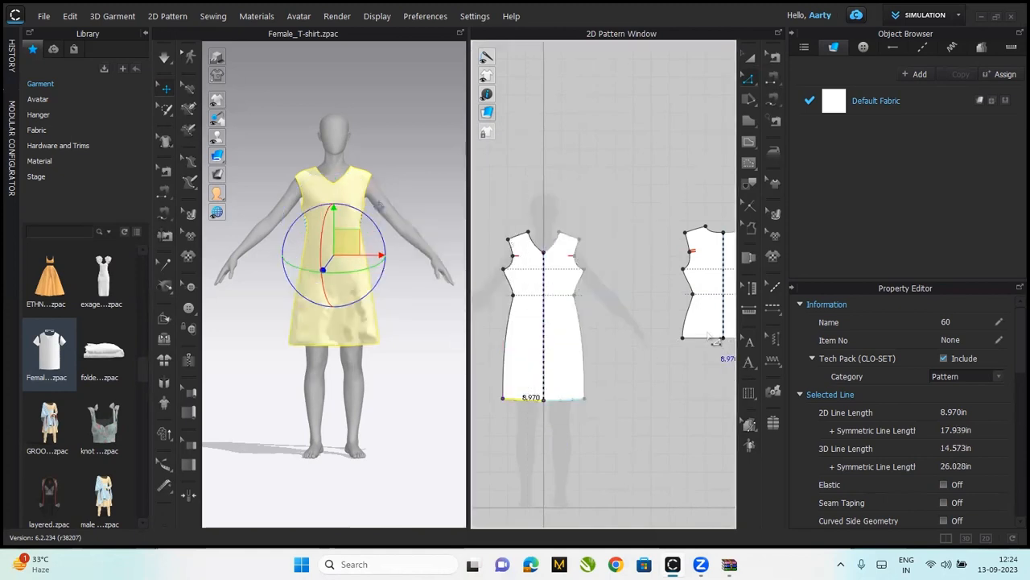
Lengthen the back pattern by moving its hem line 13 in straight down
drag(716, 346, 709, 404)
right_click(708, 404)
text(11)
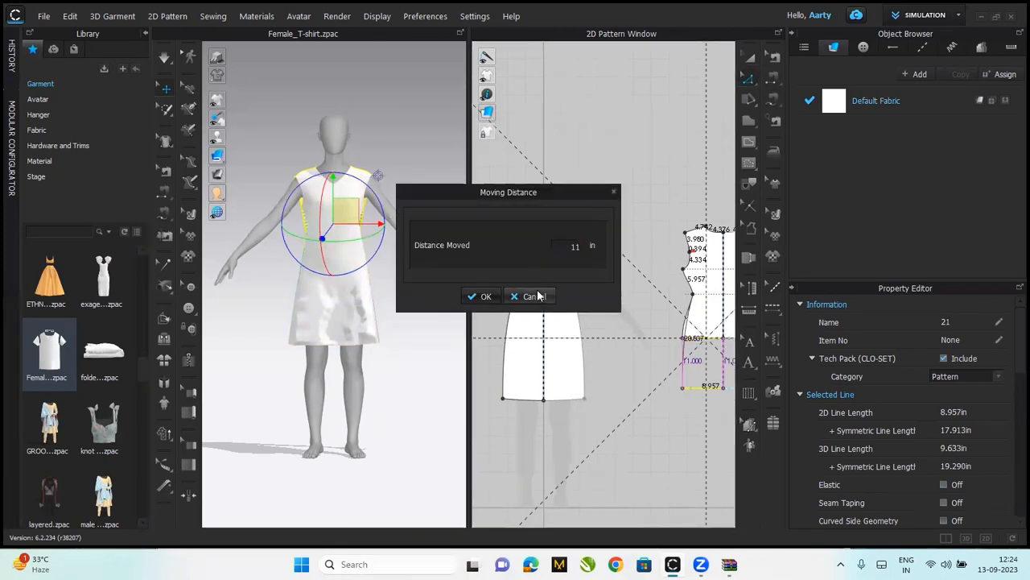
key(BackSpace)
text(3)
click(497, 292)
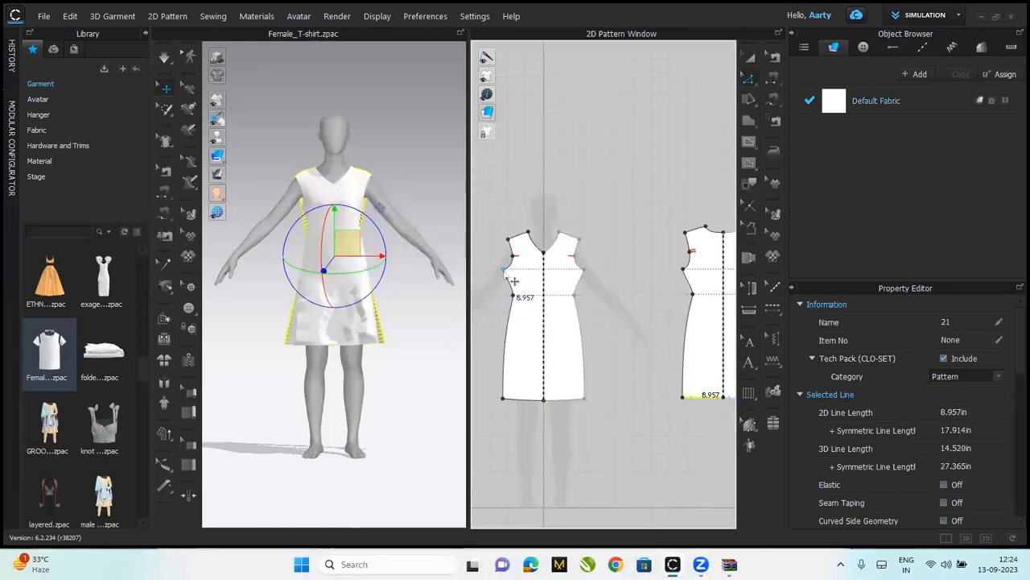
Move the front pattern's underarm point 1 in horizontally inward
click(513, 280)
drag(505, 271, 508, 272)
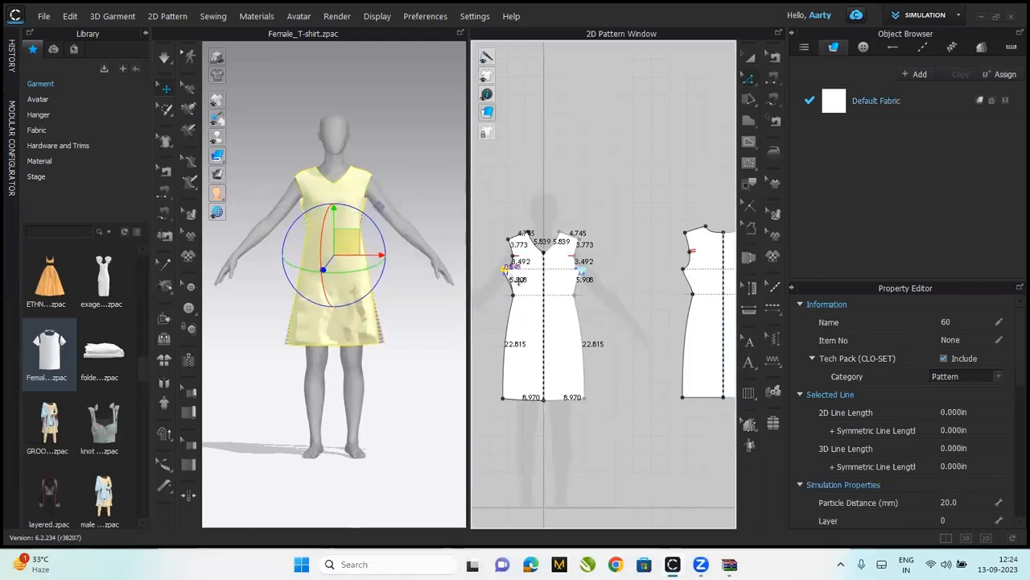
right_click(508, 272)
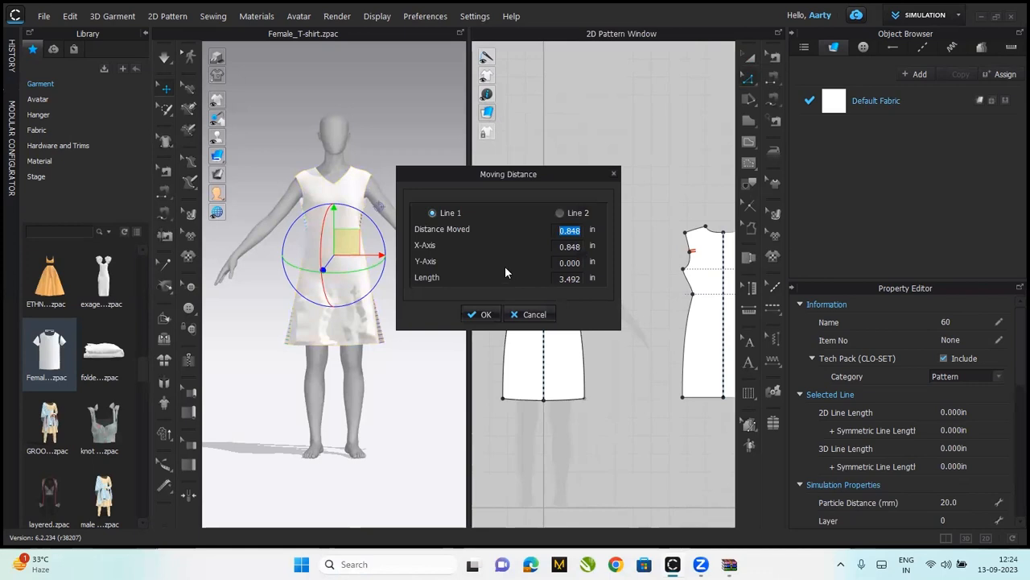
text(1)
click(481, 314)
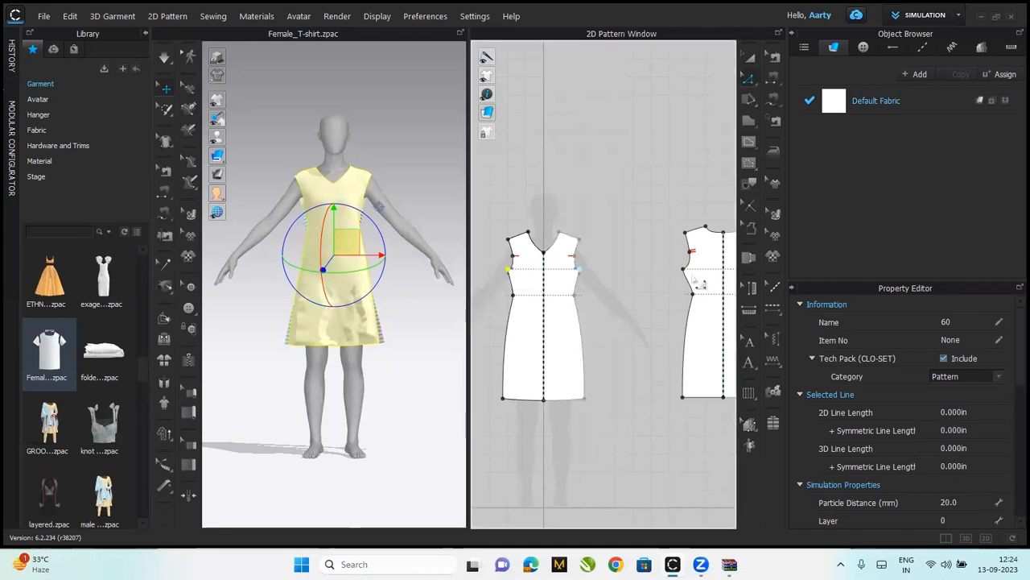
Move the back pattern's underarm point 1 in horizontally inward
click(683, 271)
drag(683, 272, 689, 268)
key(Return)
text(1)
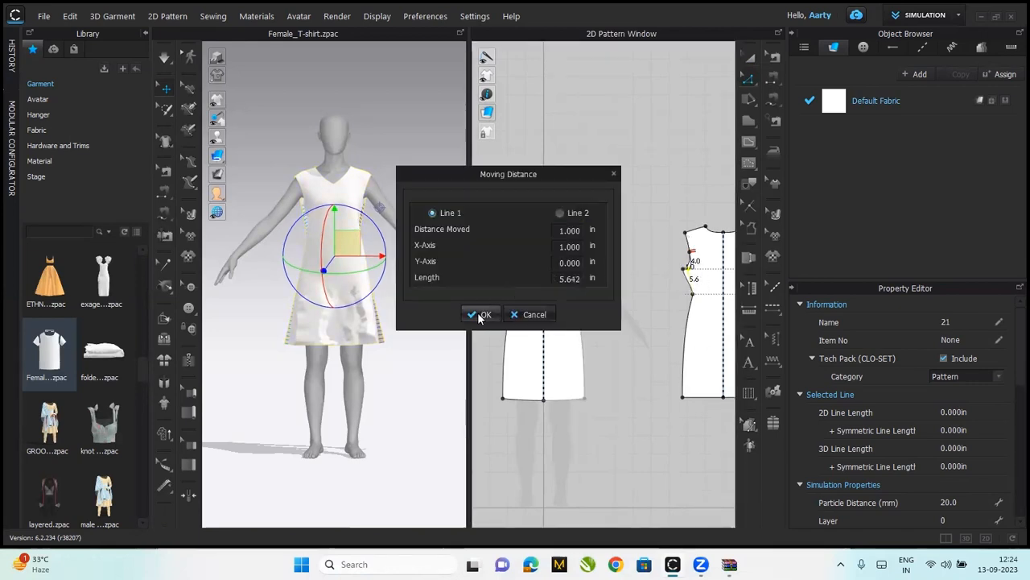
click(480, 315)
Move the front pattern's outer shoulder point inward along the shoulder line, shortening the shoulder to about 2.76 in
click(518, 251)
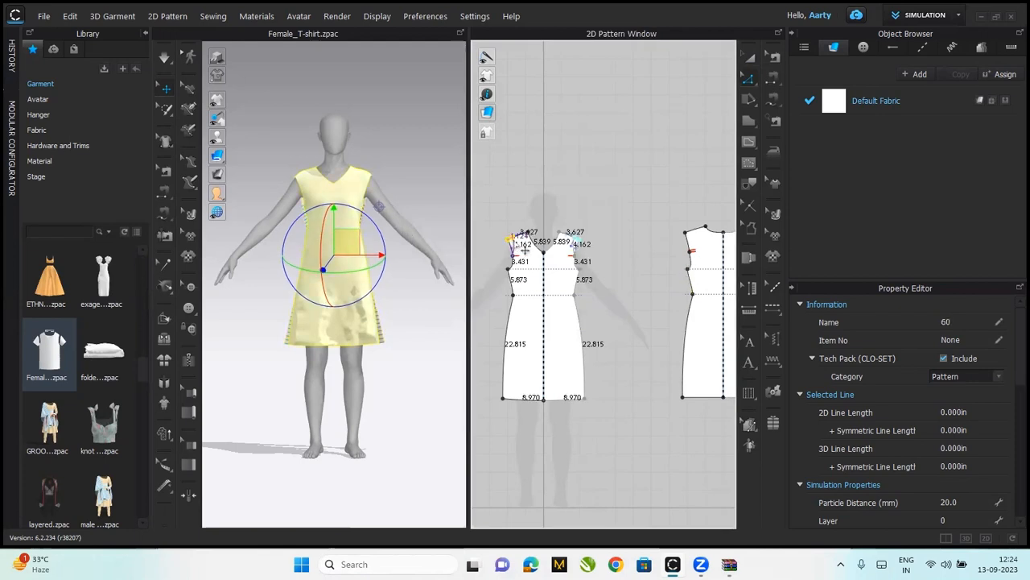
drag(525, 249, 515, 244)
key(Return)
text(0)
click(480, 315)
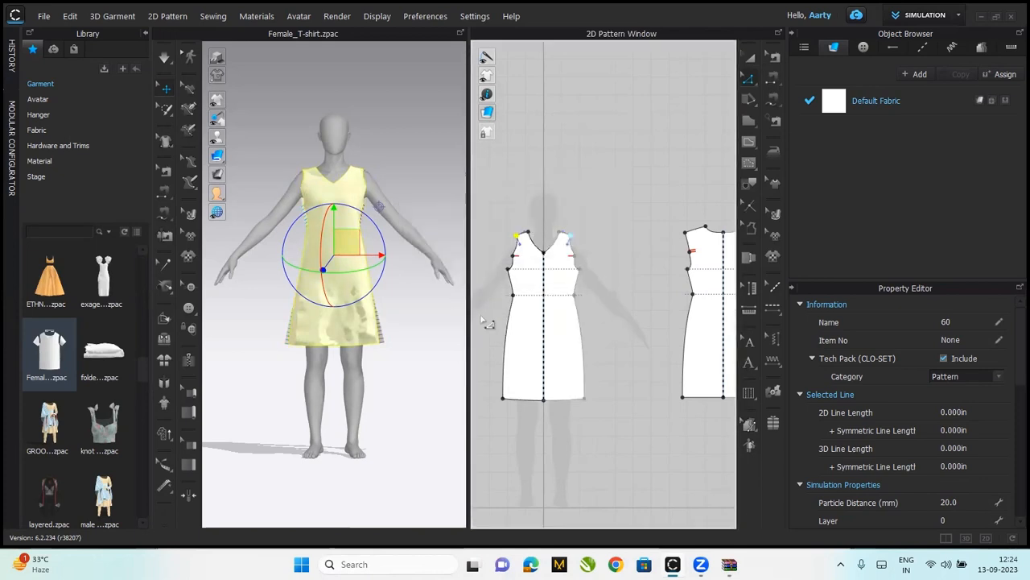
Move the back pattern's outer shoulder point 2 in inward along the shoulder line
drag(688, 233, 695, 237)
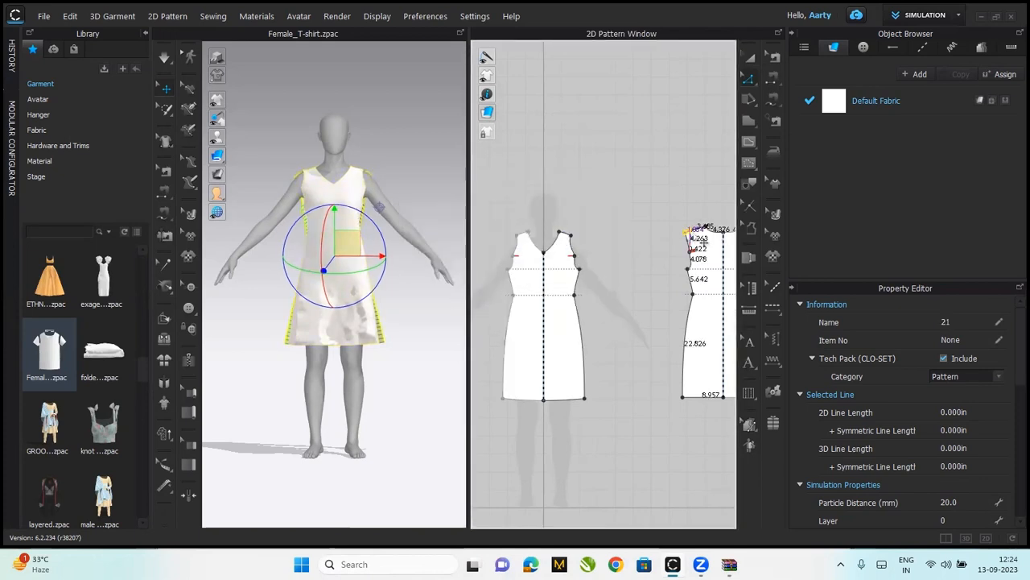
key(Return)
text(2)
click(483, 314)
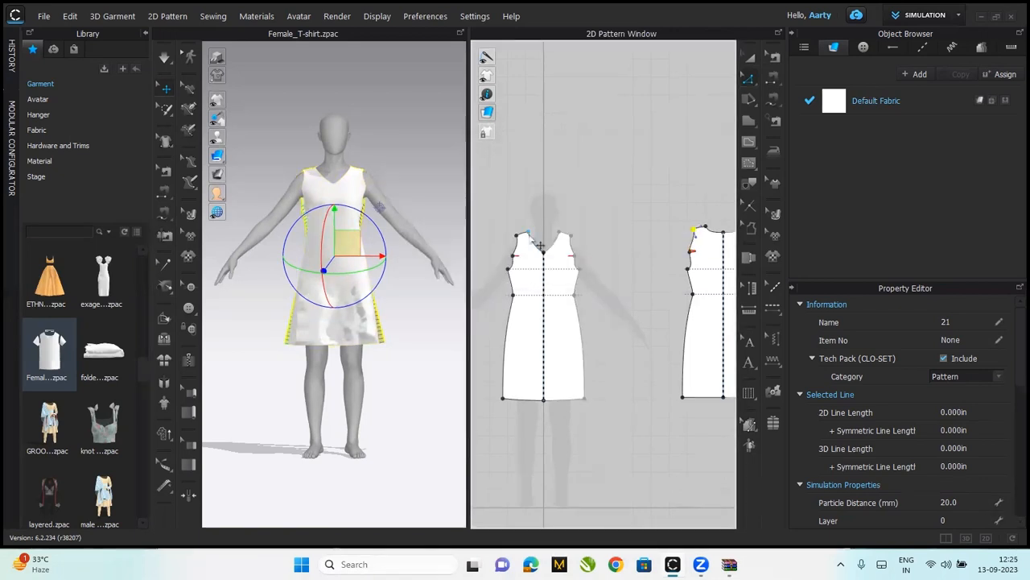
Change the front shoulder line's length to 0.5 in with direction Start and lower the centre-front neckline point to the bust line
scroll(538, 238, up, 3)
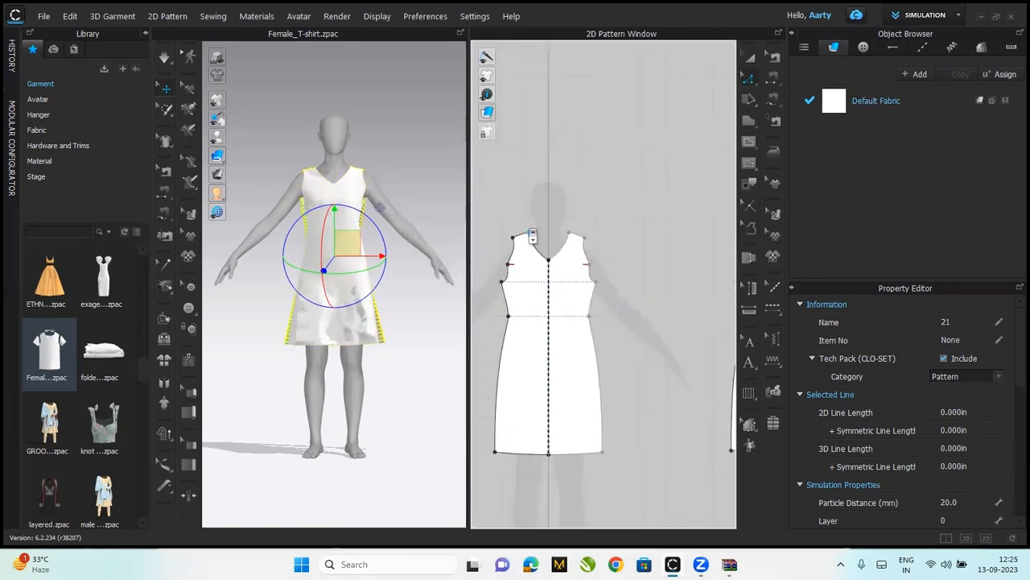
click(517, 245)
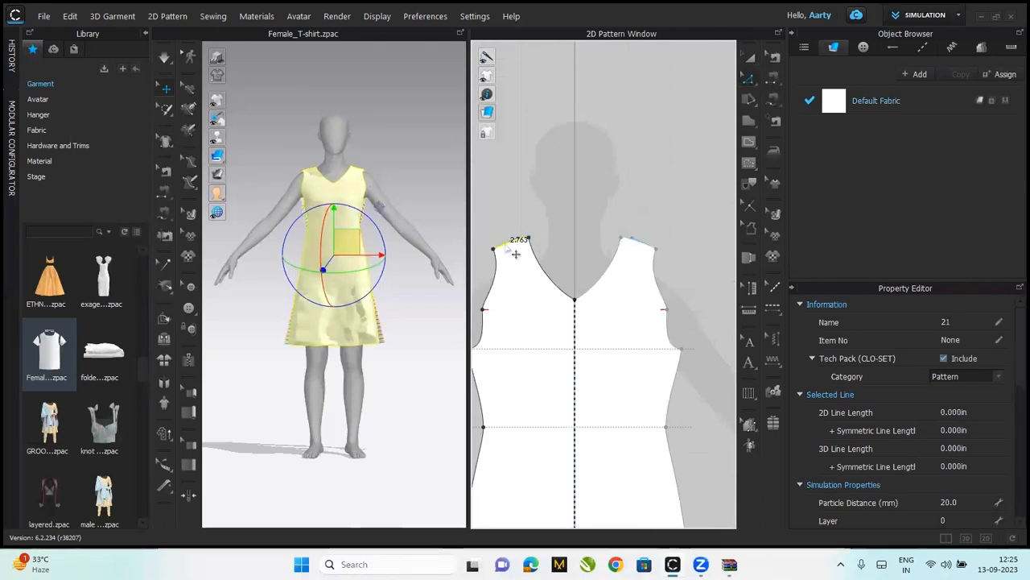
right_click(506, 244)
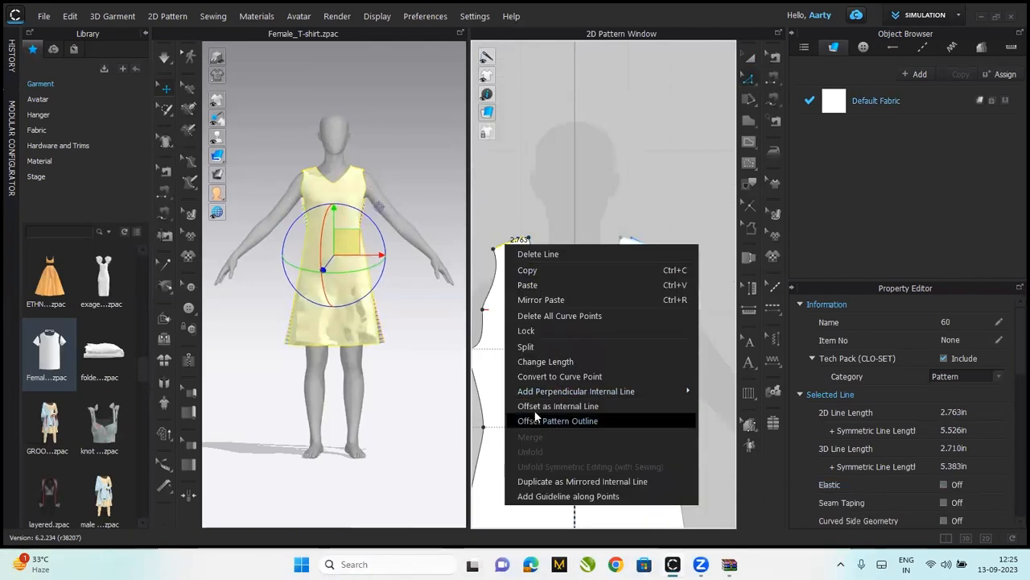
click(545, 362)
text(.5)
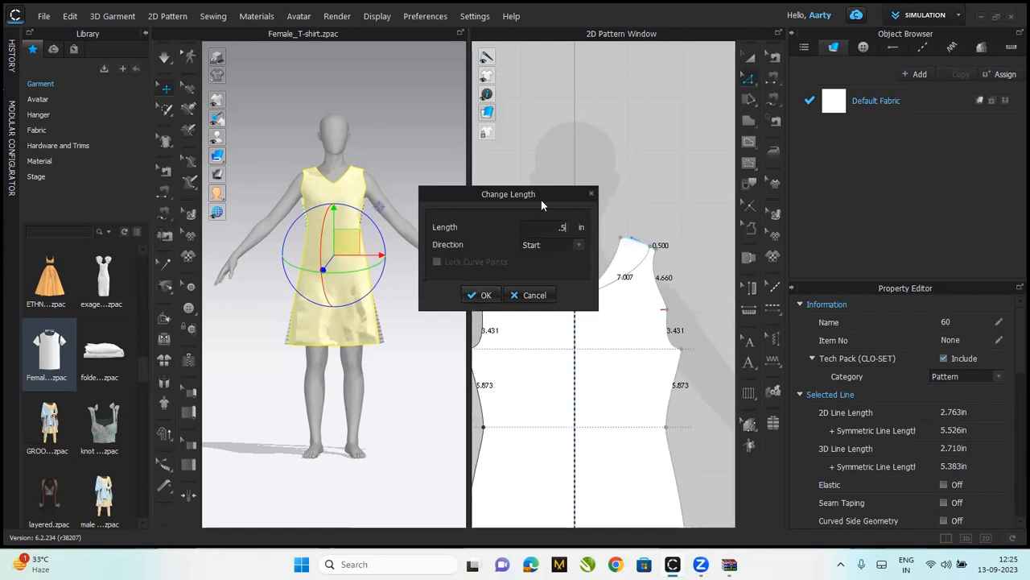
drag(536, 193, 425, 215)
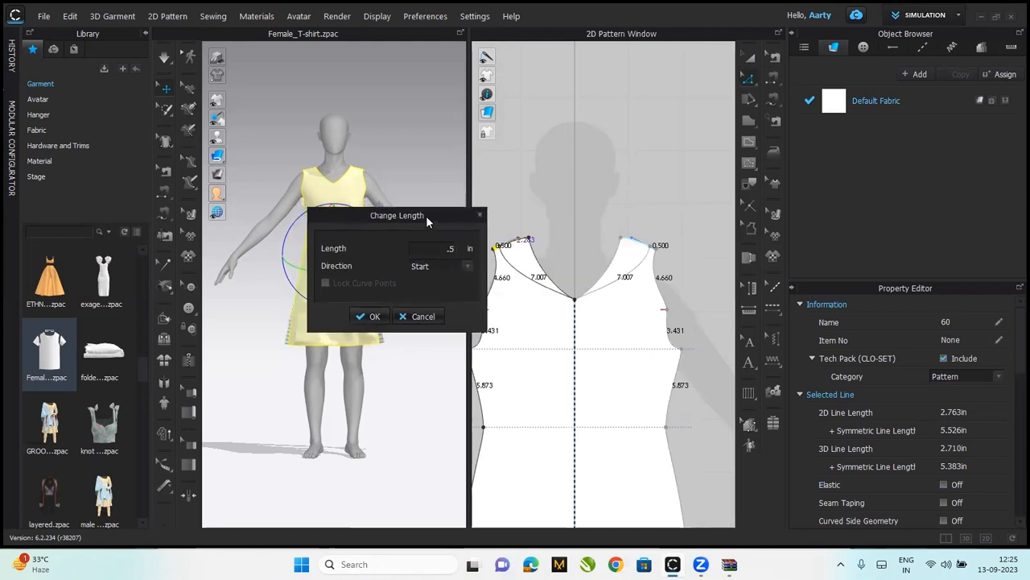
click(371, 316)
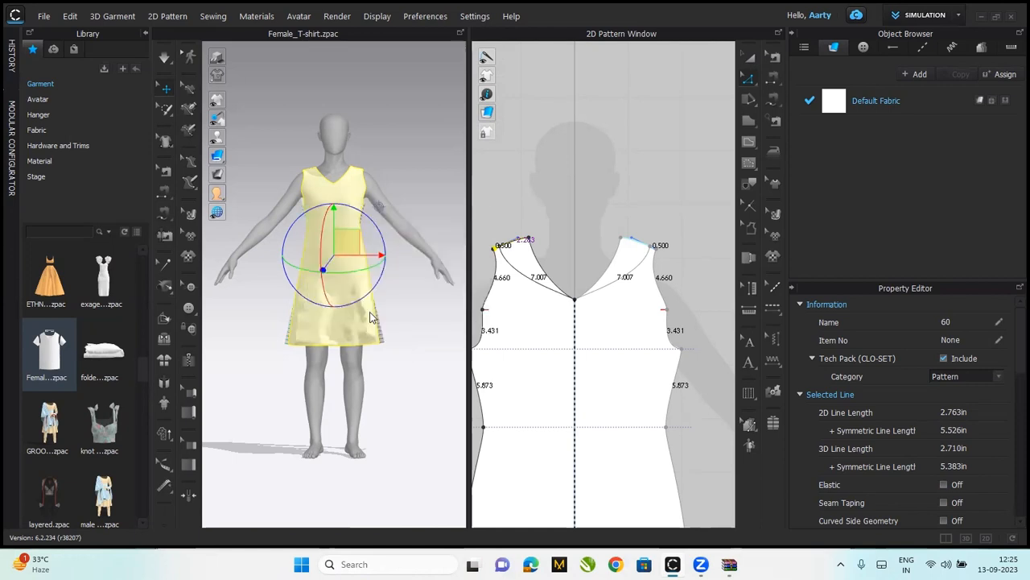
click(584, 312)
drag(584, 312, 578, 348)
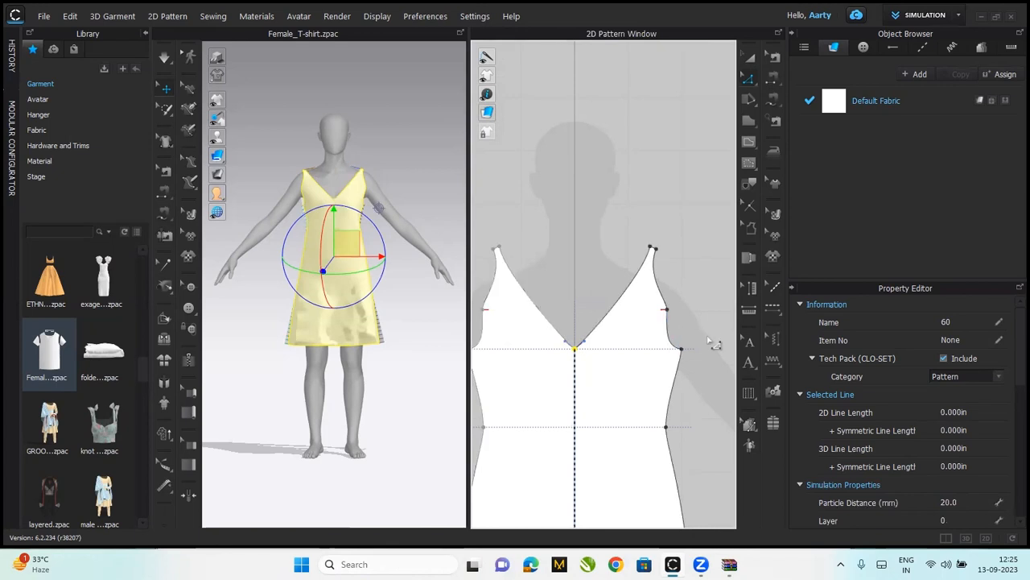
Change the back shoulder line's length to 0.5 in with direction End and lower the centre-back neckline point to just above the bust line
middle_drag(641, 338, 451, 308)
mouse_move(658, 359)
middle_down()
mouse_move(570, 329)
mouse_move(491, 325)
middle_up()
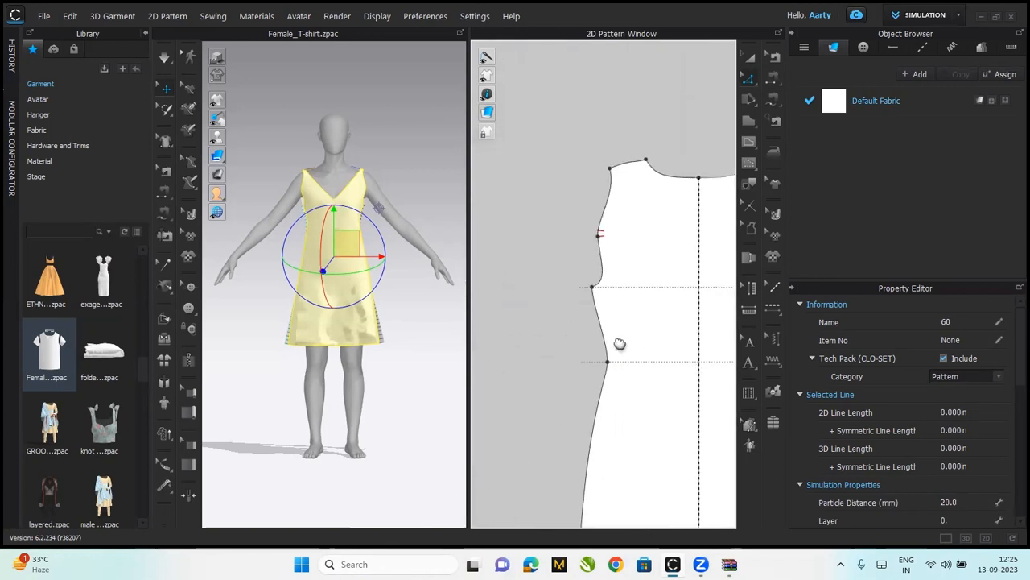
middle_drag(644, 339, 570, 378)
click(562, 200)
right_click(562, 200)
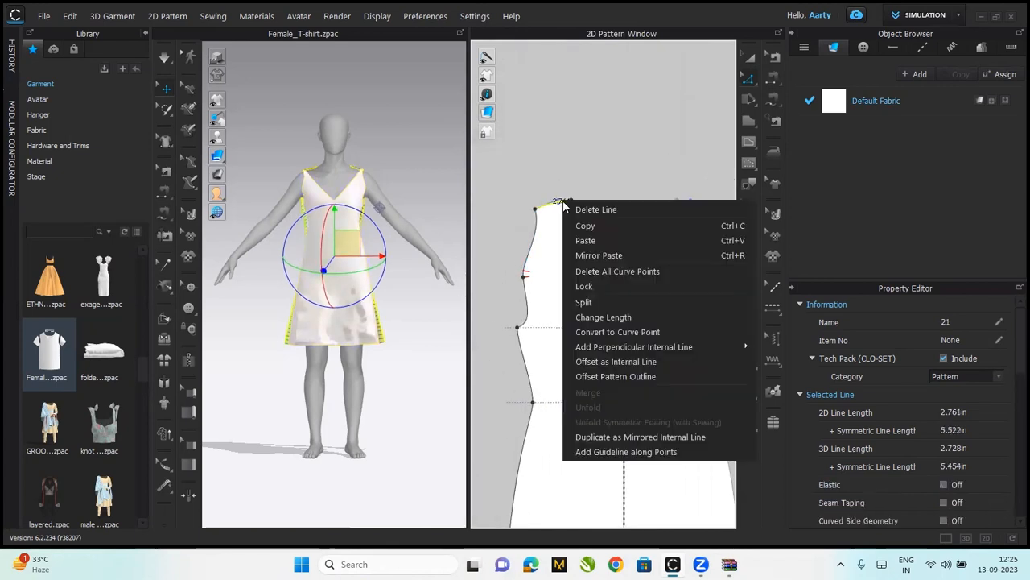
click(615, 318)
text(.5)
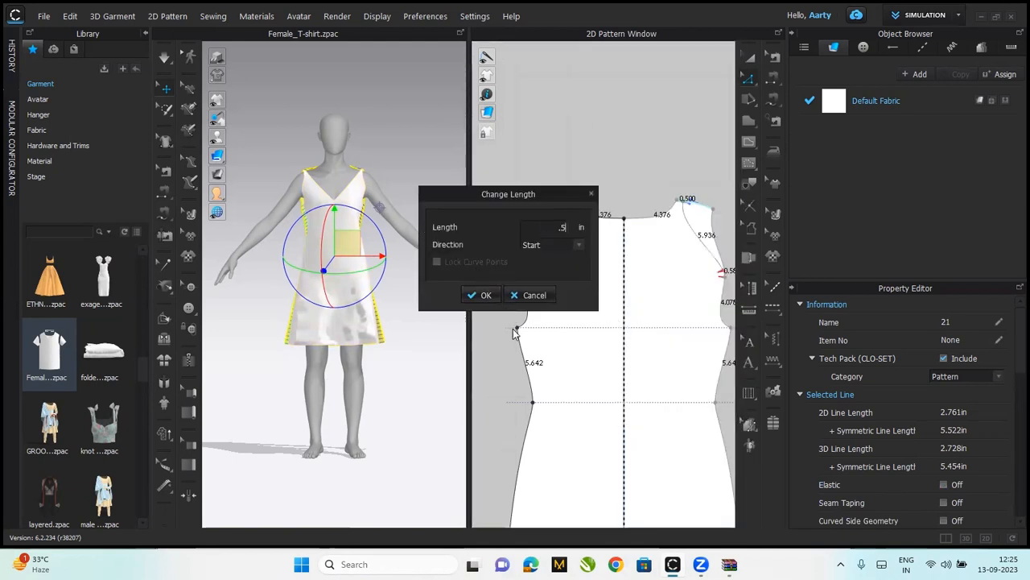
drag(490, 201, 378, 192)
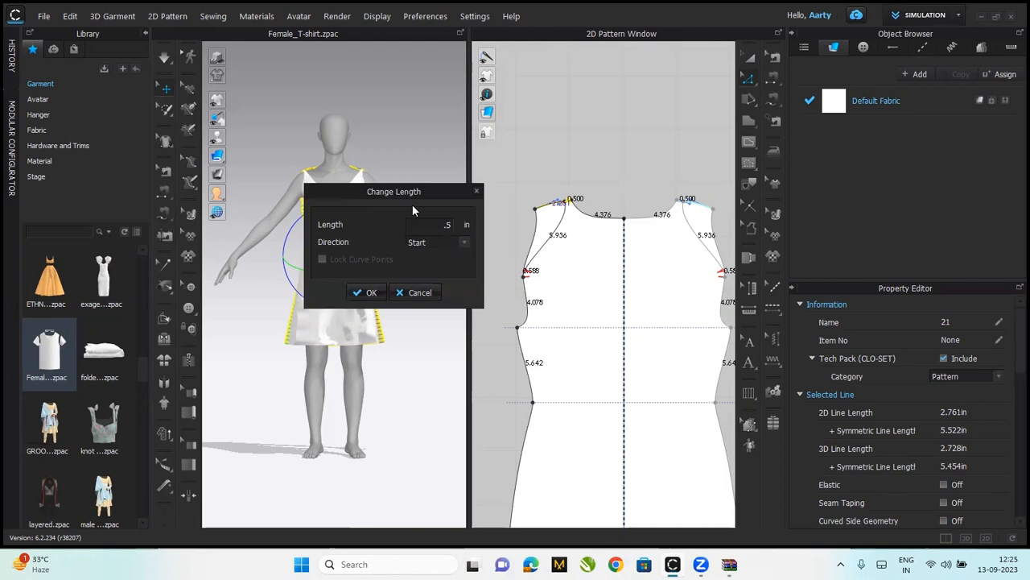
click(462, 245)
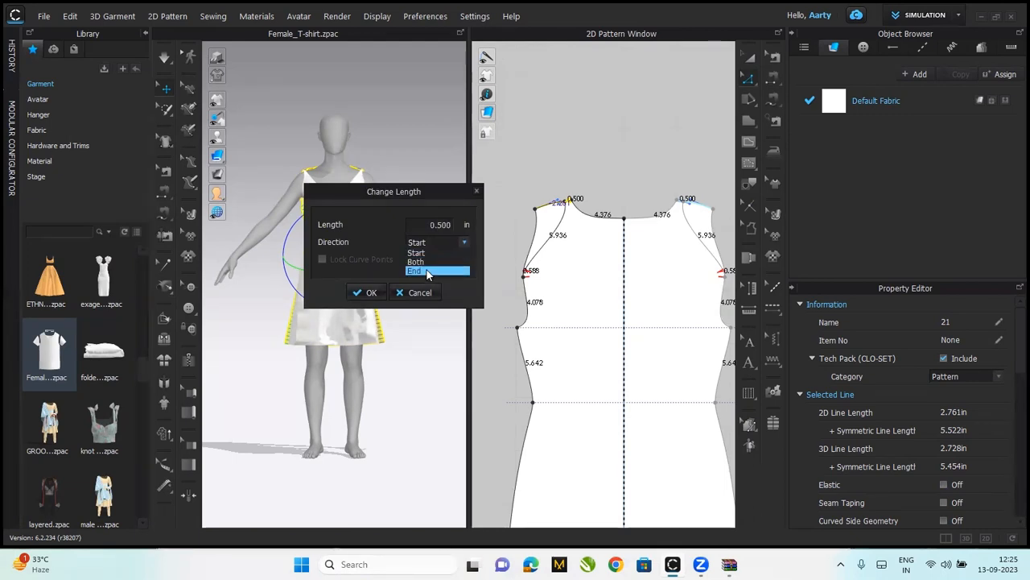
click(426, 264)
click(364, 293)
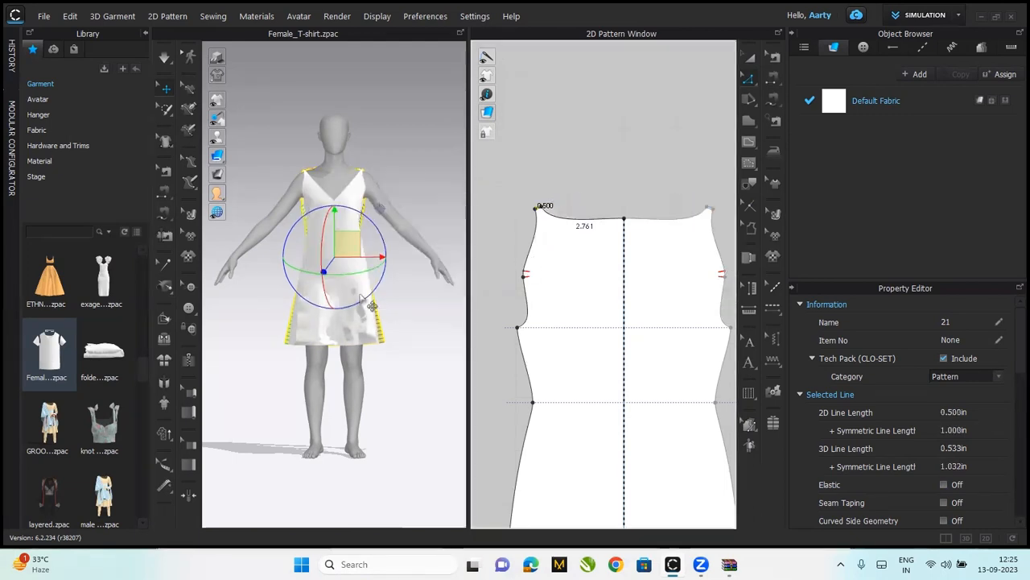
drag(624, 219, 624, 313)
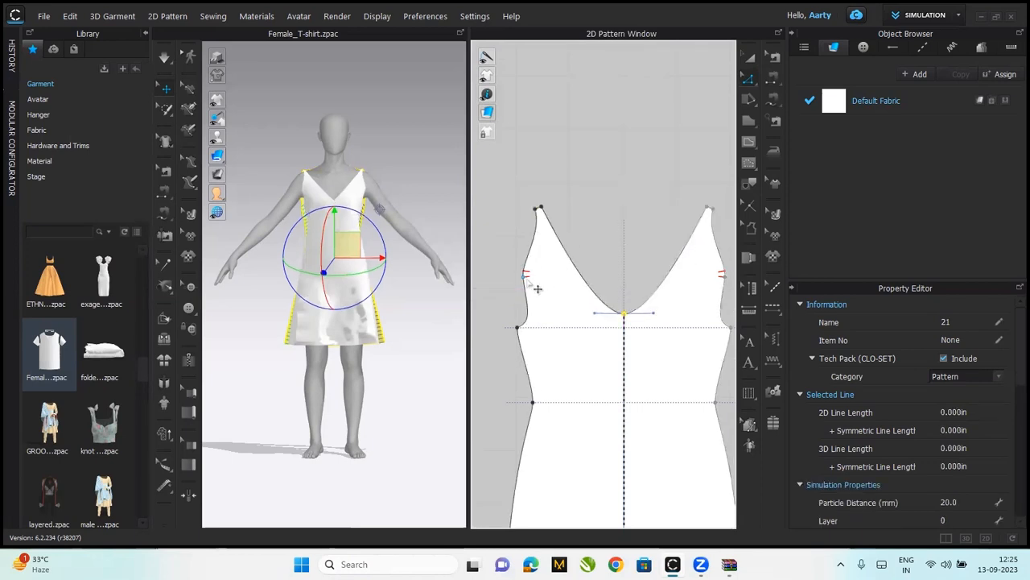
Move the mid-armhole curve points of the back and front patterns horizontally inward to deepen both armholes
mouse_move(532, 287)
mouse_down()
mouse_move(554, 287)
mouse_move(543, 308)
mouse_move(553, 303)
mouse_move(546, 278)
mouse_up()
mouse_move(548, 285)
middle_down()
mouse_move(682, 317)
mouse_move(776, 322)
middle_up()
middle_drag(564, 344, 725, 350)
middle_drag(585, 359, 596, 362)
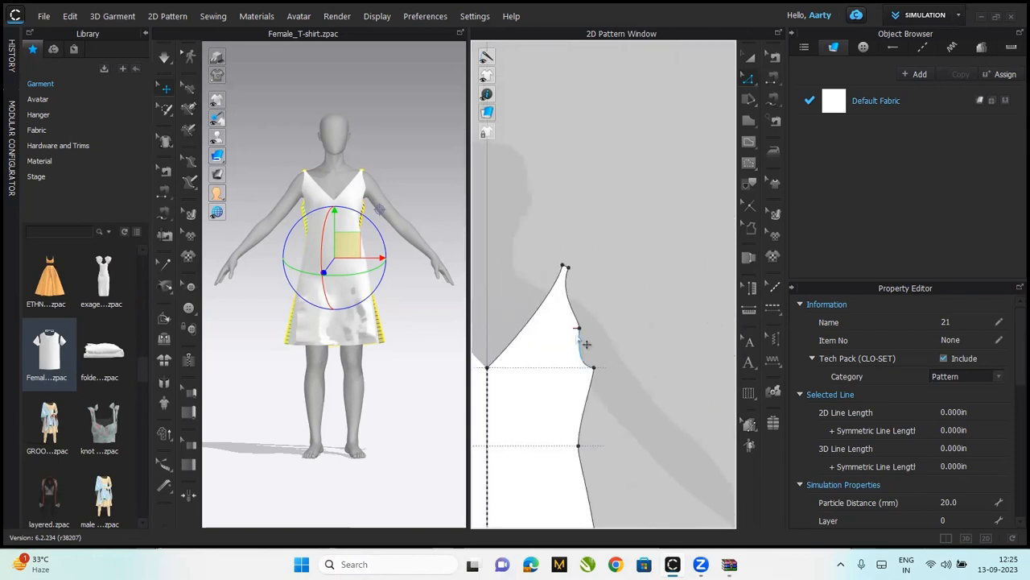
drag(592, 339, 573, 338)
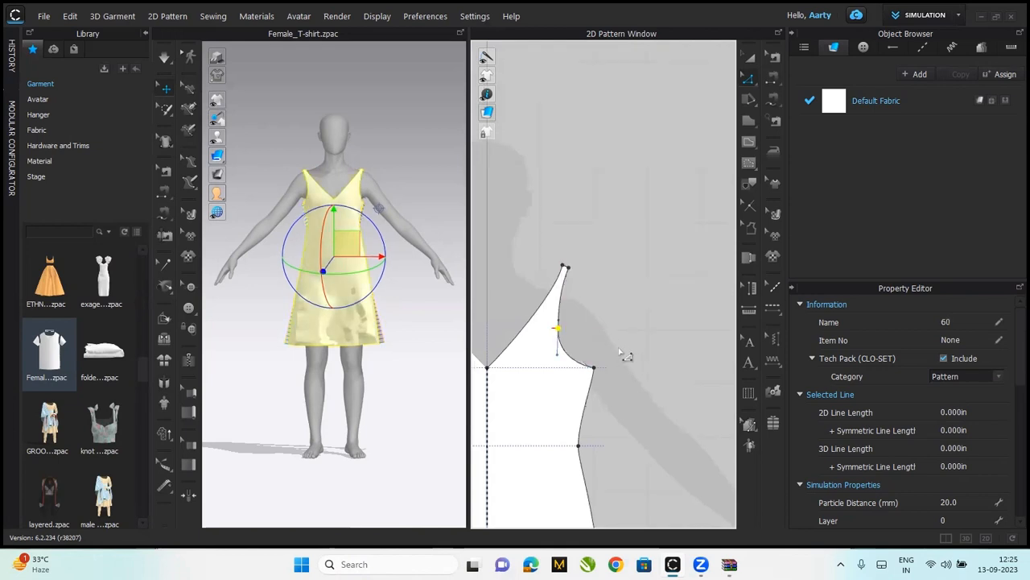
Simulate the garment to drape the reshaped narrow-strap dress on the avatar
key(space)
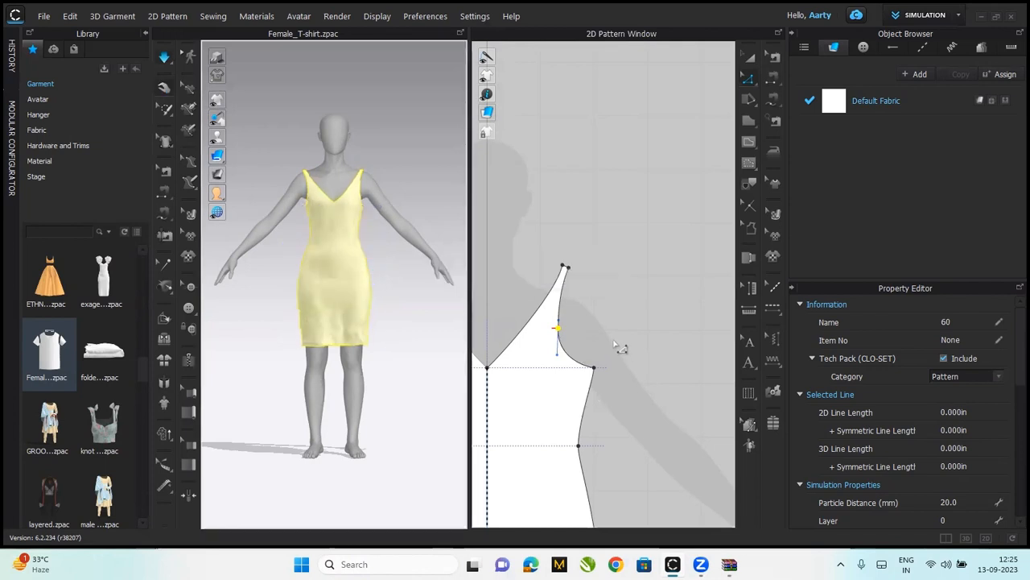
click(399, 293)
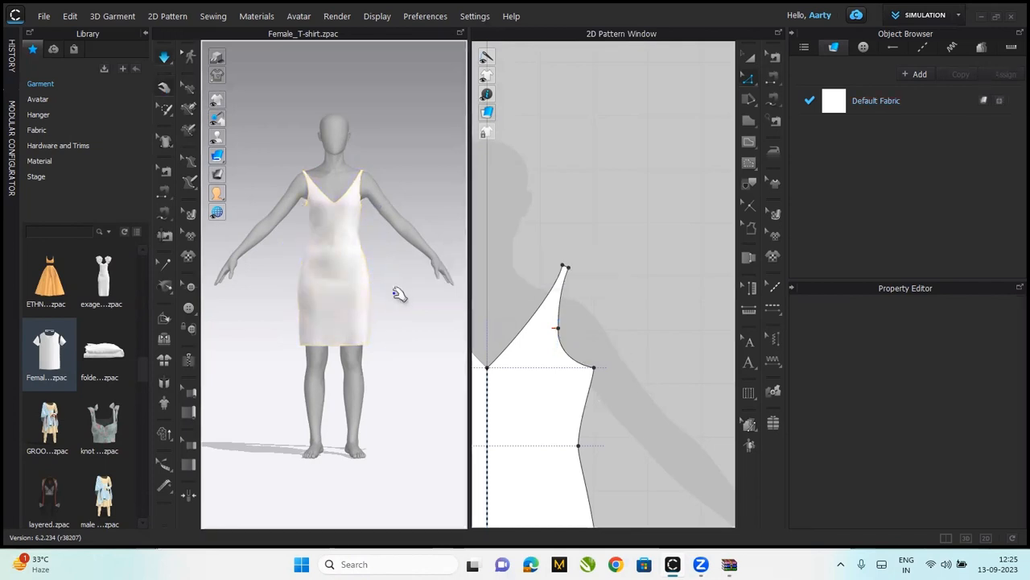
scroll(399, 294, up, 2)
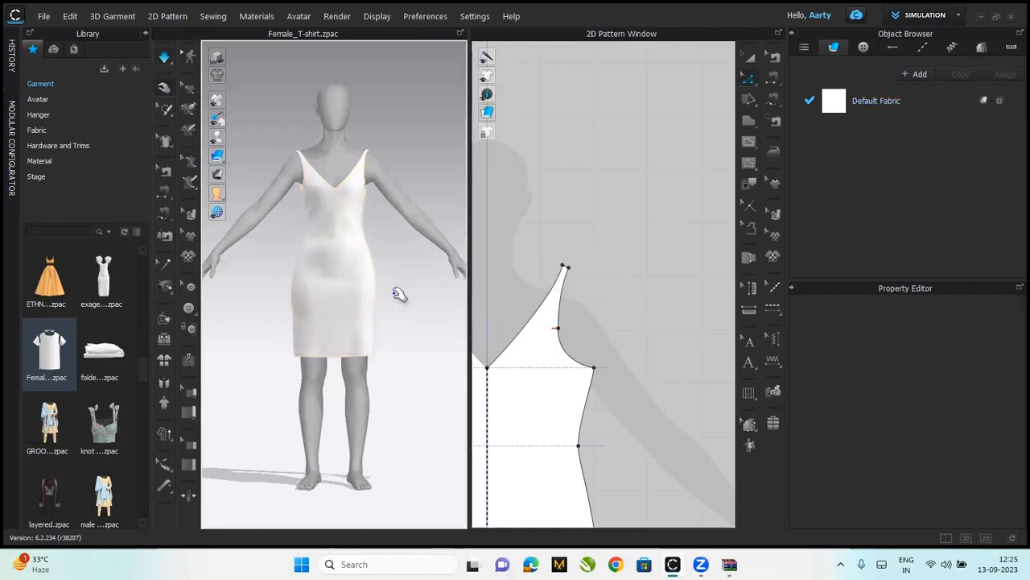
scroll(385, 197, up, 5)
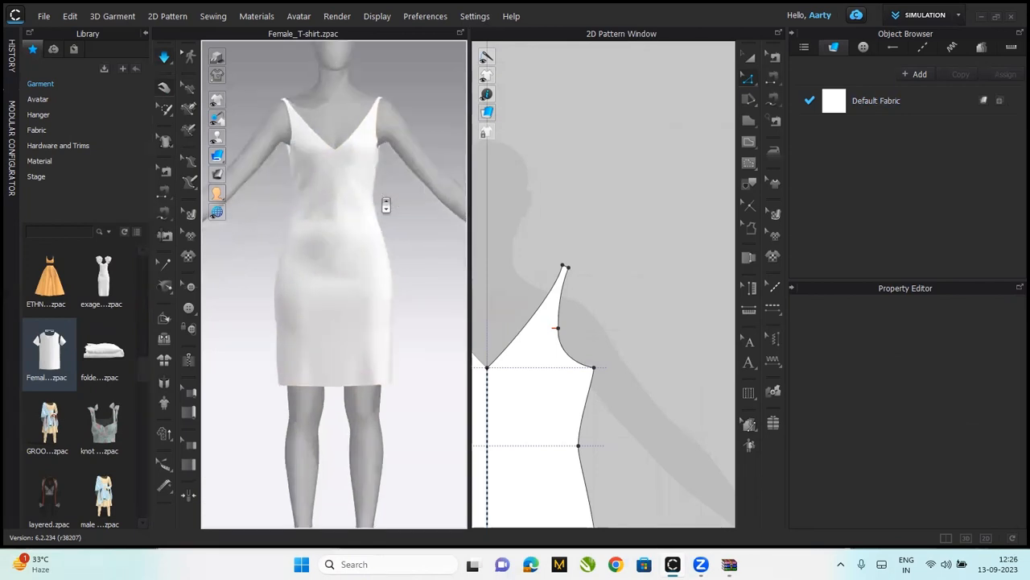
middle_drag(344, 150, 362, 424)
scroll(342, 326, up, 2)
scroll(341, 326, up, 1)
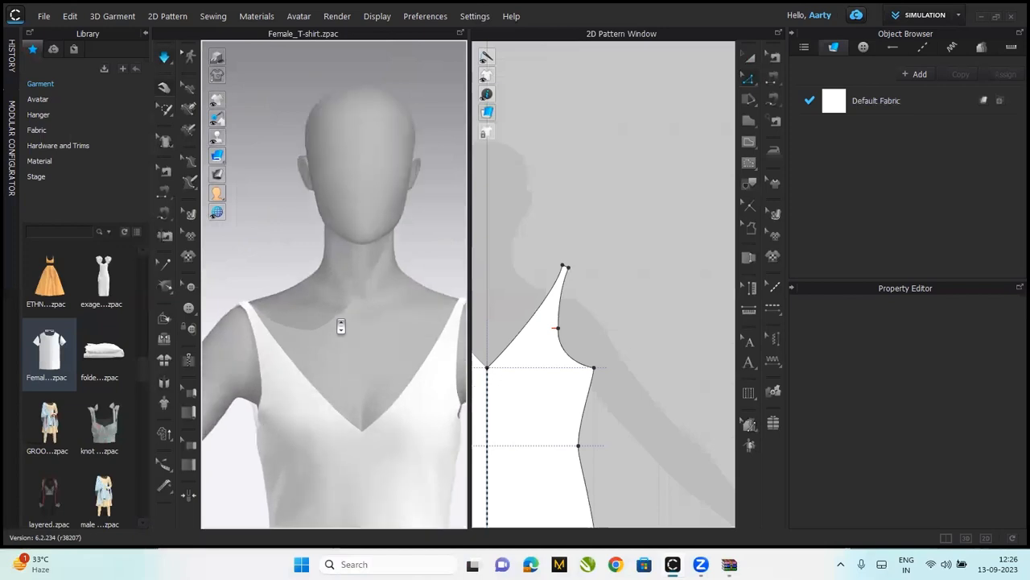
middle_drag(324, 316, 342, 362)
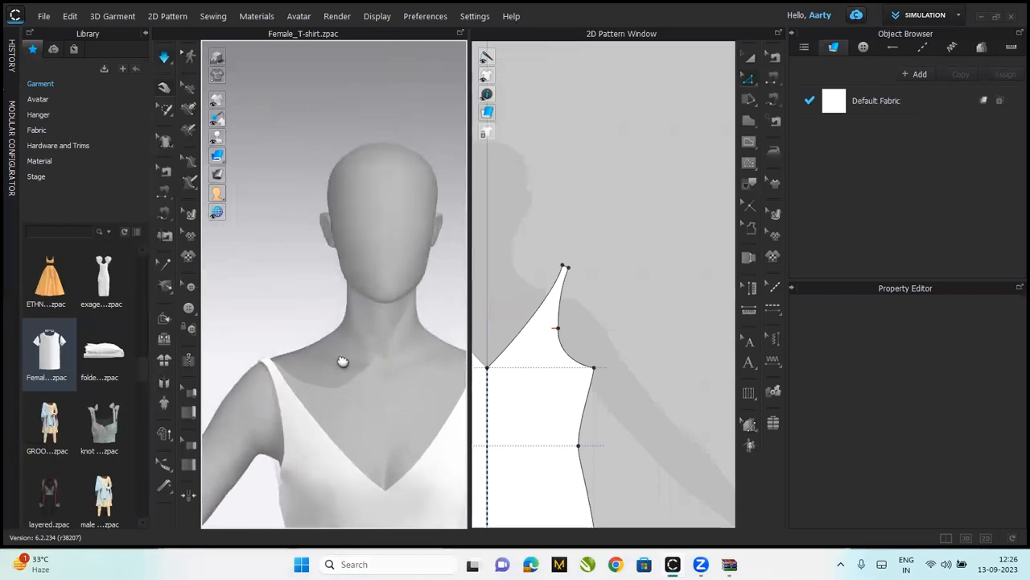
Try to tack the strap on the avatar's right shoulder to the avatar
click(162, 287)
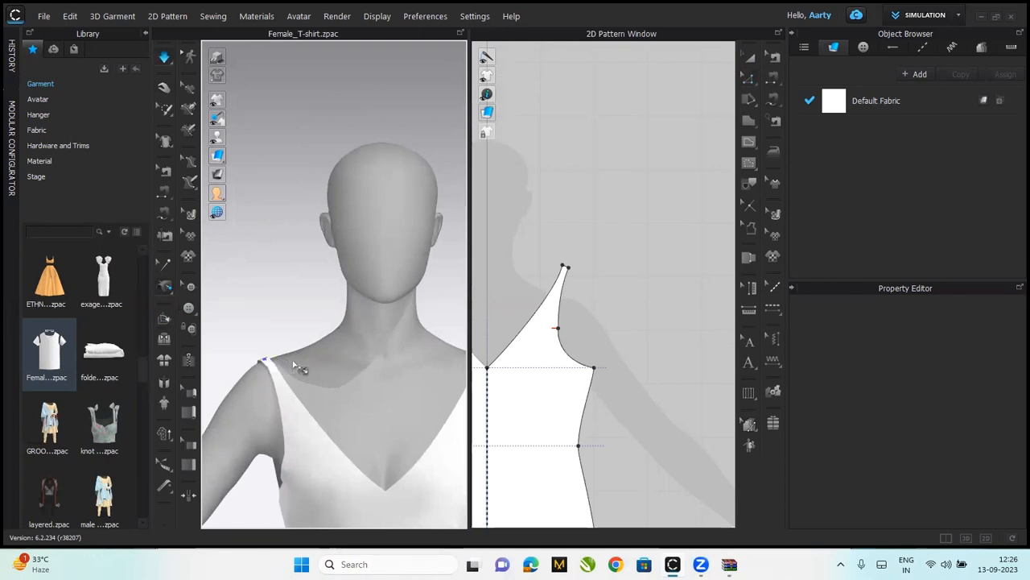
scroll(296, 367, up, 4)
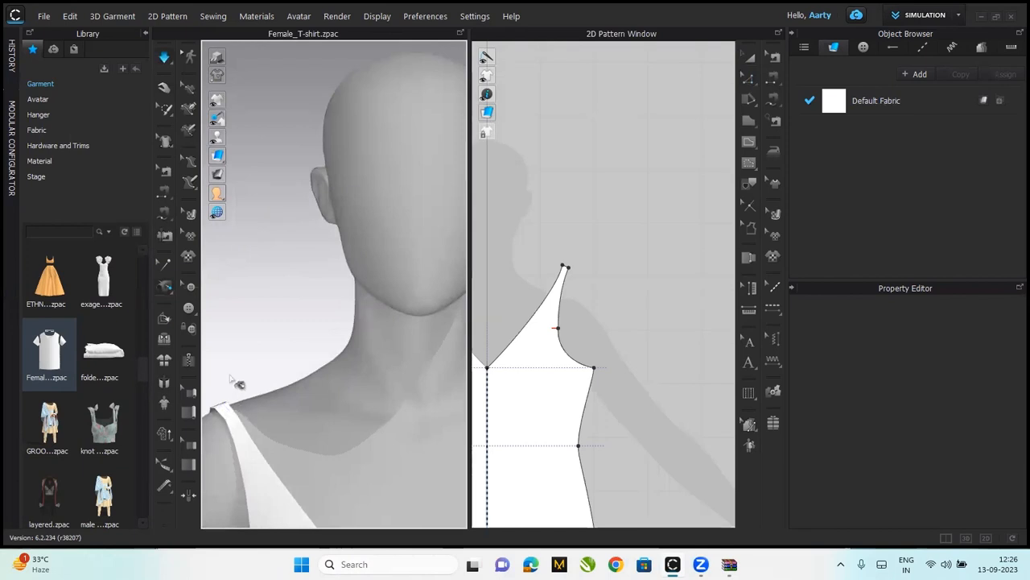
click(235, 417)
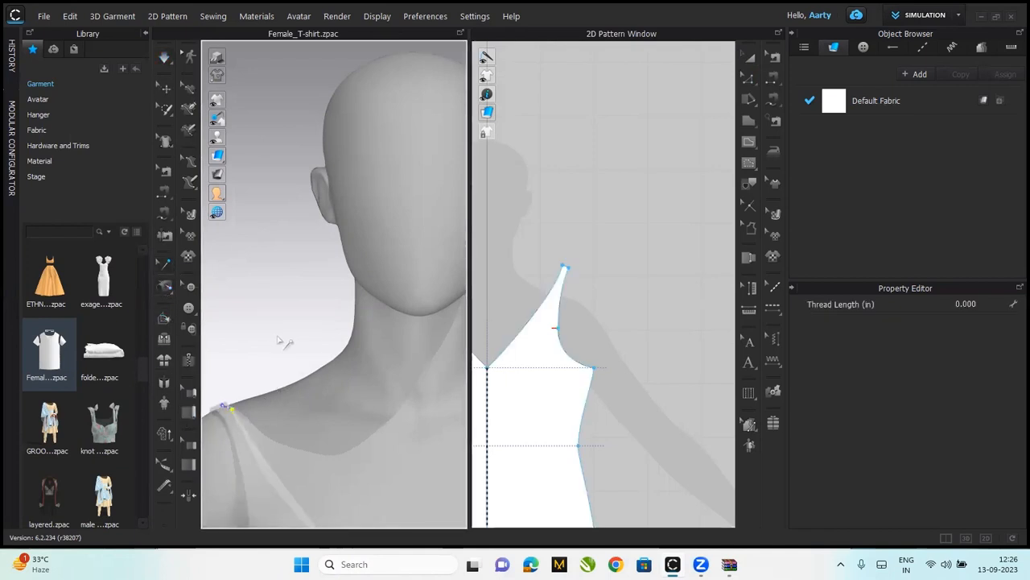
right_drag(327, 336, 386, 344)
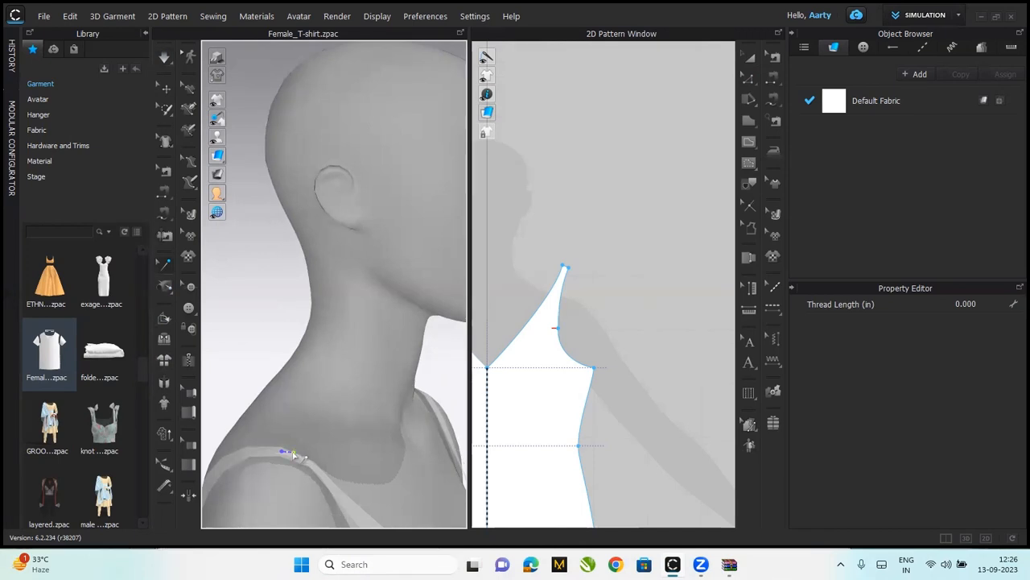
click(344, 494)
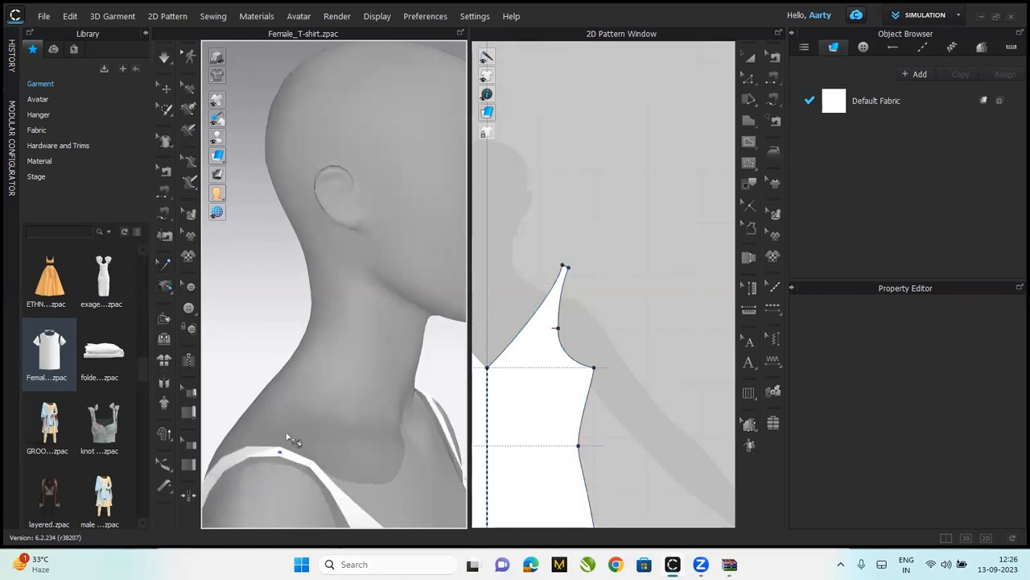
Pull the strap on the avatar's right shoulder inward toward the neck during simulation and place a tack on it
right_drag(354, 439, 218, 453)
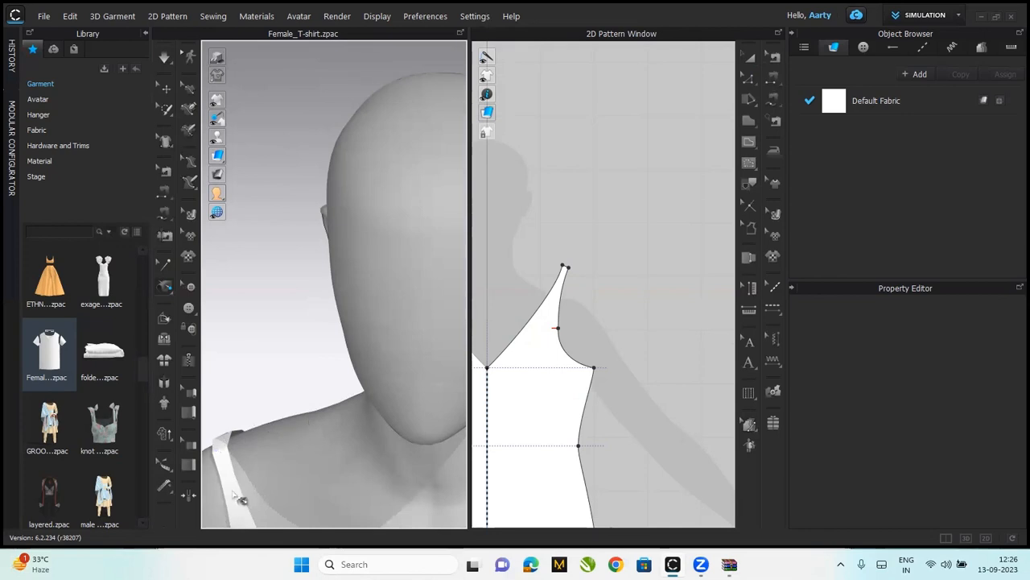
click(228, 455)
key(space)
middle_drag(275, 474, 328, 315)
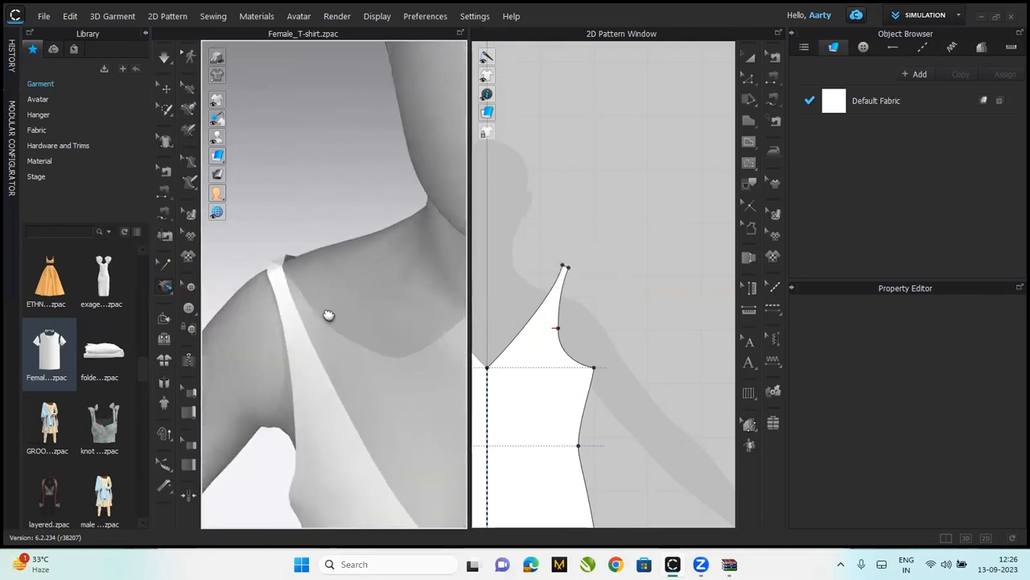
click(278, 282)
drag(338, 256, 308, 259)
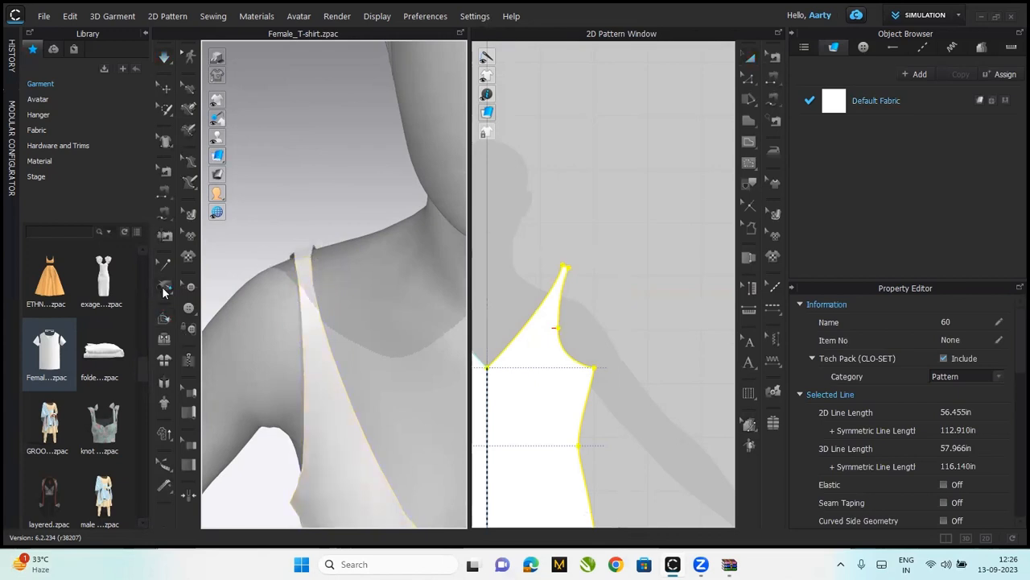
click(304, 269)
Run the simulation and pull the strap on the avatar's left shoulder slightly inward toward the neck
mouse_move(378, 334)
middle_down()
mouse_move(311, 196)
mouse_move(228, 212)
middle_up()
mouse_move(419, 301)
middle_down()
mouse_move(267, 317)
mouse_move(294, 314)
middle_up()
right_drag(301, 412, 341, 392)
click(166, 111)
key(space)
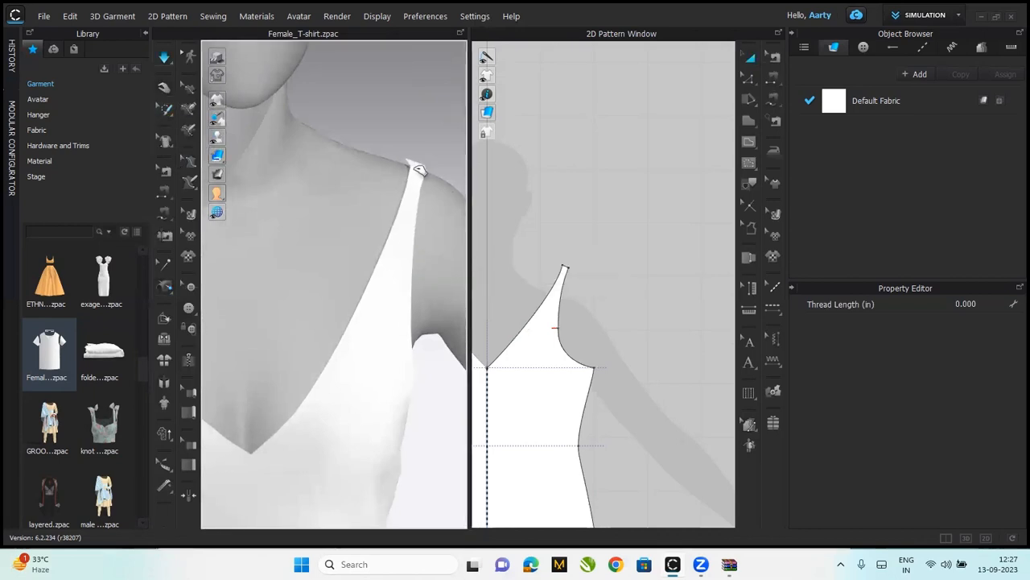
click(403, 159)
mouse_move(402, 159)
mouse_down()
mouse_move(410, 166)
mouse_move(377, 122)
mouse_move(409, 163)
mouse_up()
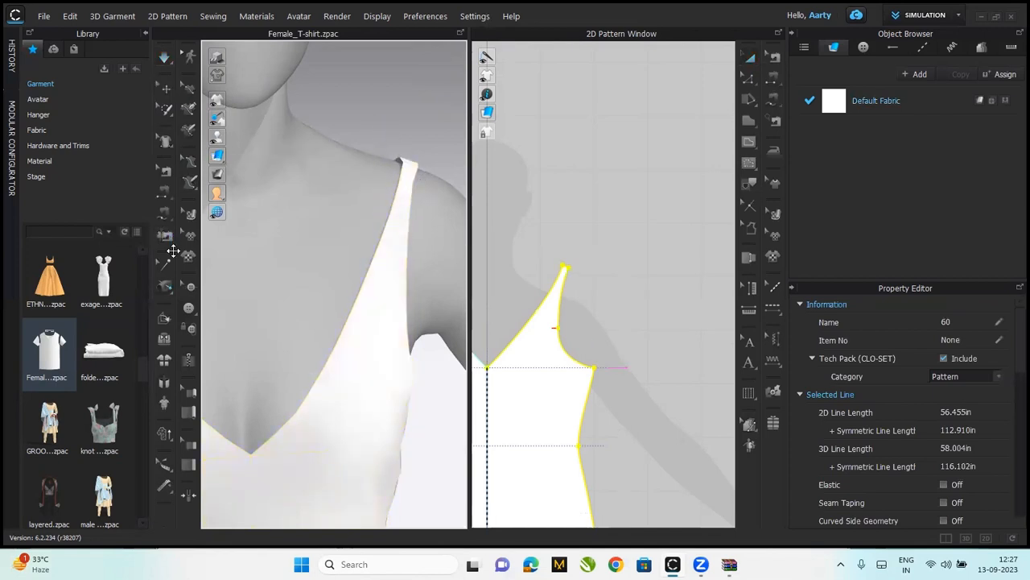
Tack the end of the strap on the avatar's left shoulder to the avatar
click(417, 179)
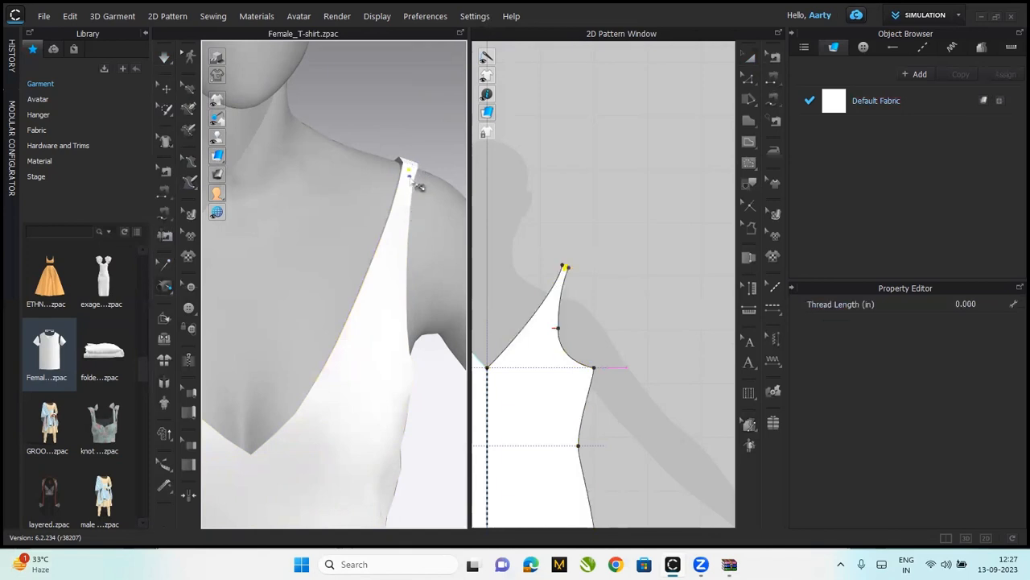
right_drag(394, 178, 420, 172)
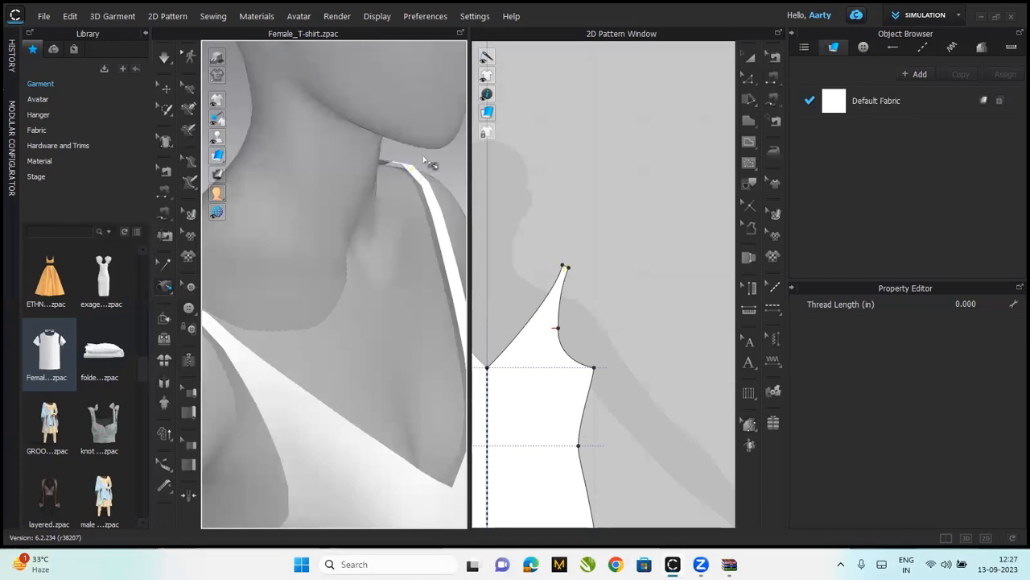
click(424, 160)
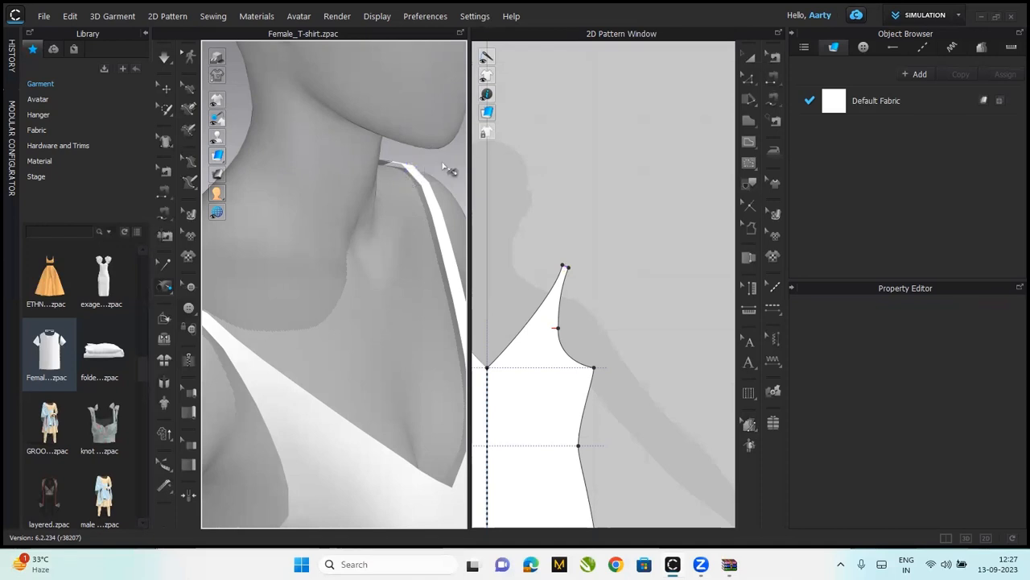
Examine how the dress straps sit on the avatar's shoulders from the side, close up and from the front
right_drag(384, 201, 260, 180)
right_click(253, 173)
click(438, 157)
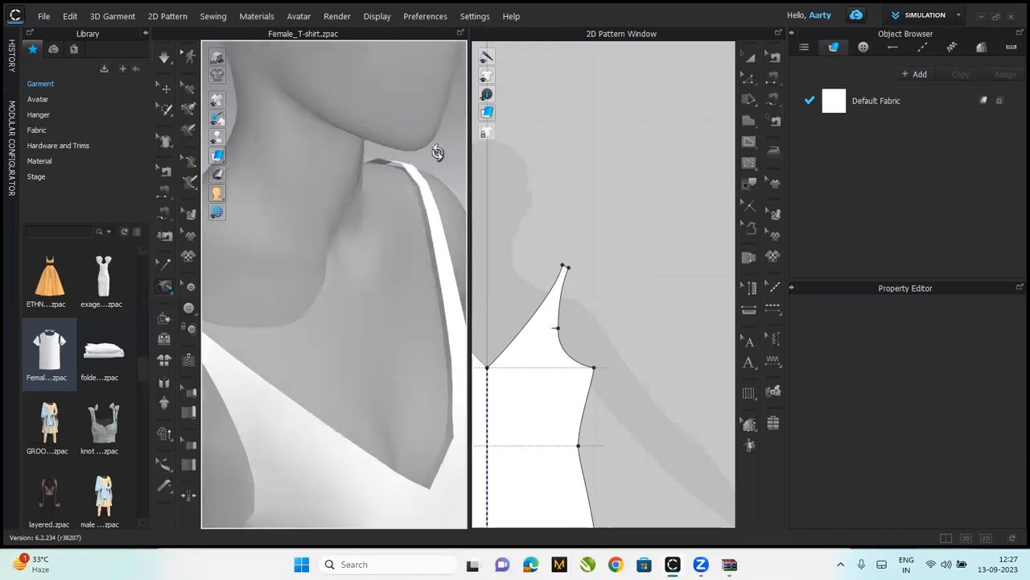
right_drag(368, 120, 266, 180)
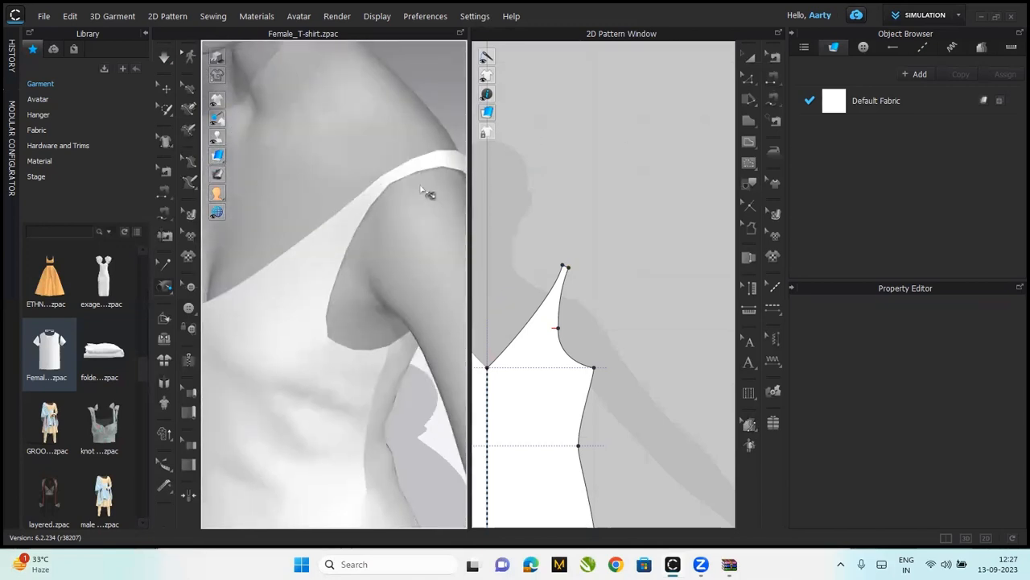
scroll(425, 192, up, 2)
right_drag(401, 243, 362, 200)
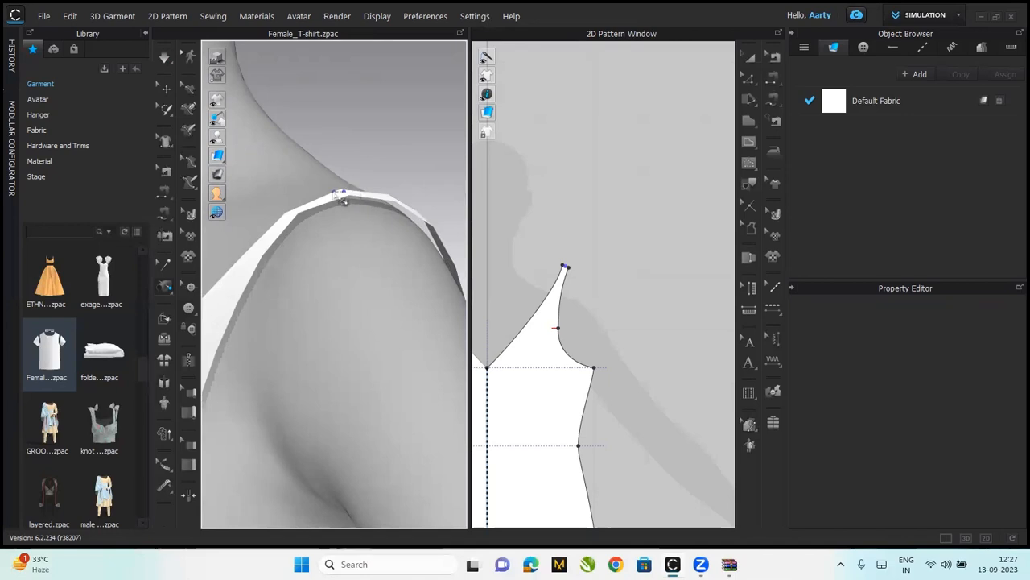
key(3)
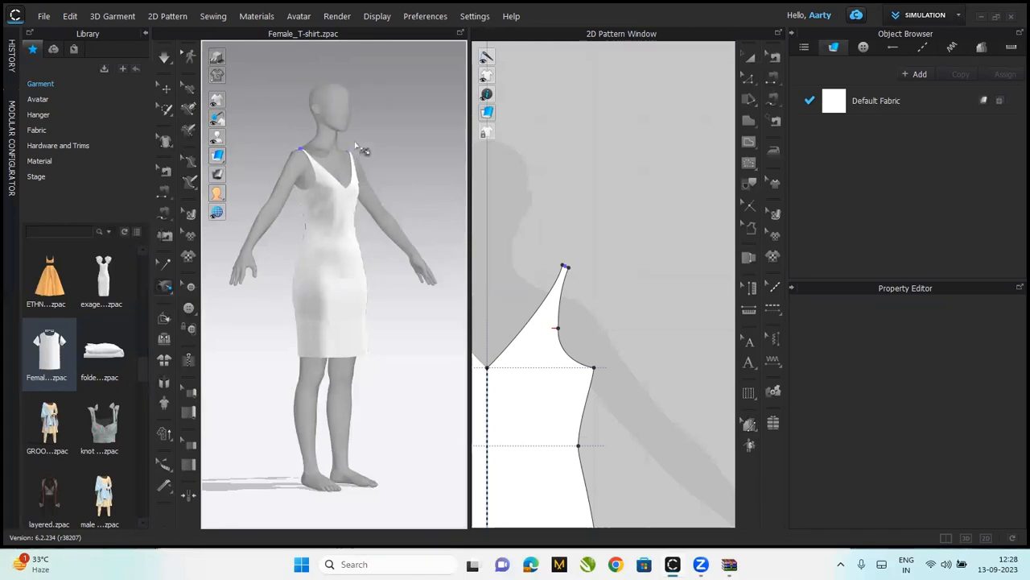
right_drag(352, 176, 279, 200)
scroll(321, 153, up, 5)
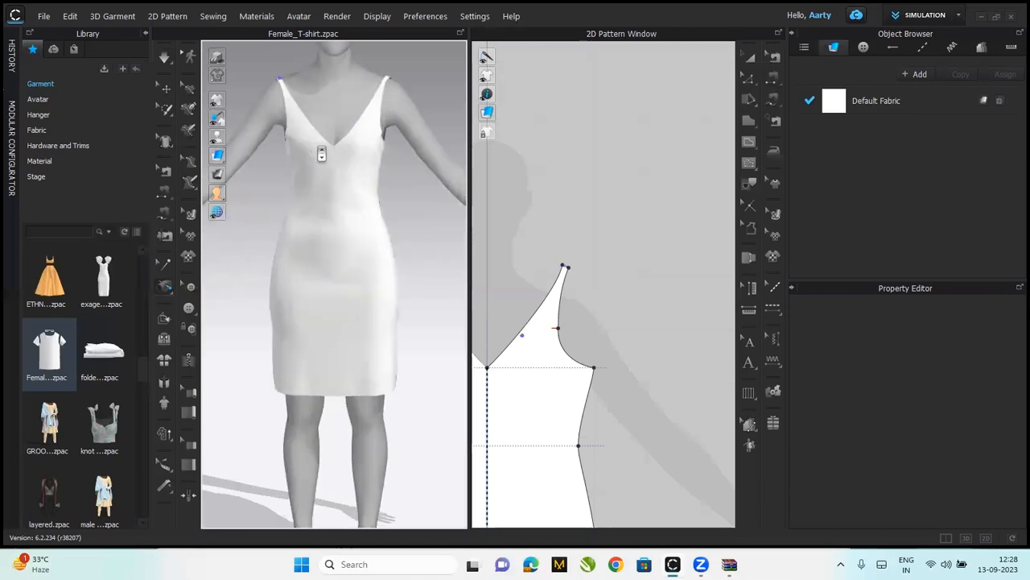
middle_drag(322, 154, 320, 373)
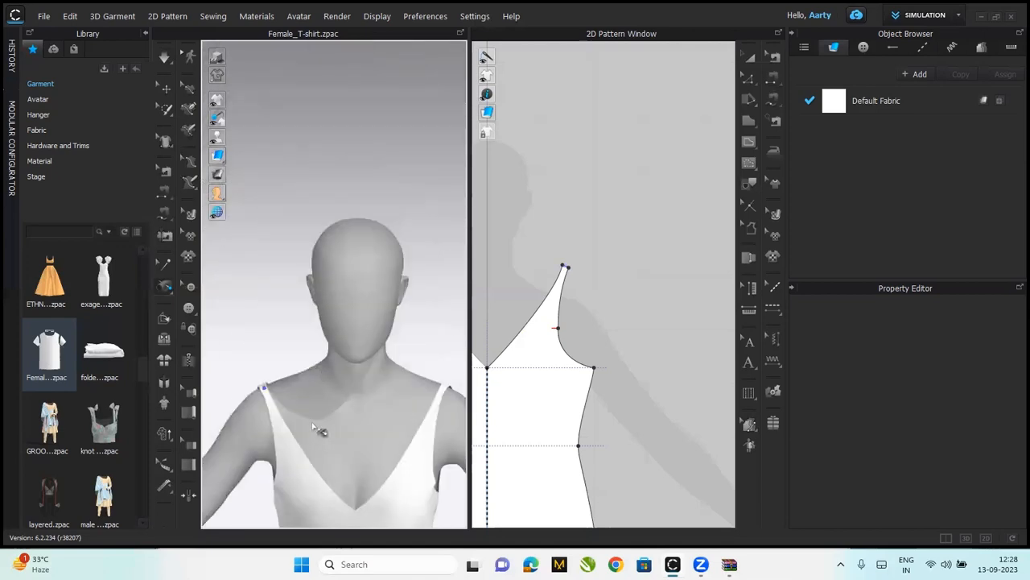
scroll(317, 428, up, 2)
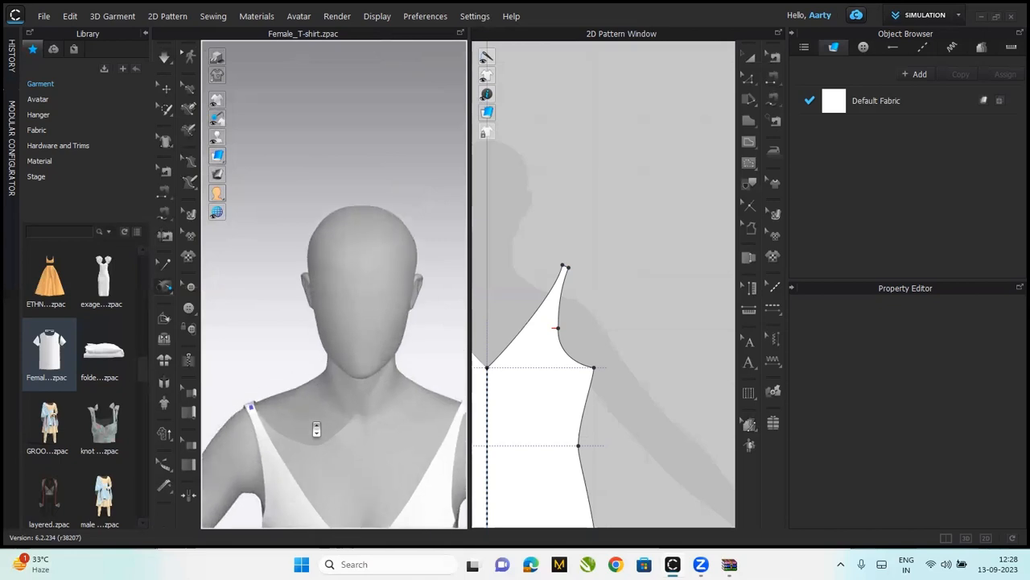
Remove the existing tack from the strap on the avatar's right shoulder
click(166, 267)
click(251, 411)
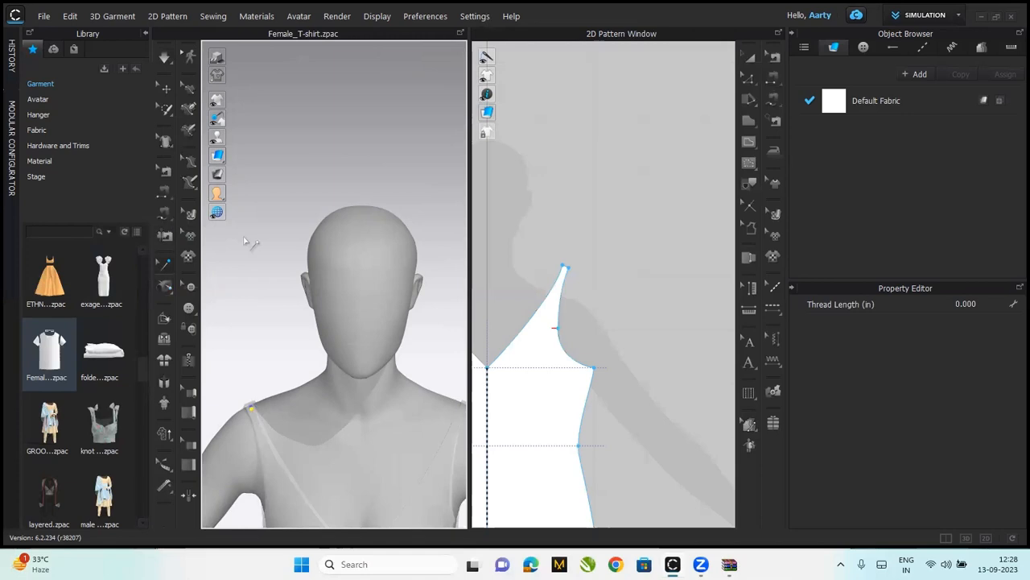
click(256, 416)
Run the simulation and pull the strap on the avatar's right shoulder inward toward the neck
key(space)
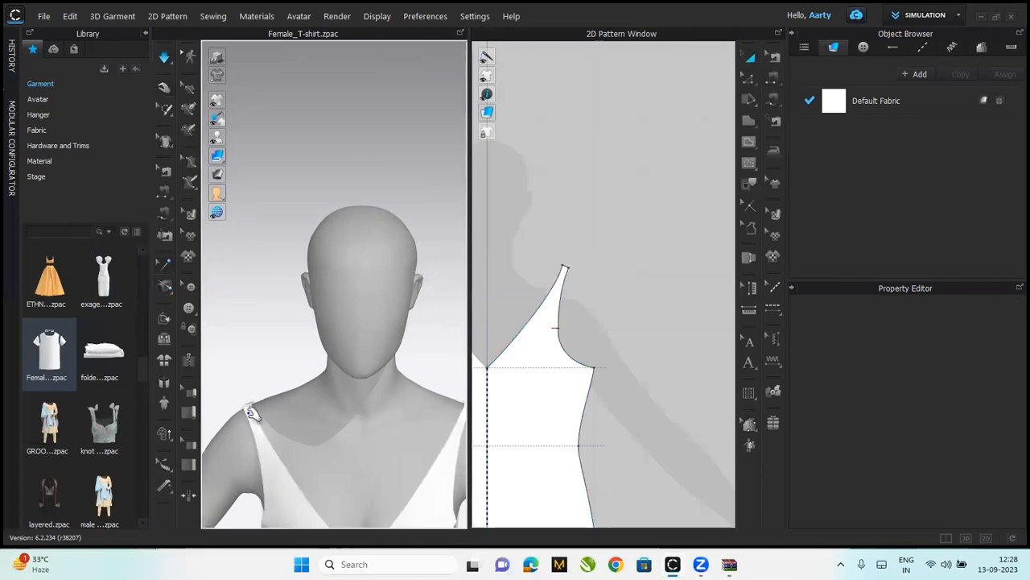
click(250, 411)
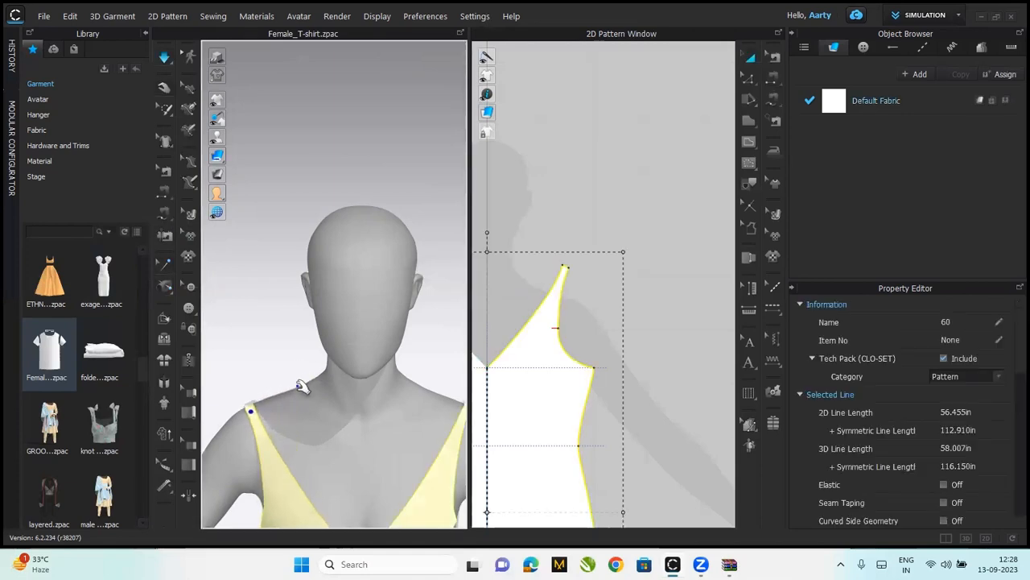
drag(383, 346, 306, 400)
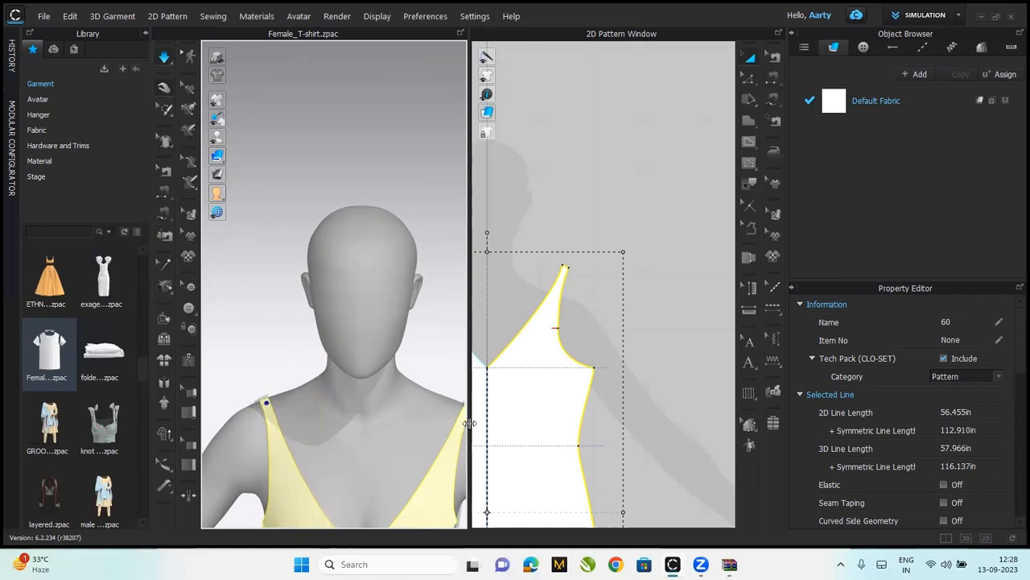
Pull the strap on the avatar's left shoulder inward so it sits closer to the neck
drag(469, 409, 437, 355)
drag(465, 425, 448, 412)
right_drag(380, 474, 392, 452)
Fine-tune the strap on the avatar's right shoulder, easing it back outward so it lies evenly over the shoulder
drag(272, 420, 281, 439)
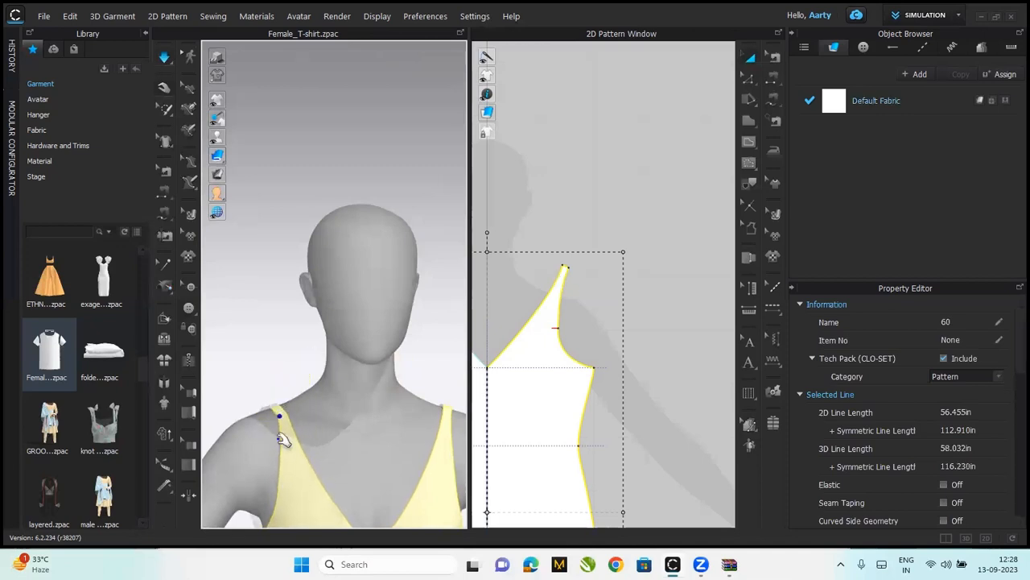
right_drag(351, 472, 326, 489)
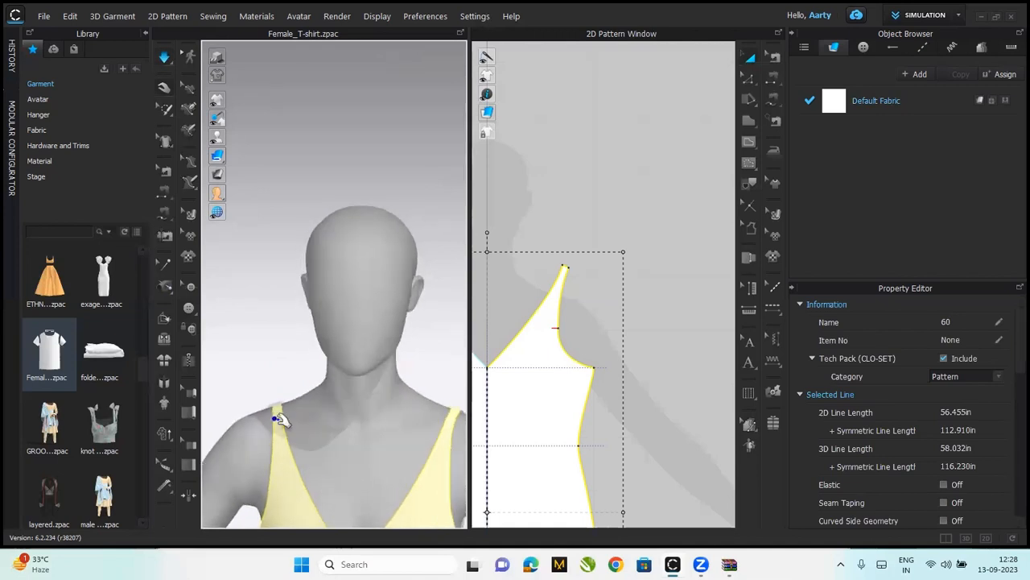
drag(277, 409, 265, 406)
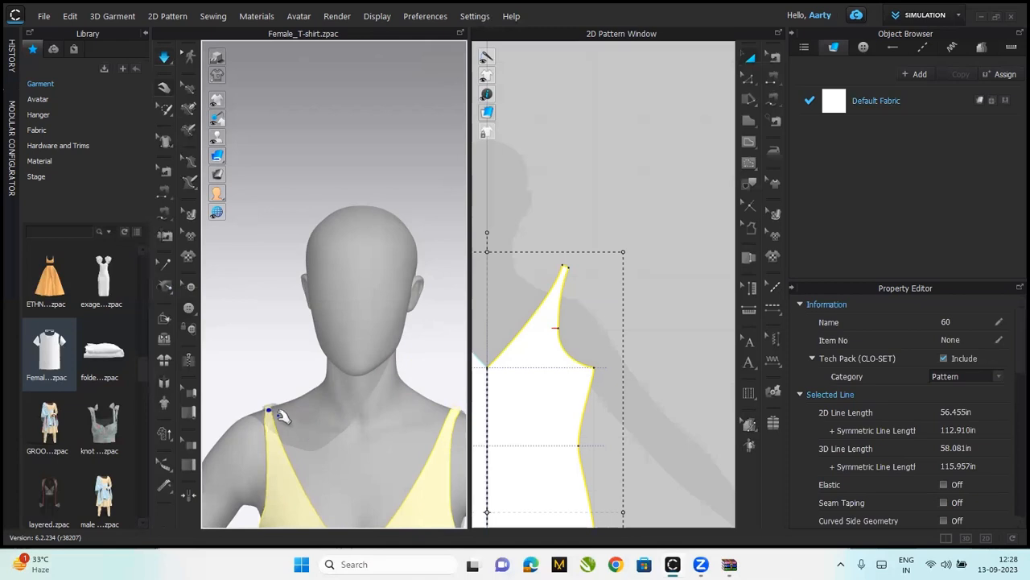
click(292, 387)
mouse_move(345, 437)
right_down()
mouse_move(351, 453)
mouse_move(317, 456)
mouse_move(345, 443)
right_up()
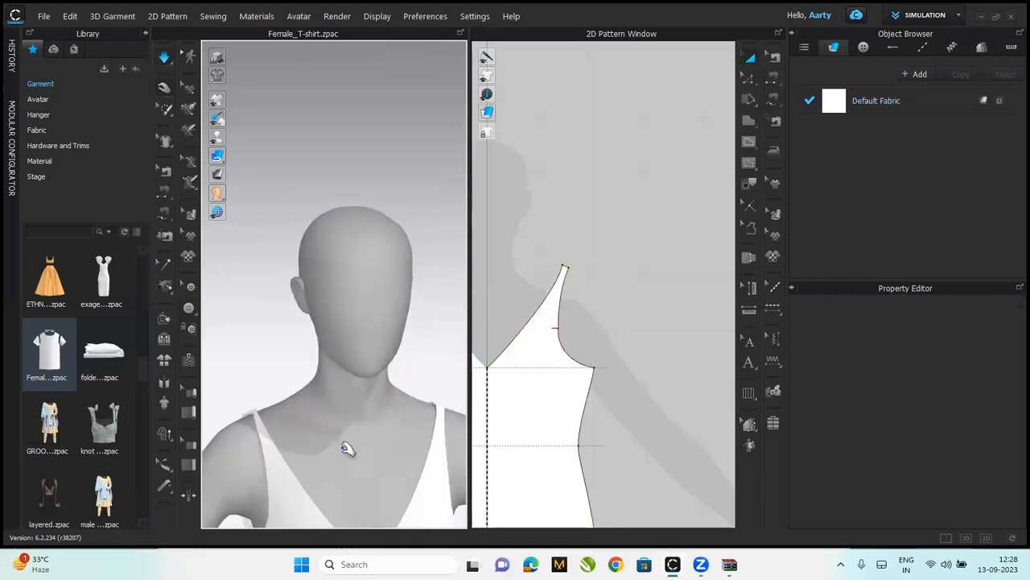
click(261, 427)
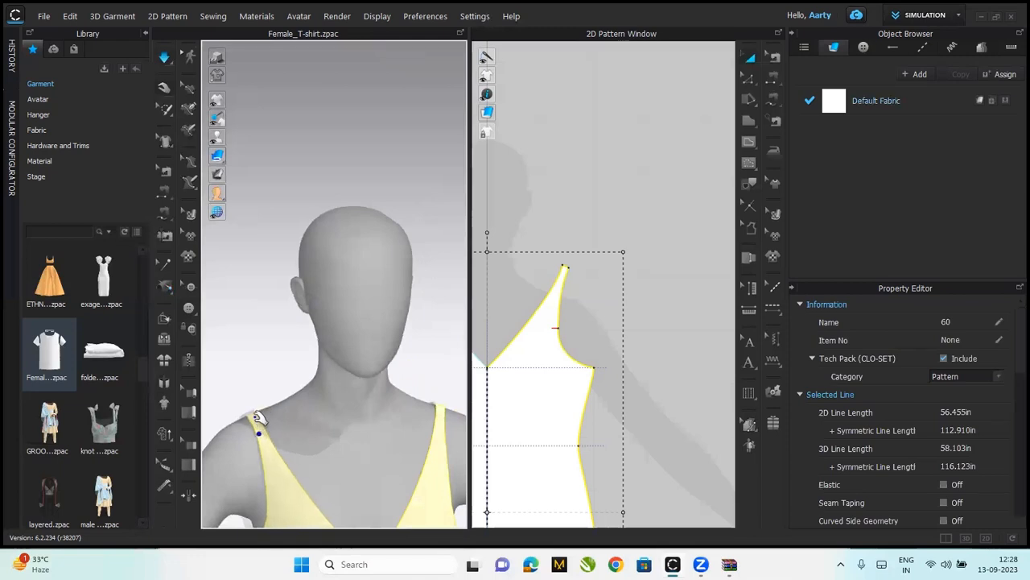
right_drag(333, 460, 303, 452)
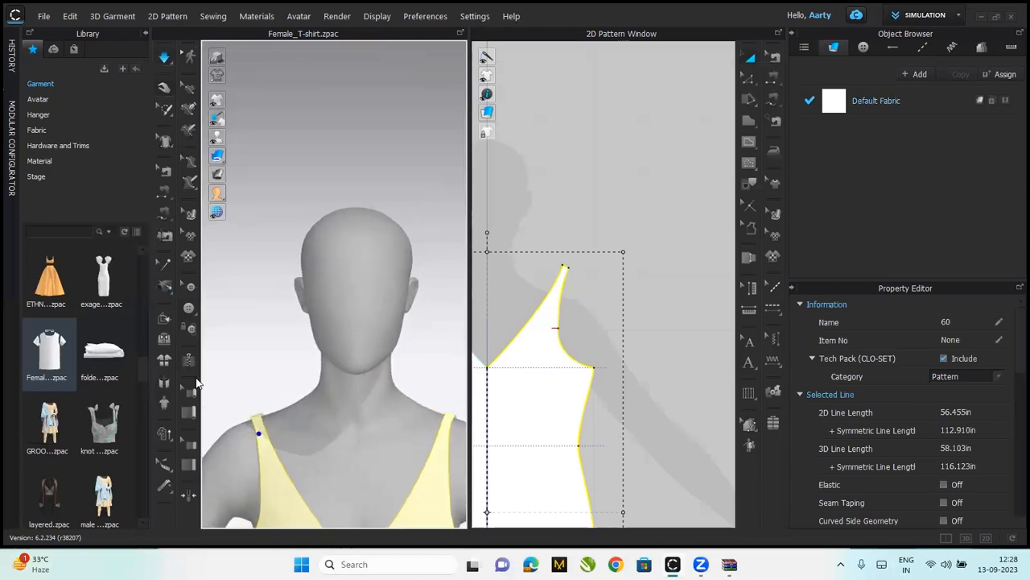
Use Tack on Avatar to fix the strap end to the avatar's right shoulder
click(165, 287)
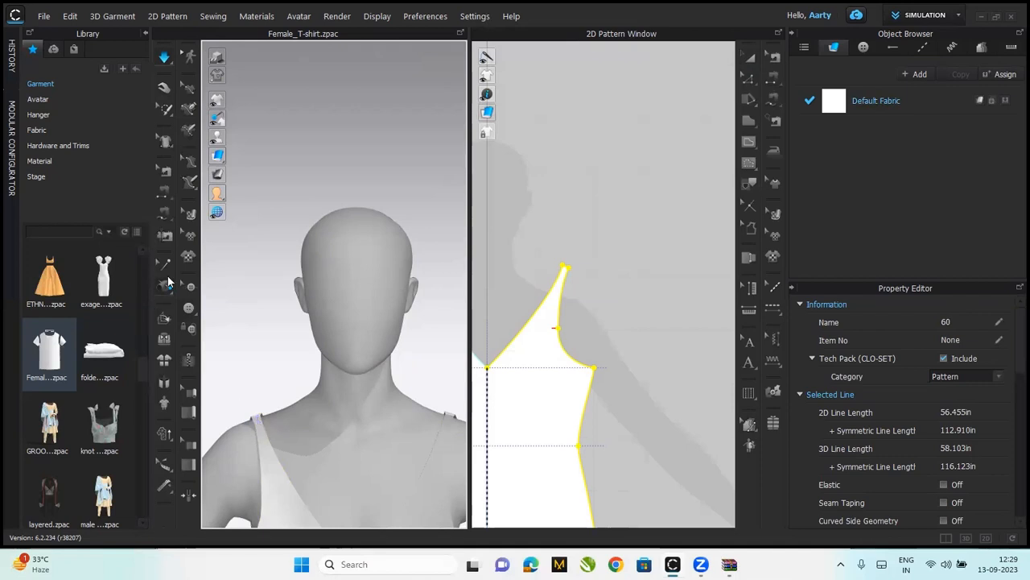
click(167, 283)
click(211, 305)
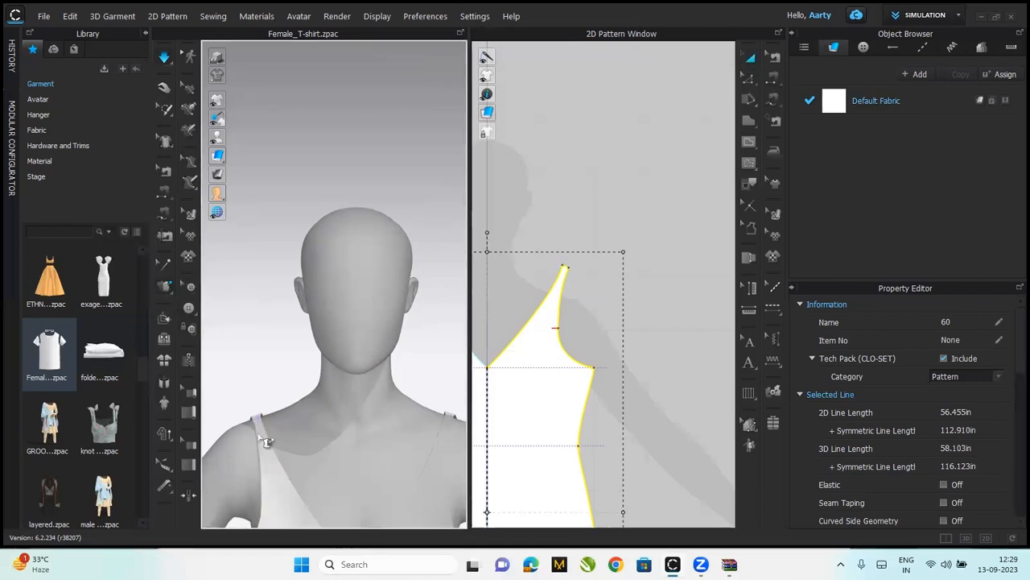
click(257, 418)
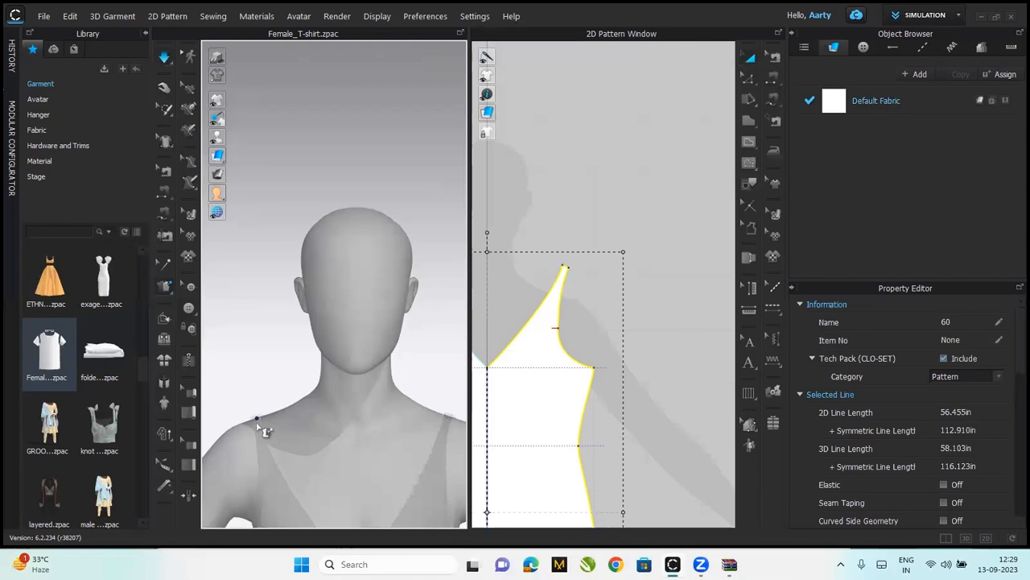
click(257, 425)
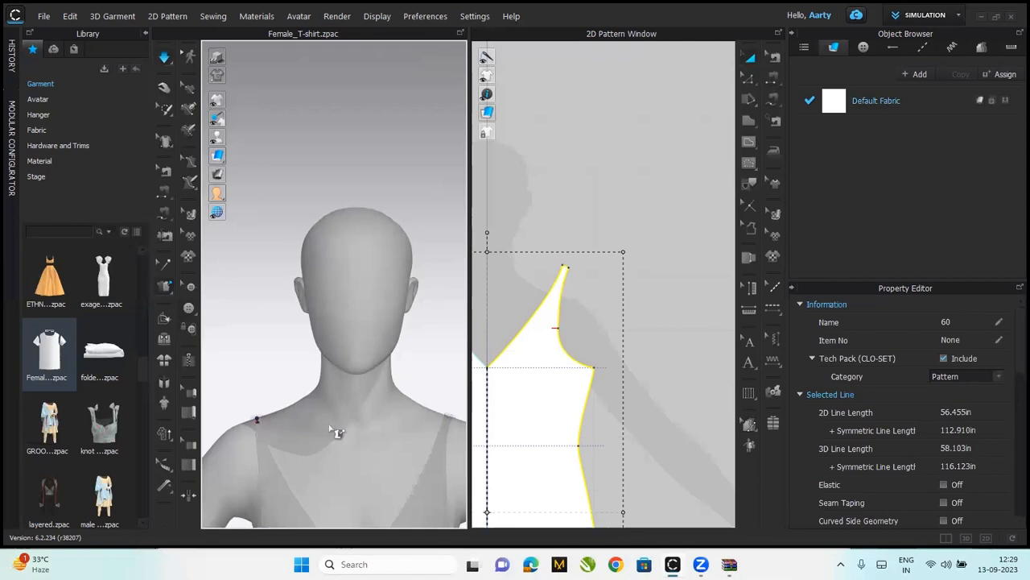
Tack the other strap end to the avatar's left shoulder and leave the tacking tool
click(450, 417)
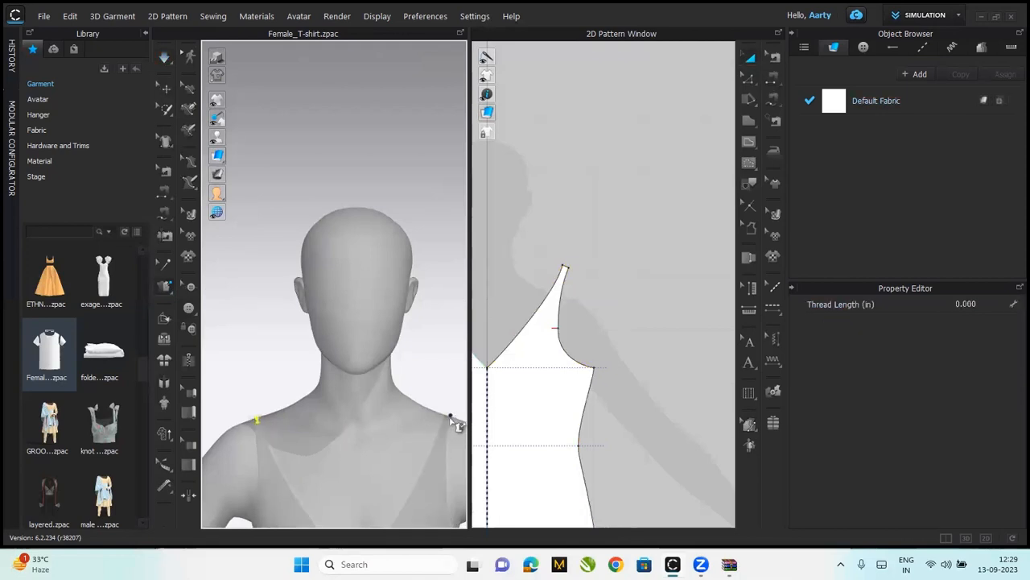
click(456, 429)
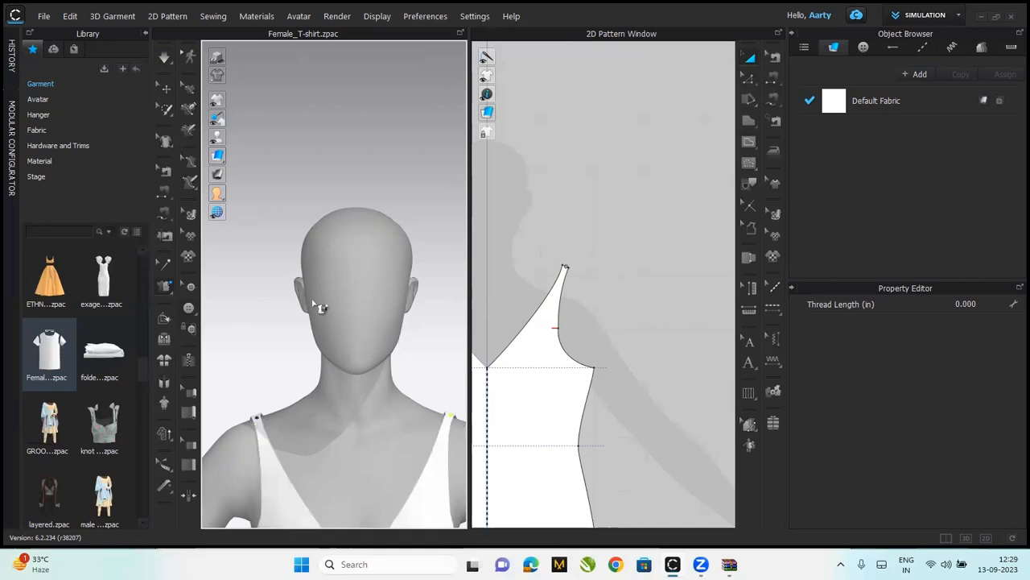
click(166, 88)
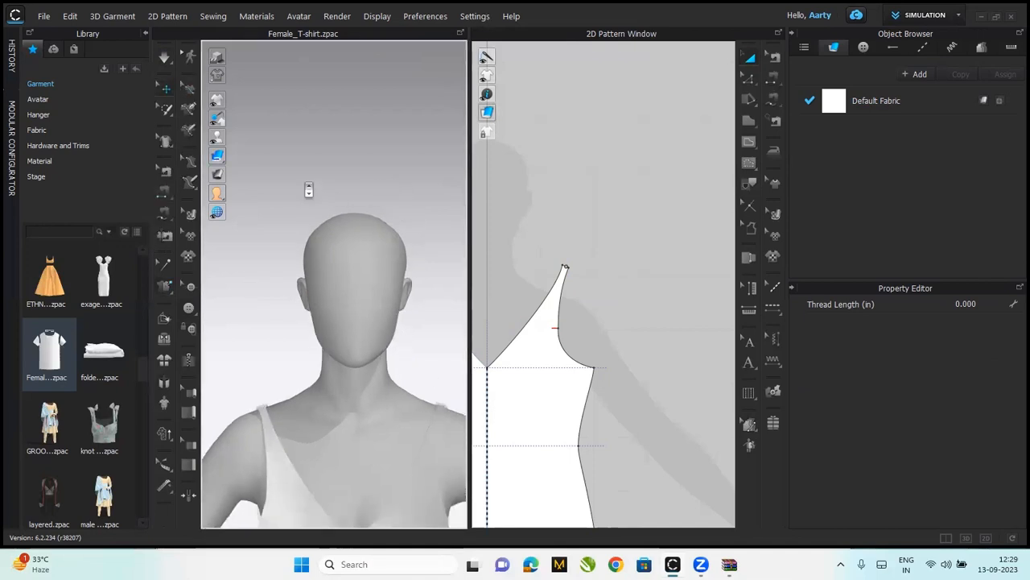
Simulate the garment briefly to settle the dress with both straps tacked, and check it from the front
scroll(309, 190, down, 3)
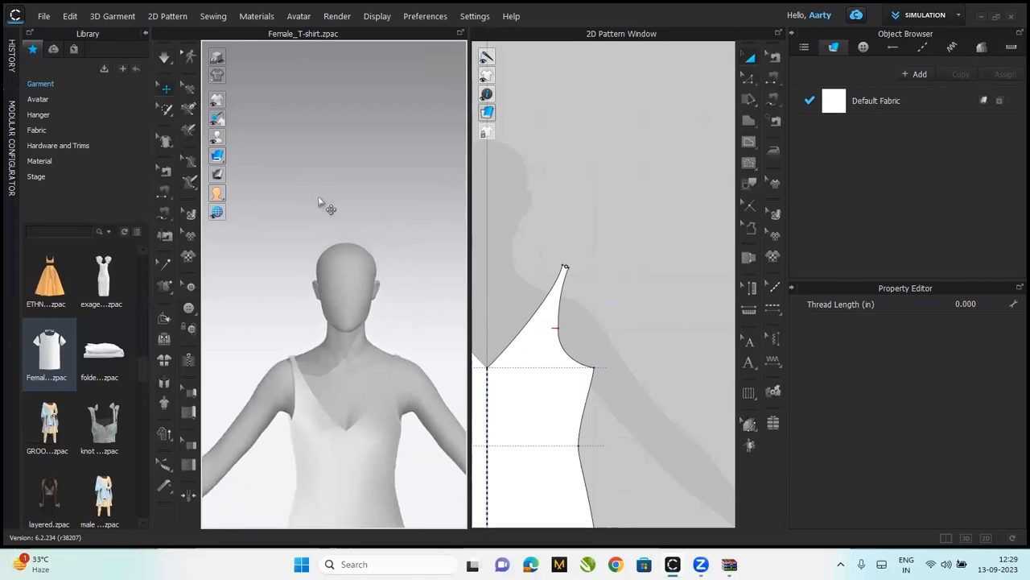
key(space)
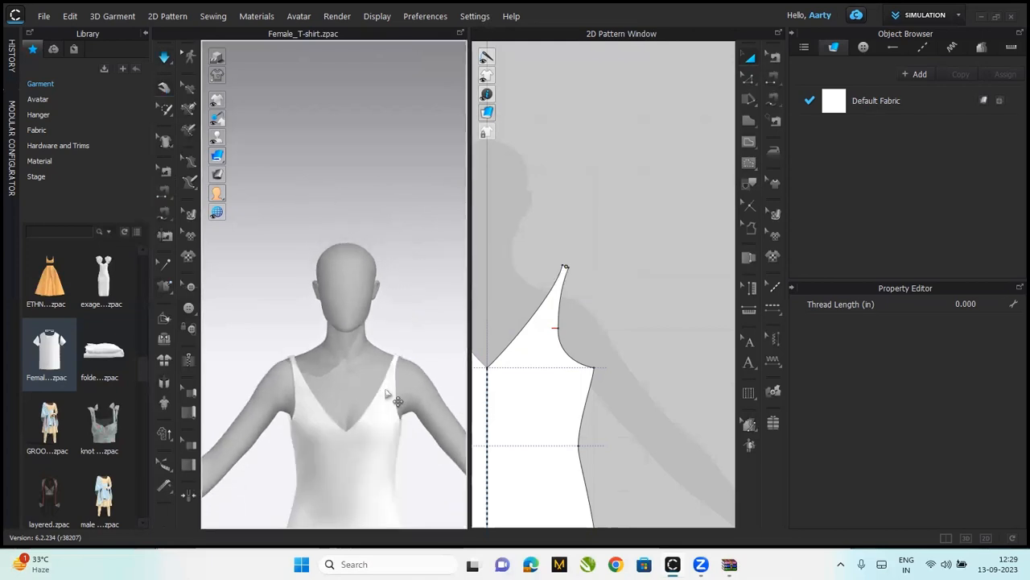
key(space)
mouse_move(371, 475)
right_down()
mouse_move(478, 437)
mouse_move(368, 501)
mouse_move(398, 455)
mouse_move(375, 501)
mouse_move(387, 478)
mouse_move(363, 478)
right_up()
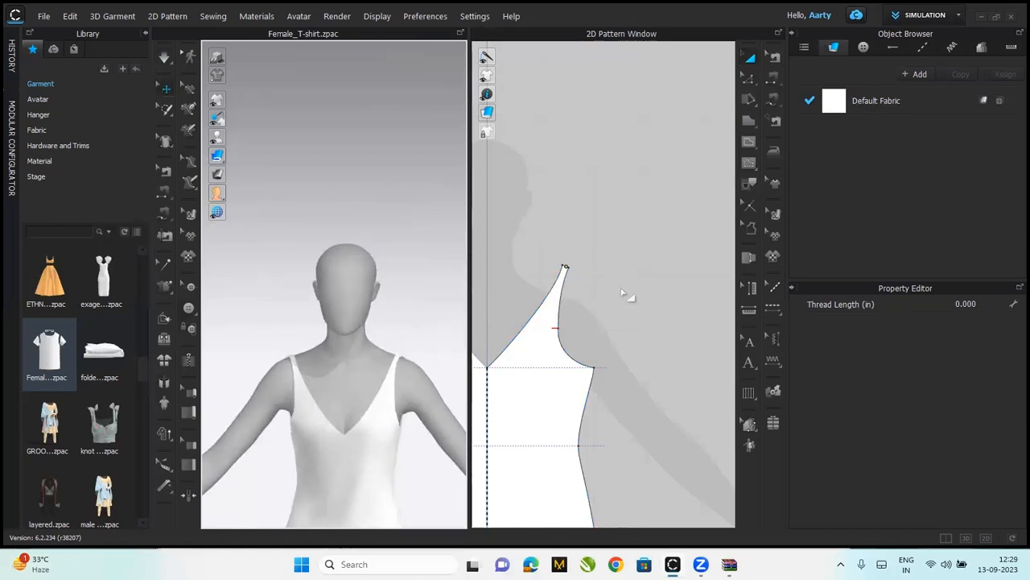
scroll(594, 274, down, 5)
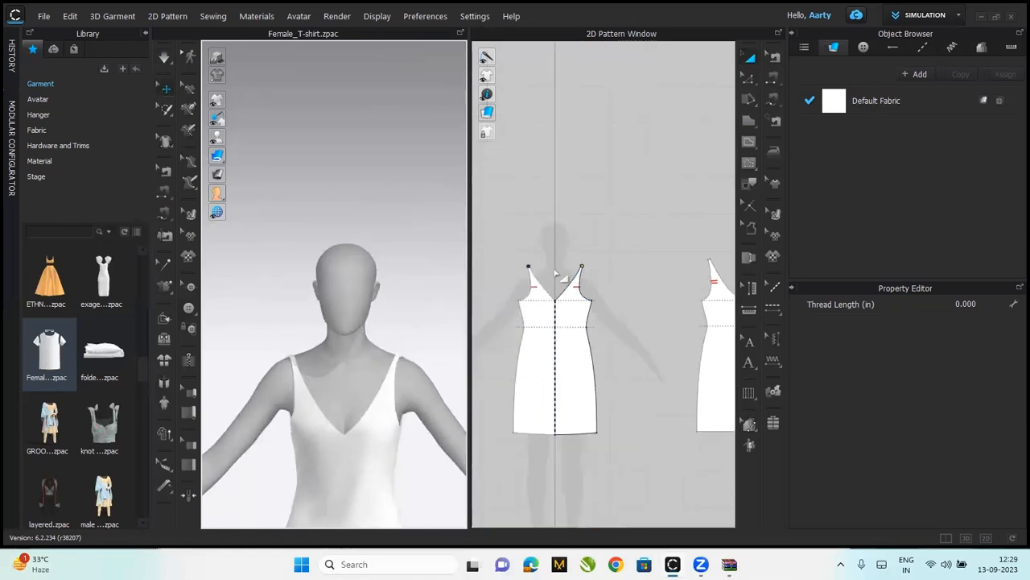
scroll(555, 274, up, 5)
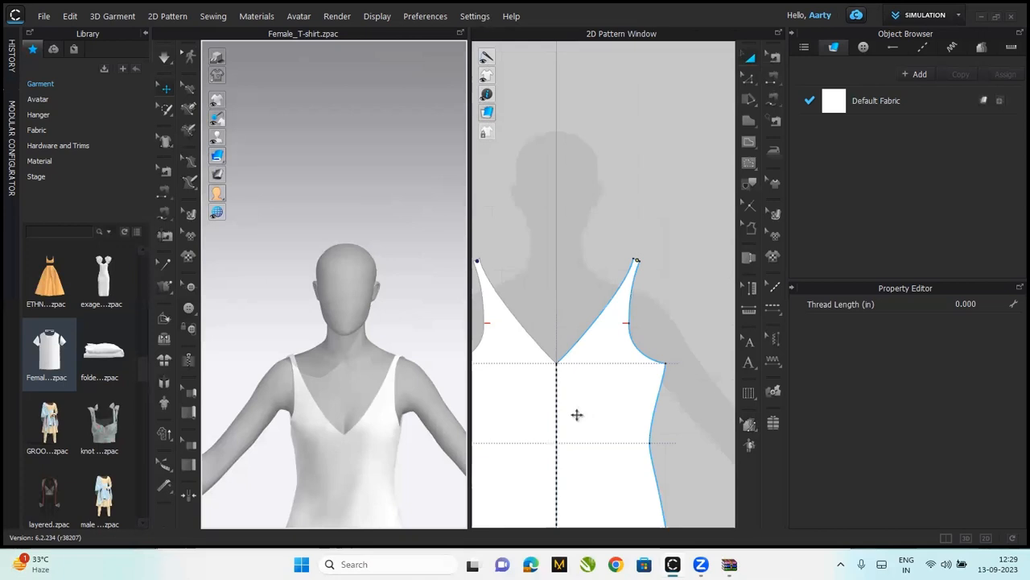
click(604, 367)
right_click(598, 378)
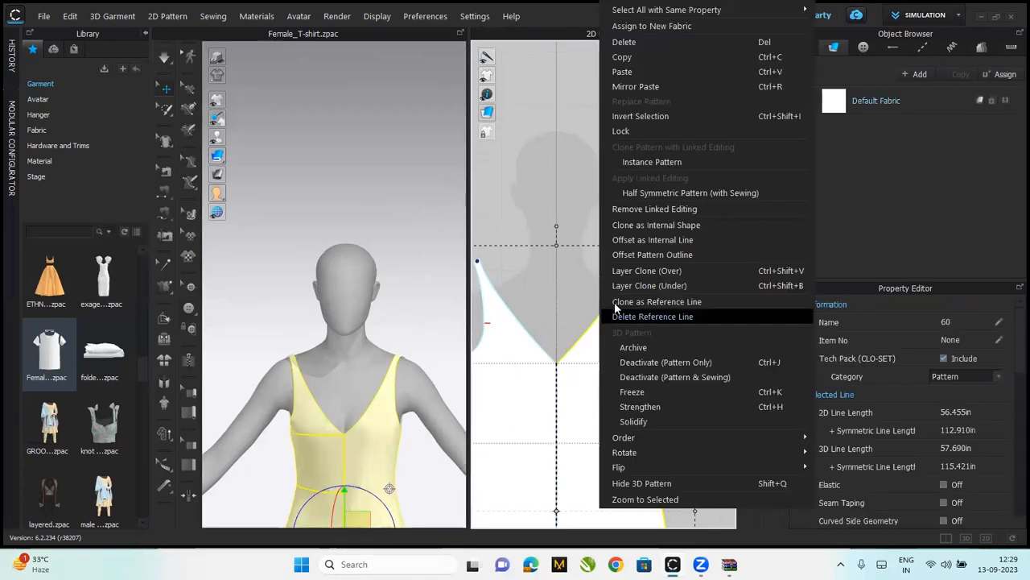
click(573, 203)
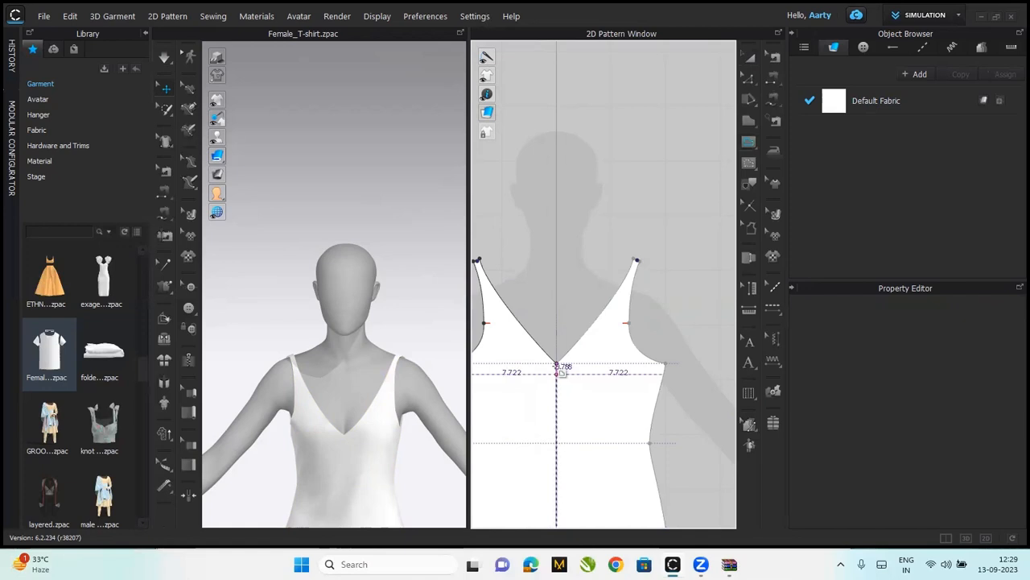
Draw an internal line on the front from the V-neck point about 3.97 in outward to a corner and about 6.4 in up to the strap's inner end
drag(554, 358, 512, 350)
mouse_move(508, 351)
mouse_down()
mouse_move(486, 272)
mouse_move(519, 353)
mouse_move(505, 344)
mouse_up()
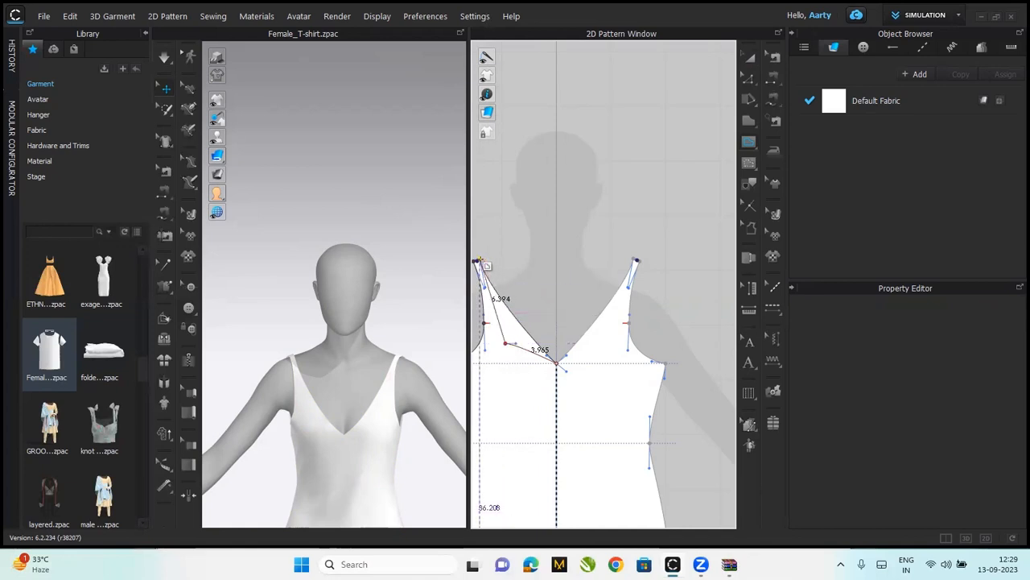
drag(476, 262, 475, 232)
middle_drag(573, 308, 584, 312)
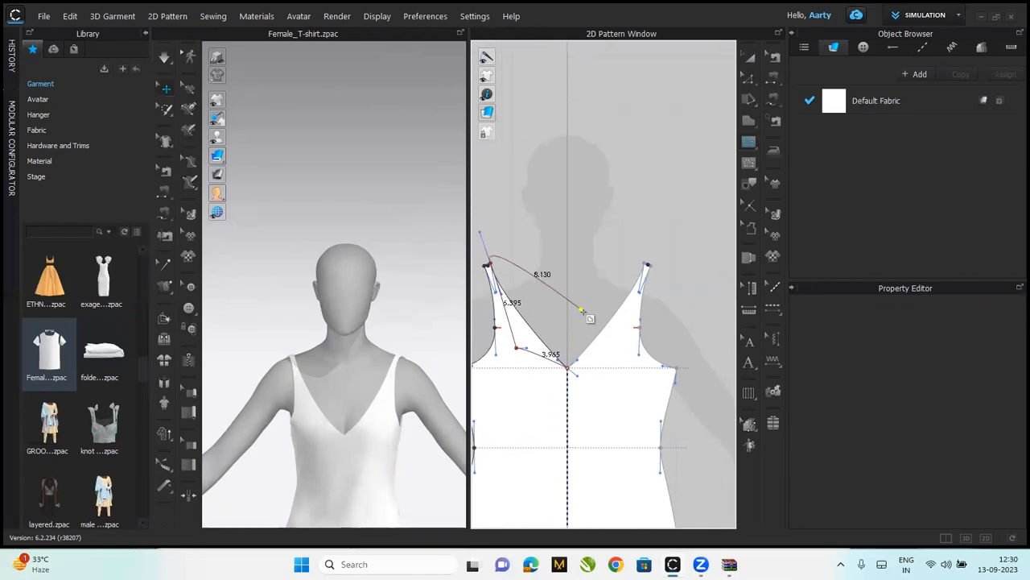
key(Return)
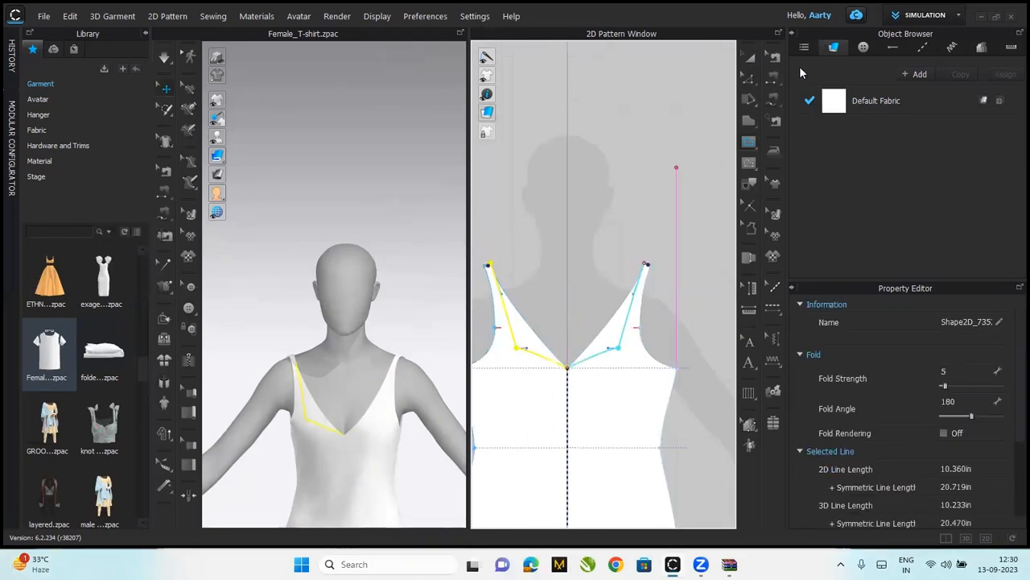
Adjust the curve handle at the internal line's strap end to bend its upper segment slightly along the strap
click(751, 59)
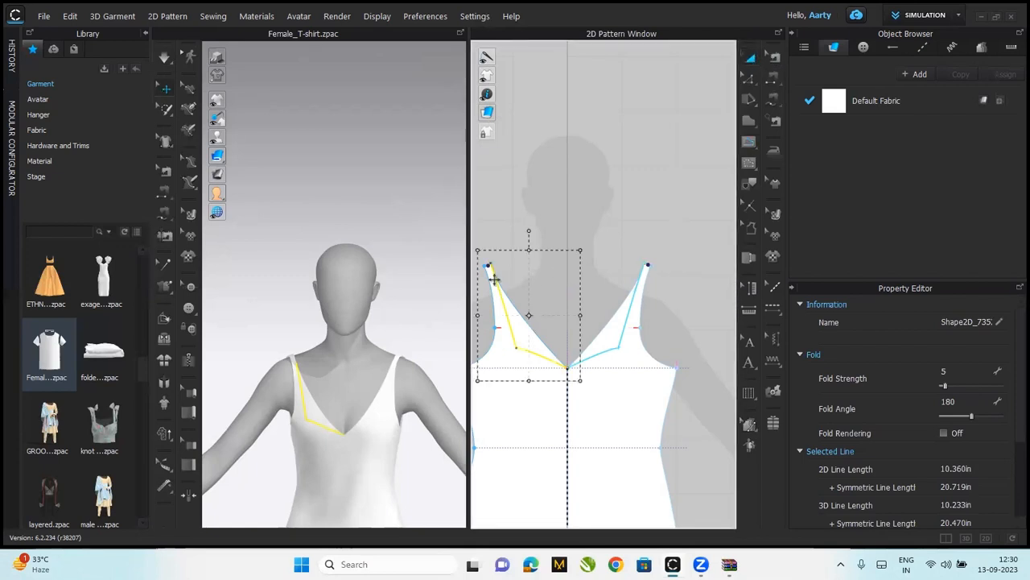
scroll(501, 291, up, 5)
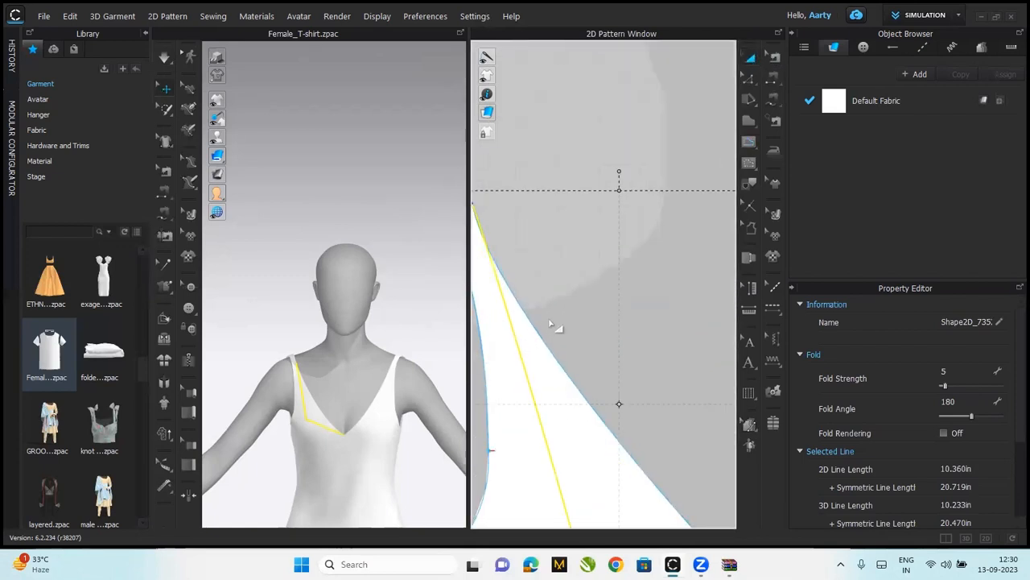
scroll(636, 483, down, 3)
click(616, 384)
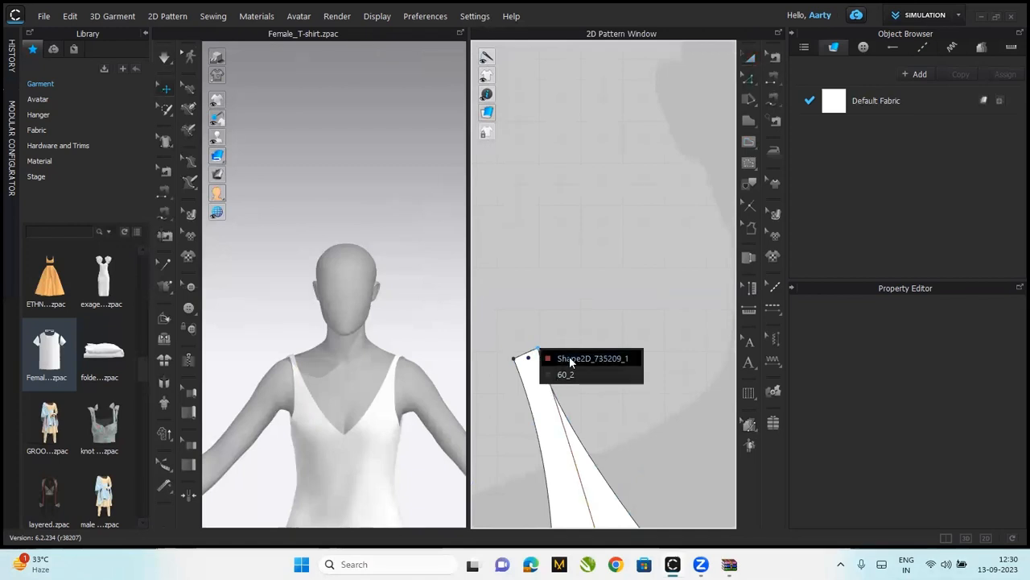
click(551, 358)
drag(590, 472, 561, 457)
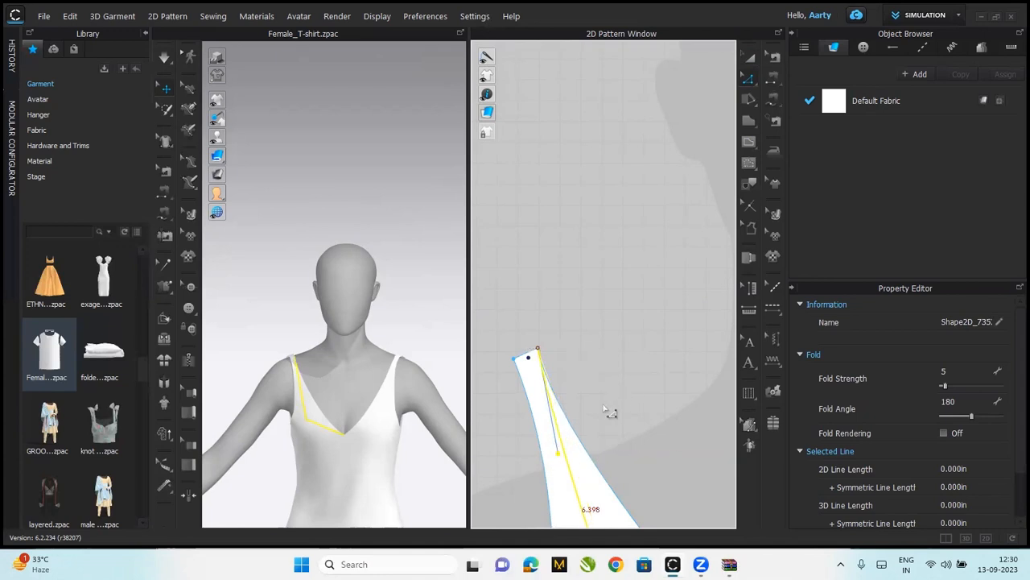
drag(569, 464, 579, 467)
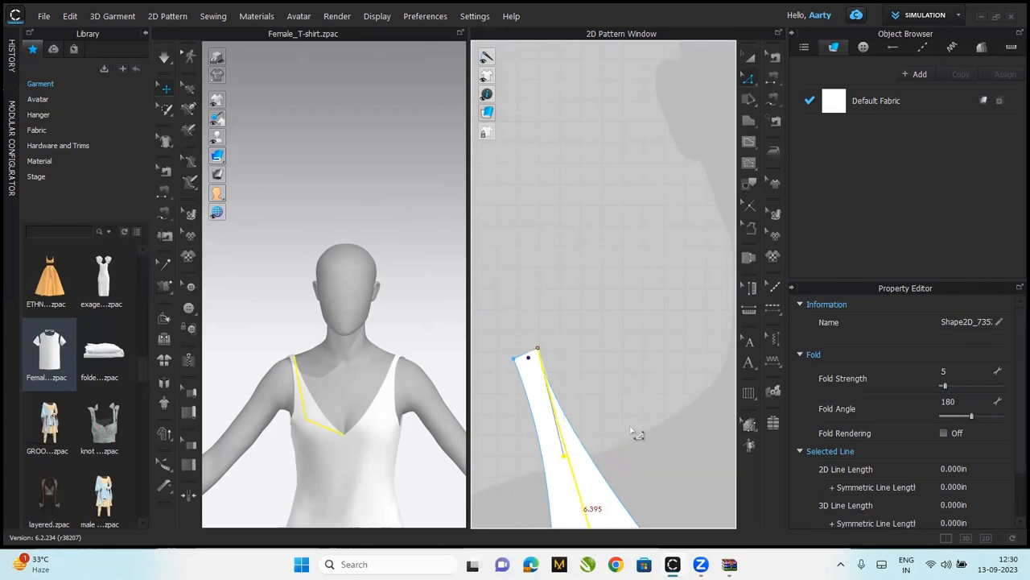
Try to cut the front pattern along the upper segment of the internal line
right_click(571, 475)
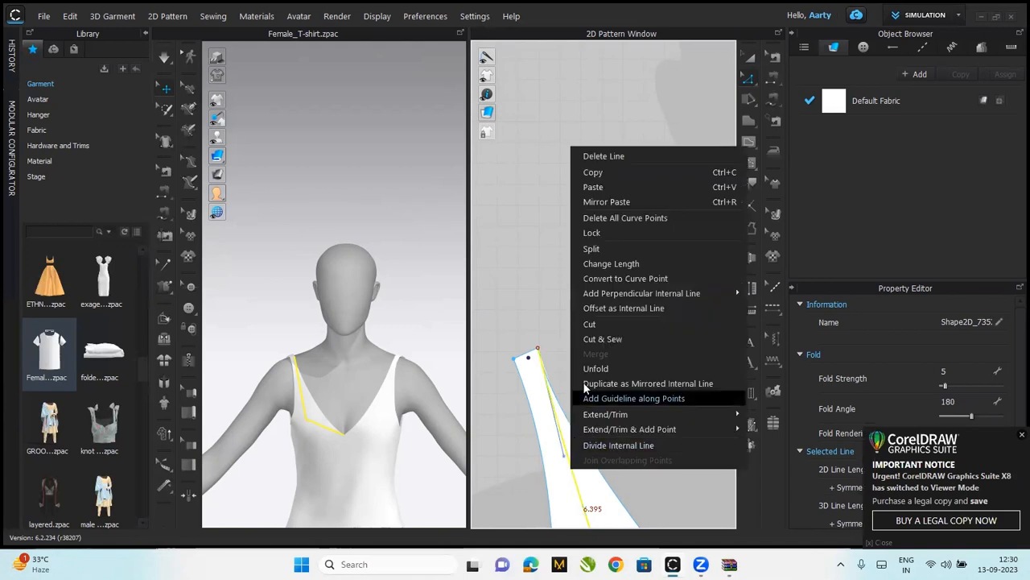
click(603, 326)
click(605, 331)
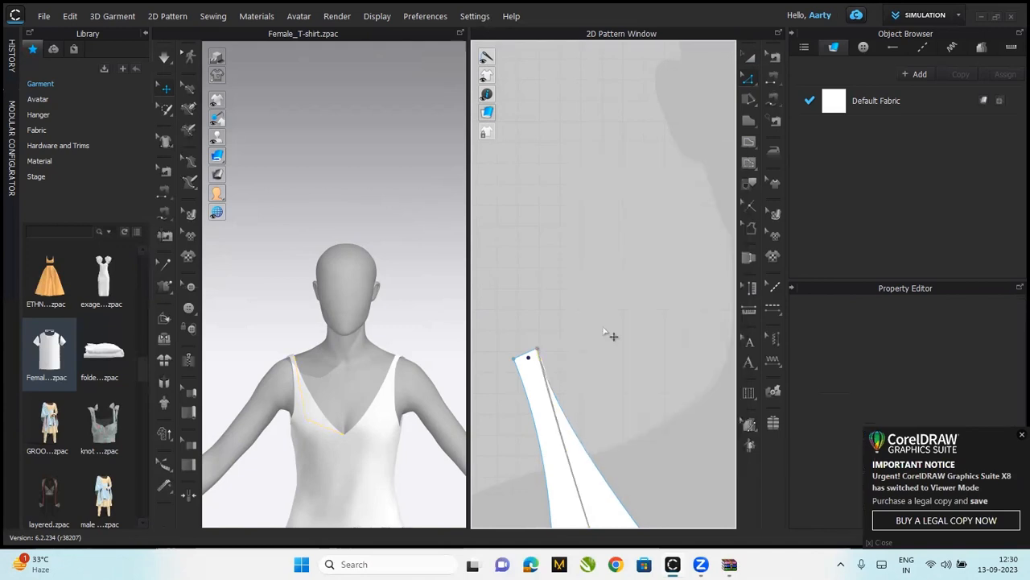
Select the internal line at the V-neck point and cut the front pattern along it on both symmetric halves
click(749, 55)
click(584, 456)
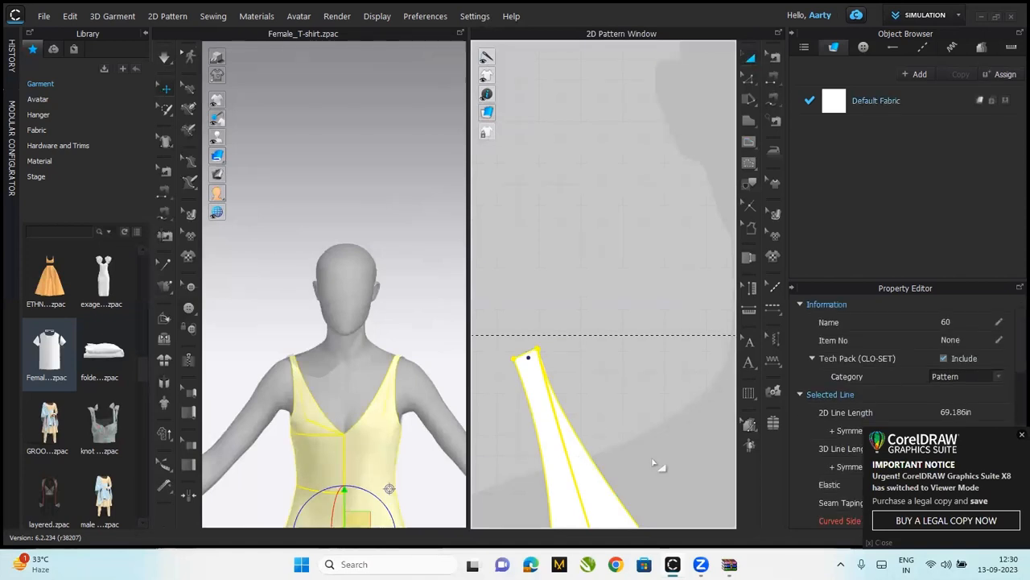
scroll(574, 376, up, 6)
middle_drag(698, 407, 649, 379)
click(614, 392)
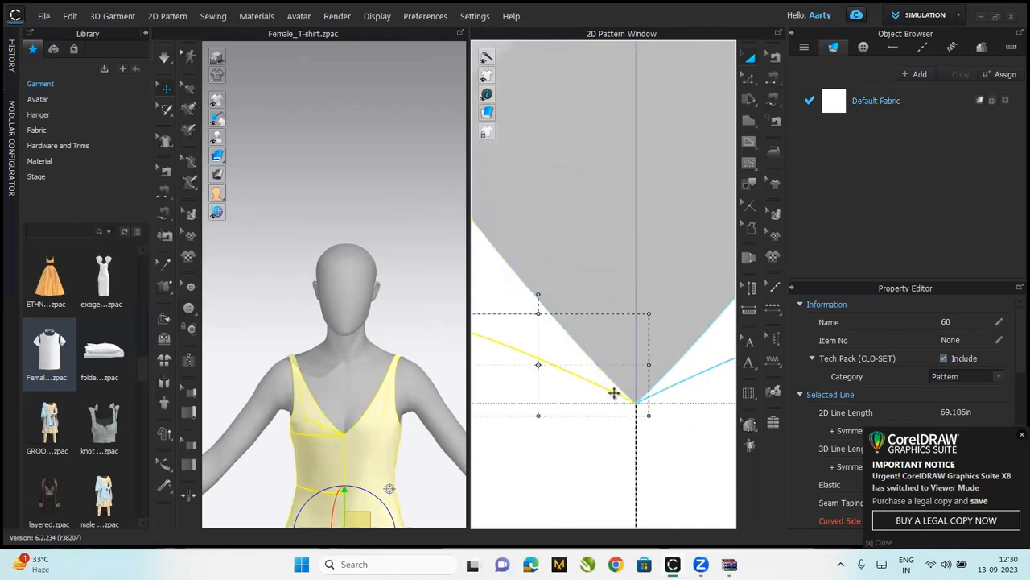
click(675, 384)
right_click(675, 384)
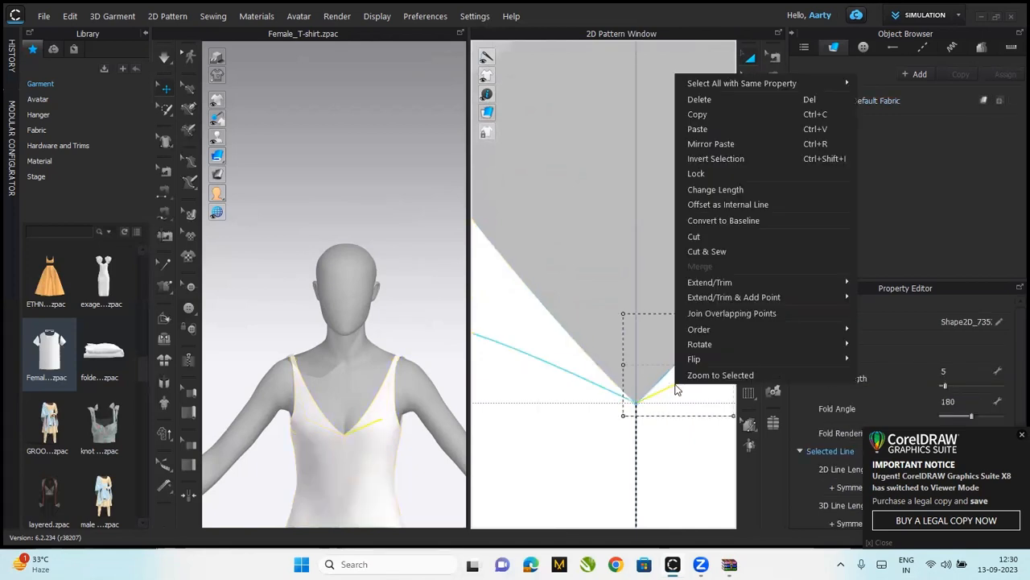
click(724, 221)
Delete the two cut-off neckline pieces from the front and check the new neckline on the avatar
click(658, 361)
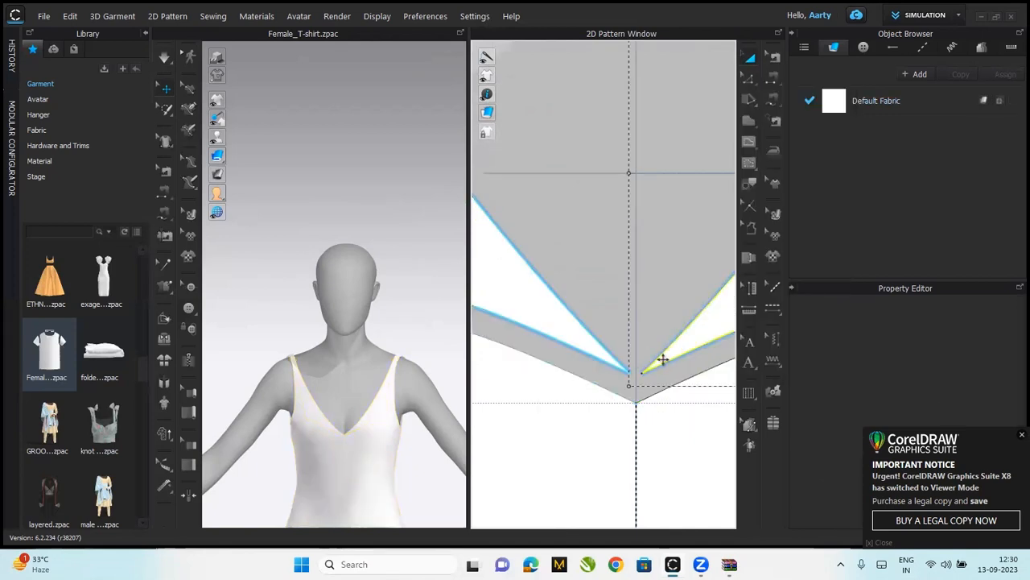
shift+click(554, 322)
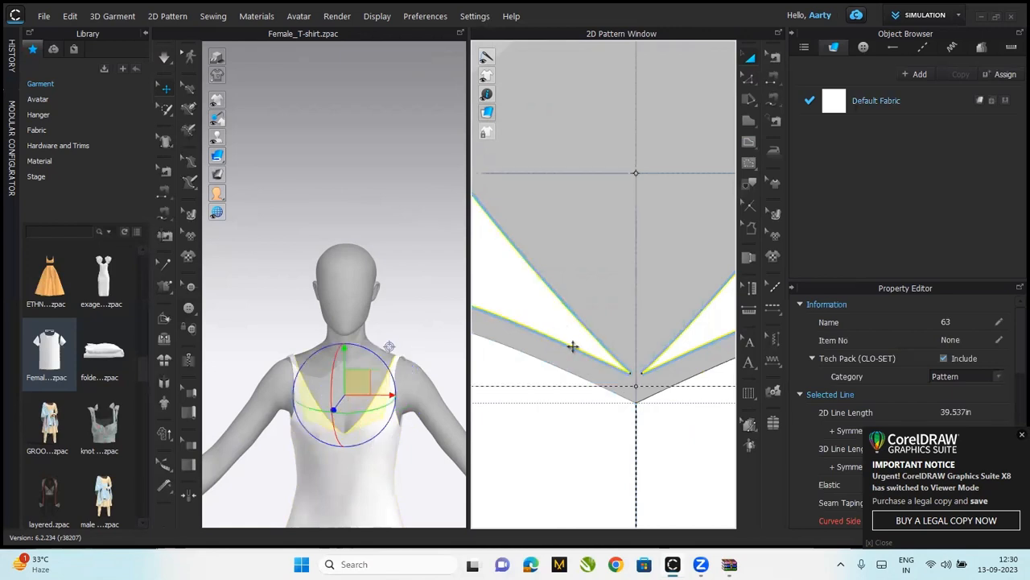
key(Delete)
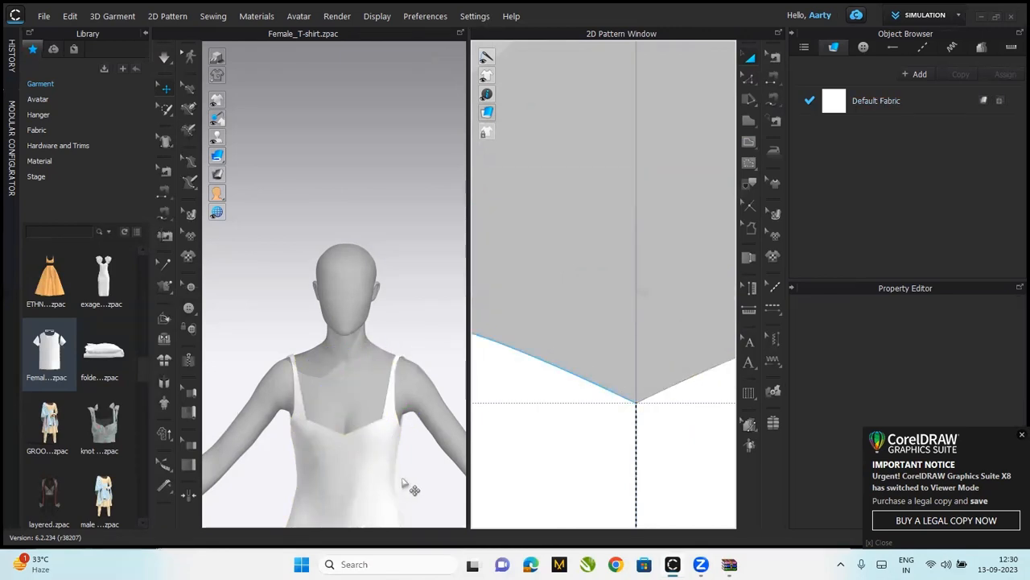
right_drag(337, 484, 226, 500)
key(2)
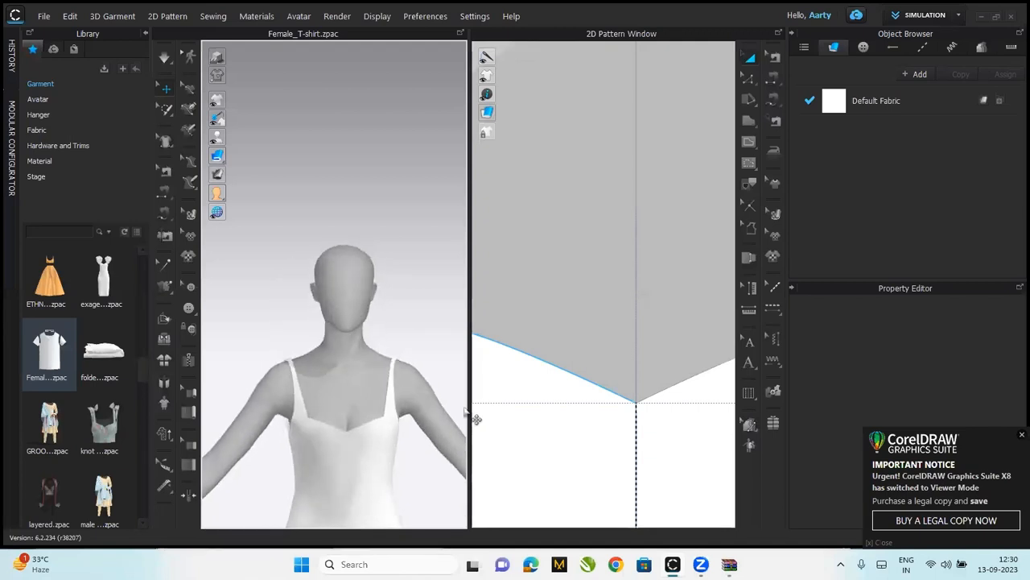
Delete all curve points from the back pattern's neckline to straighten it into a V
scroll(548, 325, down, 10)
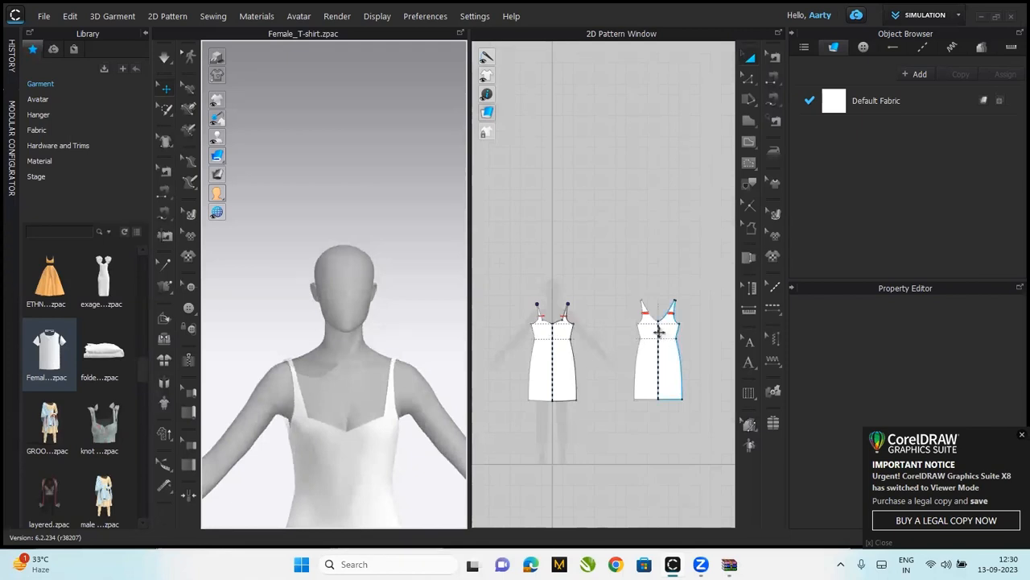
scroll(659, 332, up, 8)
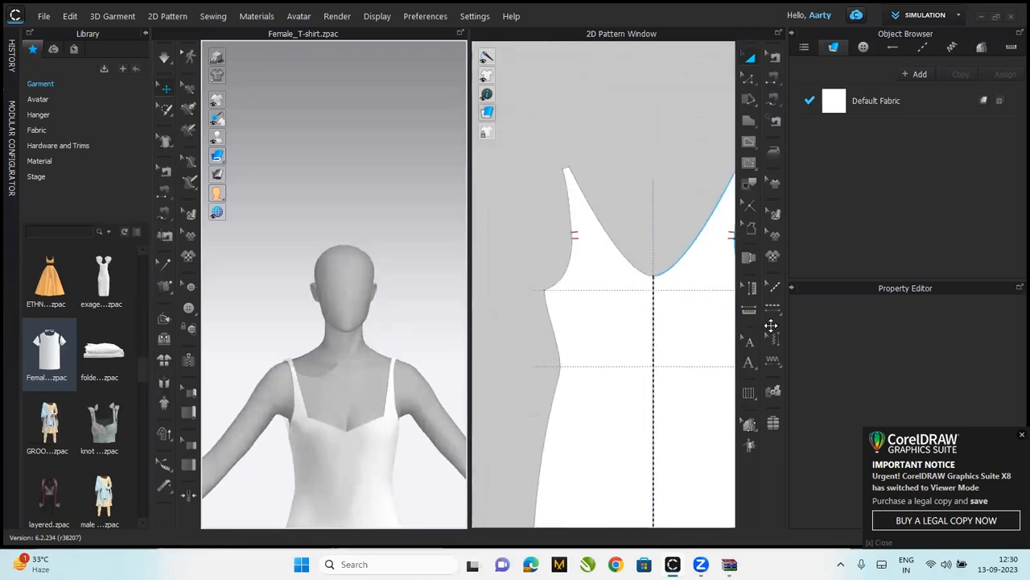
key(c)
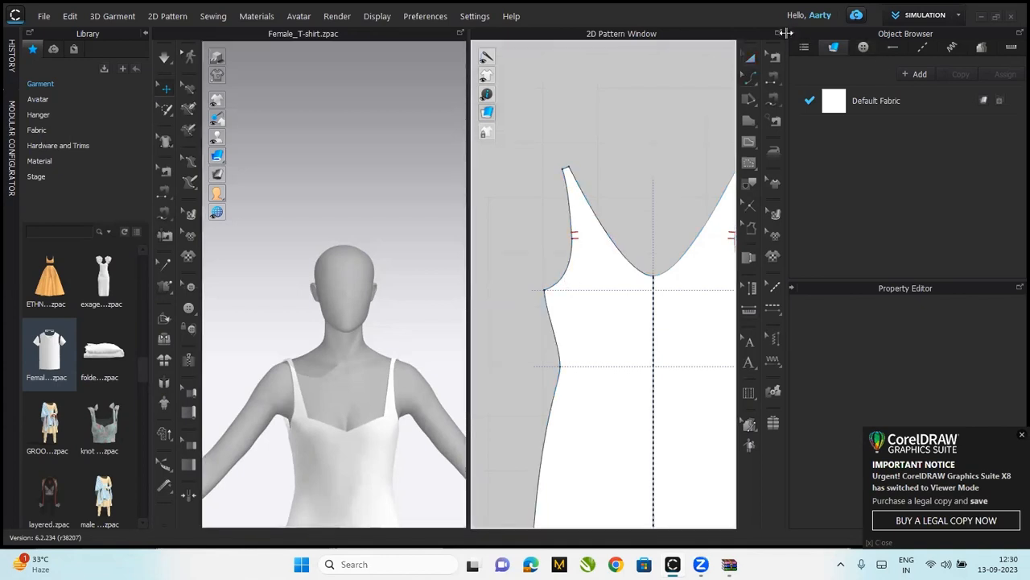
click(749, 57)
right_click(574, 228)
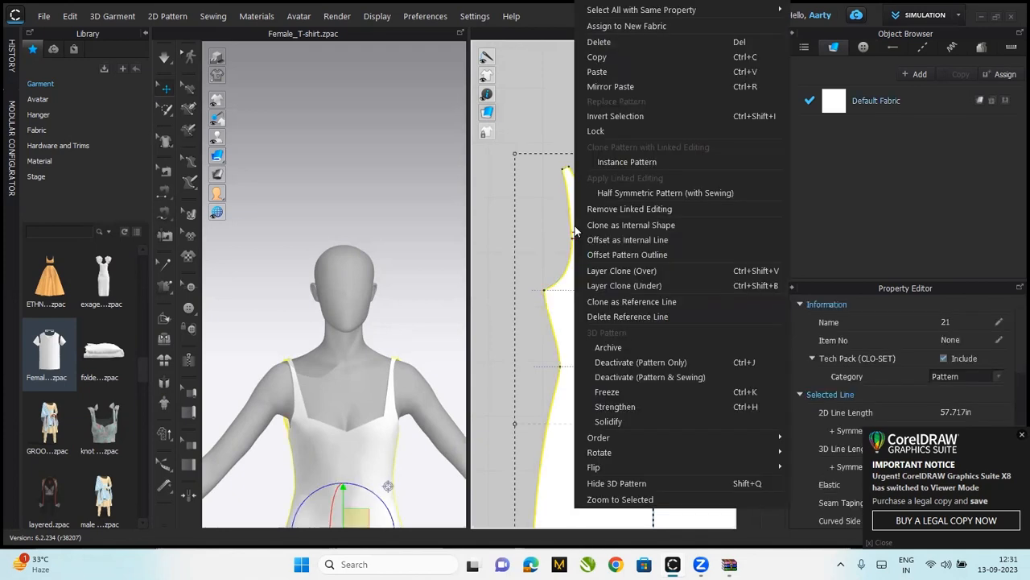
click(525, 217)
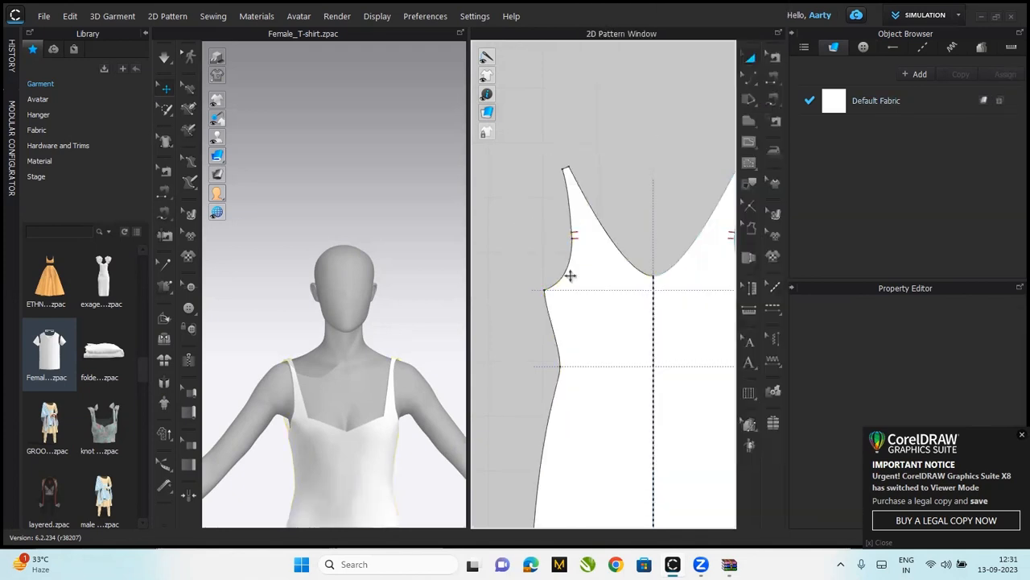
click(623, 256)
right_click(623, 258)
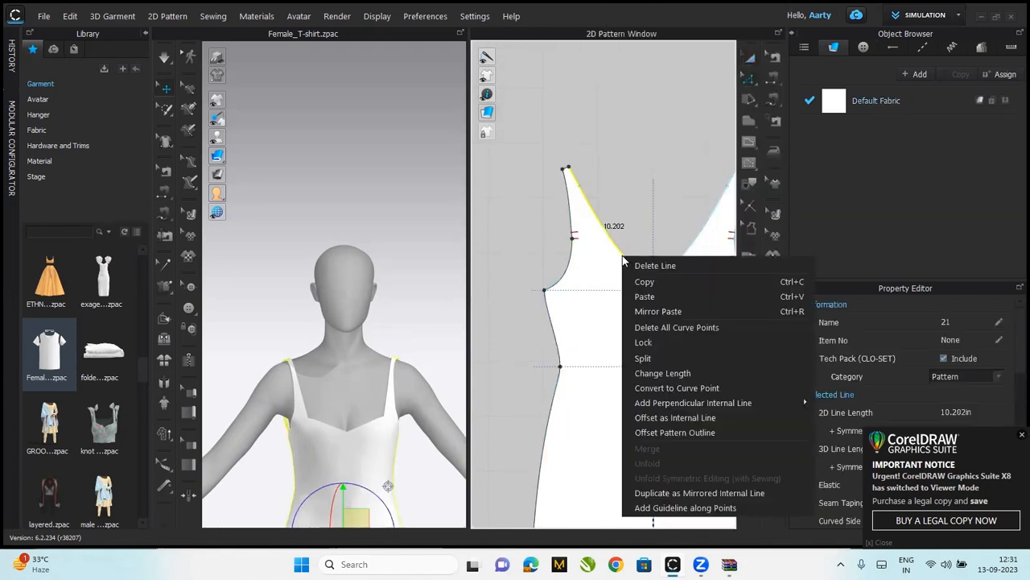
click(651, 328)
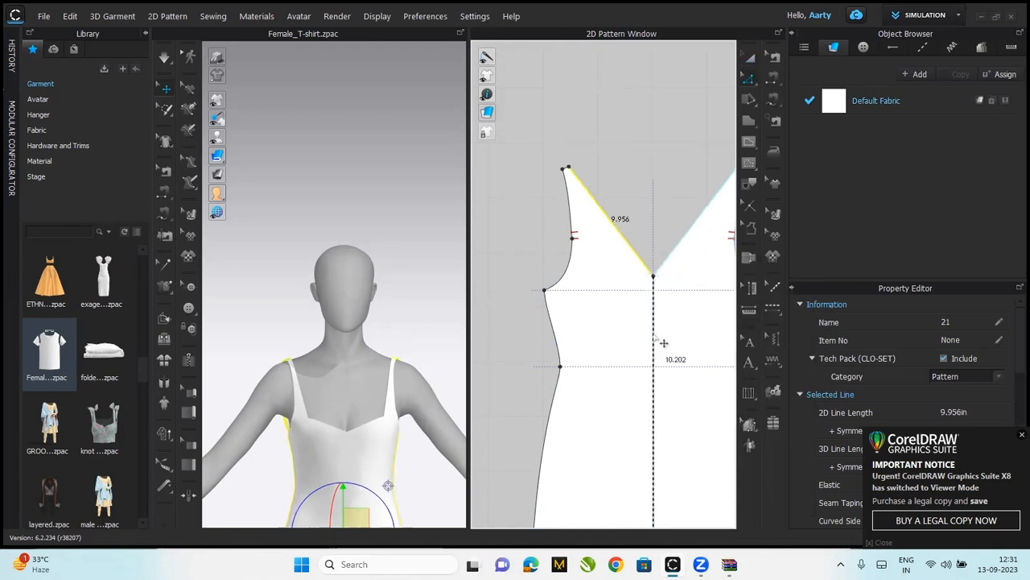
Add a point on the back neckline and move it down to the bust line for a square neckline, checking the dress from back and front
key(x)
click(622, 237)
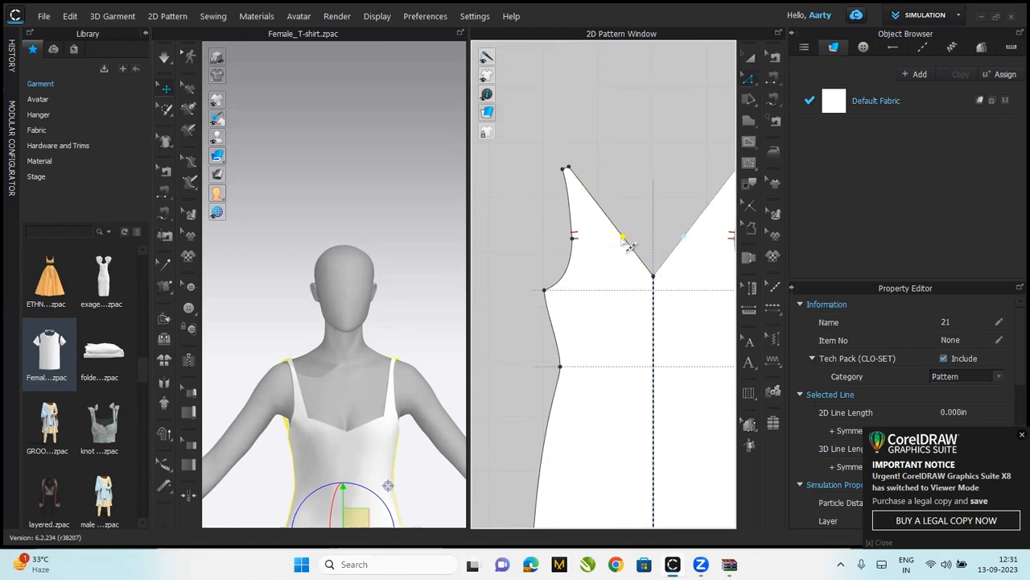
drag(632, 247, 605, 297)
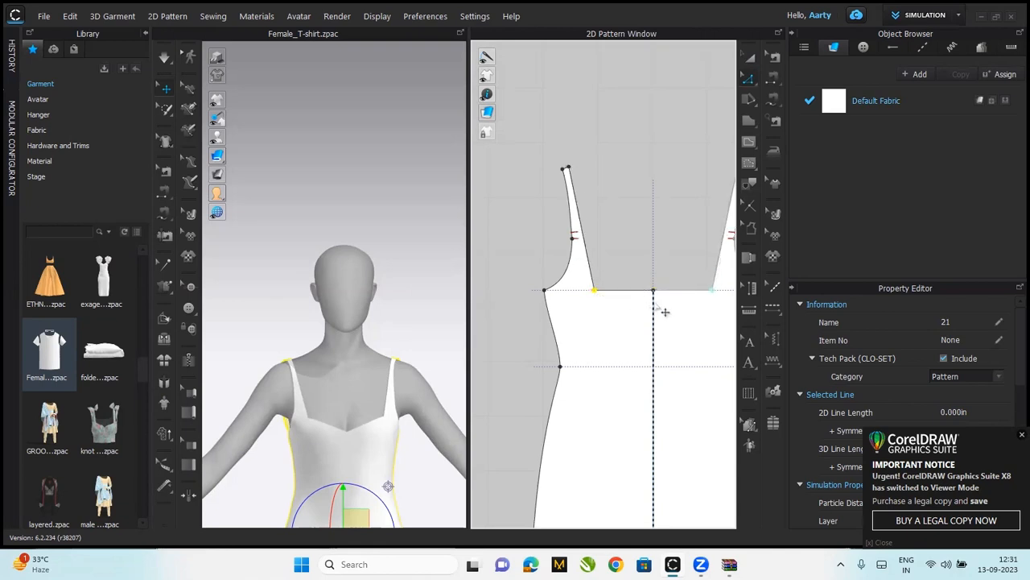
key(8)
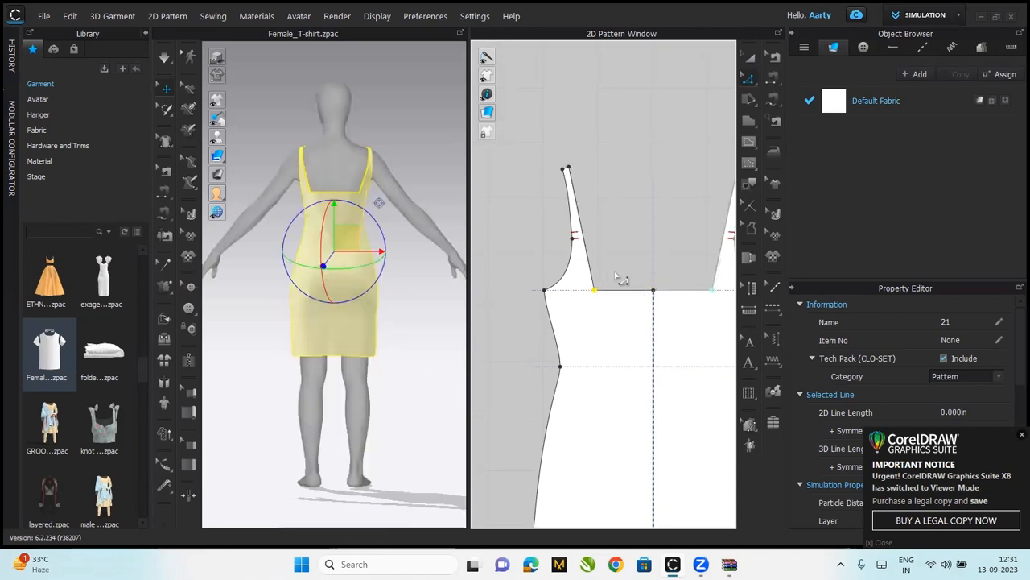
key(2)
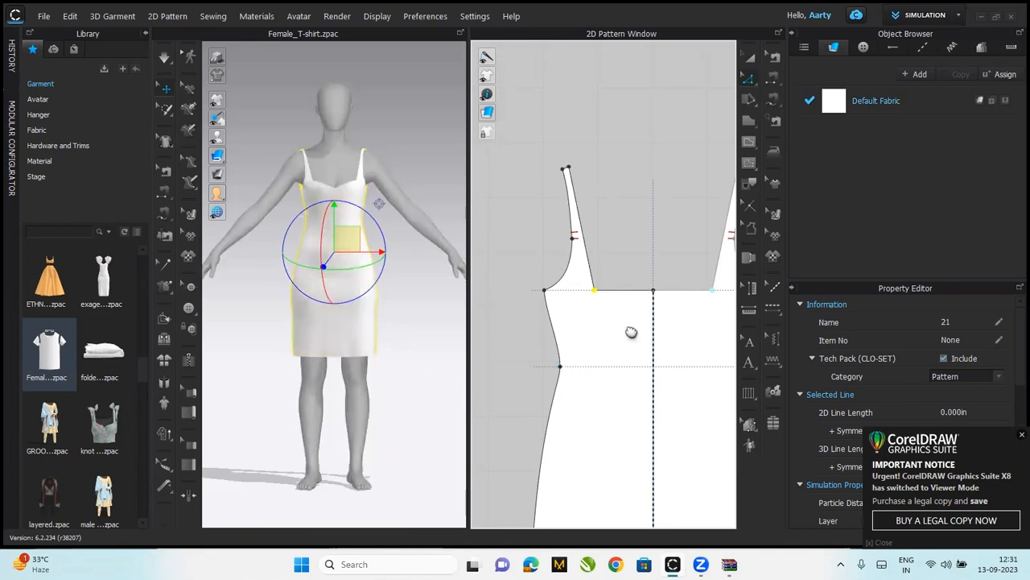
Lower the front armhole's curve point slightly inward and shift the neckline corner outward to narrow the strap
scroll(515, 354, up, 3)
scroll(515, 354, down, 3)
click(629, 299)
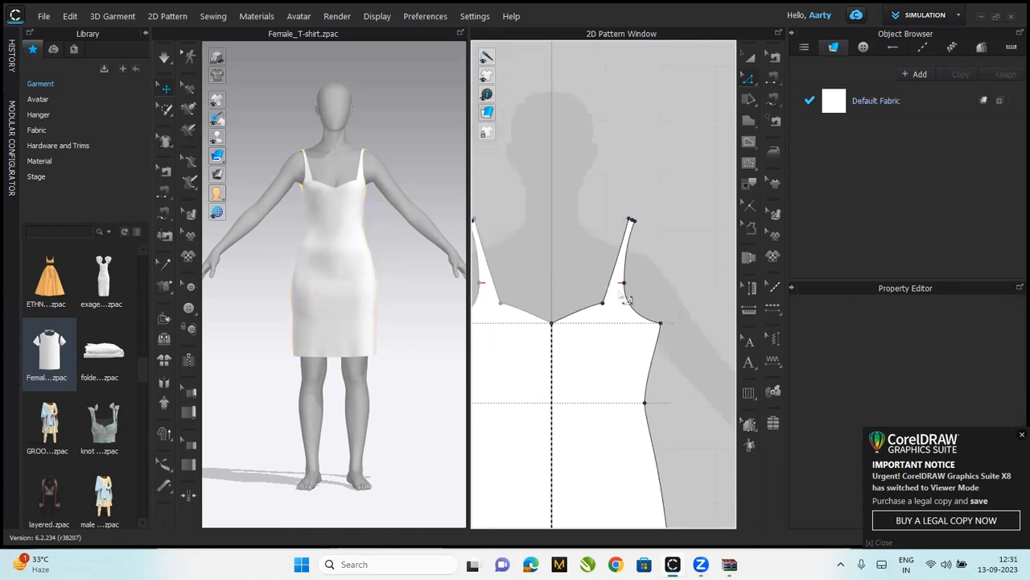
click(636, 293)
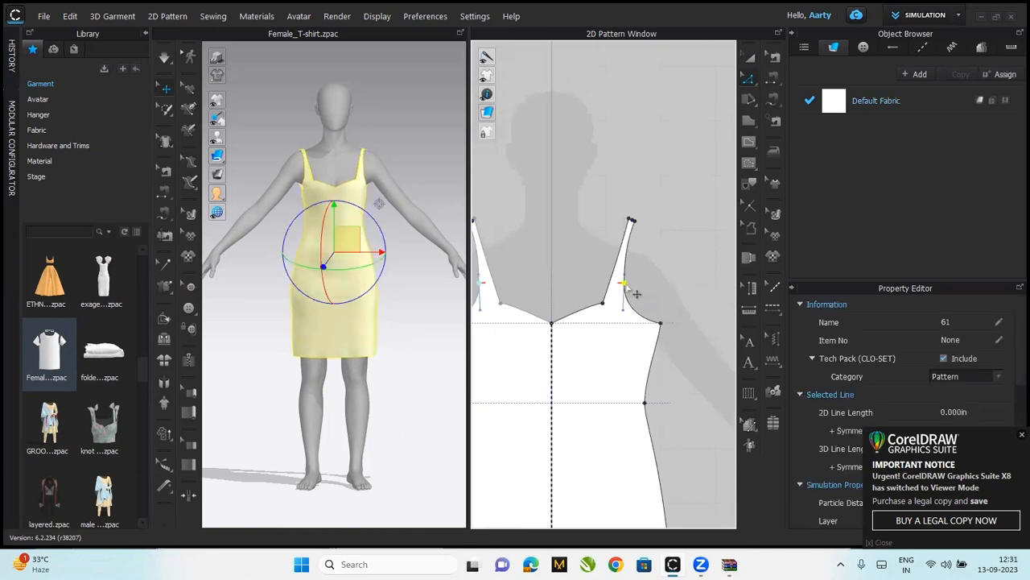
drag(635, 295, 637, 332)
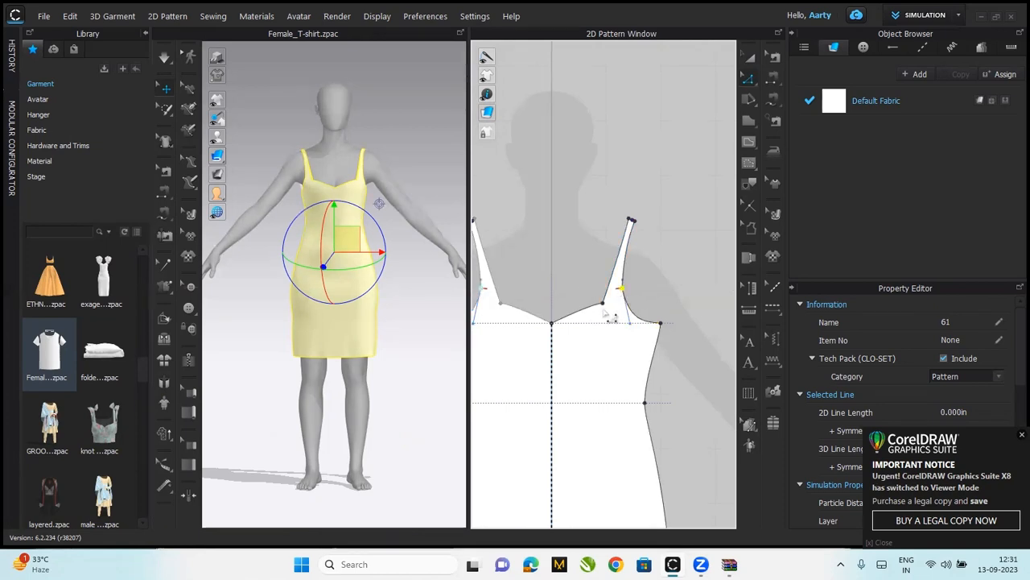
drag(603, 303, 608, 304)
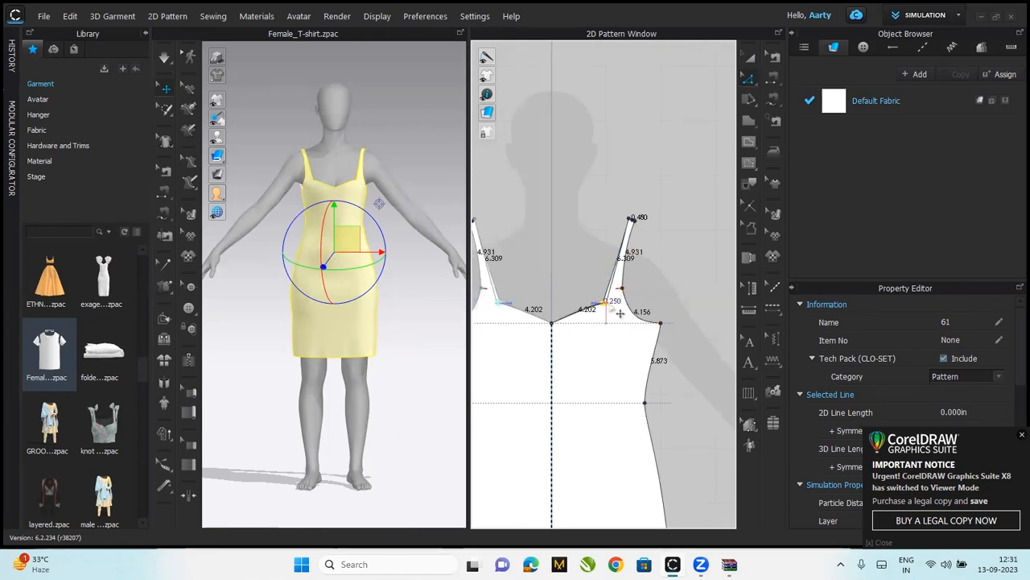
Simulate the garment to drape the reshaped dress and inspect its front up close
click(395, 292)
click(402, 269)
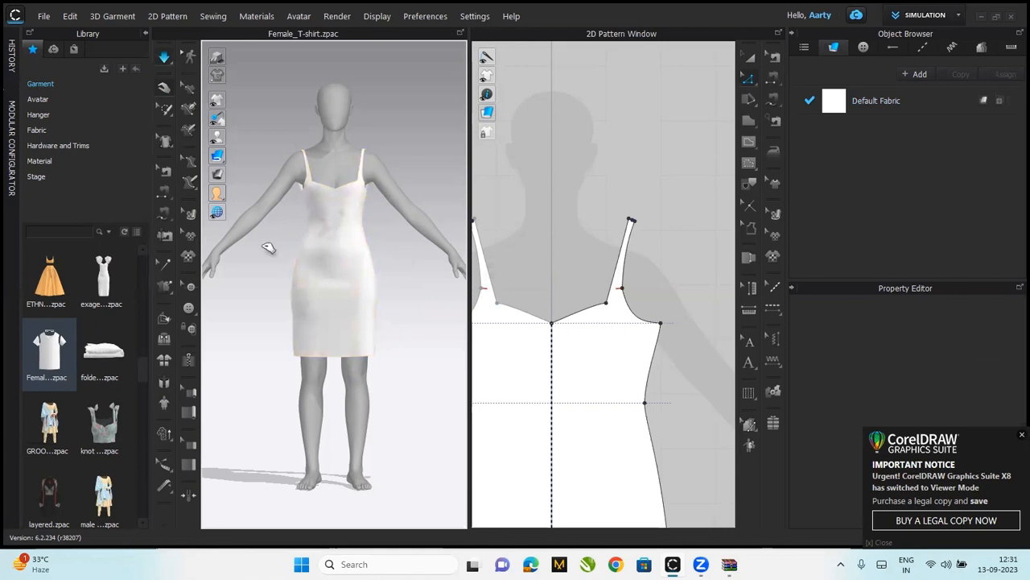
mouse_move(393, 247)
right_down()
mouse_move(230, 249)
mouse_move(134, 233)
mouse_move(260, 271)
mouse_move(403, 258)
mouse_move(384, 253)
right_up()
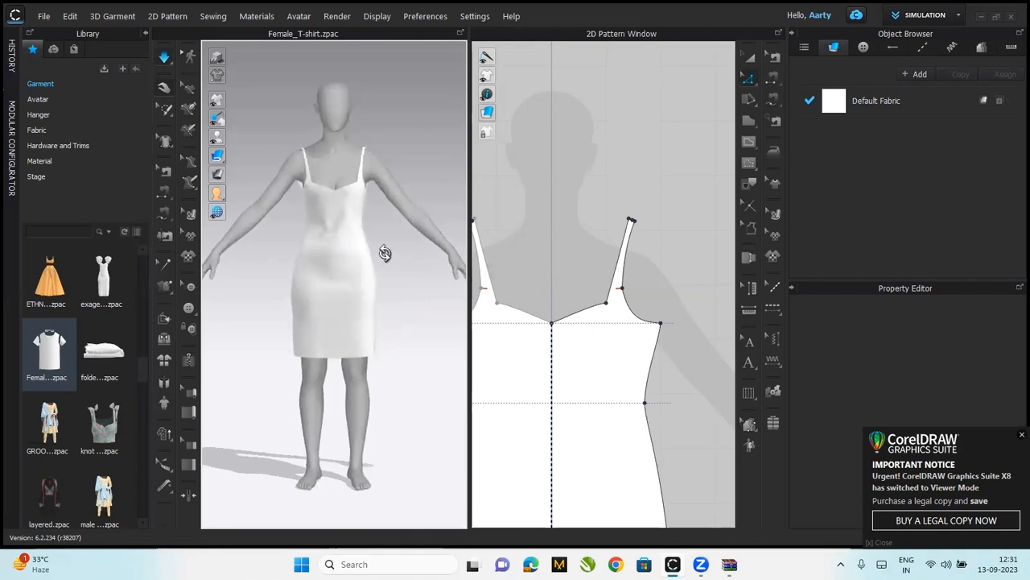
scroll(365, 210, up, 5)
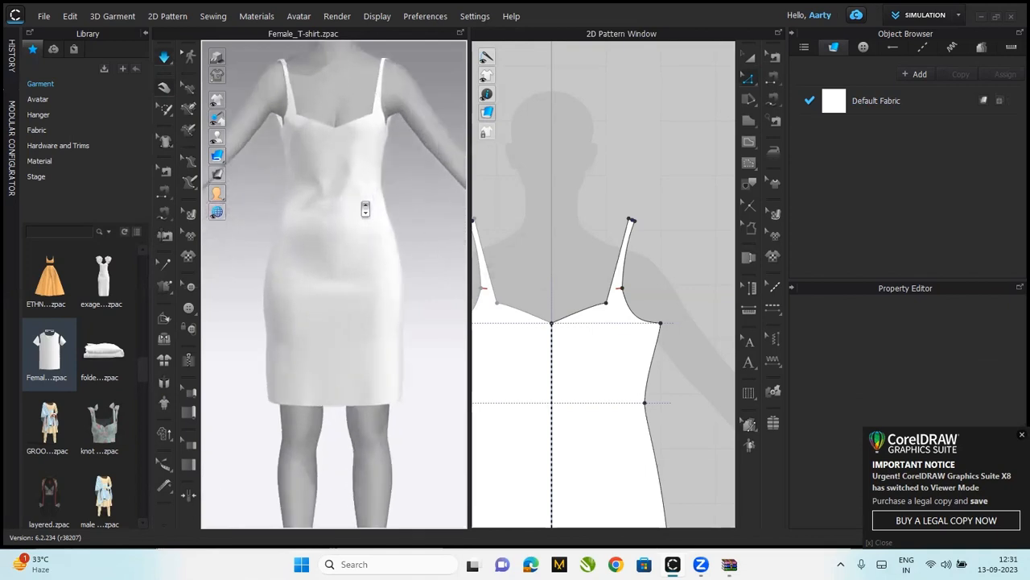
Move the front pattern's underarm point slightly inward along the bust line and check the dress from an angled view
scroll(365, 209, up, 2)
middle_drag(356, 157, 376, 355)
right_drag(329, 193, 417, 196)
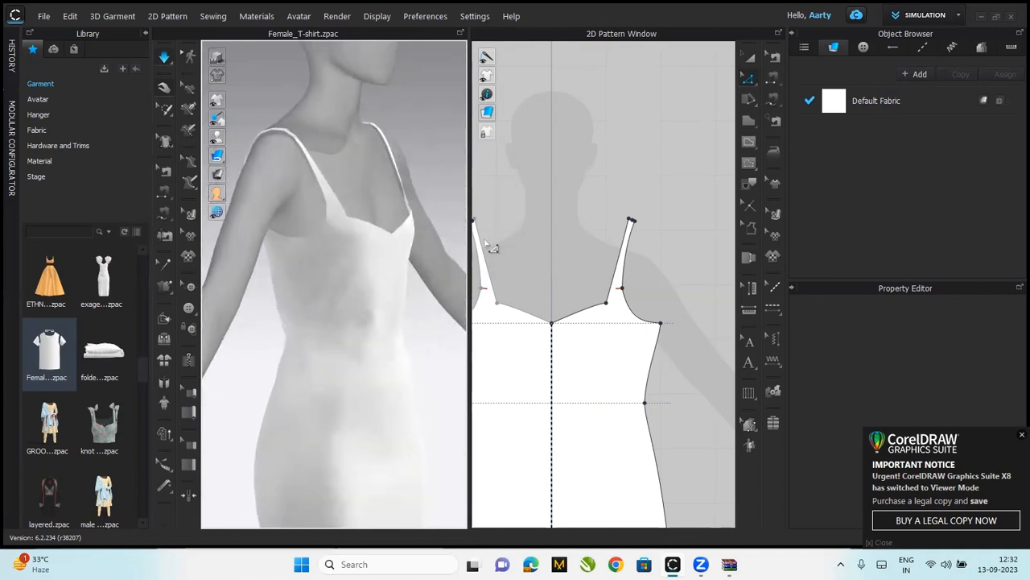
drag(662, 325, 656, 323)
right_click(656, 323)
click(474, 315)
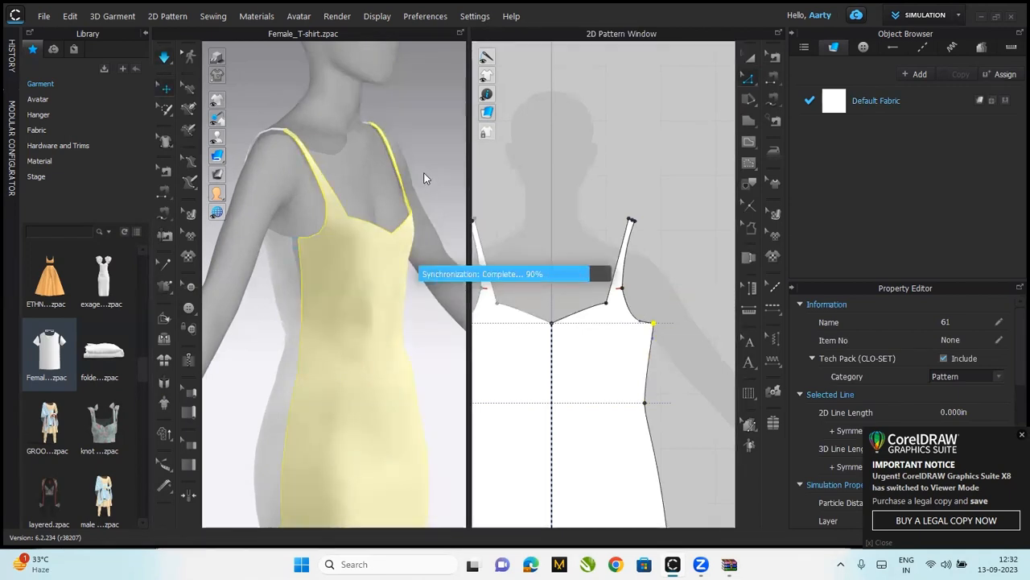
right_drag(421, 161, 375, 160)
click(558, 333)
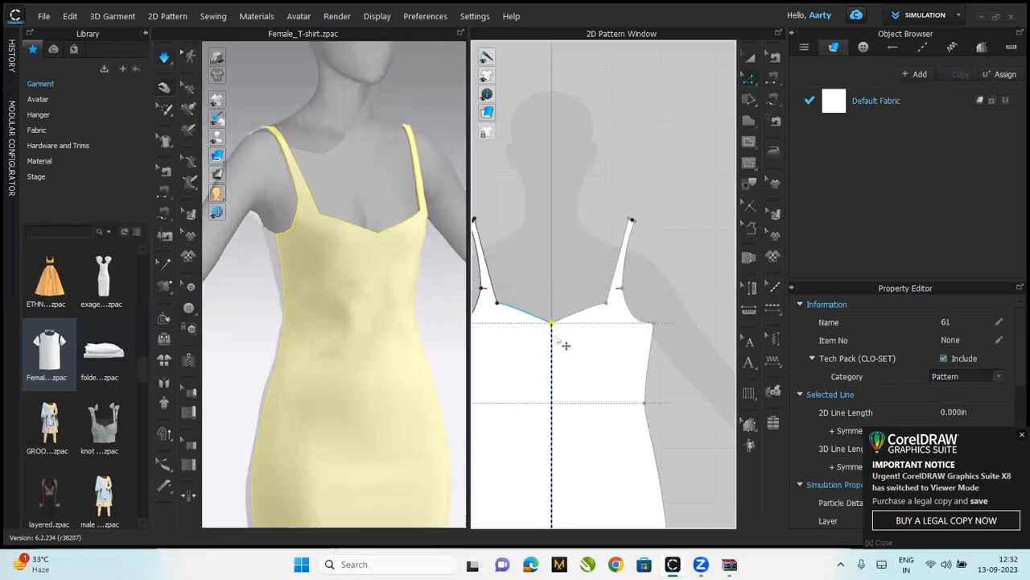
click(694, 276)
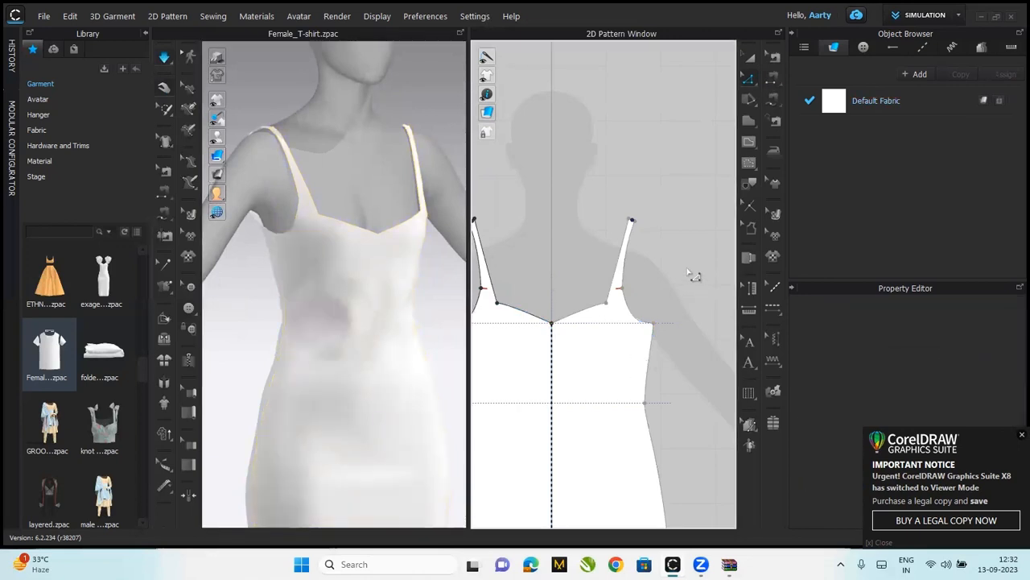
key(g)
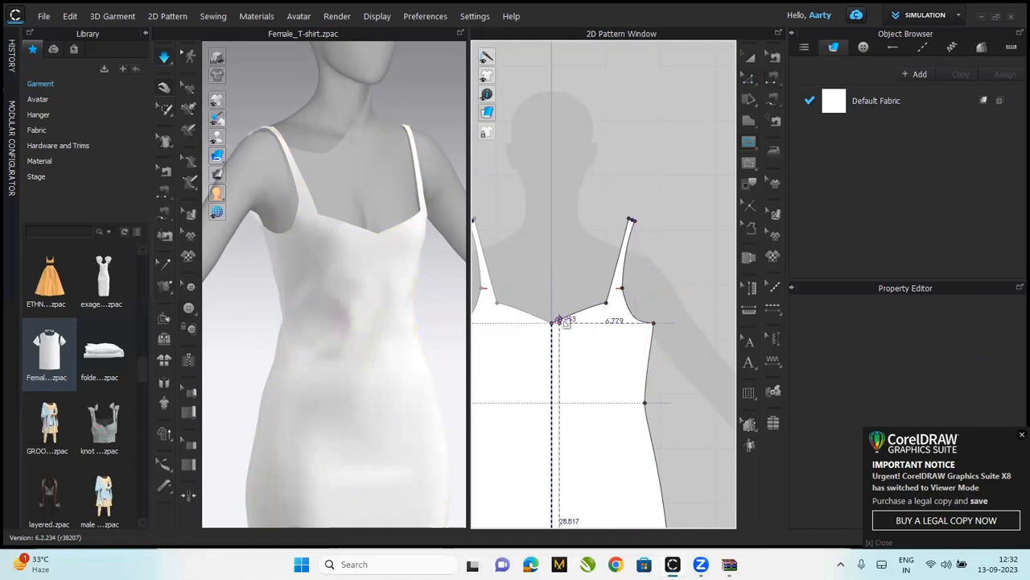
scroll(565, 320, up, 3)
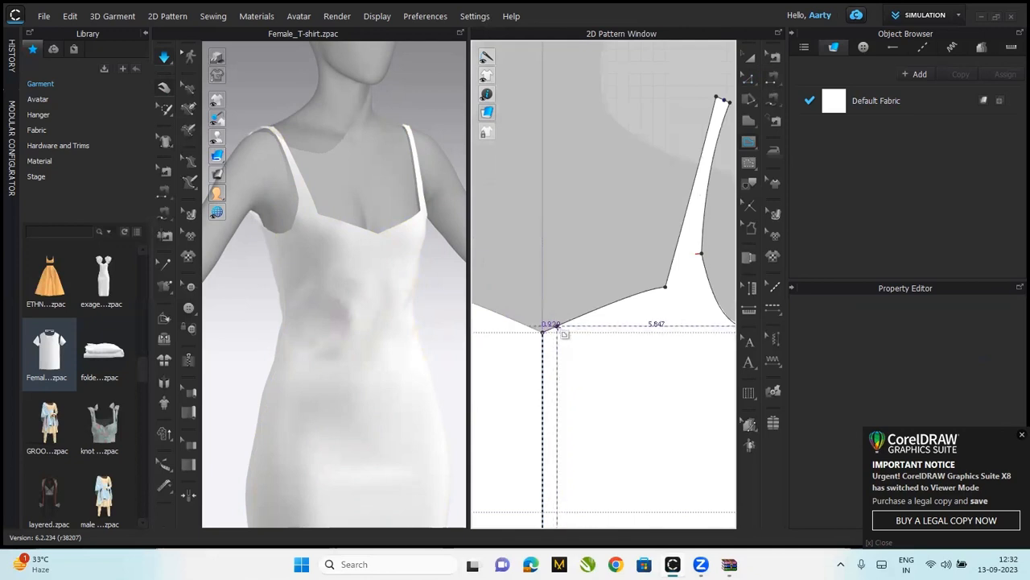
key(z)
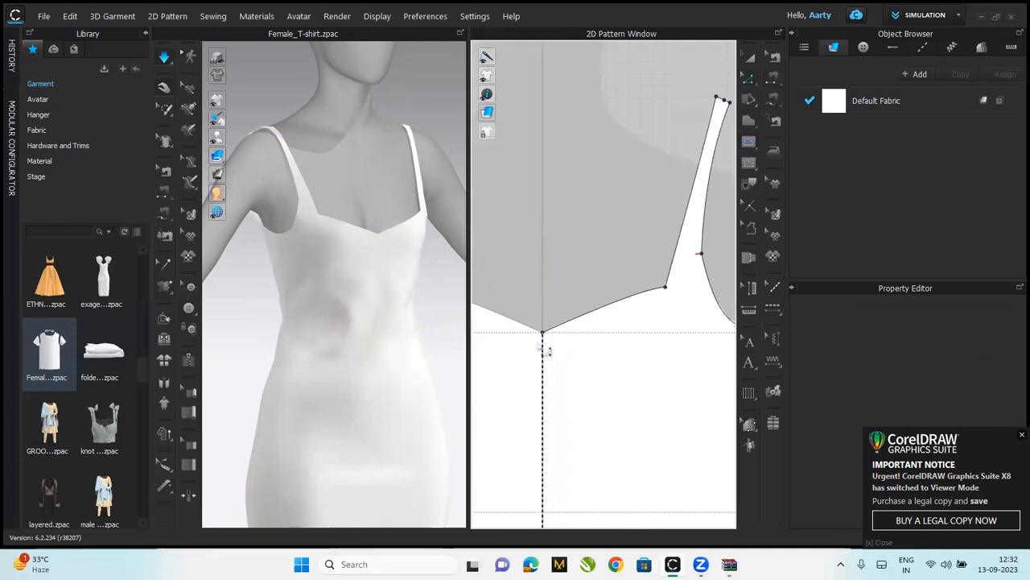
Delete all curve points from the front neckline segment between the centre and the strap corner to straighten it
click(586, 329)
right_click(586, 329)
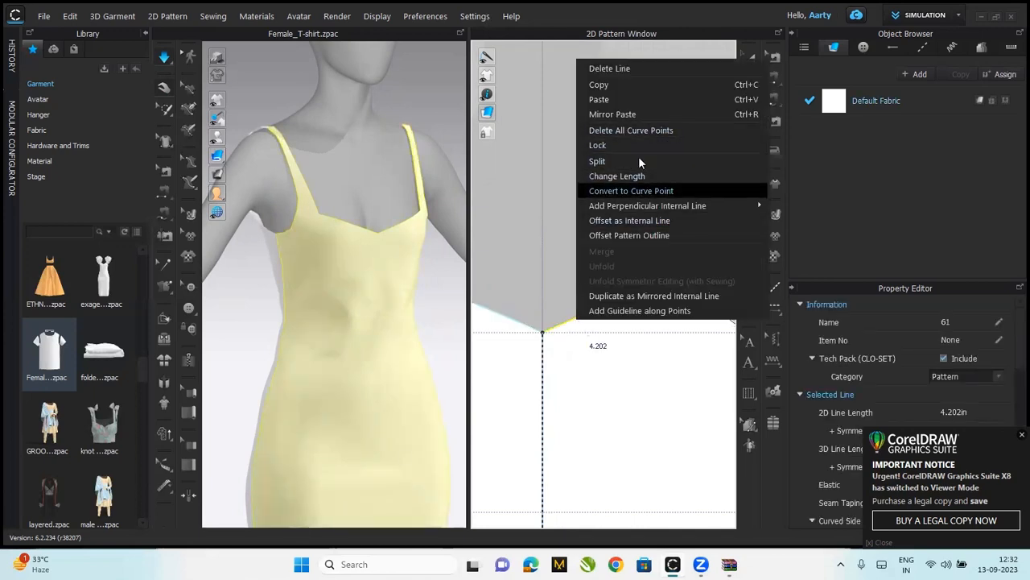
click(640, 130)
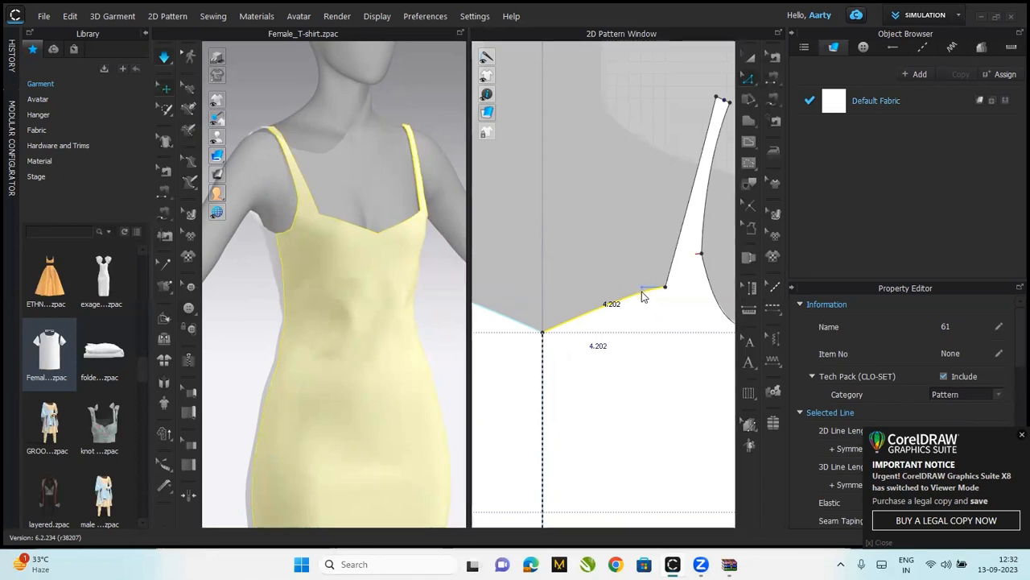
click(643, 296)
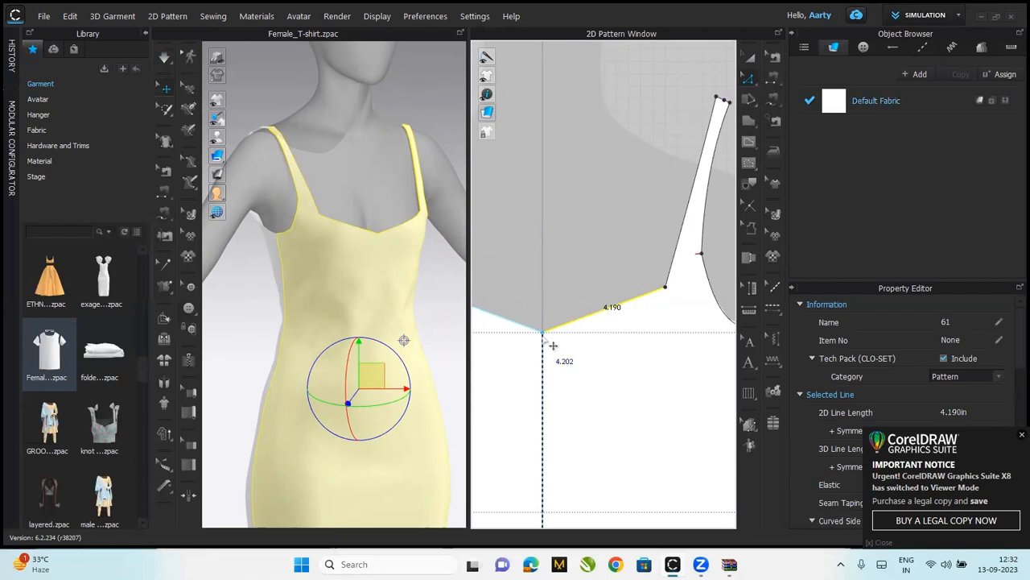
Split the front neckline segment at 0.500 in from the centre and move the new point onto the bust line, about 0.25 in from centre
right_click(554, 328)
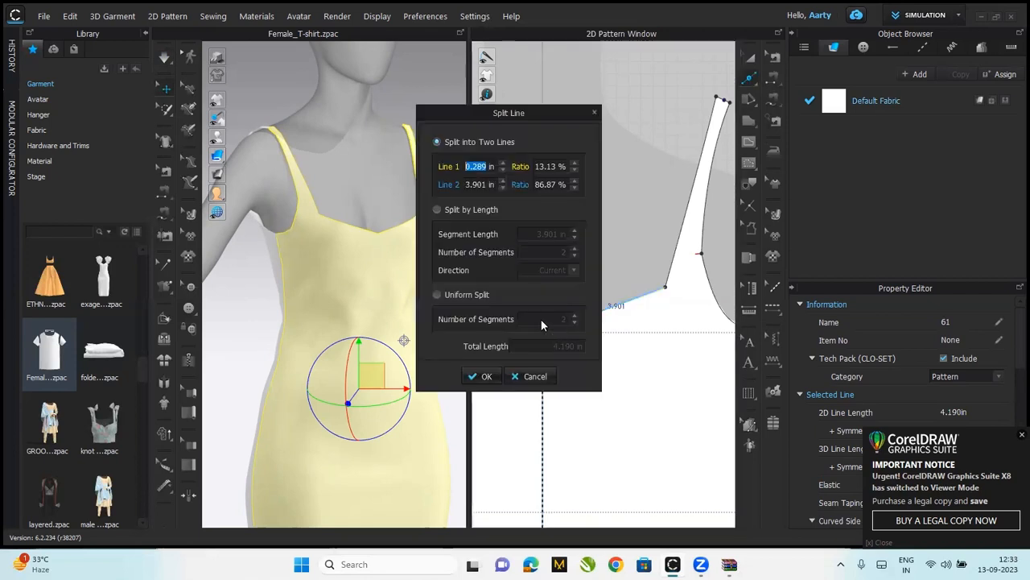
text(.500)
click(487, 376)
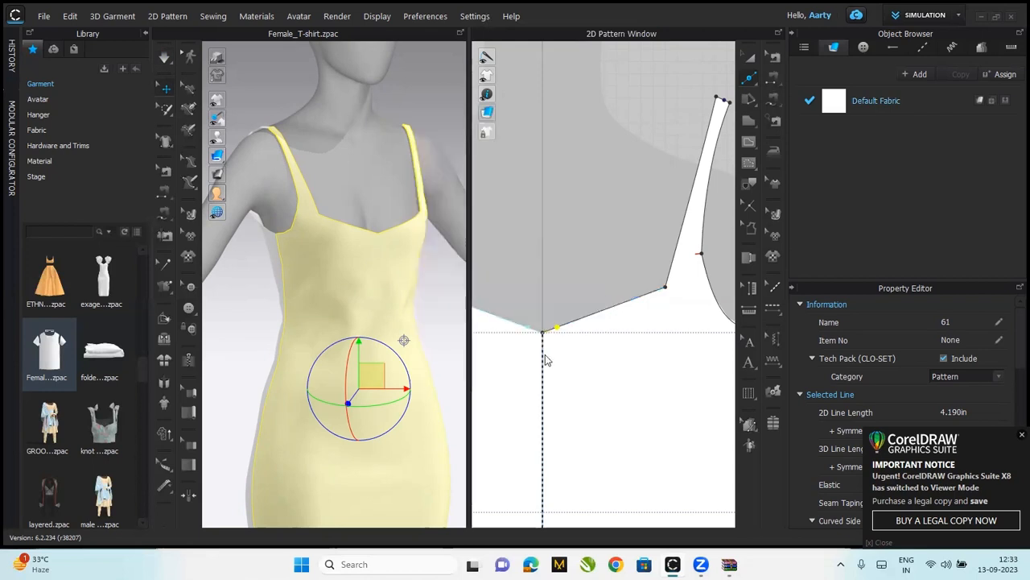
scroll(561, 334, up, 2)
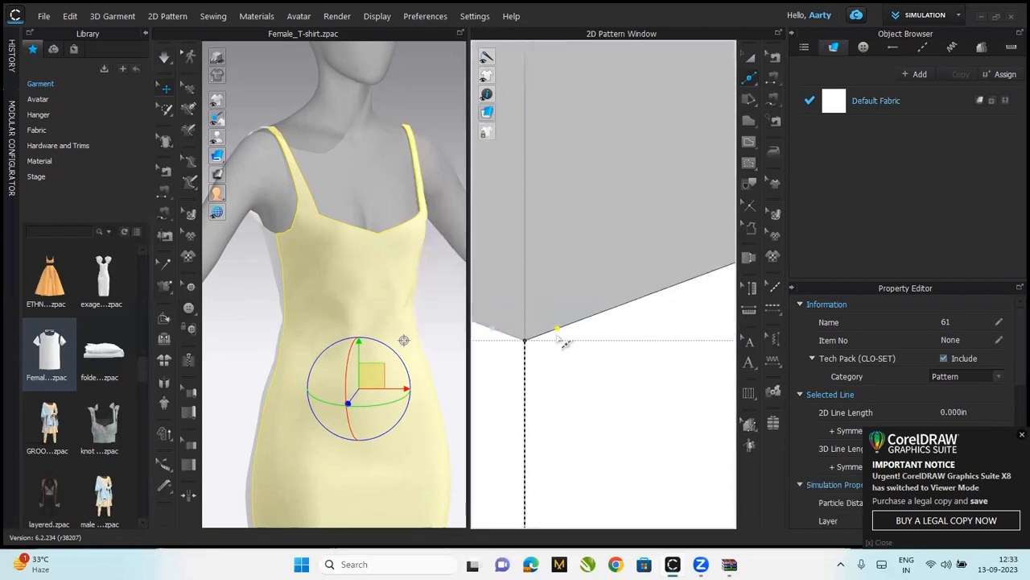
drag(567, 346, 552, 349)
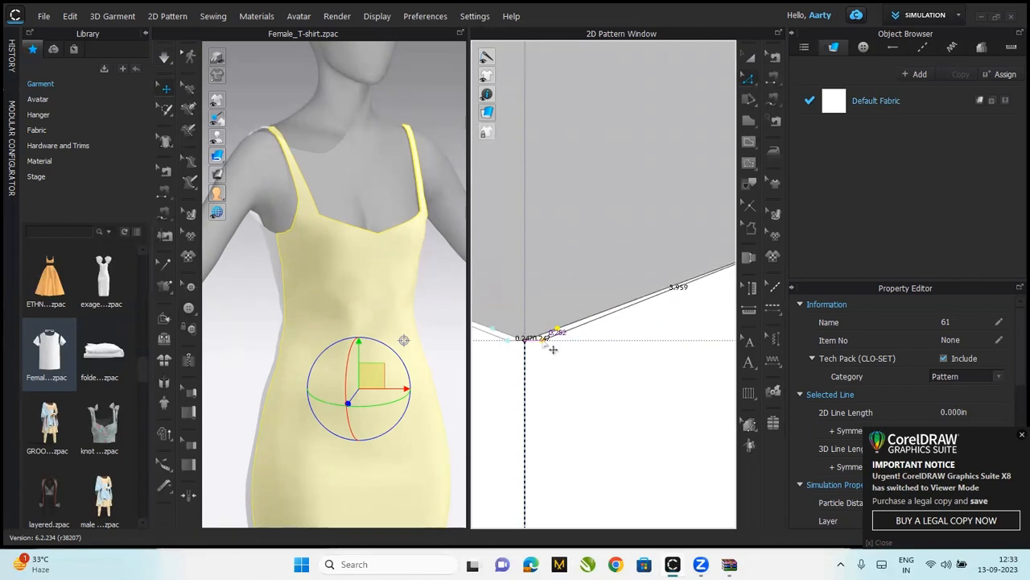
drag(553, 349, 540, 347)
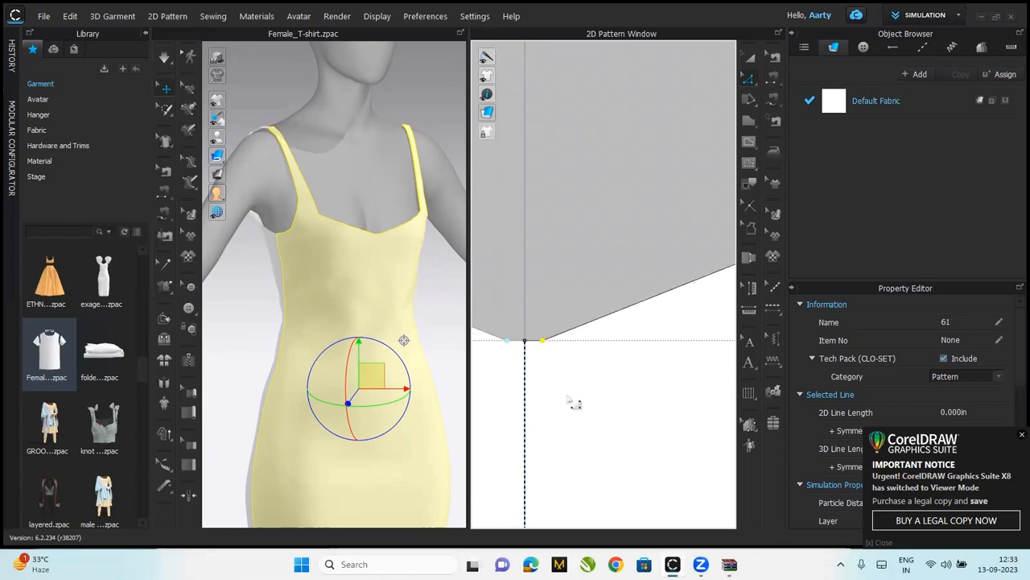
Bend the angled front neckline segment into a slight upward curve
click(616, 310)
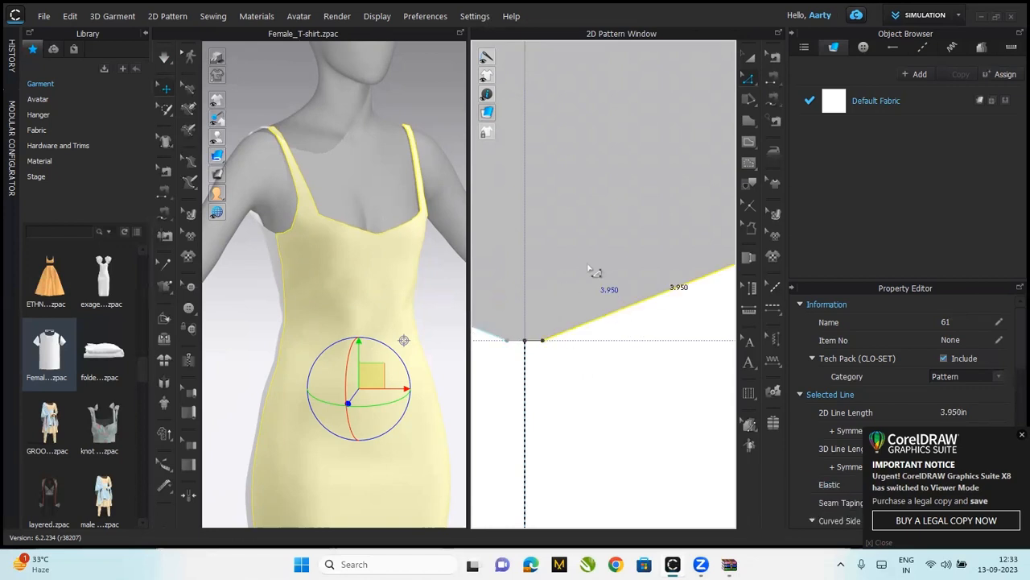
scroll(595, 274, down, 3)
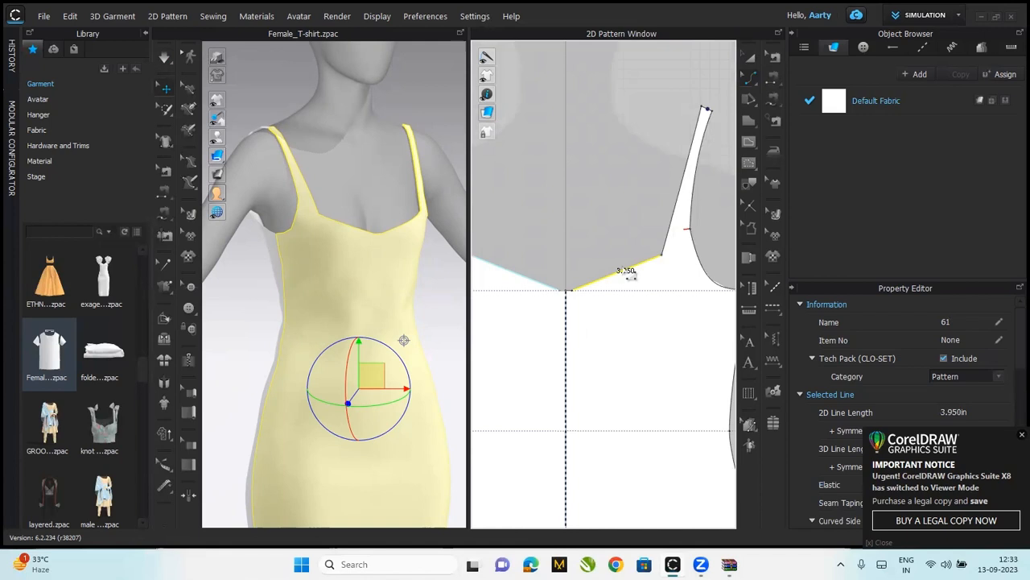
drag(623, 277, 619, 276)
Try to curve the inner edge of the front strap
click(668, 233)
drag(673, 249, 678, 258)
key(v)
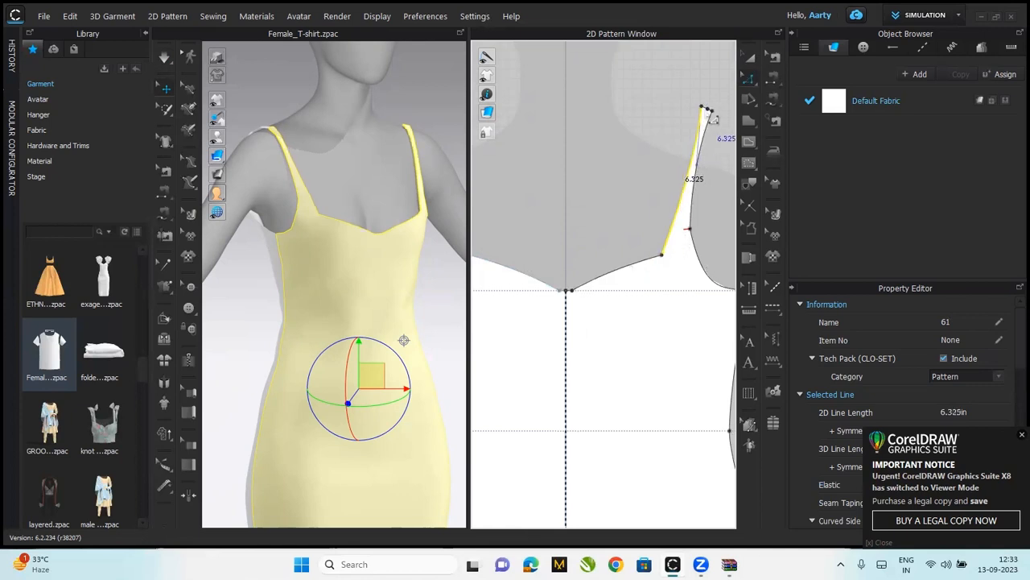
drag(691, 166, 684, 184)
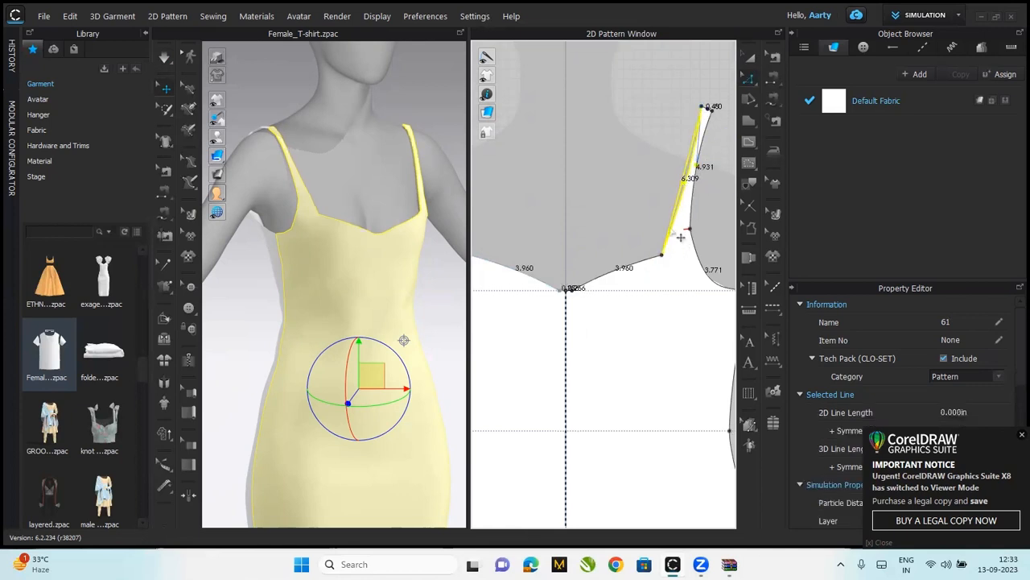
drag(670, 230, 669, 233)
click(663, 255)
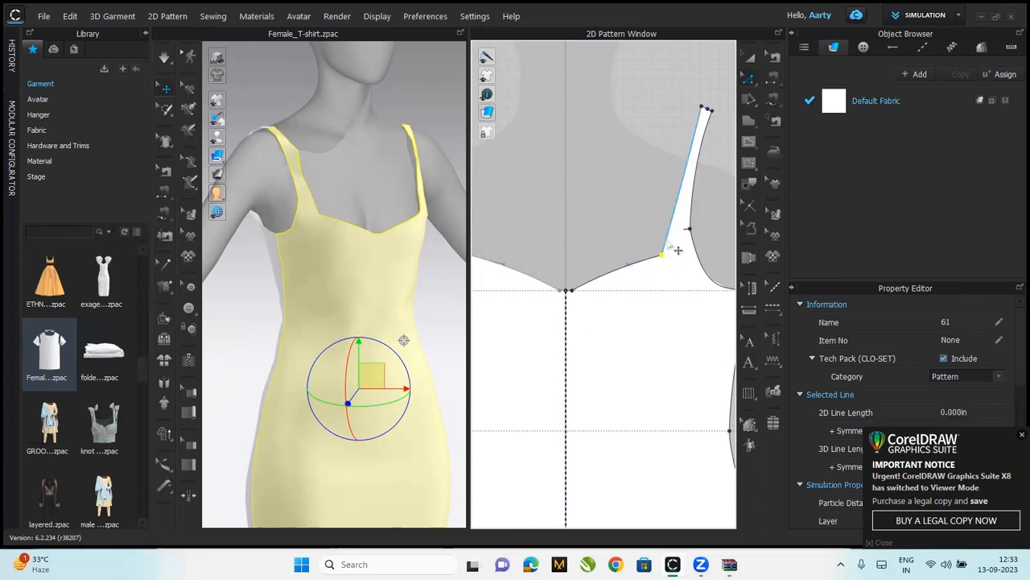
Add two curve points on the front strap's inner edge to curve it, and shift the neckline corner slightly toward the centre
key(v)
drag(668, 234, 672, 235)
drag(694, 183, 686, 171)
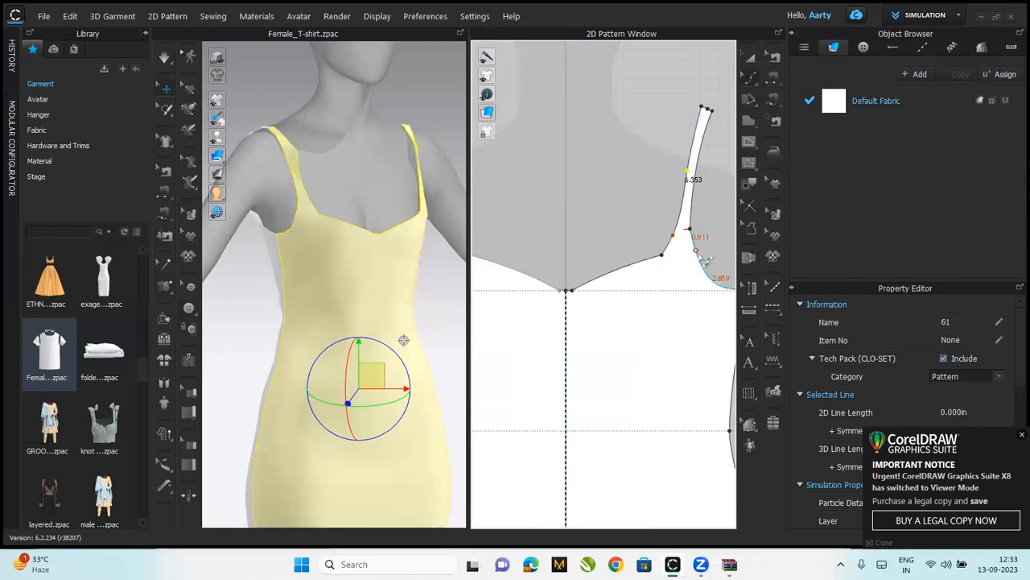
drag(667, 268, 665, 267)
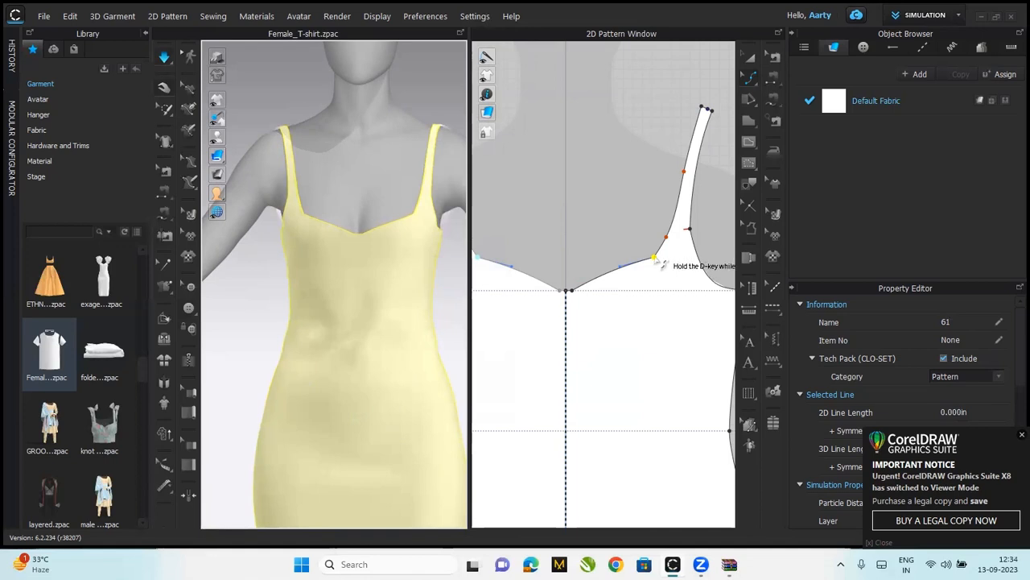
Round the front neckline corner below the strap with Smooth Curve and simulate the garment
key(z)
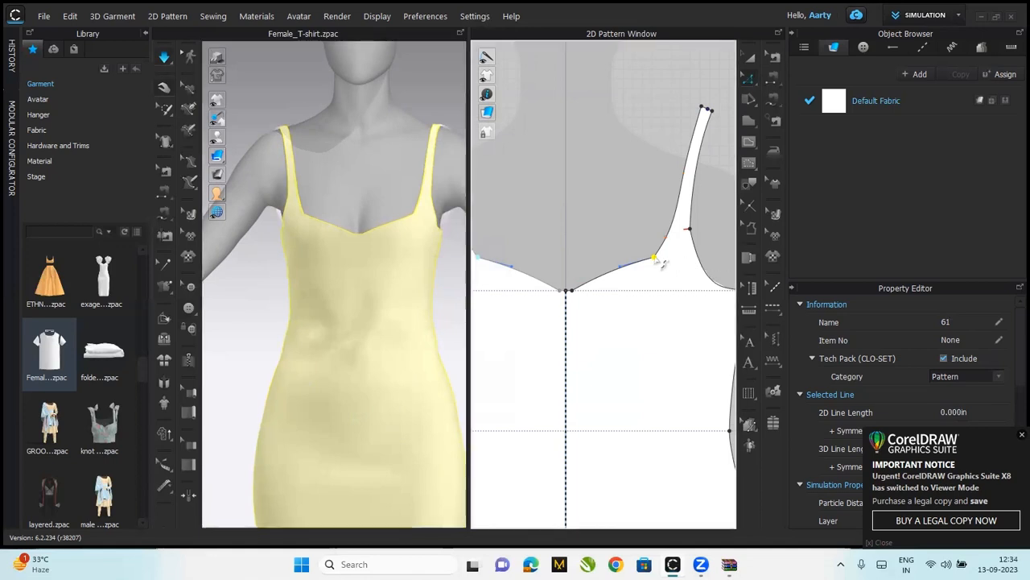
click(748, 79)
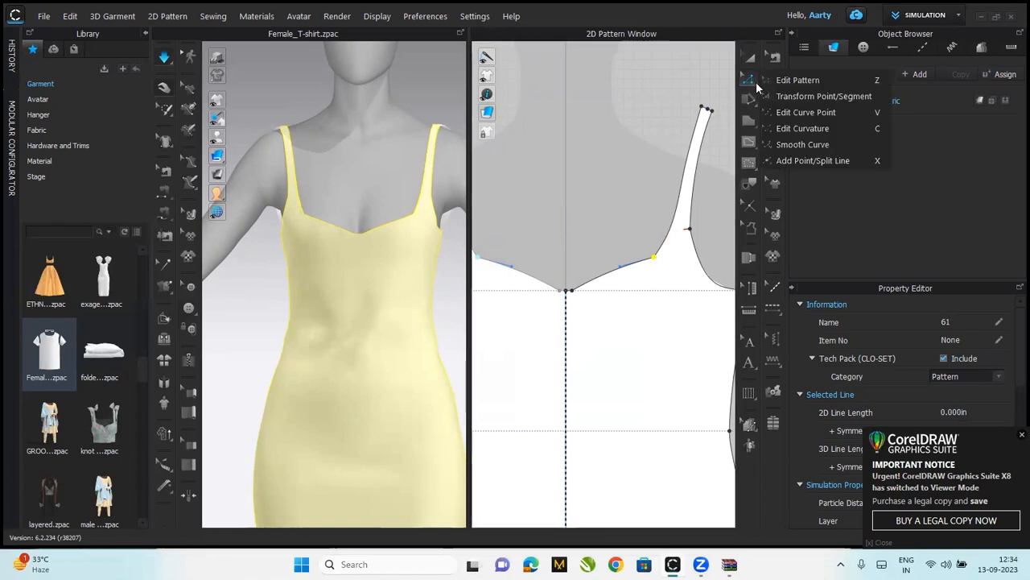
click(793, 144)
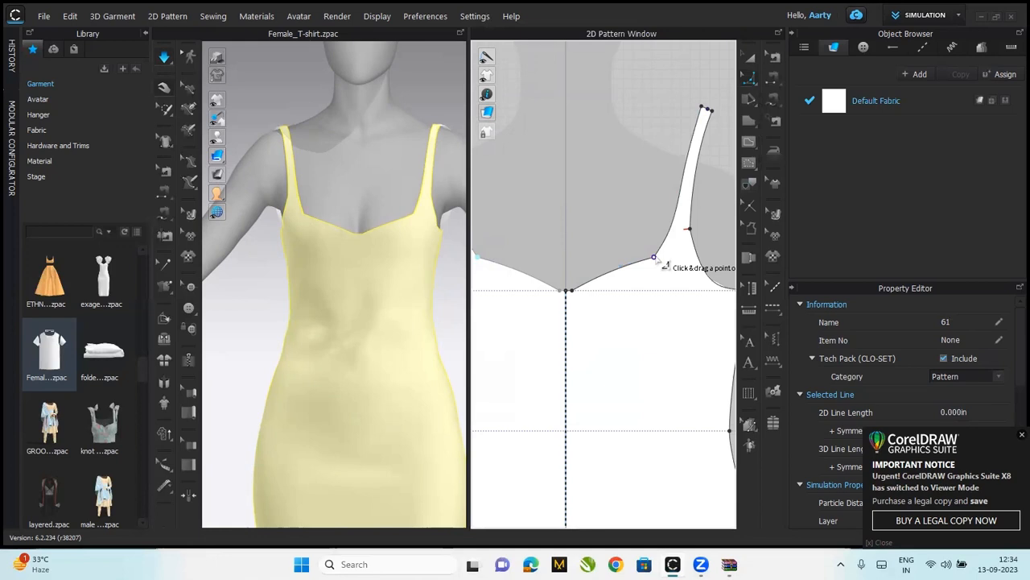
drag(667, 260, 702, 208)
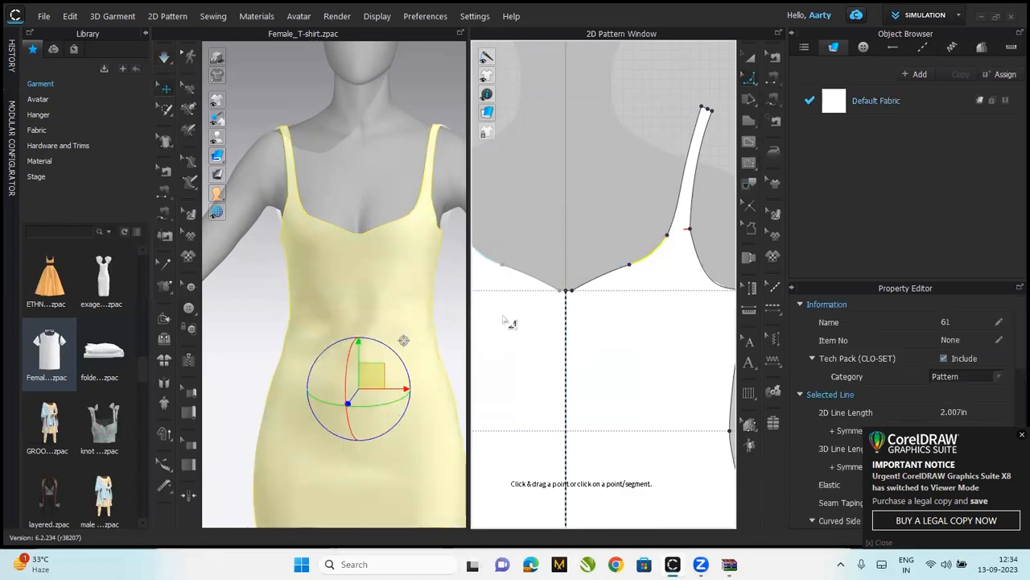
key(space)
click(747, 59)
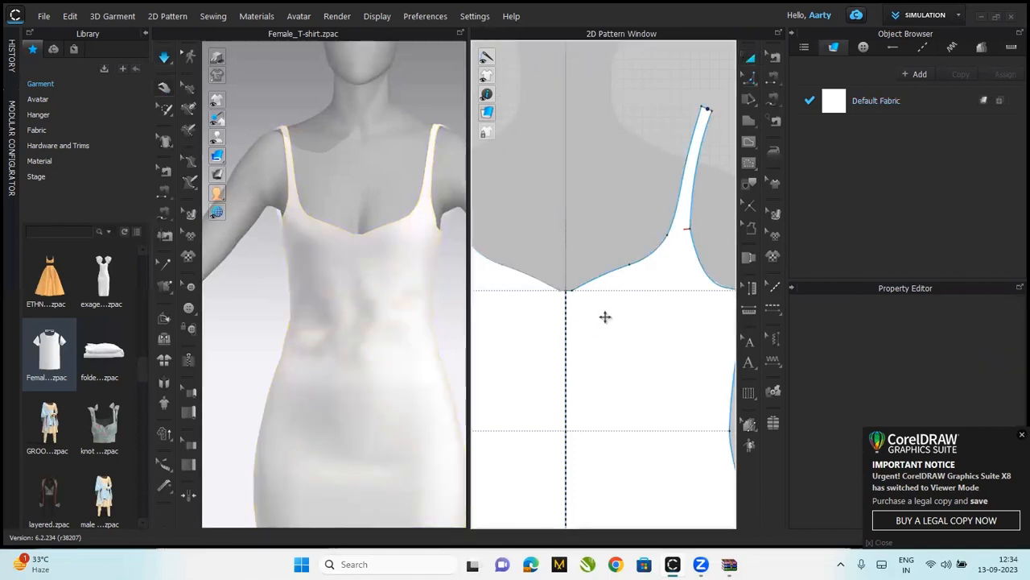
Draw a curved internal bust cup line from beside the neckline centre, down below the bust line and up to the underarm
key(g)
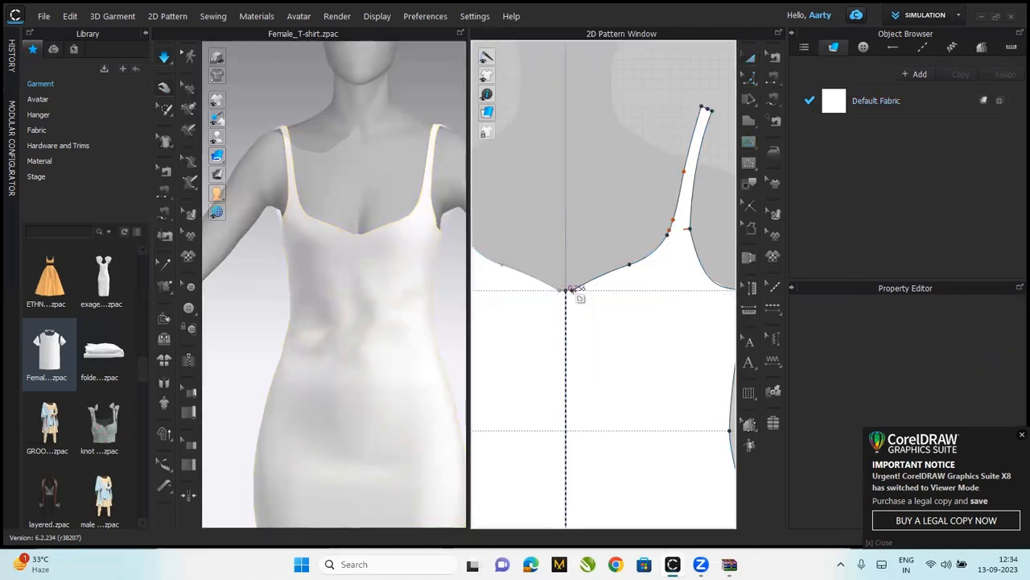
middle_drag(637, 340, 634, 341)
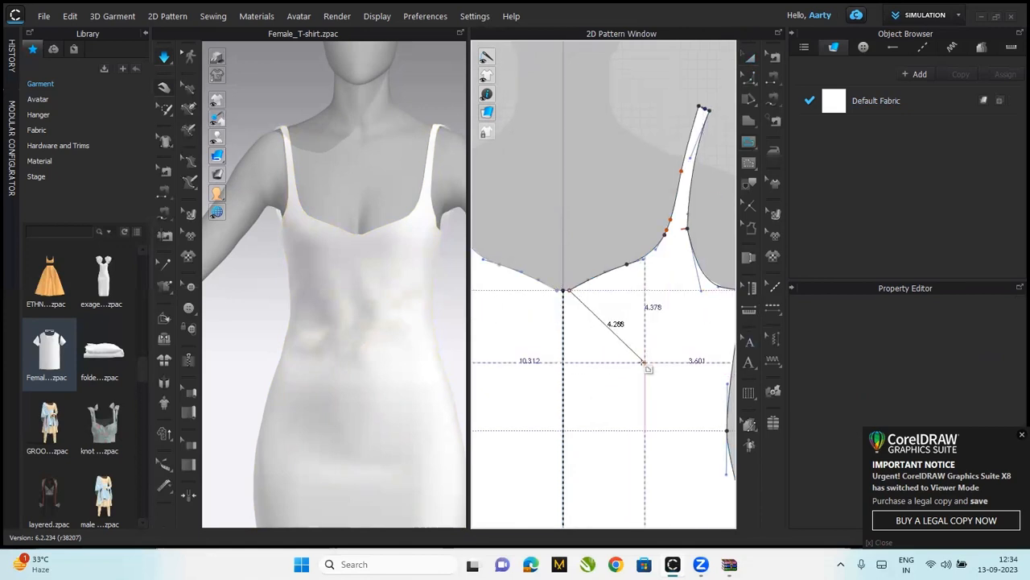
drag(638, 351, 683, 352)
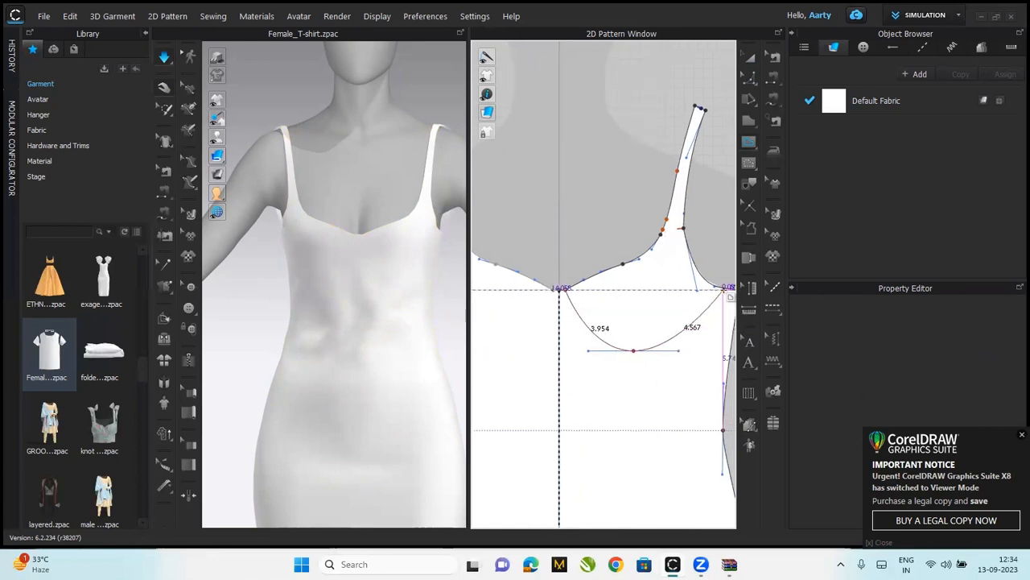
drag(727, 287, 730, 244)
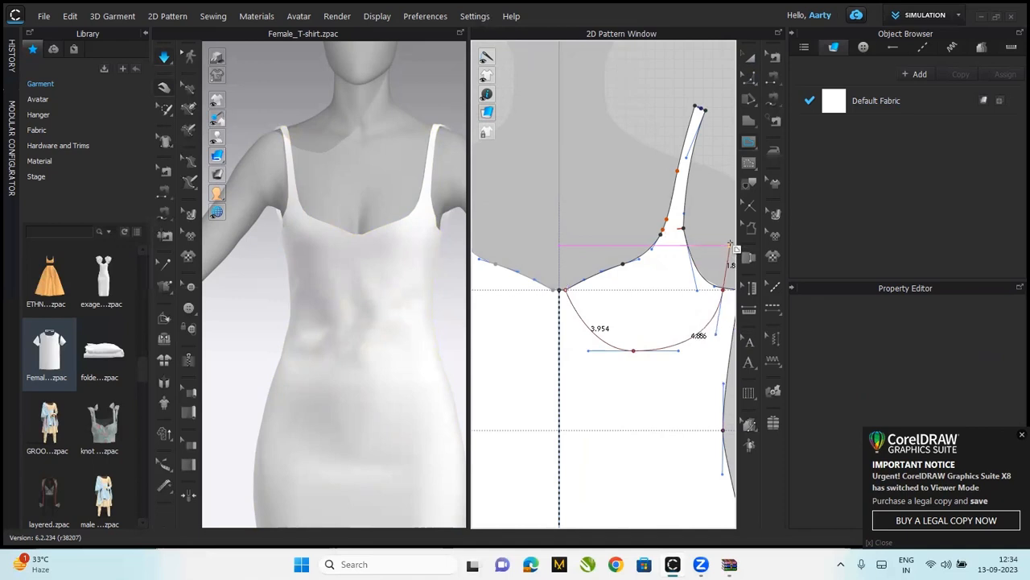
key(Return)
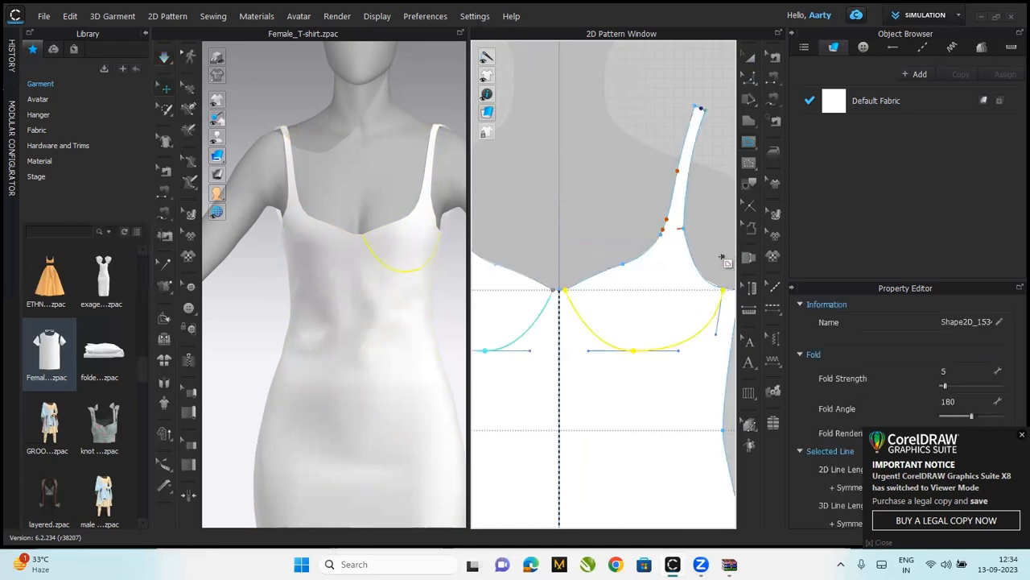
Raise the cup line's lowest point slightly and move its outer end up and inward onto the armhole curve
key(z)
click(634, 350)
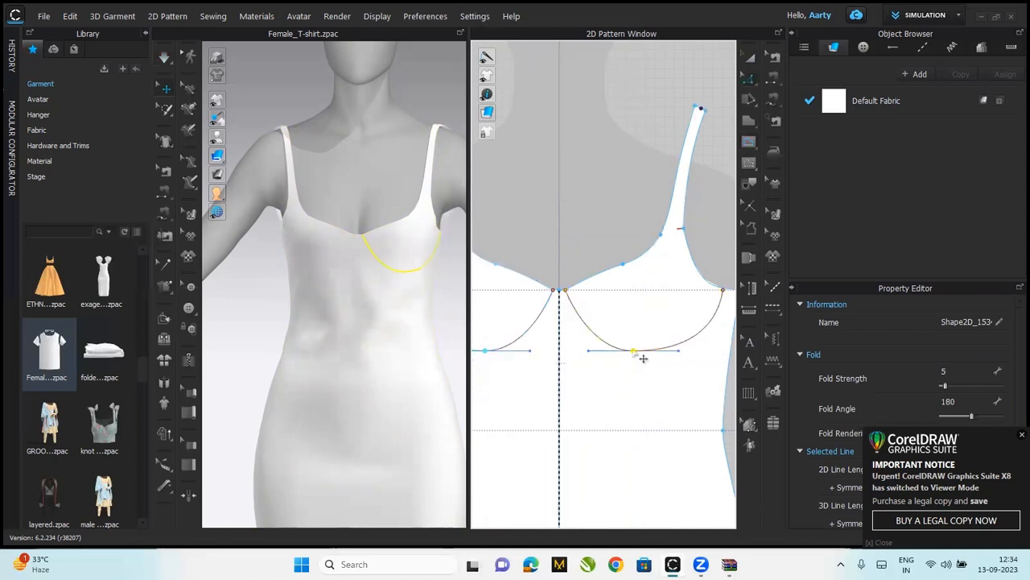
drag(644, 355, 646, 346)
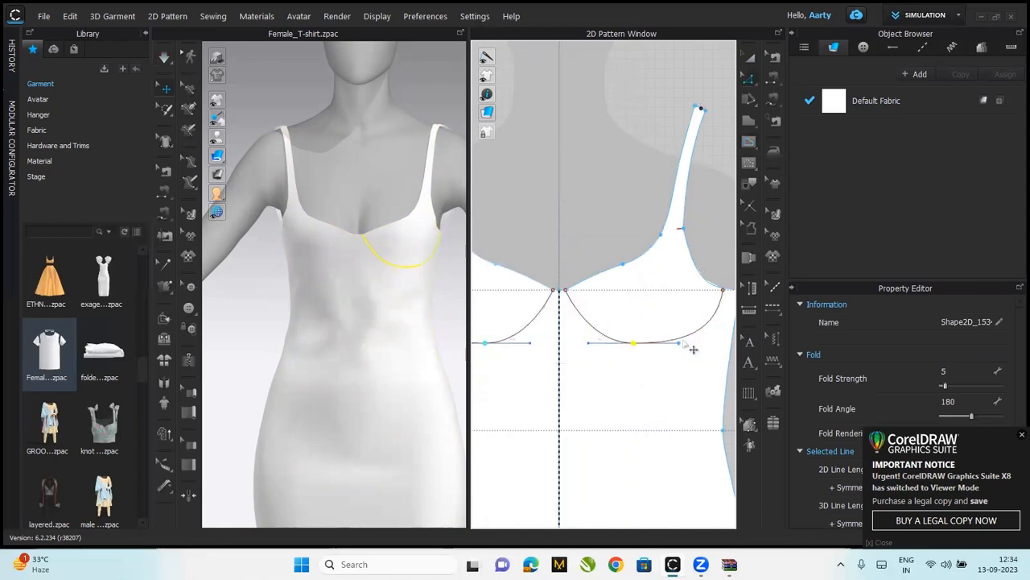
drag(723, 291, 714, 285)
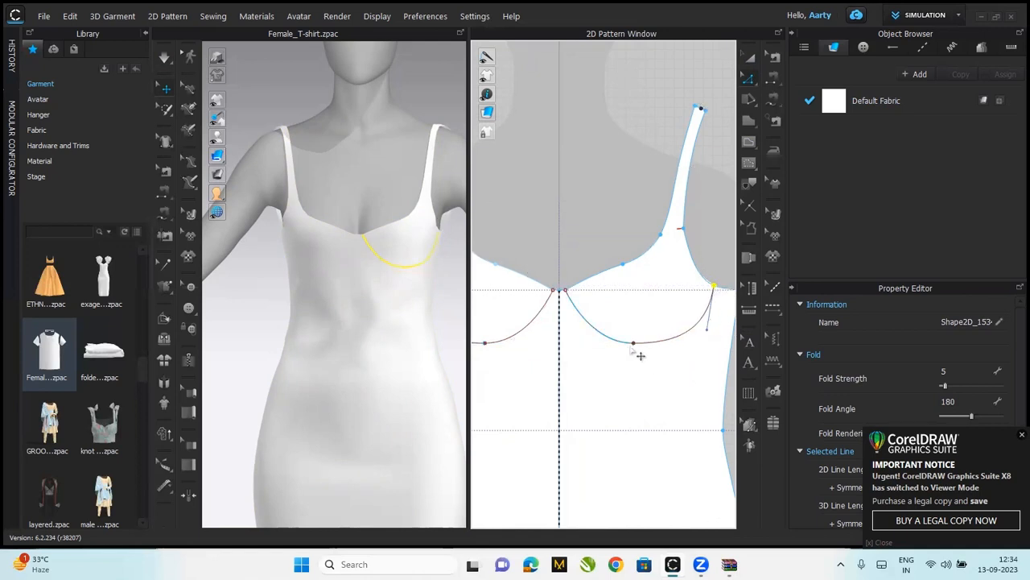
Draw a curved internal panel line from below the bust cup through the waist to the hem, plus a straight centre-front line from hem to neckline
right_drag(448, 354, 426, 349)
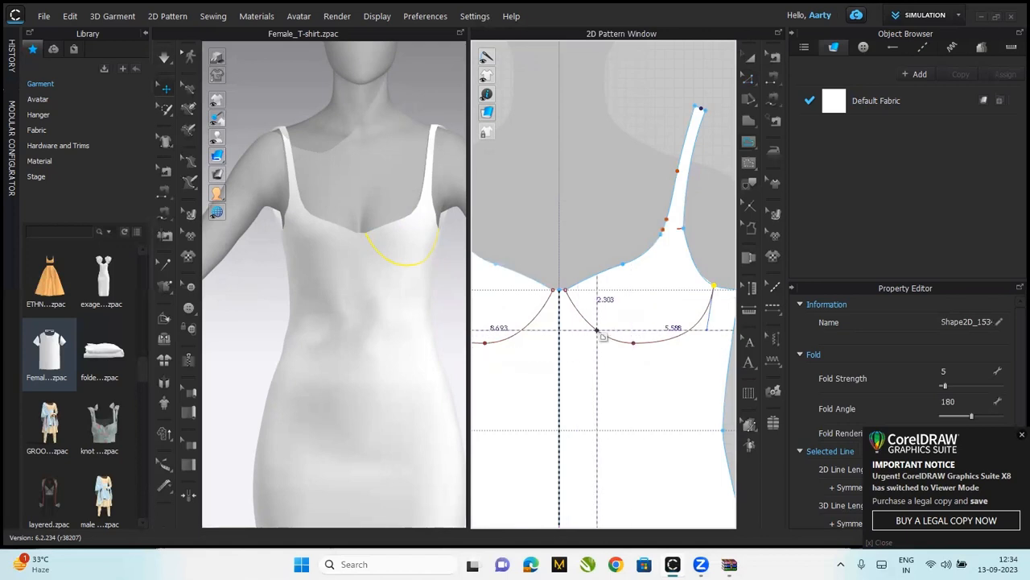
scroll(602, 336, down, 5)
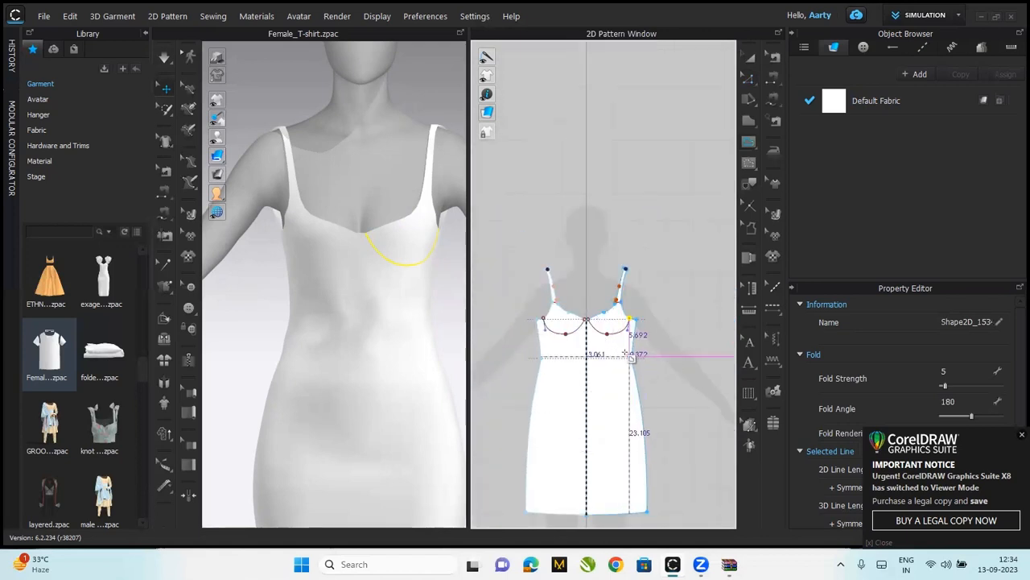
click(613, 334)
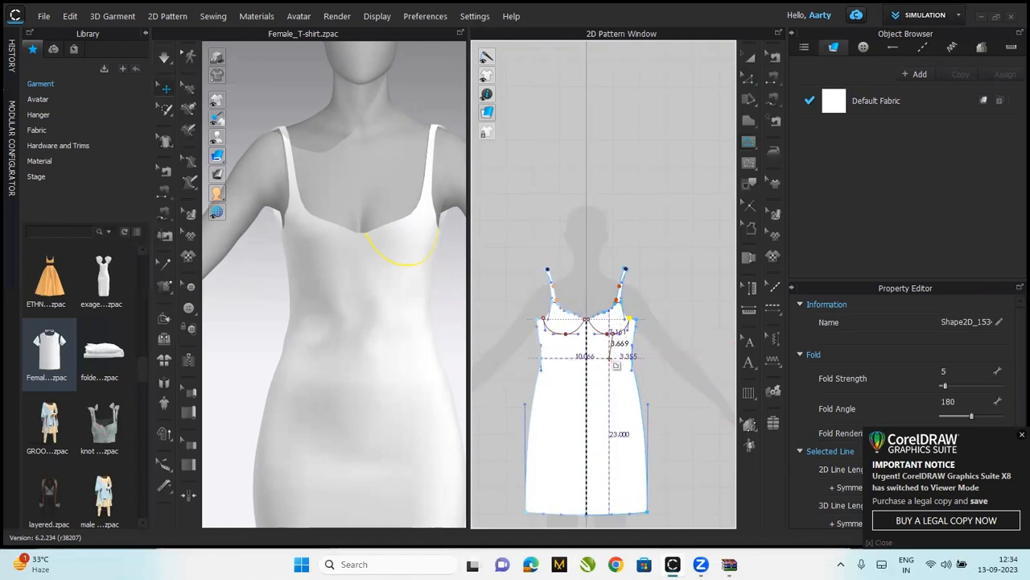
click(610, 359)
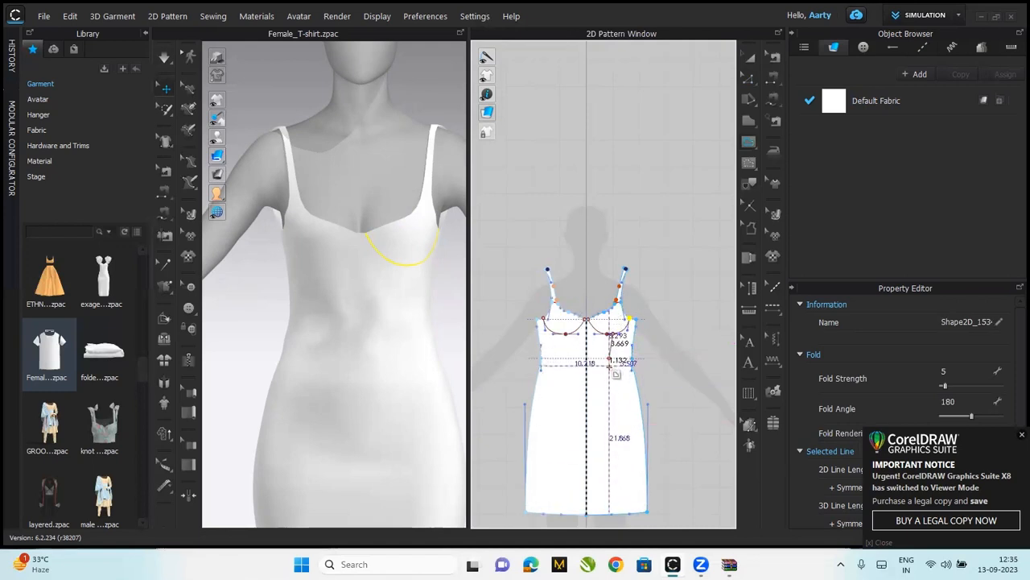
double_click(612, 510)
click(586, 515)
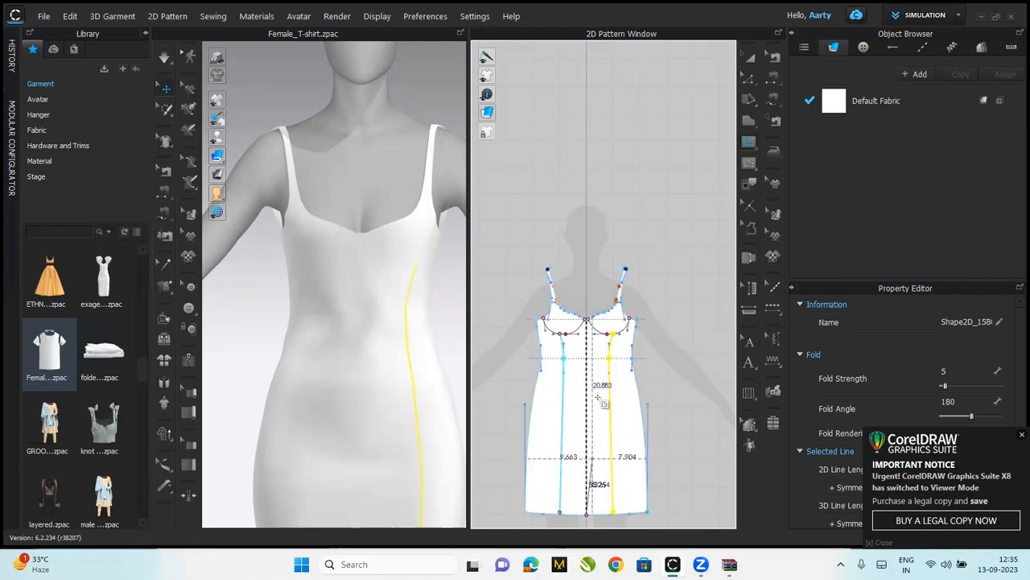
double_click(594, 327)
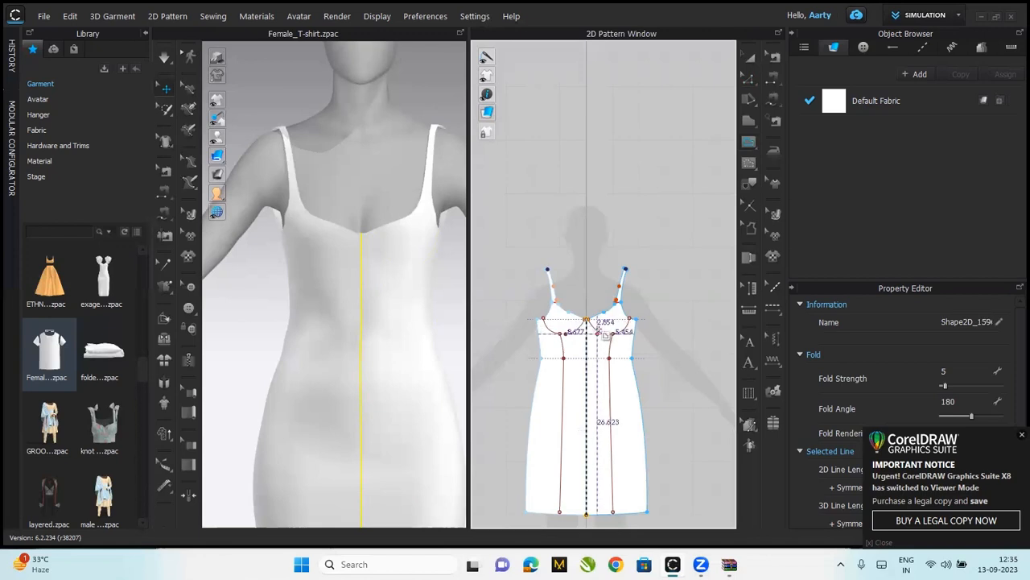
Draw a curved internal panel line from the inner part of the bust cup line, through the waistline near the centre front, to the hem
scroll(604, 335, up, 3)
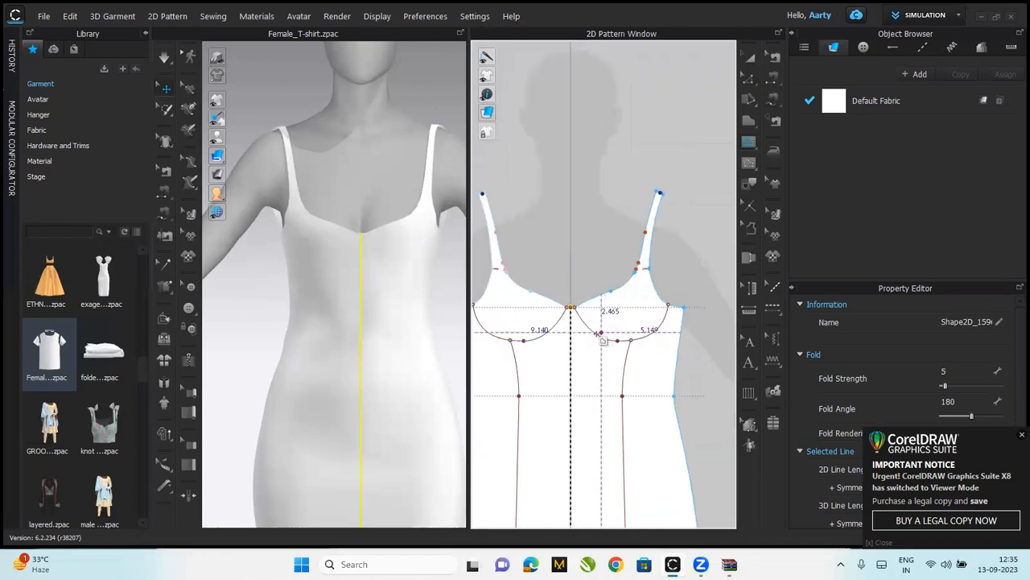
click(596, 333)
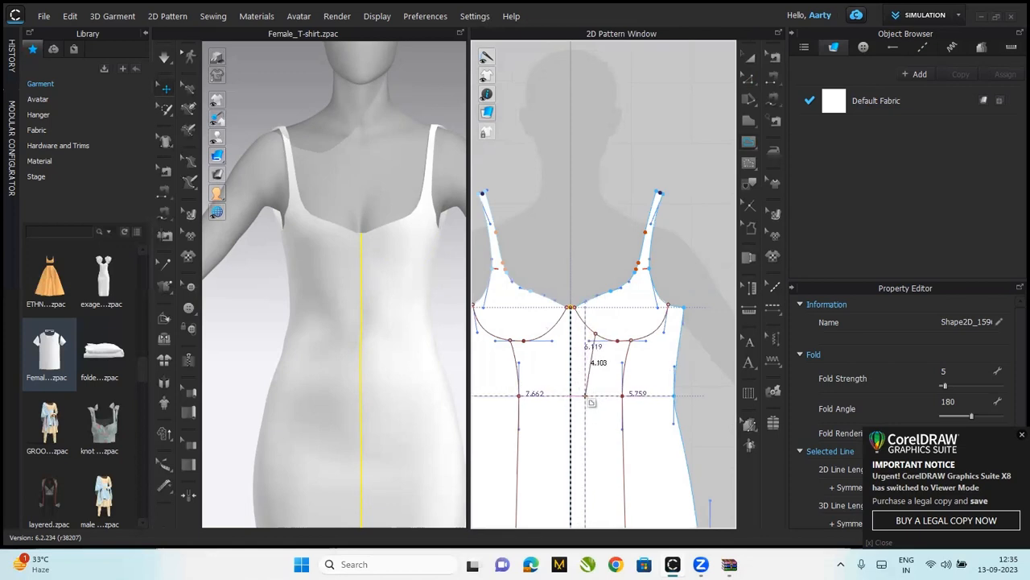
click(585, 395)
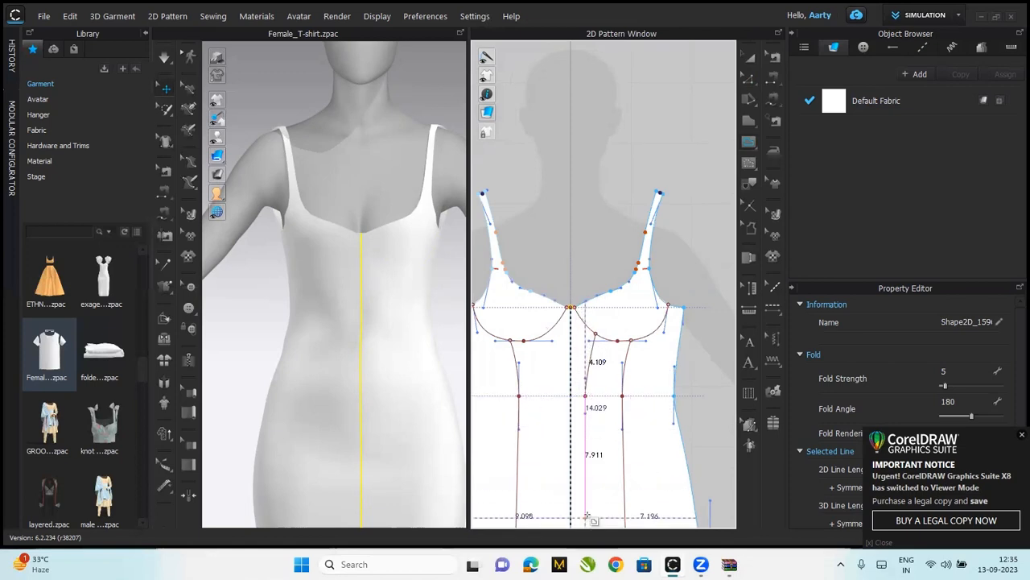
middle_drag(578, 475, 524, 161)
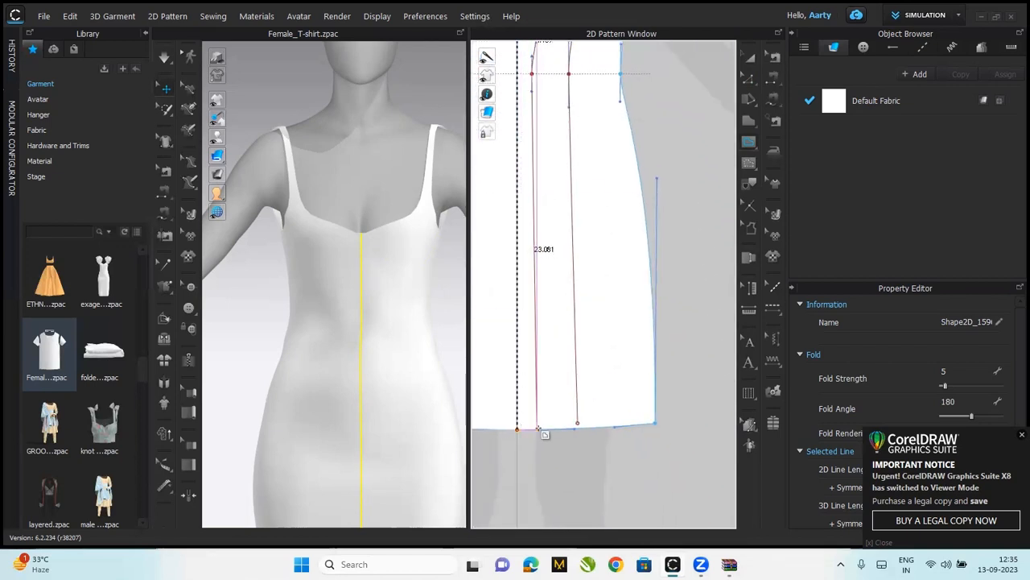
double_click(539, 428)
Draw an outer internal panel line from the underarm corner, curving inward at the waistline, down to the hem
scroll(630, 251, down, 3)
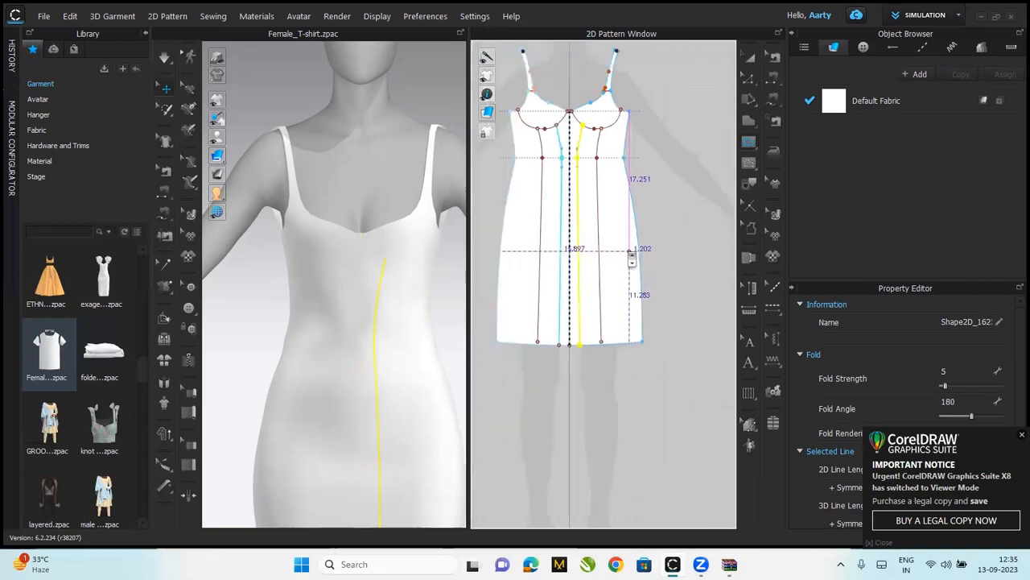
scroll(590, 214, up, 2)
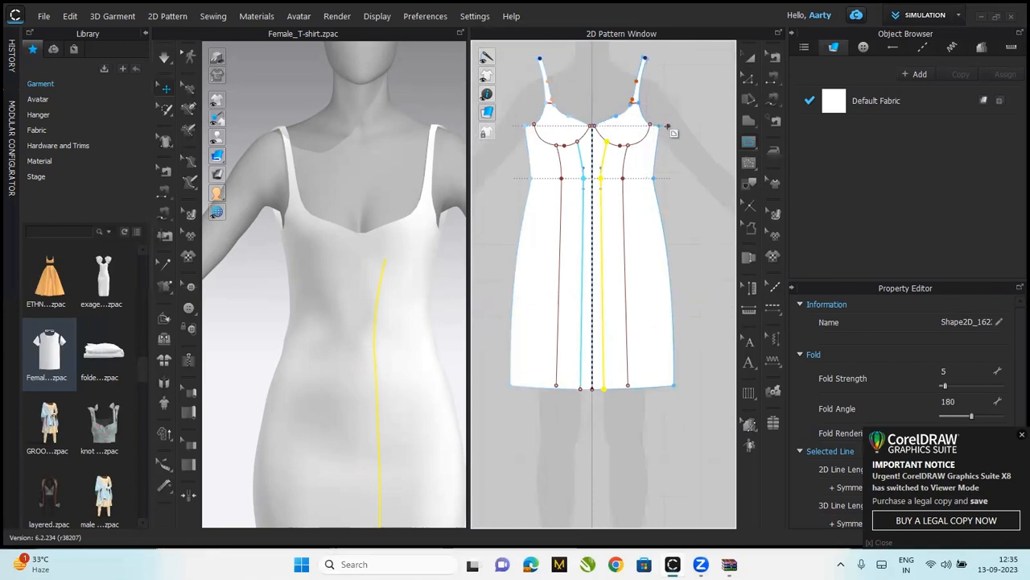
click(660, 126)
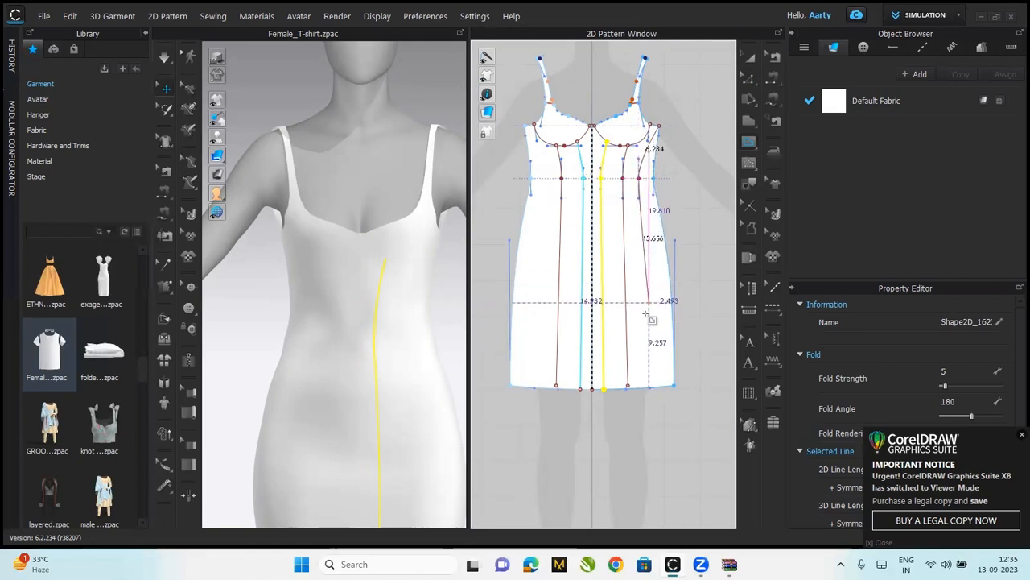
mouse_move(654, 386)
mouse_down()
mouse_move(657, 429)
mouse_move(640, 454)
mouse_move(651, 453)
mouse_up()
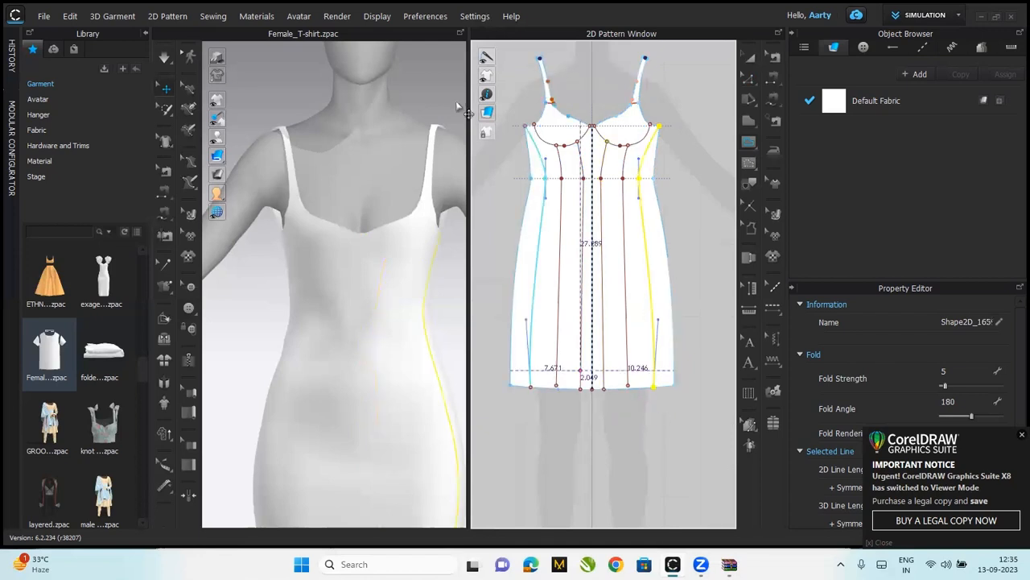
Move the lower end of the middle panel line down so that it meets the hem edge
click(749, 58)
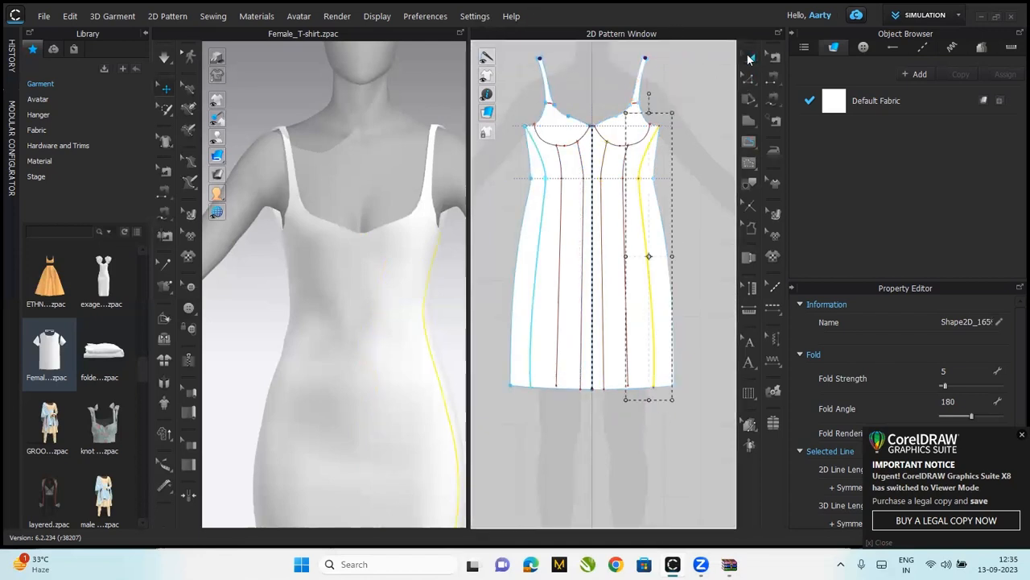
click(559, 377)
click(563, 406)
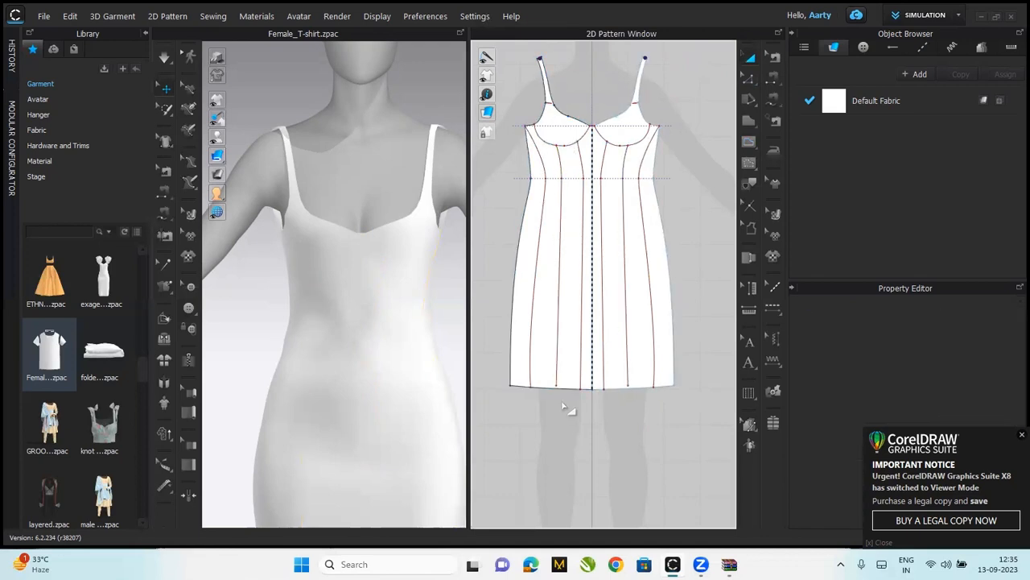
scroll(564, 407, up, 3)
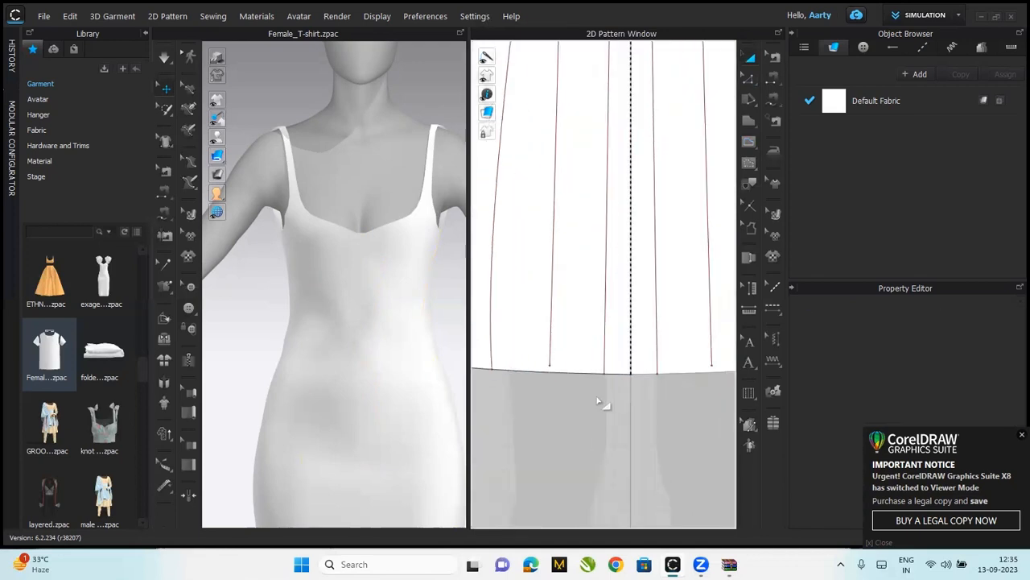
click(552, 367)
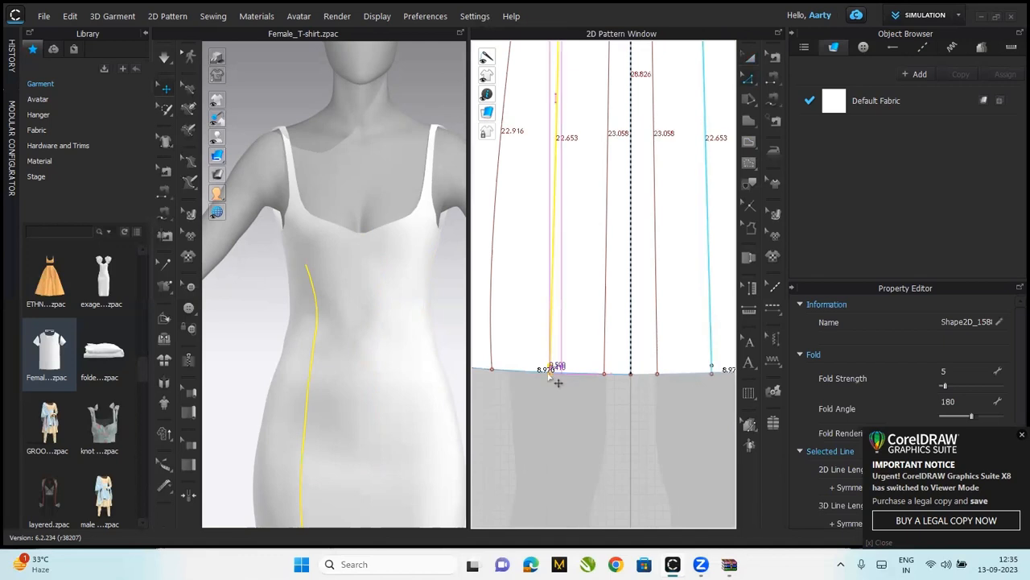
click(719, 353)
Move the upper end of the middle panel line up so that it sits exactly on the bust cup line
middle_drag(718, 353, 618, 563)
middle_drag(591, 195, 603, 428)
click(608, 270)
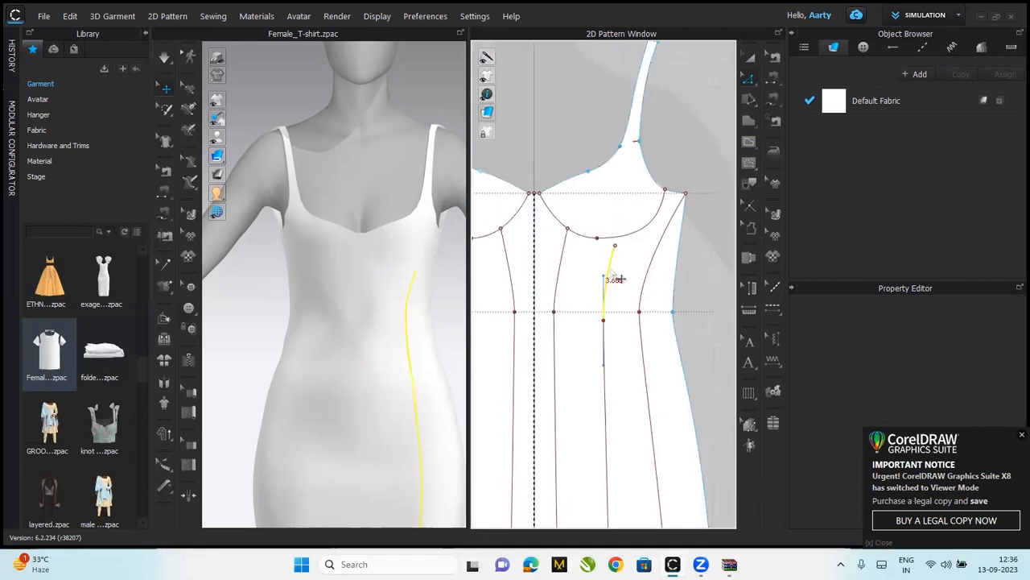
click(617, 246)
drag(624, 255, 644, 265)
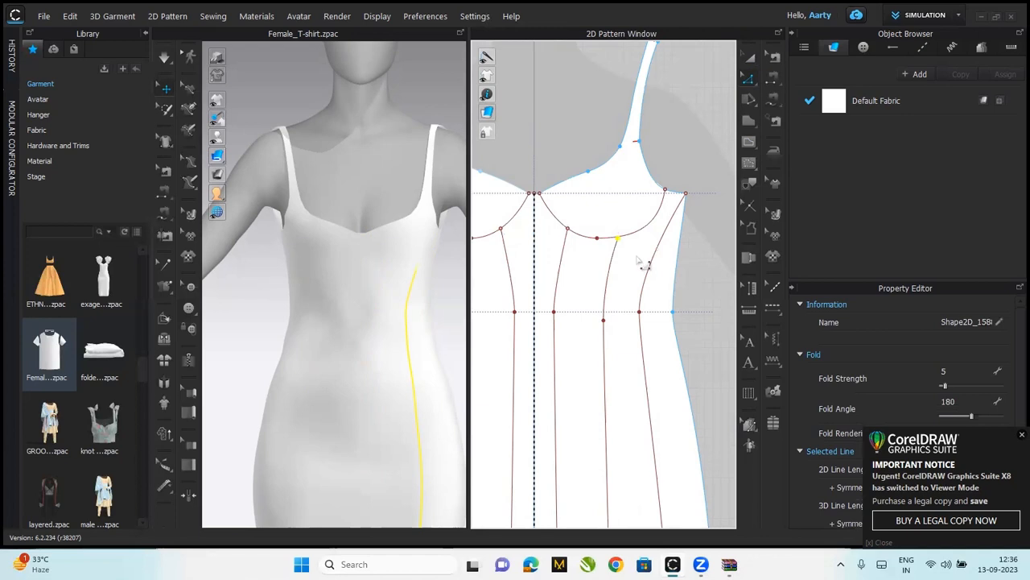
key(Escape)
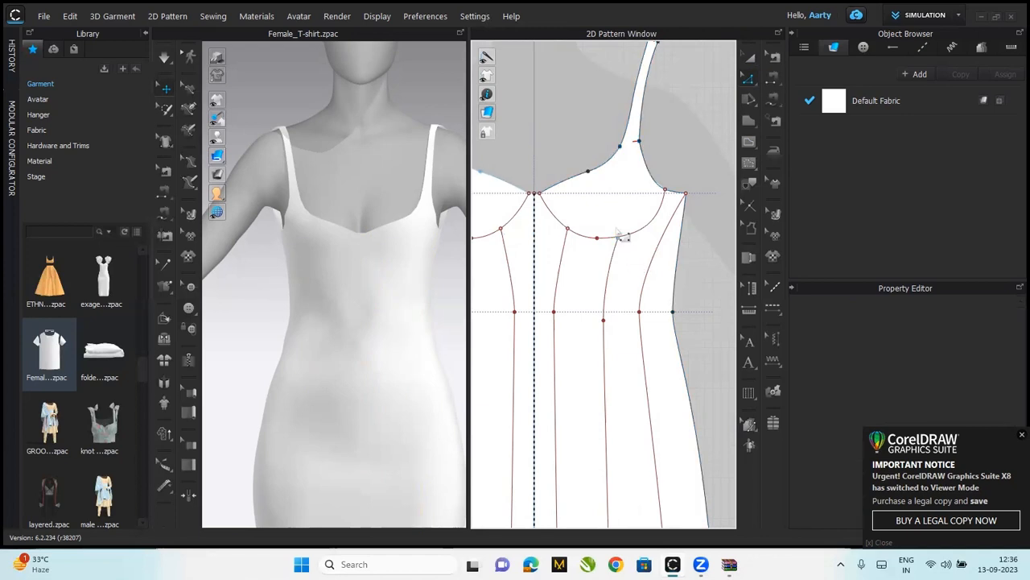
scroll(620, 235, up, 3)
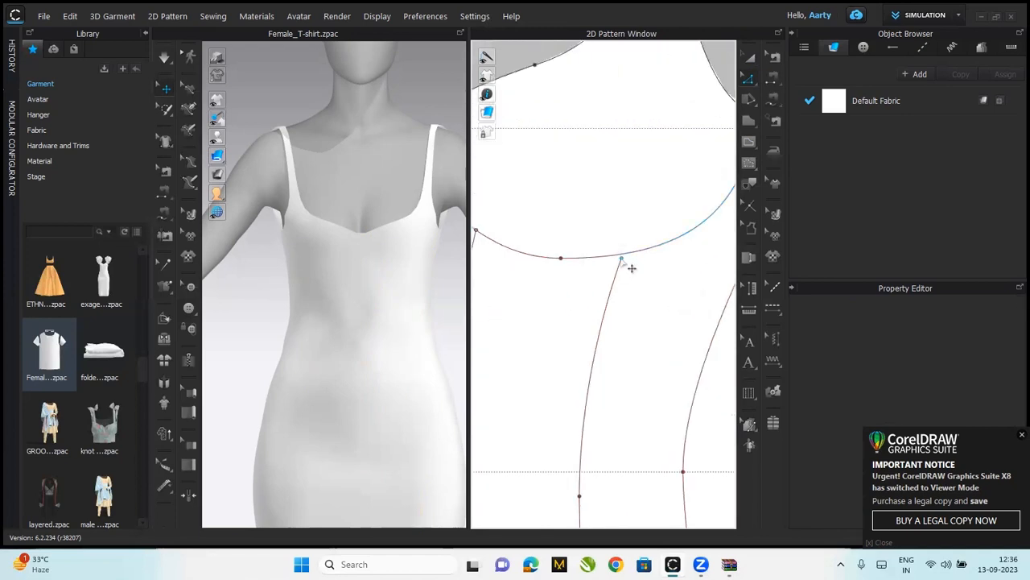
click(622, 260)
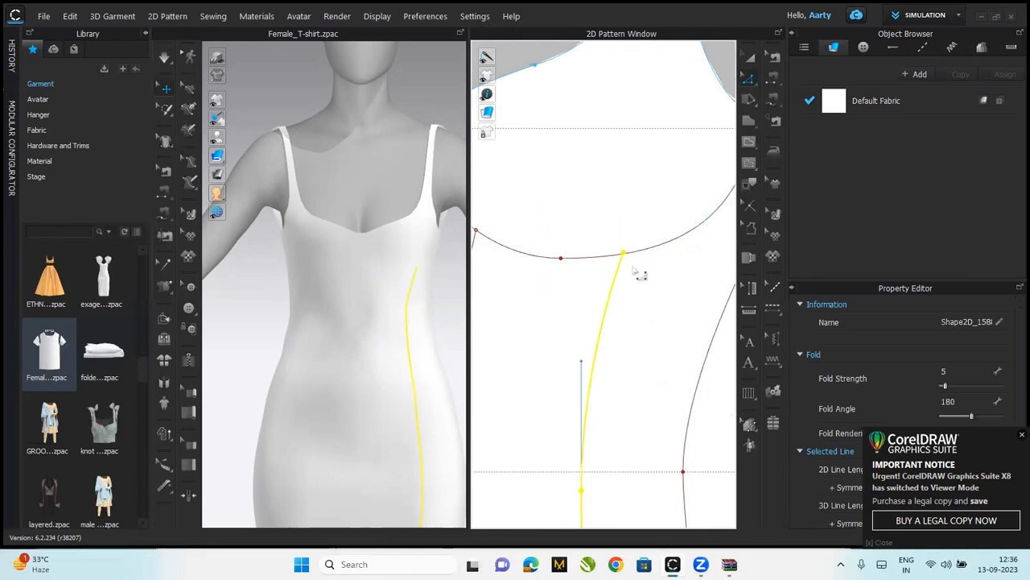
click(623, 259)
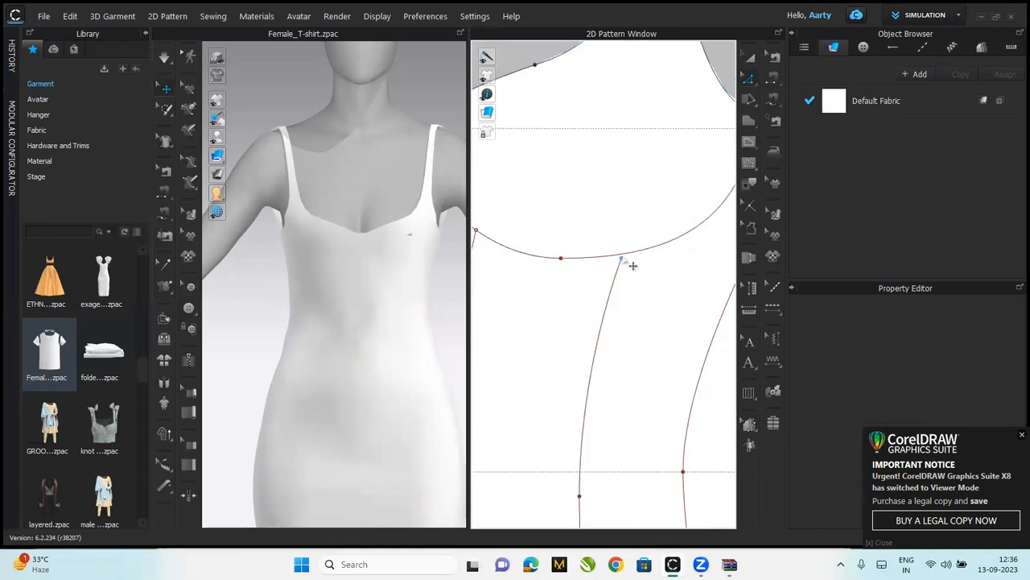
drag(632, 270, 633, 262)
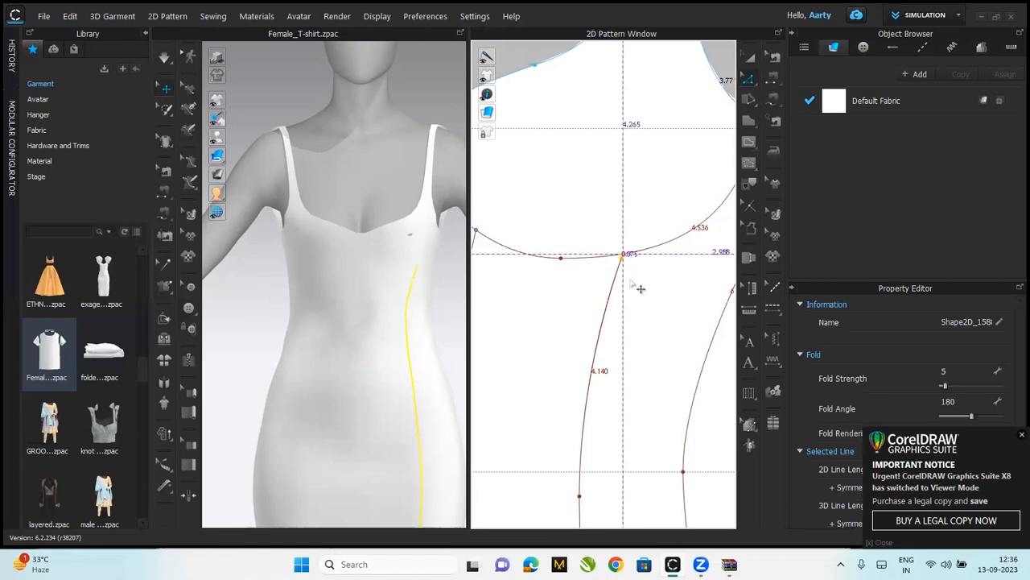
Adjust the curve handles at the bust cup line's lowest point to reshape the cup's lower curve
scroll(637, 287, down, 5)
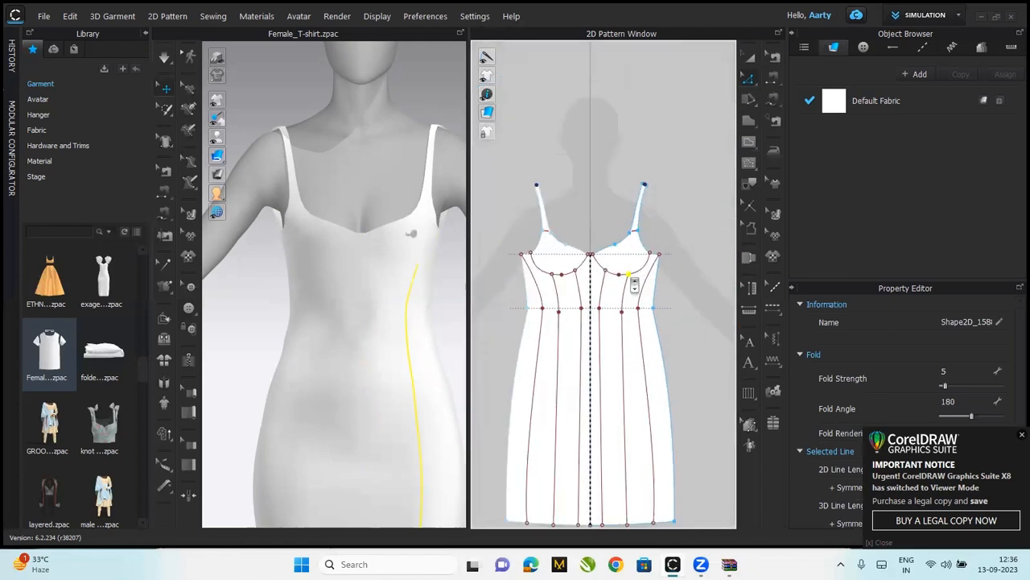
scroll(634, 284, up, 2)
click(626, 284)
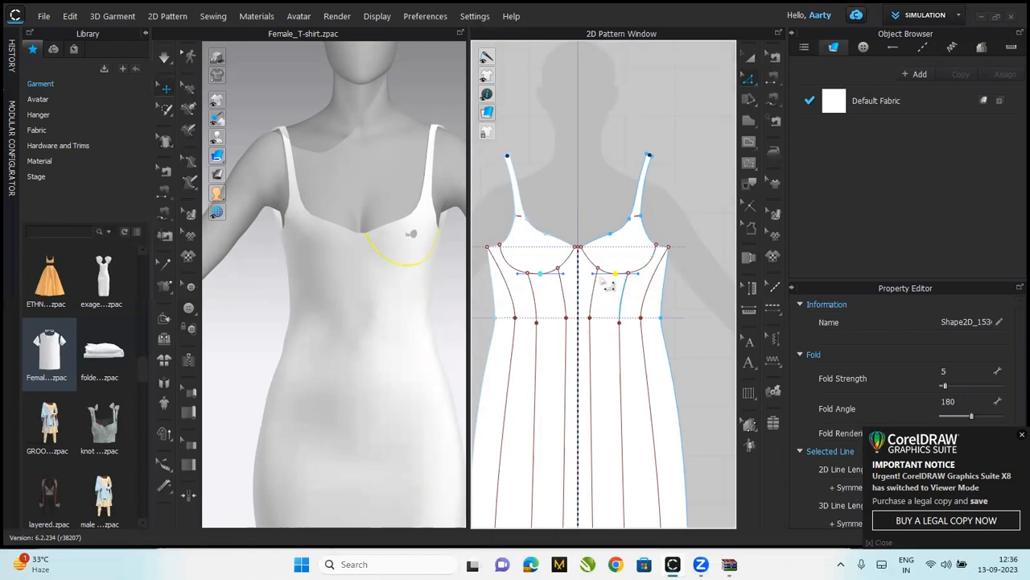
drag(593, 274, 591, 269)
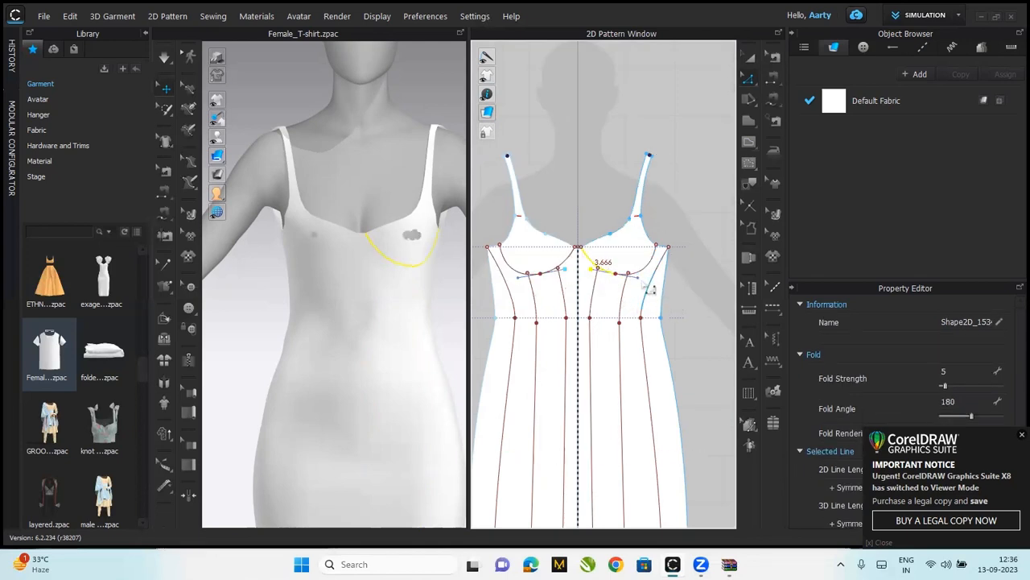
drag(649, 288, 644, 291)
drag(633, 277, 656, 266)
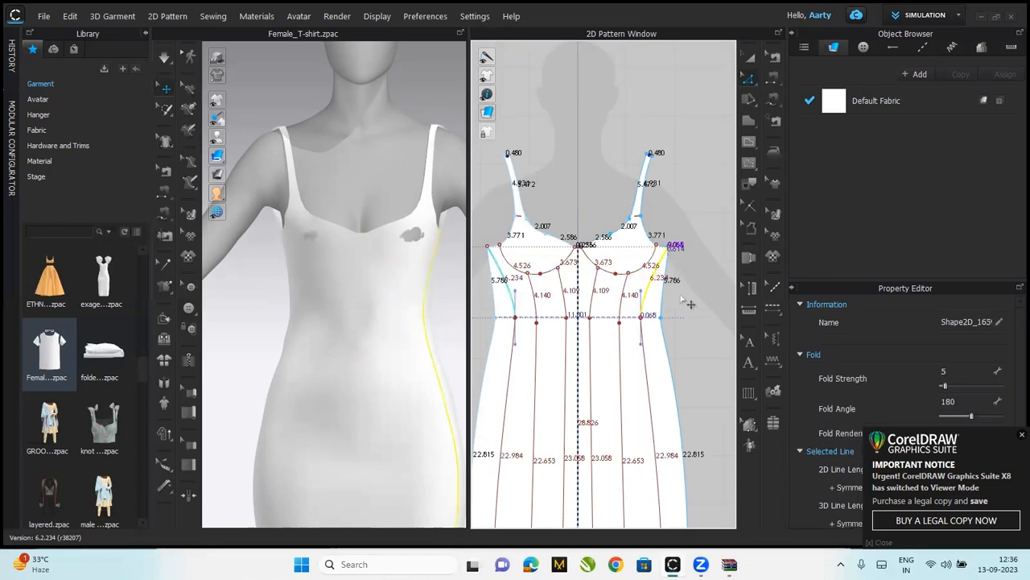
Pull the curve handle at the cup line's underarm end inward and refine the curve of its outer half
click(660, 279)
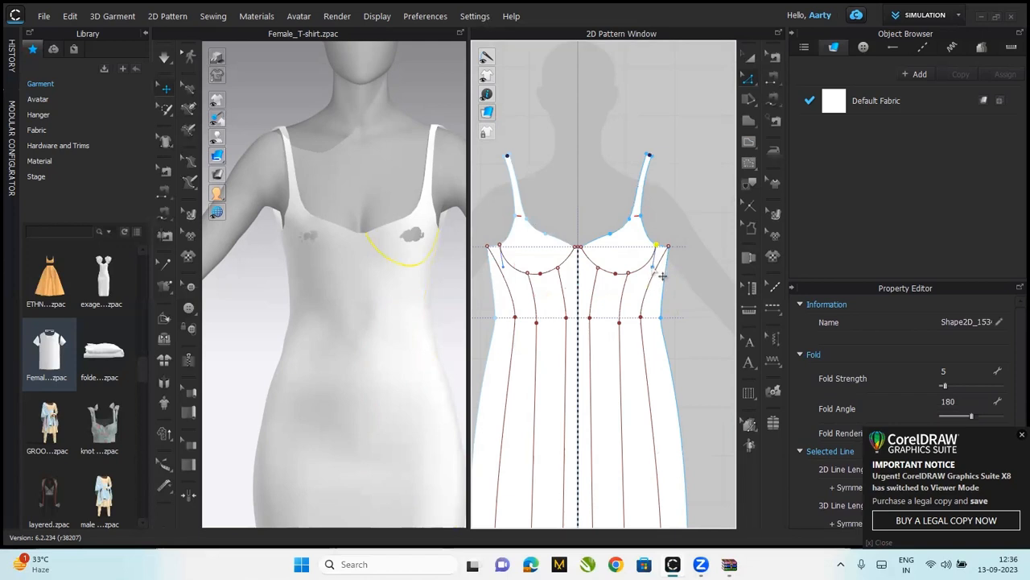
drag(653, 267, 639, 269)
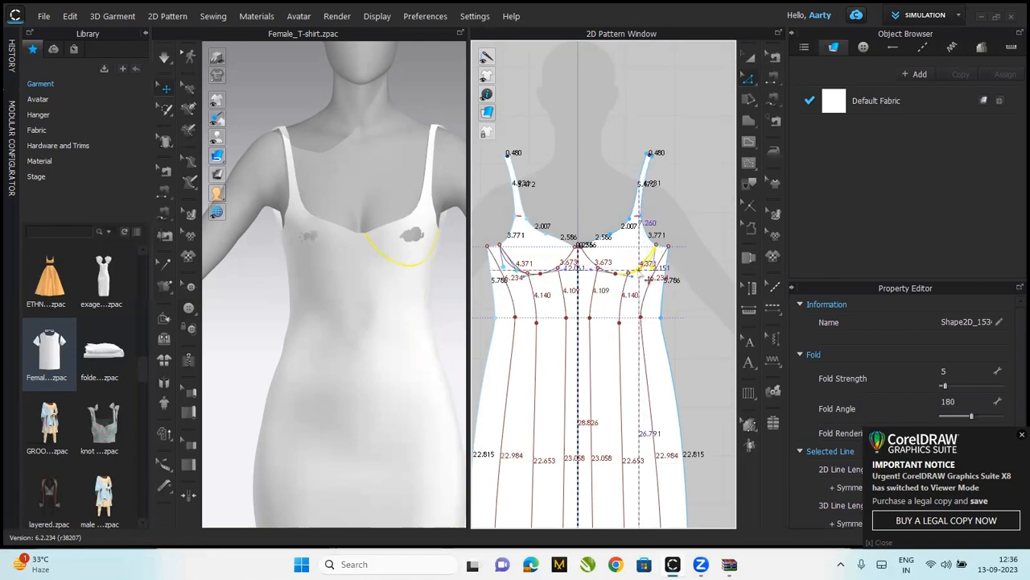
drag(645, 320, 638, 322)
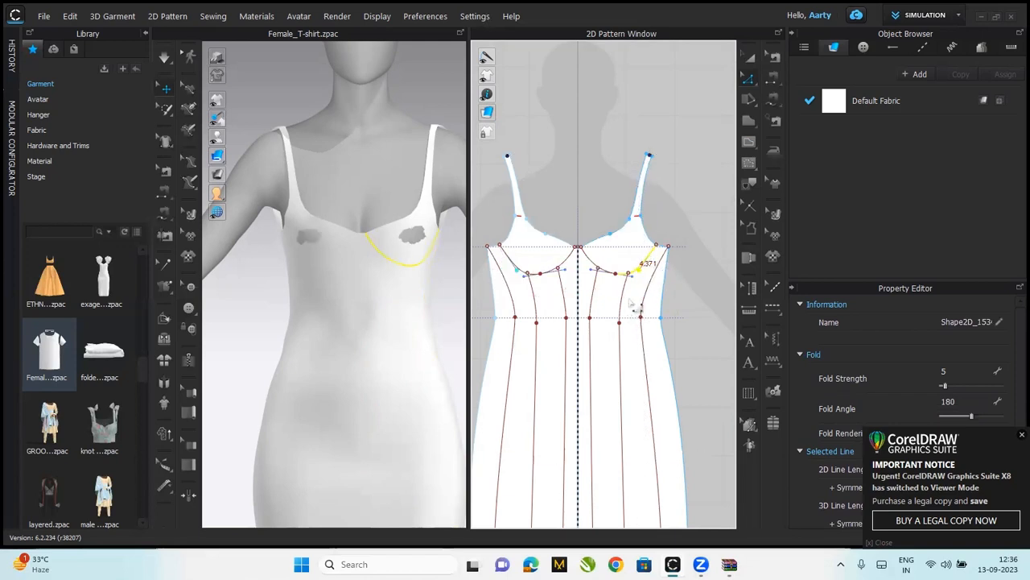
drag(628, 275, 659, 276)
Lower the cup line's lowest point slightly and move the middle panel line's upper end back onto the cup curve
right_drag(452, 301, 427, 293)
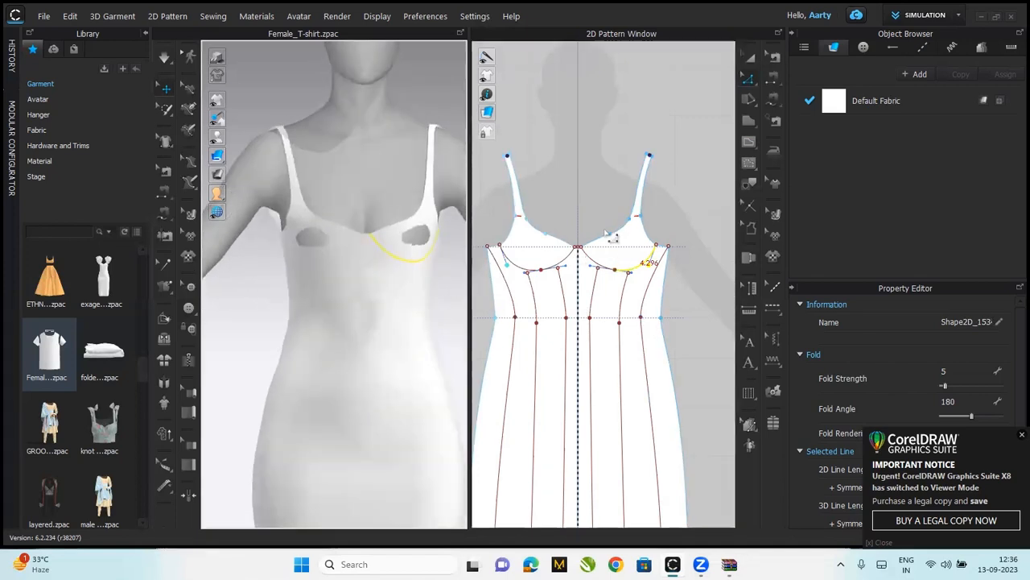
scroll(610, 235, up, 2)
drag(588, 303, 580, 334)
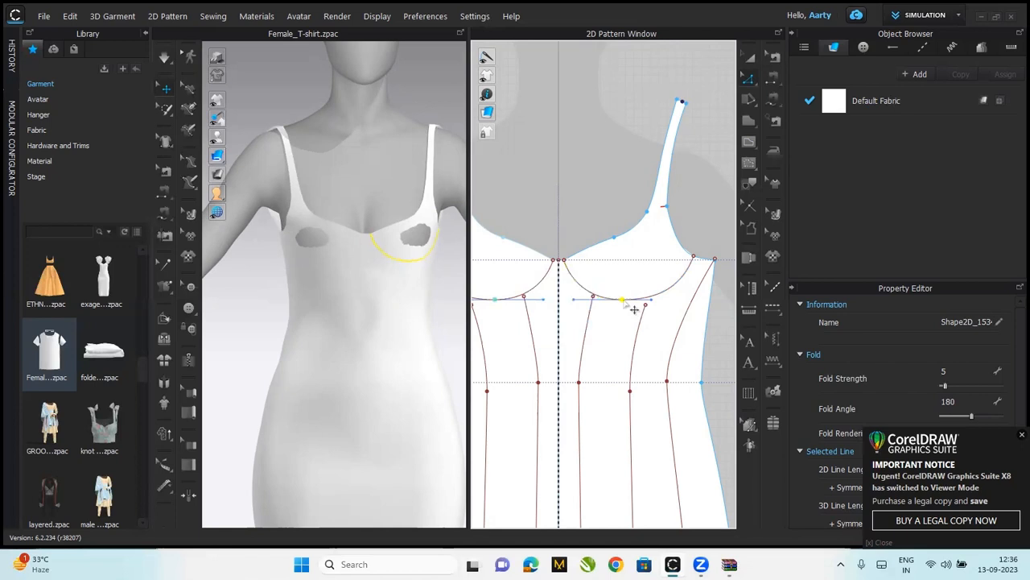
drag(623, 300, 653, 304)
click(645, 310)
click(624, 173)
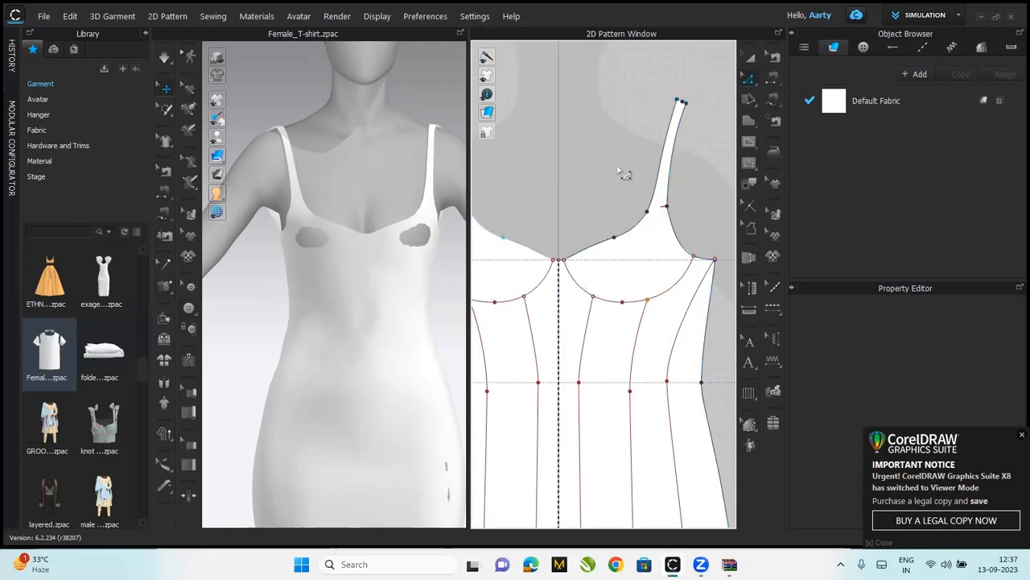
Simulate the dress on the avatar and show the internal lines and baselines on the 3D garment
key(space)
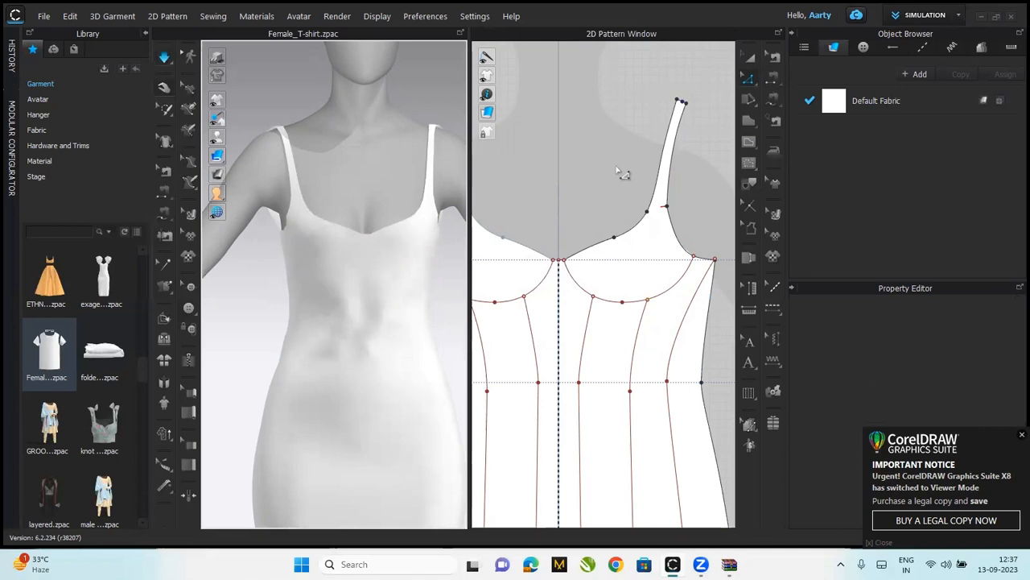
mouse_move(217, 99)
click(314, 99)
click(299, 100)
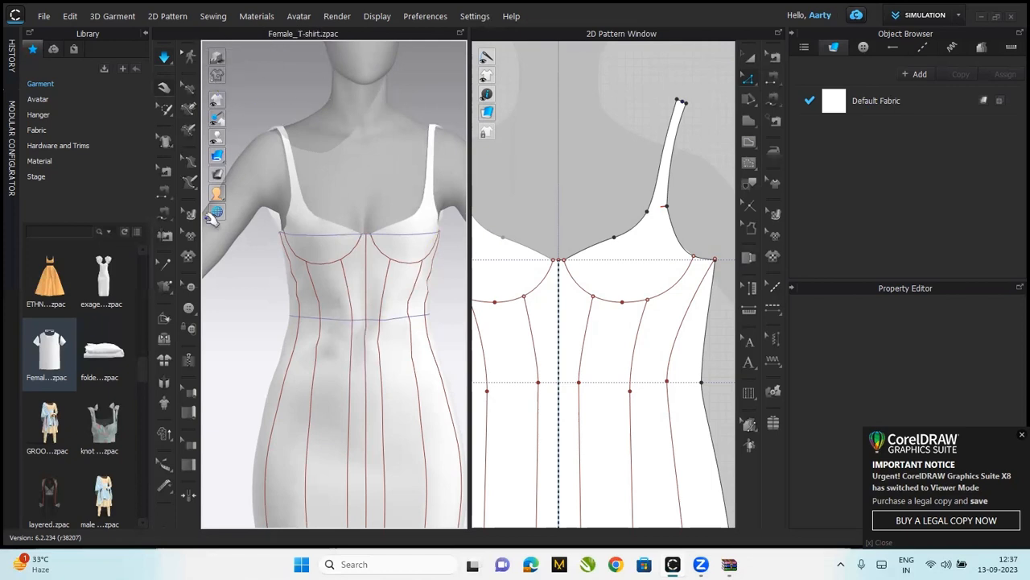
Toggle the avatar and the garment off and on in 3D, and hide the baselines and internal lines
mouse_move(217, 100)
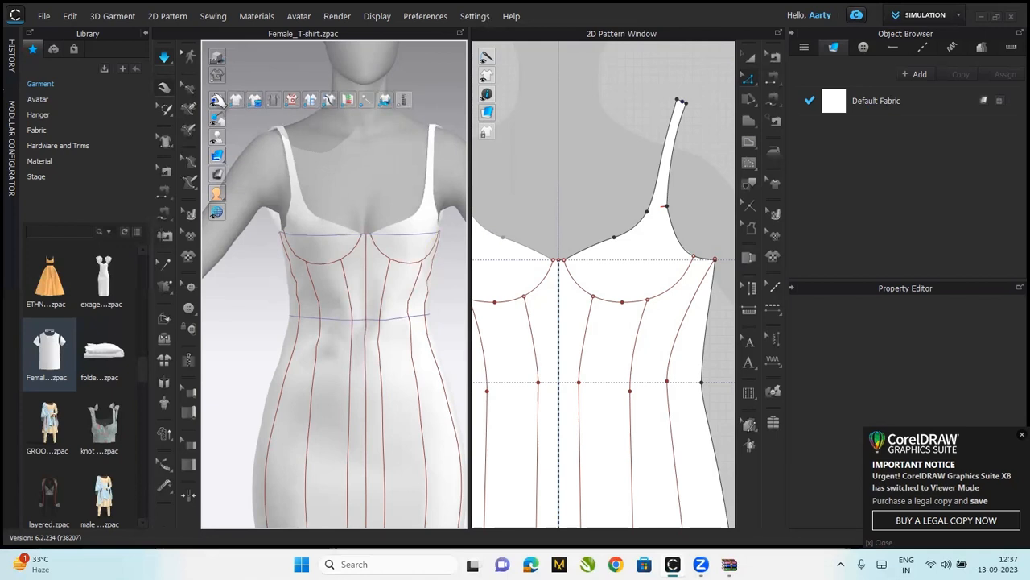
mouse_move(219, 137)
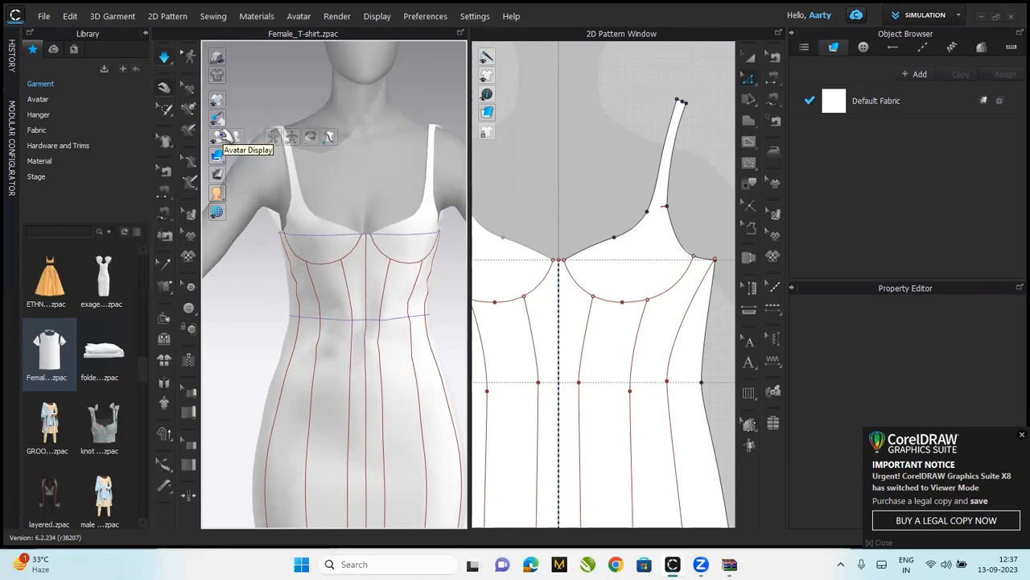
click(237, 139)
click(238, 138)
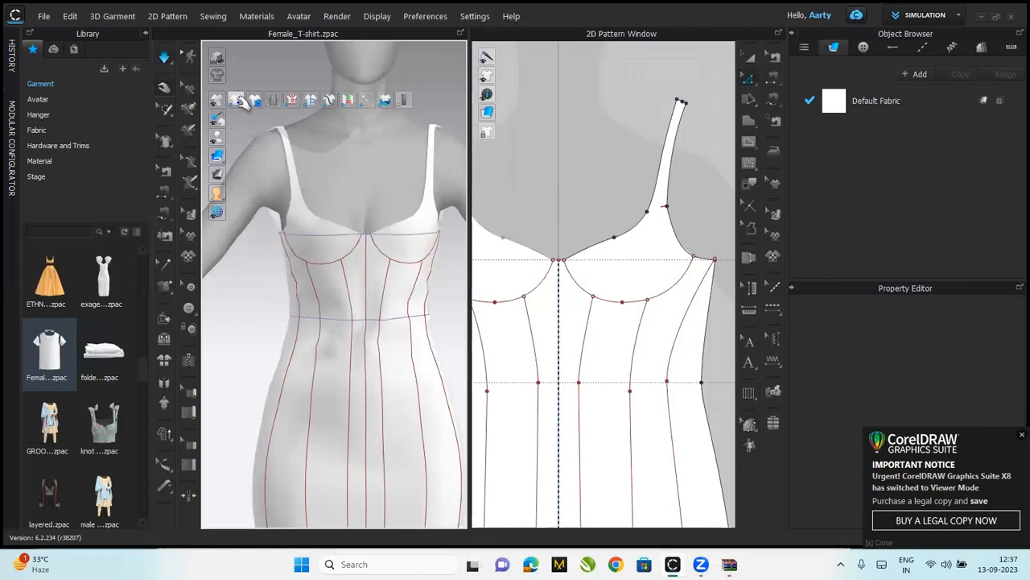
click(240, 100)
click(242, 101)
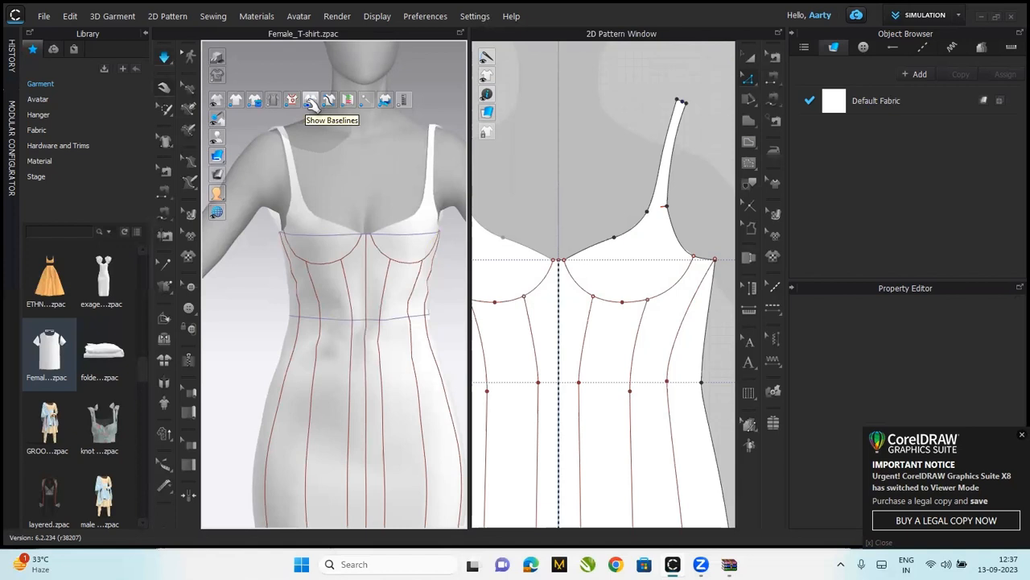
click(310, 102)
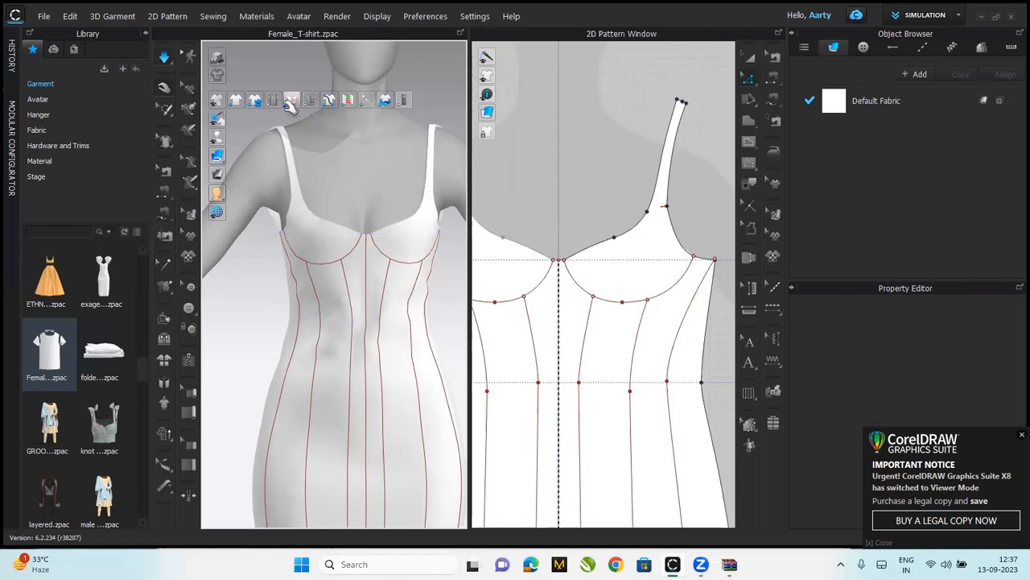
click(291, 102)
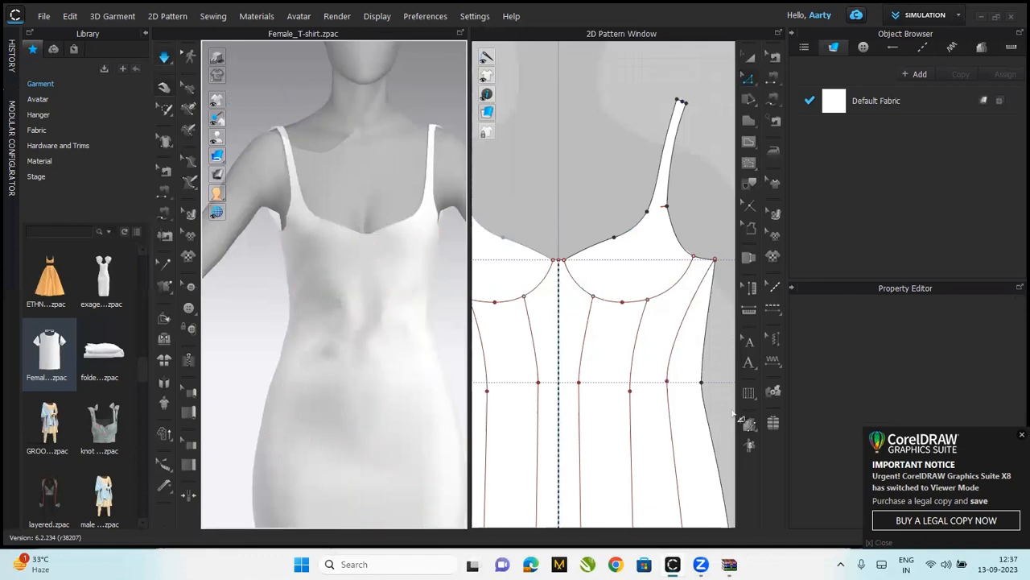
Move the side seam's waist point horizontally inward by 0.5 in
click(725, 386)
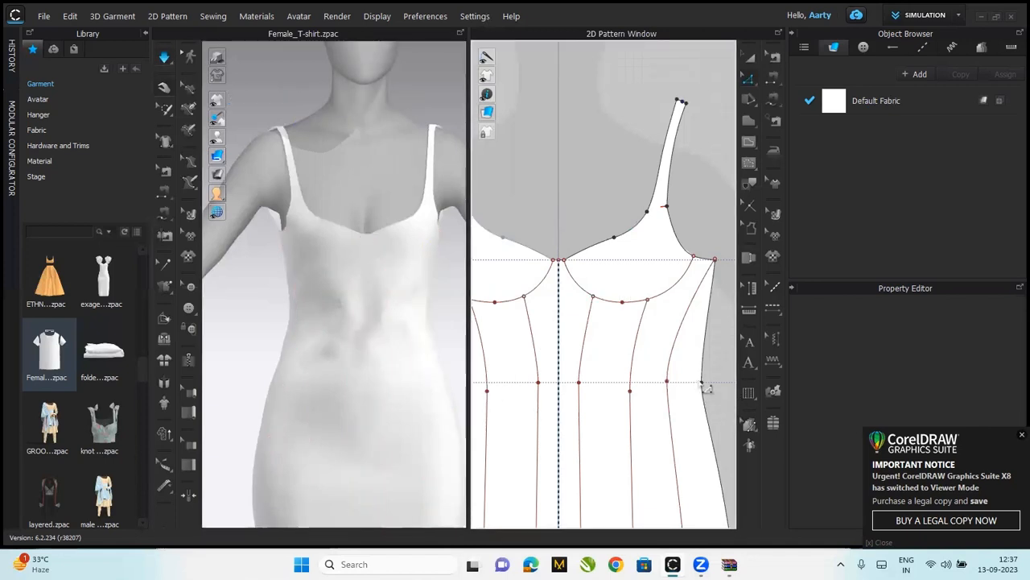
click(706, 388)
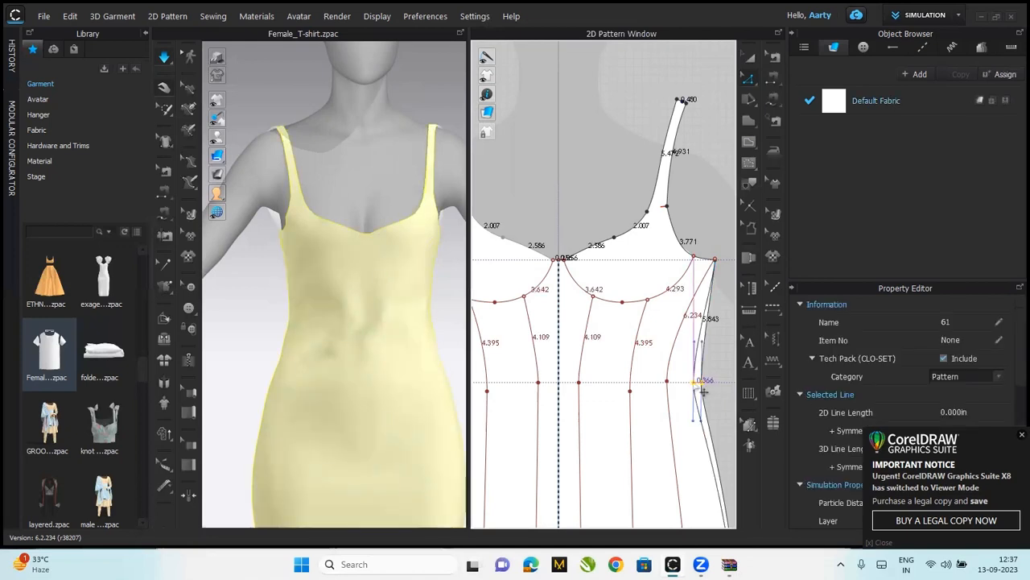
drag(703, 391, 694, 383)
right_click(694, 383)
text(0.5)
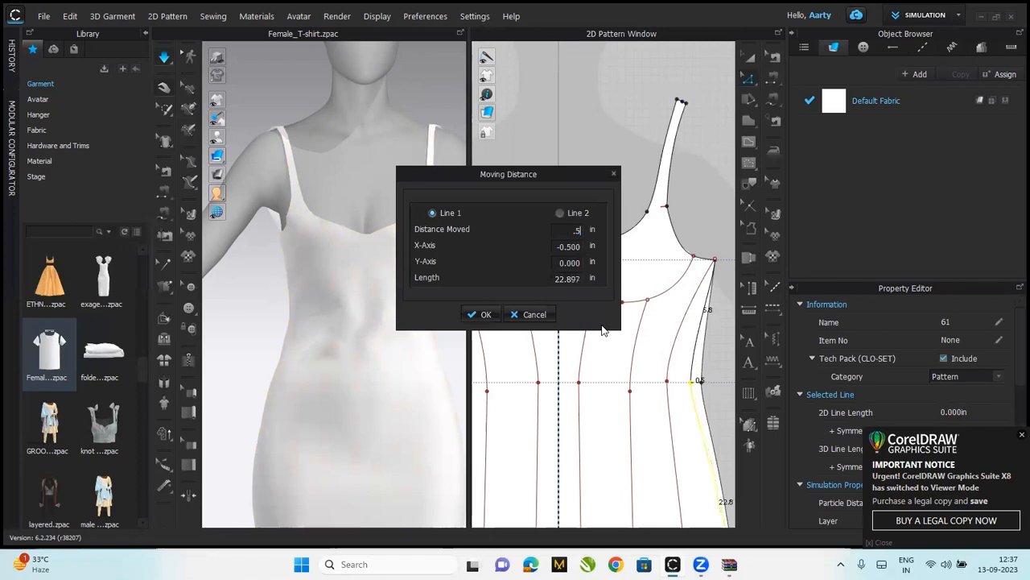
click(486, 315)
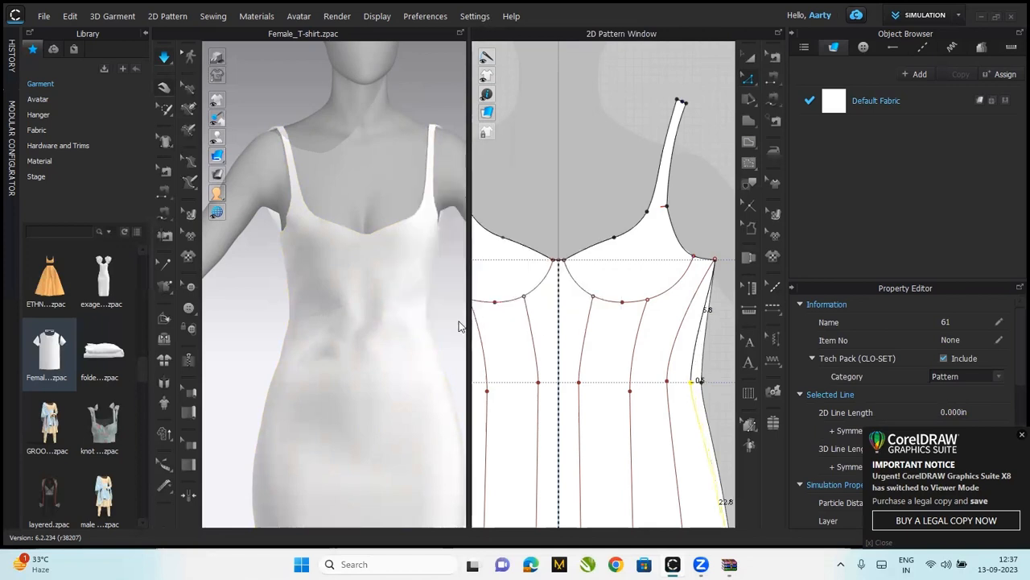
click(382, 370)
click(261, 343)
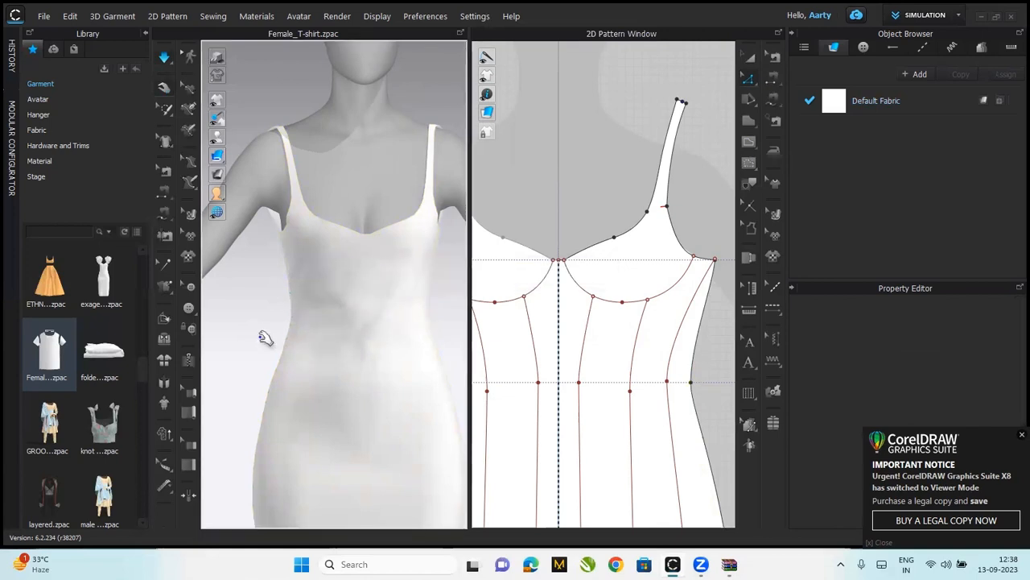
scroll(265, 338, down, 5)
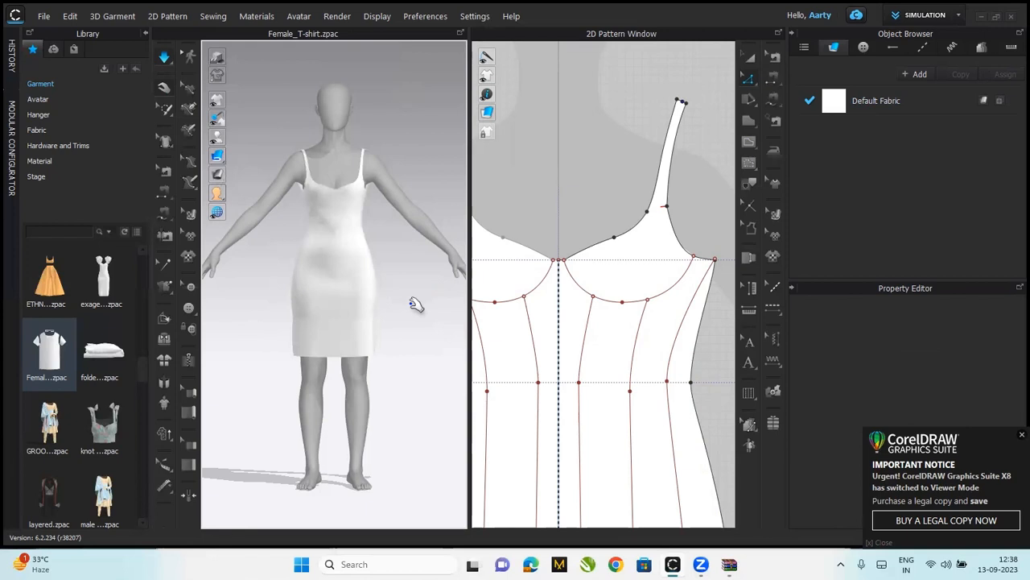
Strengthen all the garment's pattern pieces for the running simulation
key(ctrl+a)
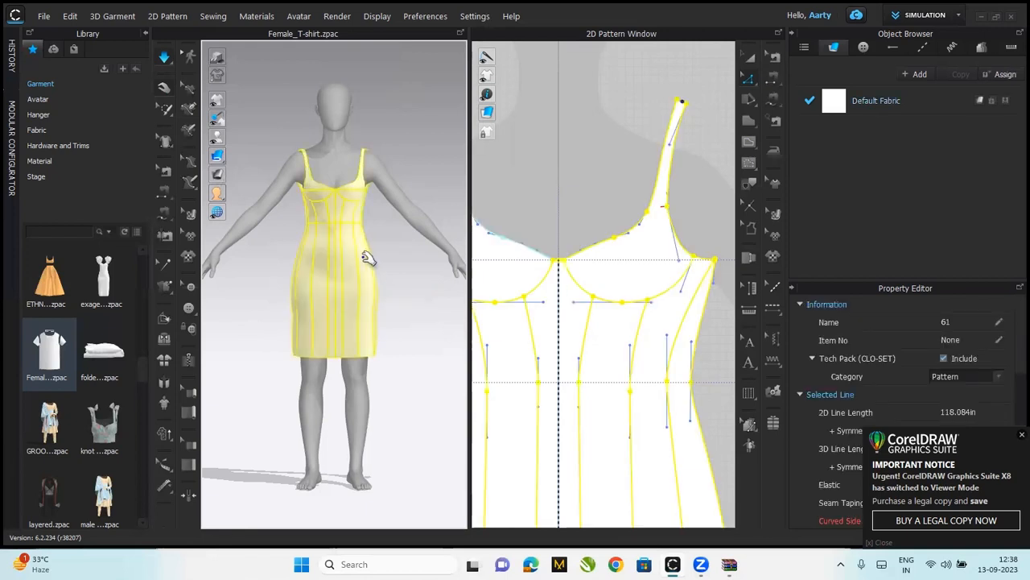
right_click(366, 259)
click(430, 127)
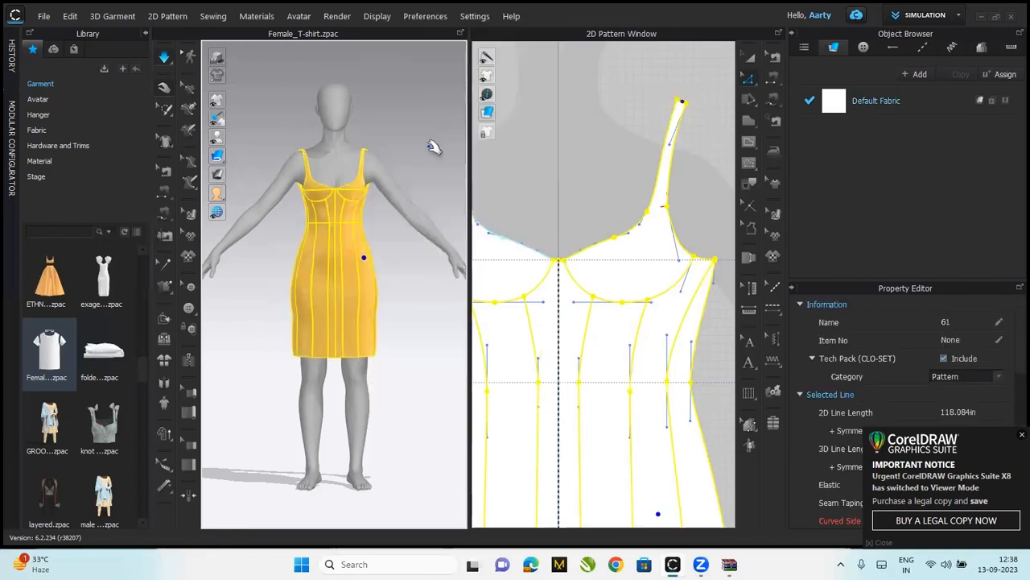
click(422, 306)
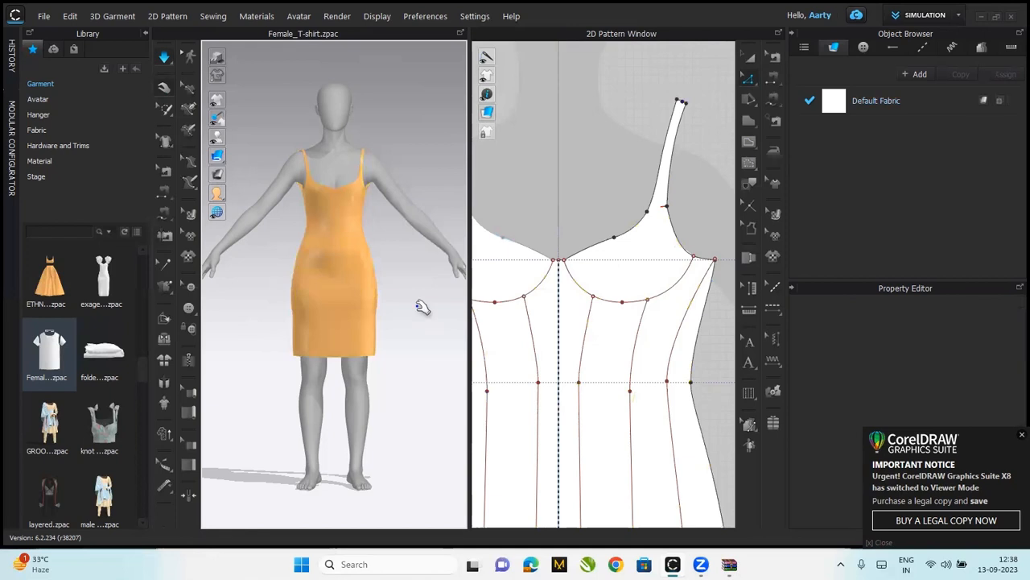
Cut & Sew the front pattern along both halves of the bust cup line to separate the cups
click(543, 298)
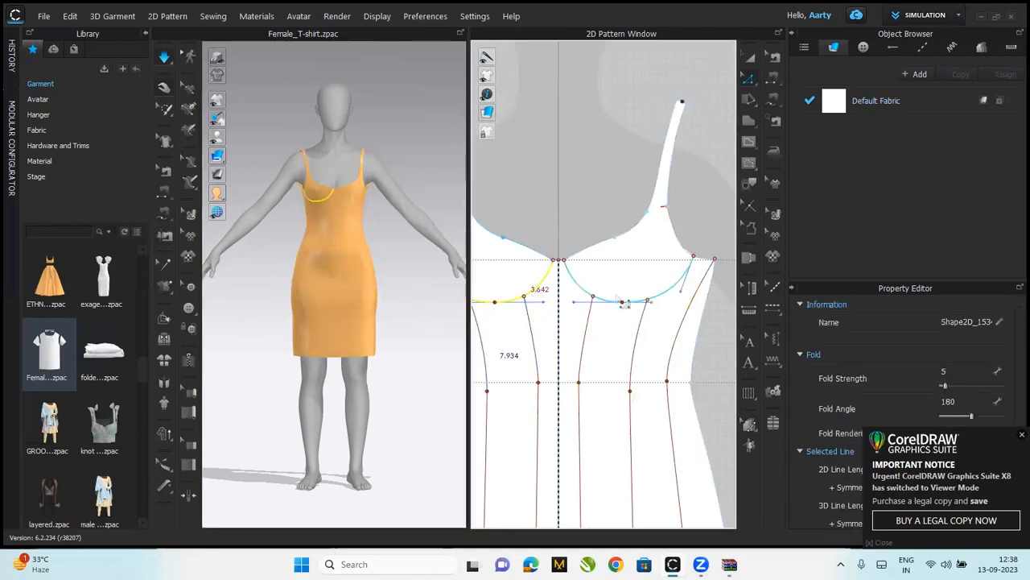
right_click(665, 295)
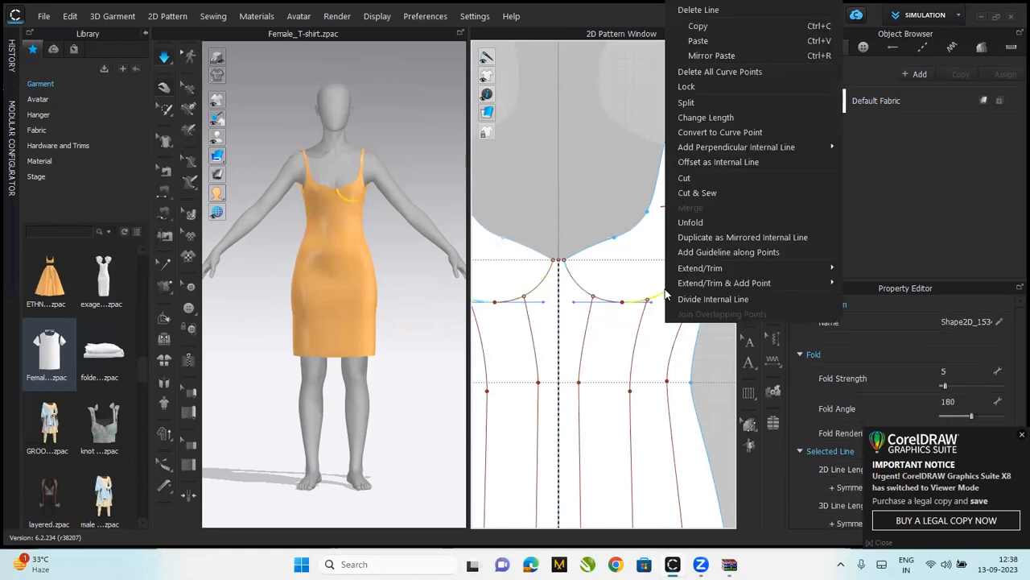
click(588, 298)
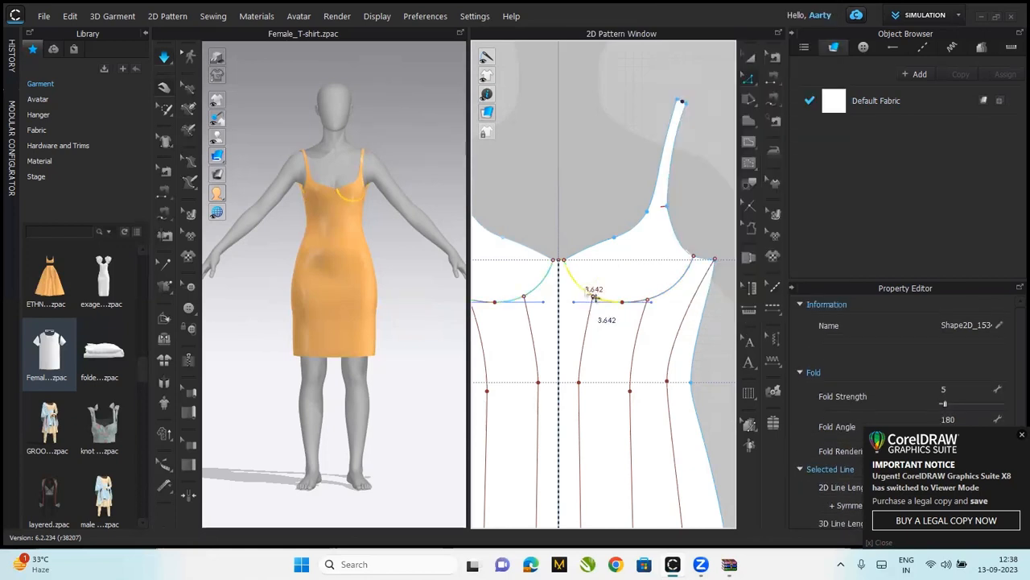
right_click(660, 302)
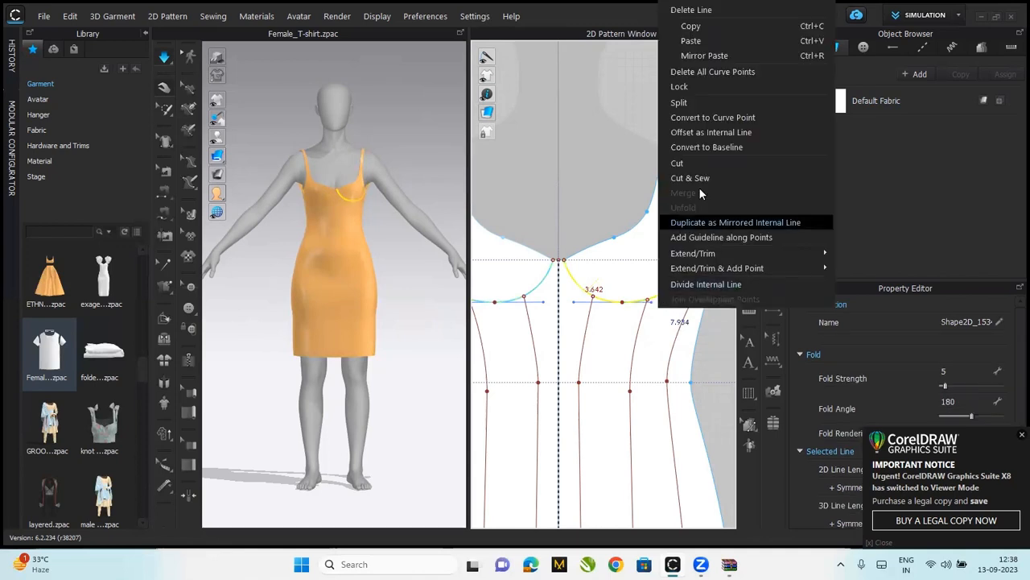
click(692, 178)
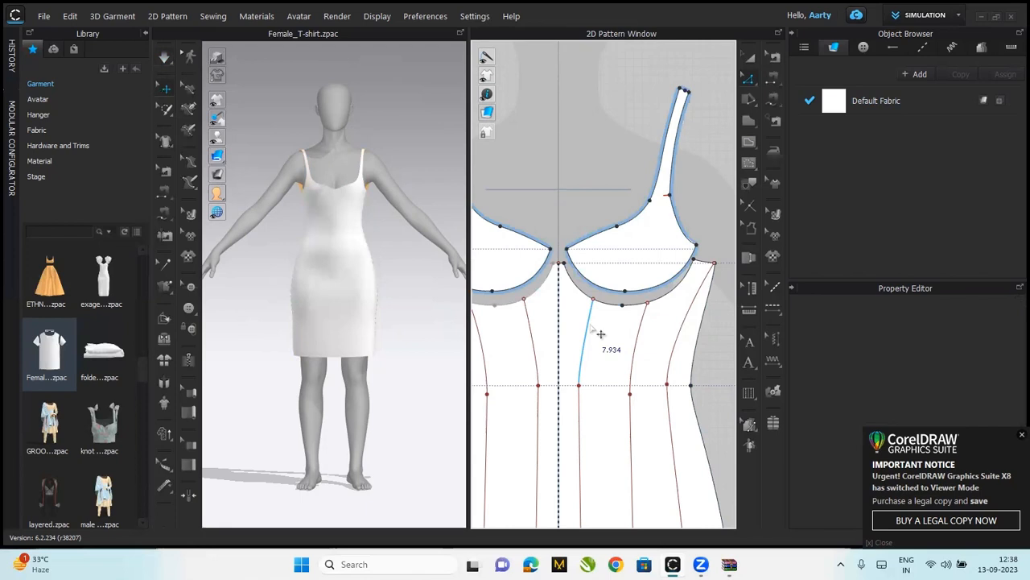
Cut & Sew the front bodice along the three vertical panel lines, including their segments above and below the waist
click(587, 336)
shift+click(581, 425)
shift+click(638, 361)
shift+click(632, 451)
shift+click(681, 348)
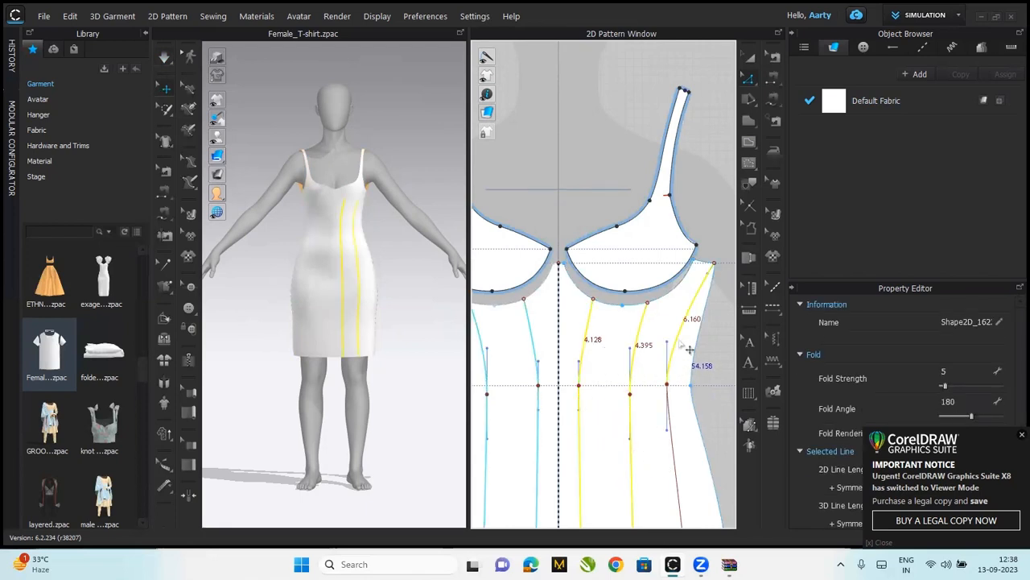
shift+click(674, 444)
right_click(674, 443)
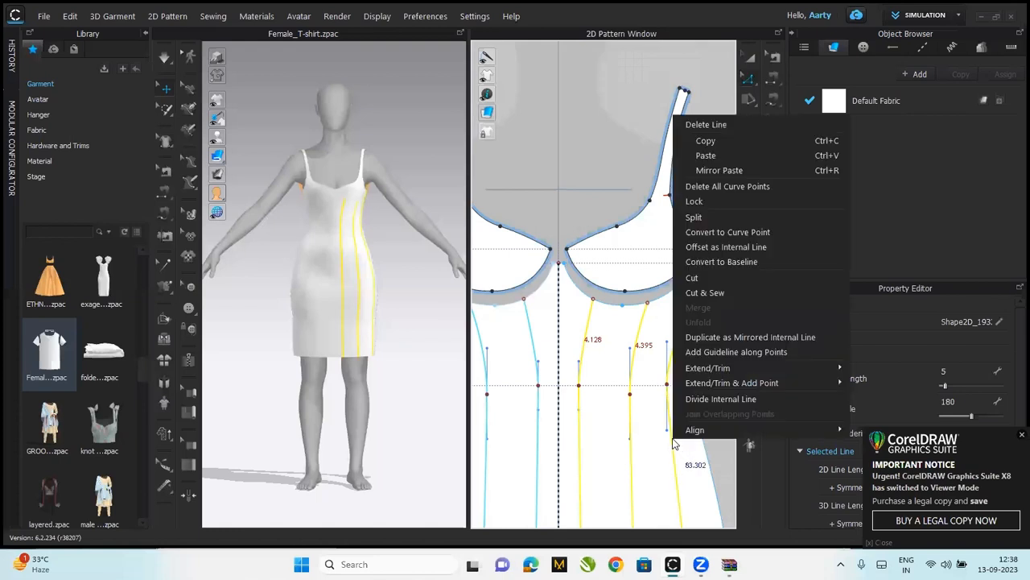
click(700, 293)
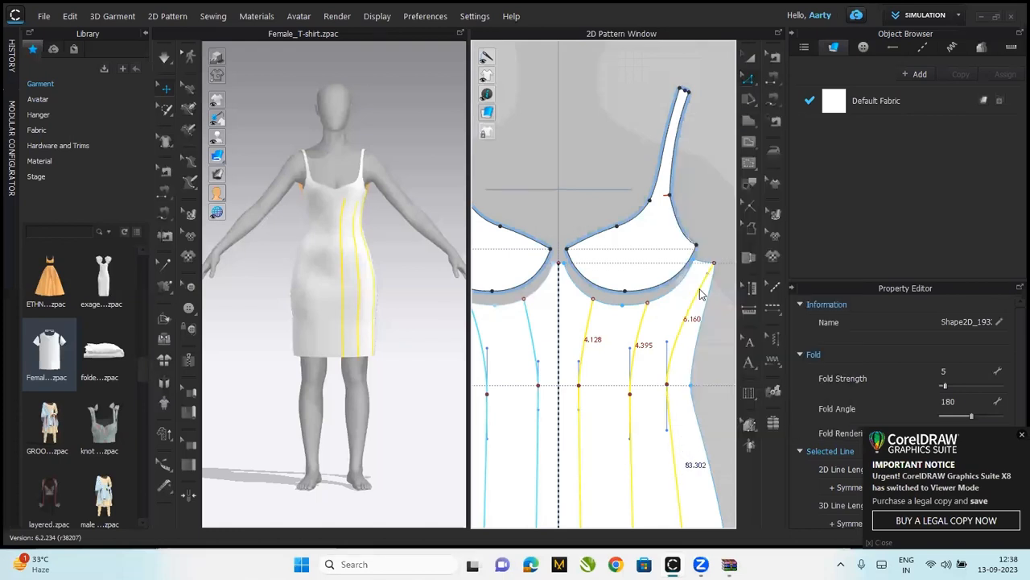
Cut & Sew the middle front panel along the centre front line
click(569, 330)
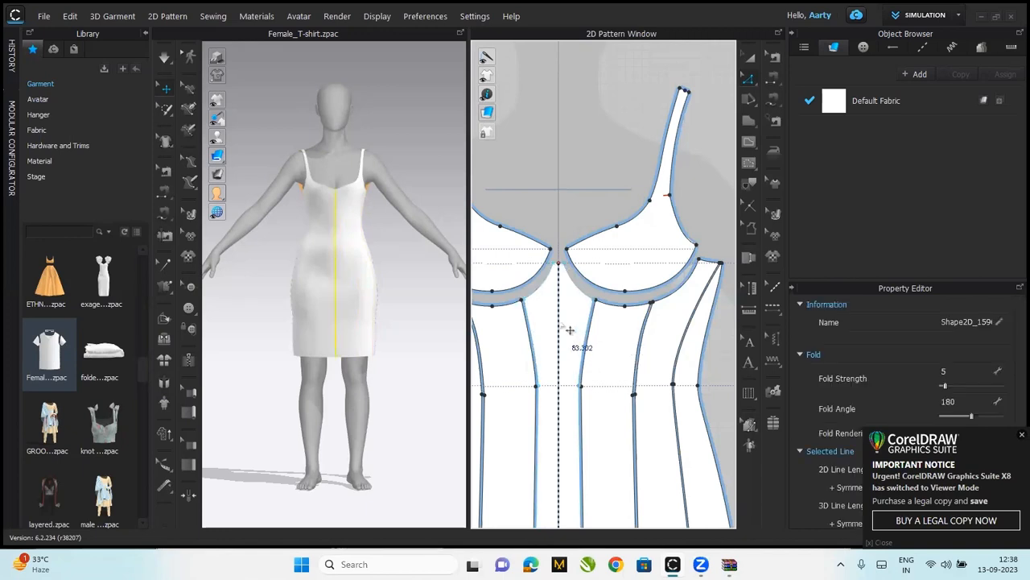
right_click(569, 329)
click(586, 201)
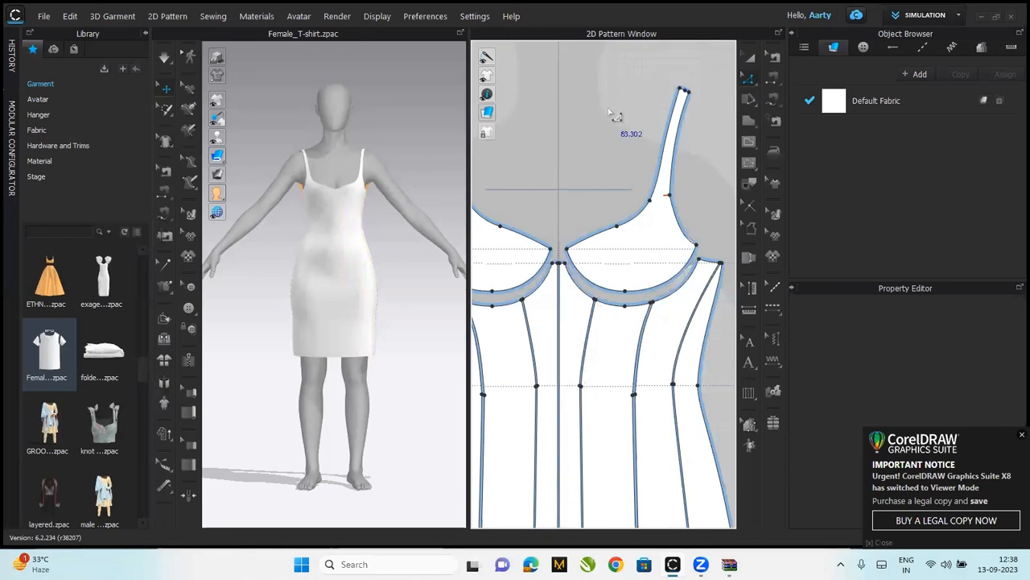
Offset the centre front edge as an internal line at 0.2 in and Cut & Sew the panel along it
click(564, 295)
right_click(561, 290)
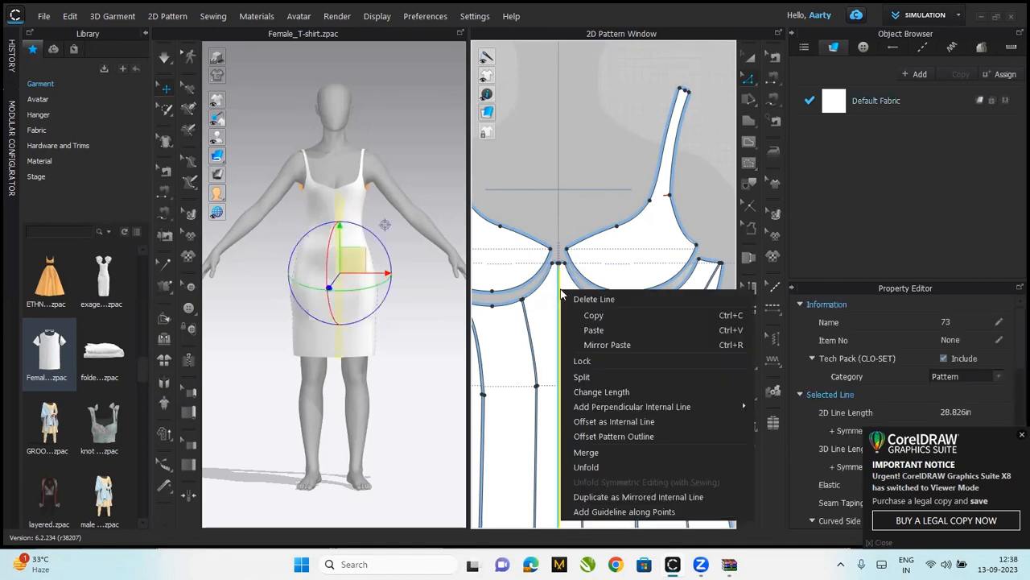
click(610, 420)
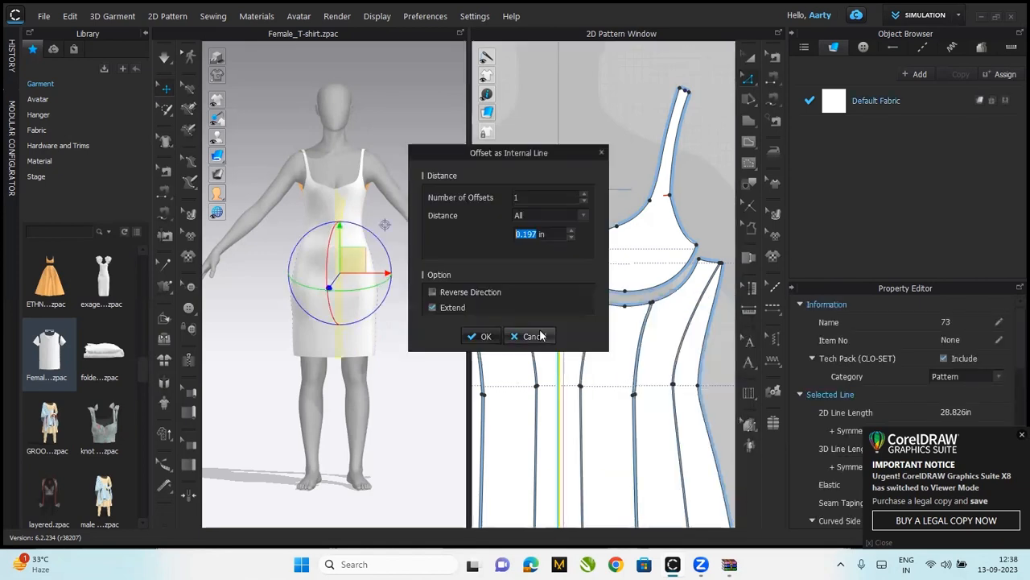
key(BackSpace)
text(.2)
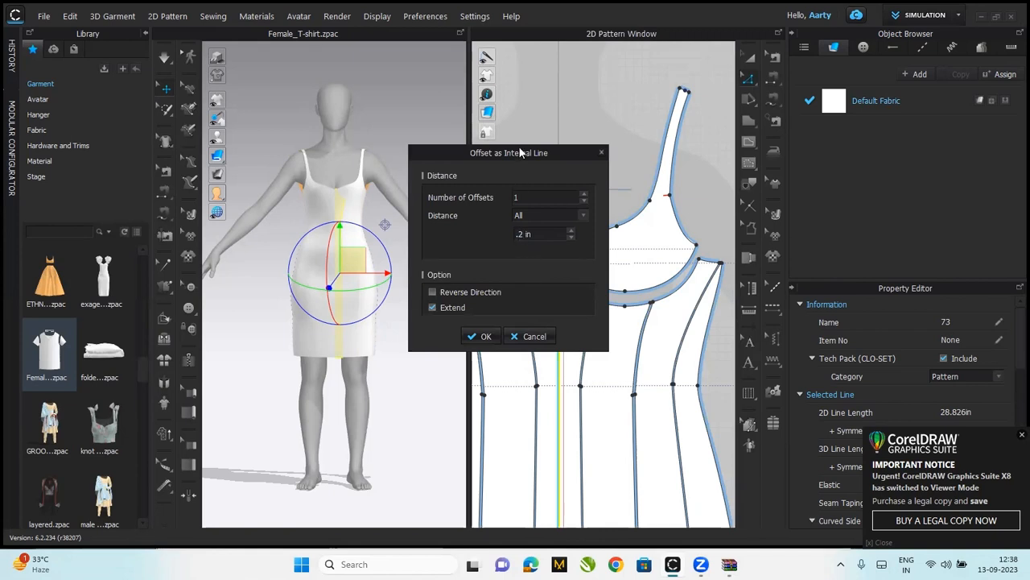
click(481, 337)
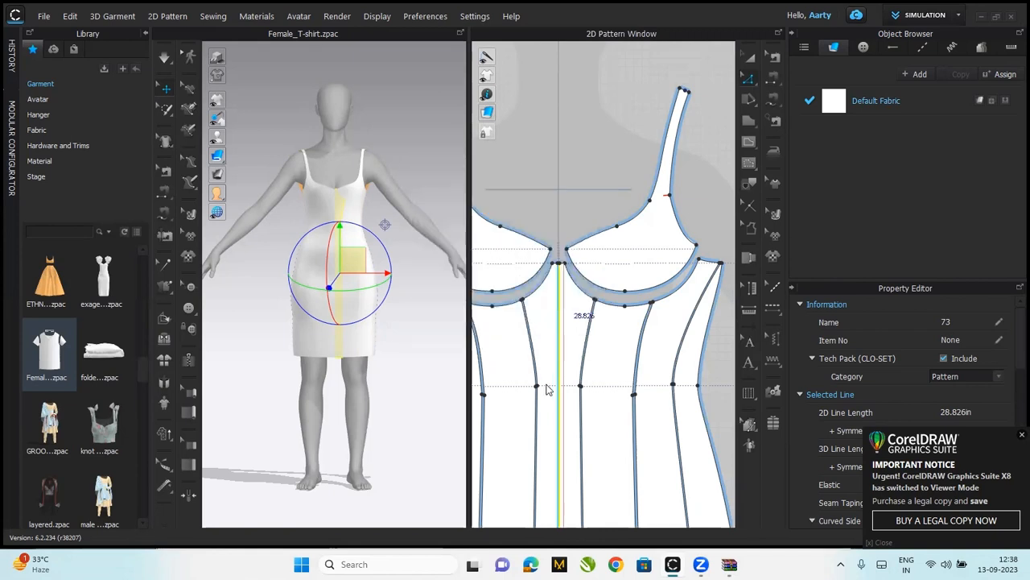
right_click(566, 359)
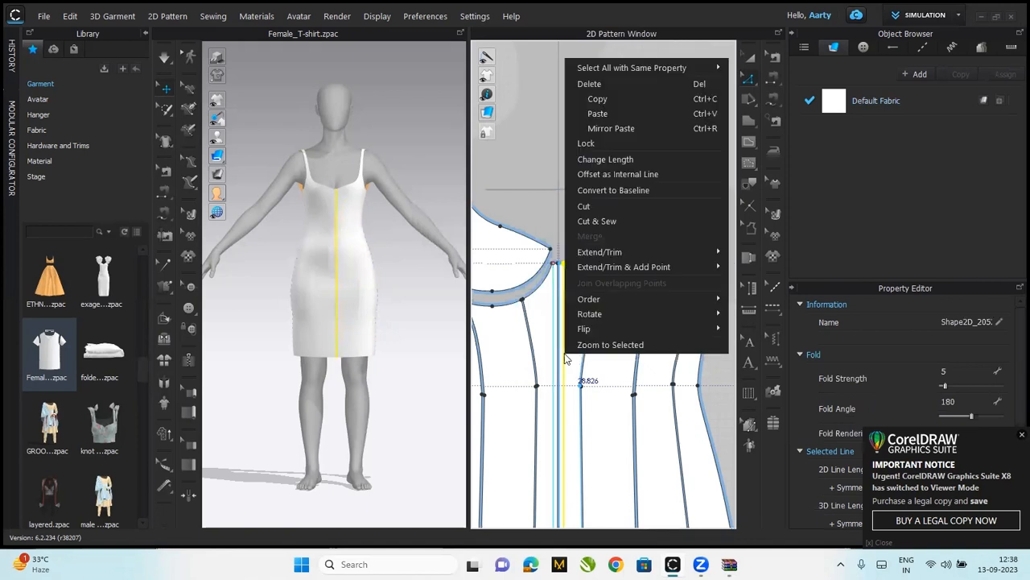
click(614, 226)
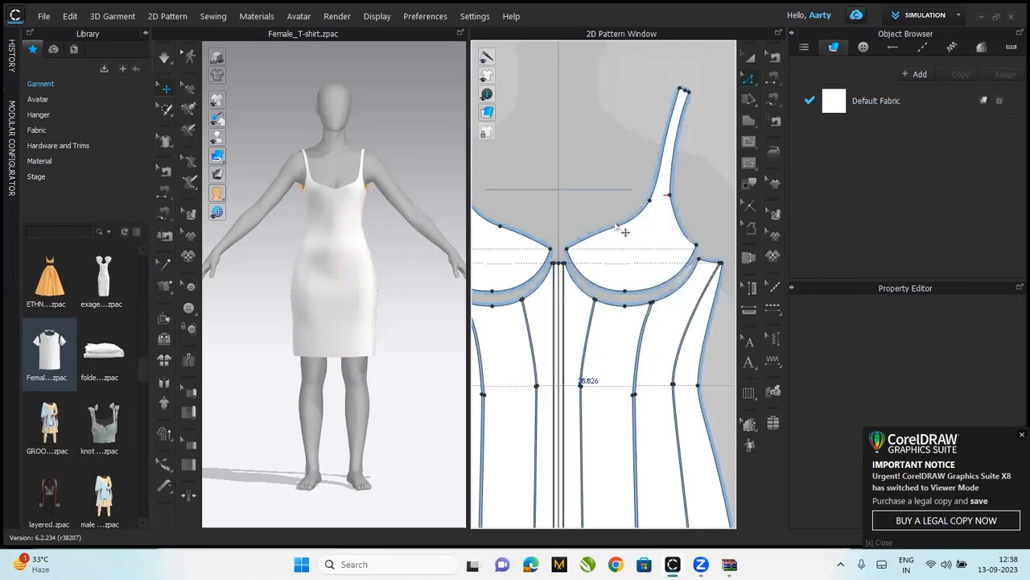
Offset the inner edge of the panel beside the centre front, above and below the waist, as an internal line and Cut & Sew along it
click(593, 356)
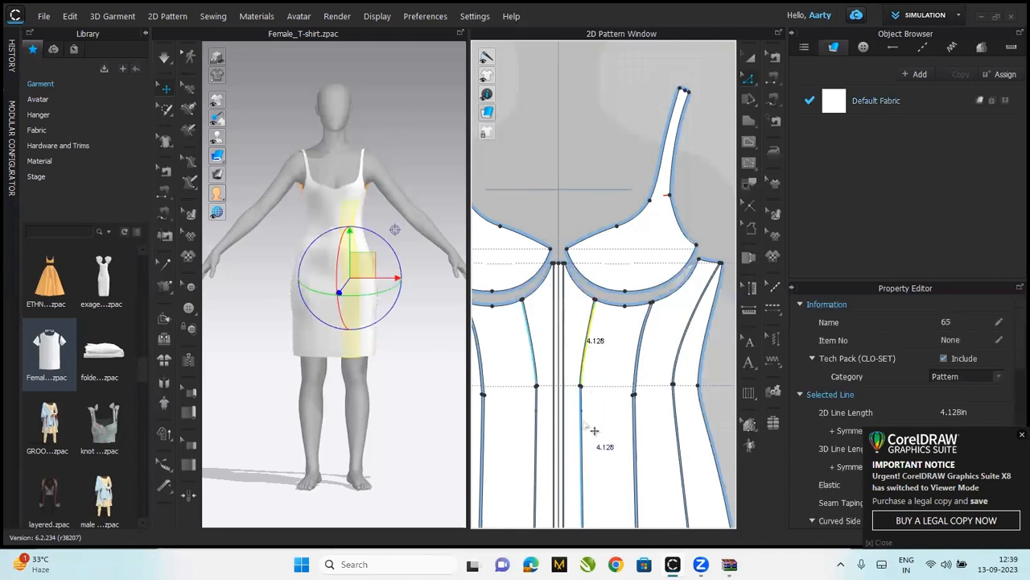
scroll(594, 430, up, 3)
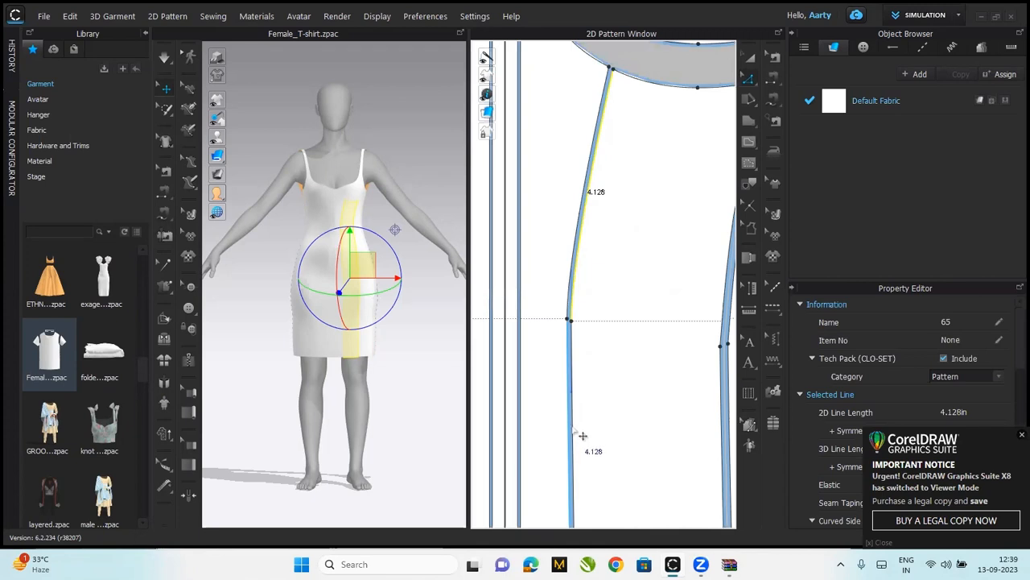
shift+click(574, 431)
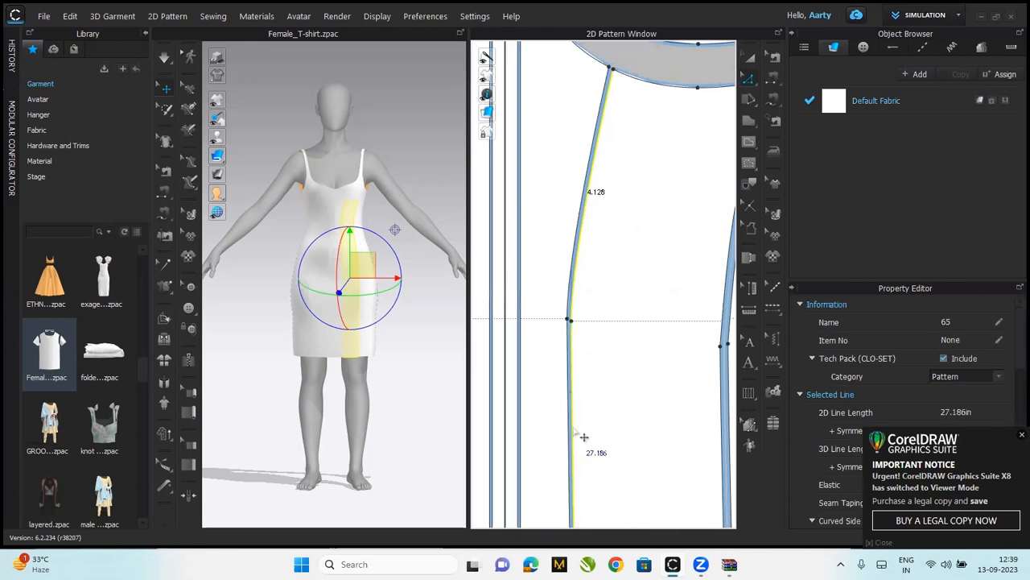
right_click(583, 437)
click(622, 326)
click(483, 336)
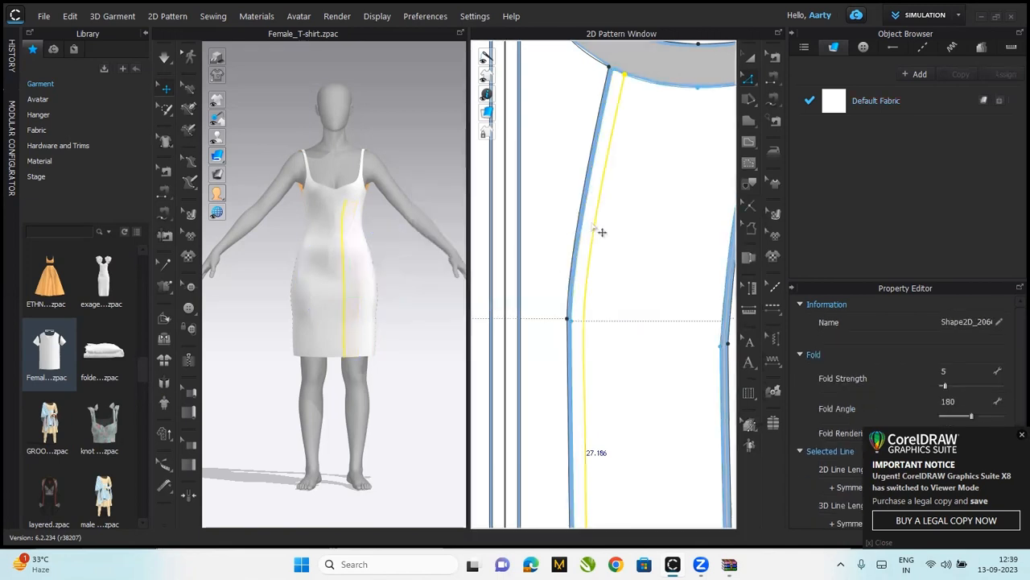
right_click(596, 234)
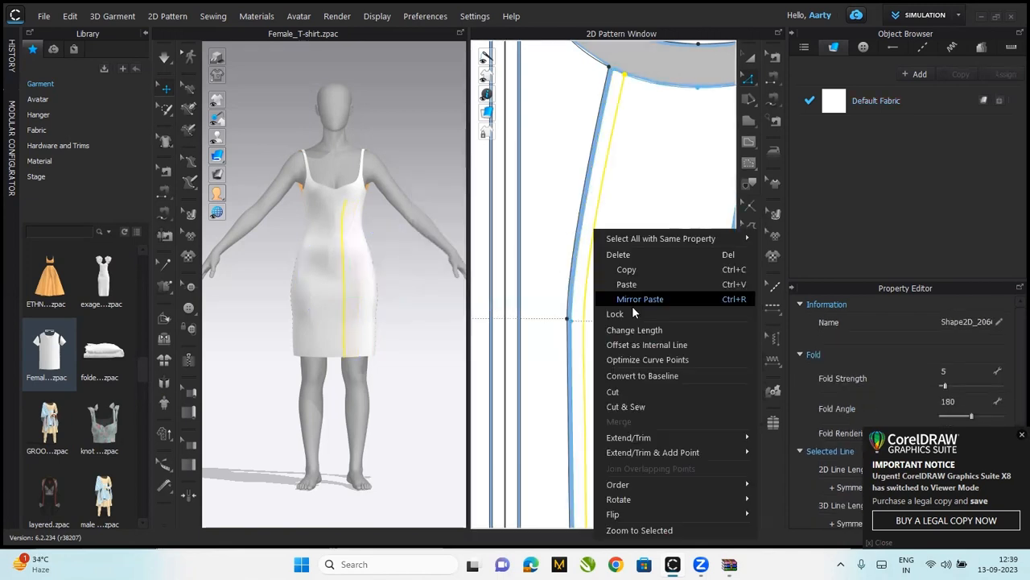
click(655, 400)
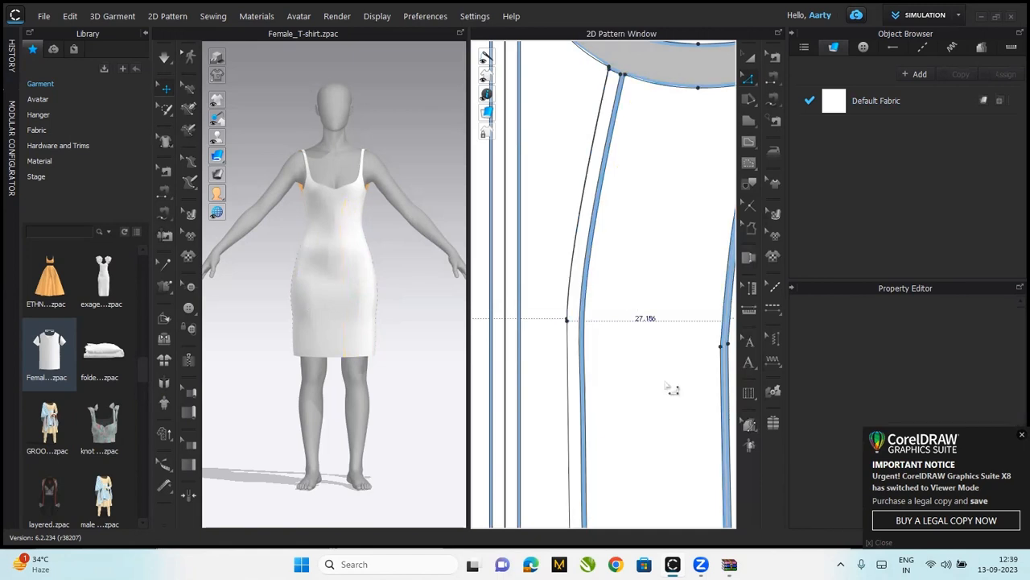
Offset the inner side edges of the next two front panels, above and below the waist, as internal lines at 0.2 in
scroll(533, 398, down, 3)
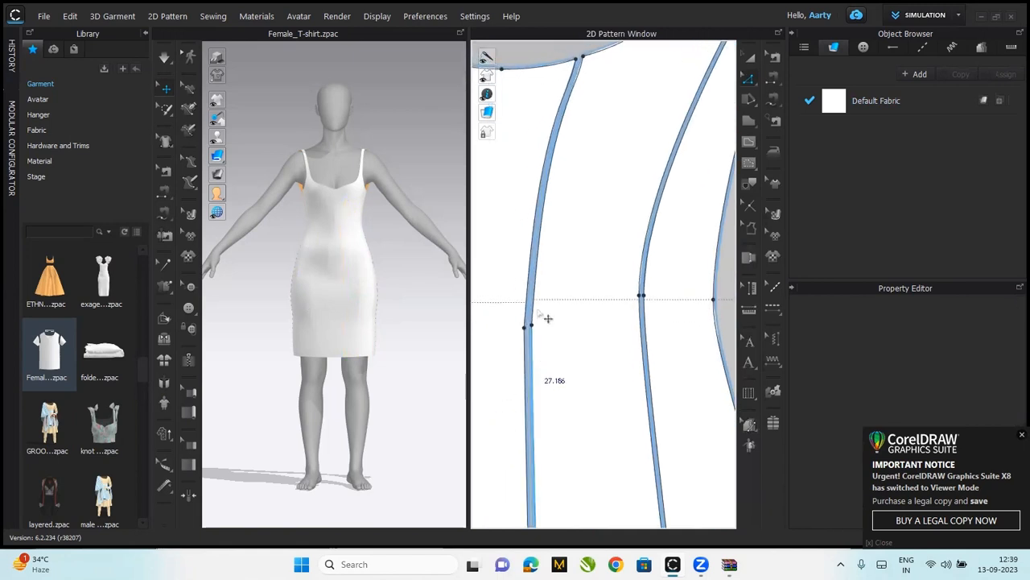
click(548, 318)
click(534, 308)
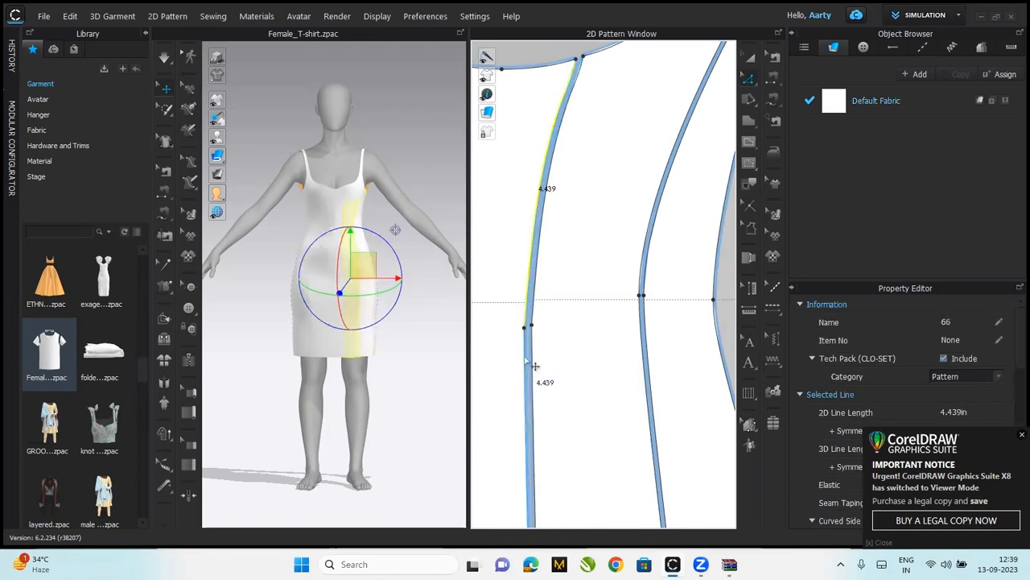
shift+click(525, 360)
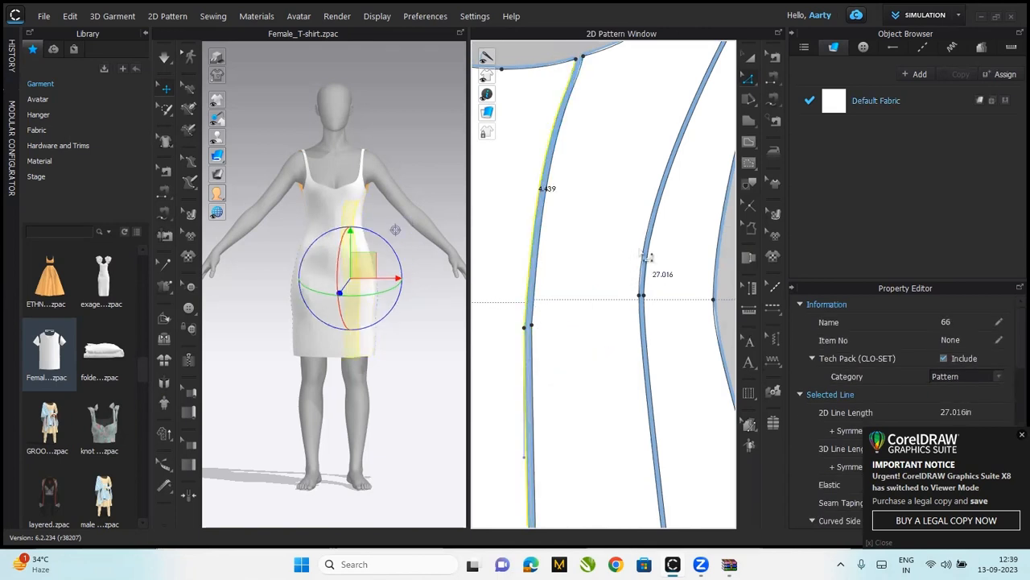
shift+click(642, 255)
shift+click(644, 351)
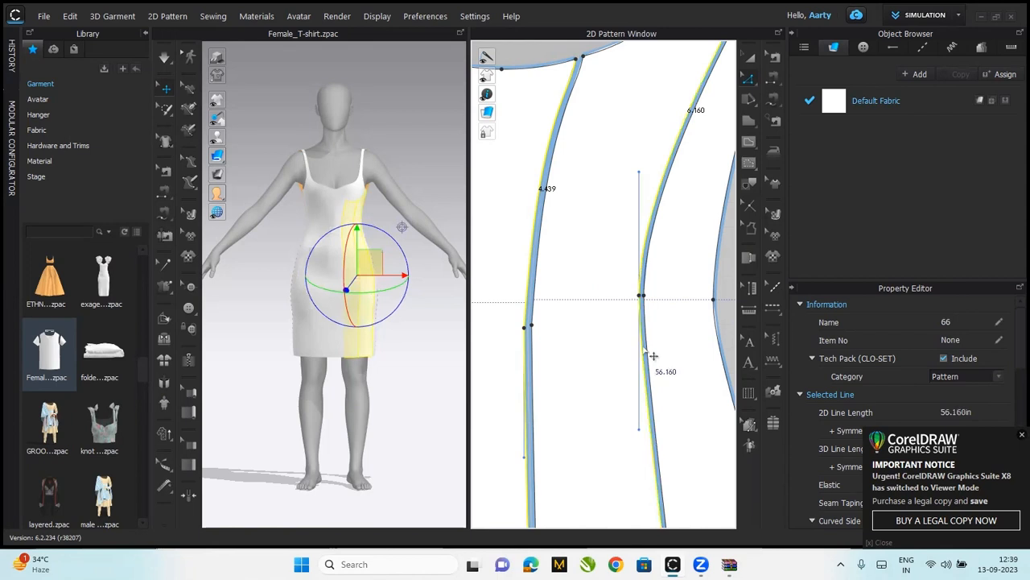
right_click(644, 351)
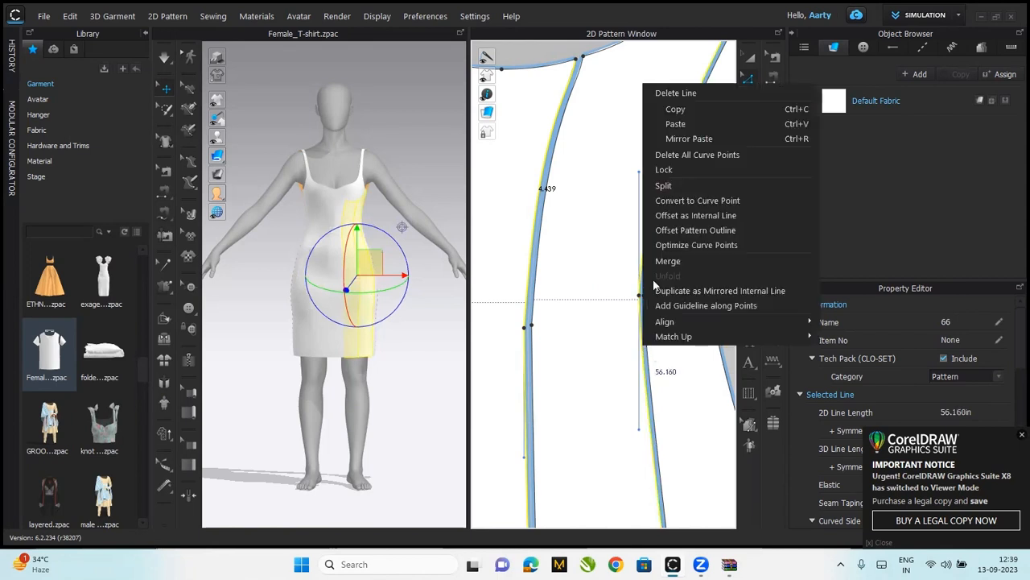
click(677, 219)
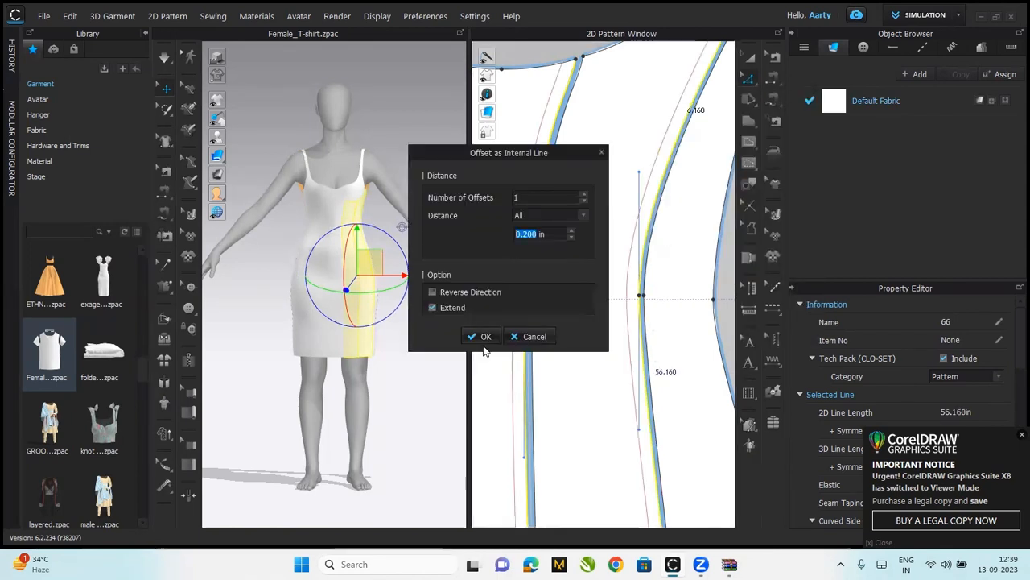
click(487, 338)
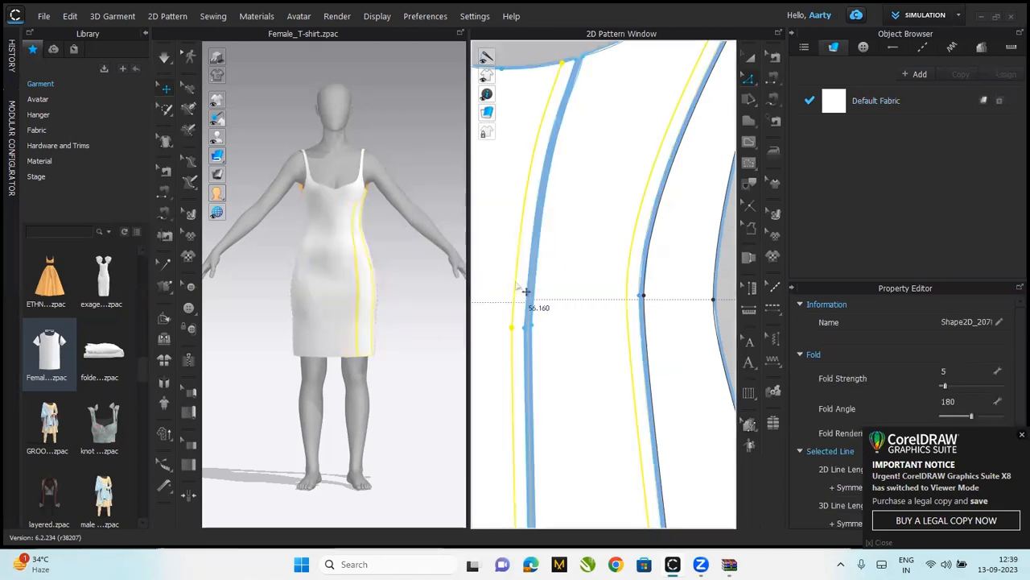
Cut & Sew the two front panels along their new offset internal lines
click(527, 299)
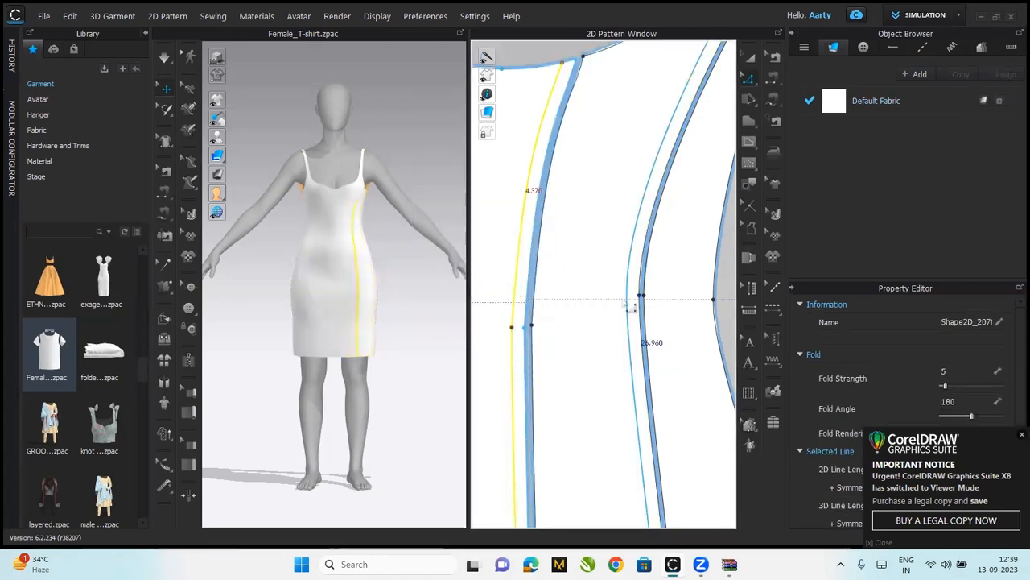
shift+click(634, 320)
right_click(634, 321)
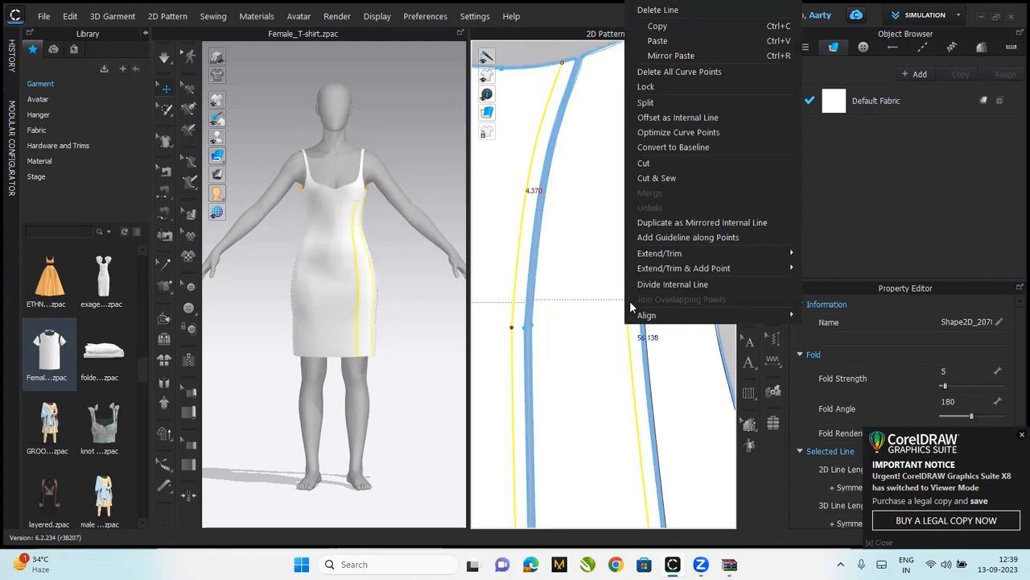
click(661, 176)
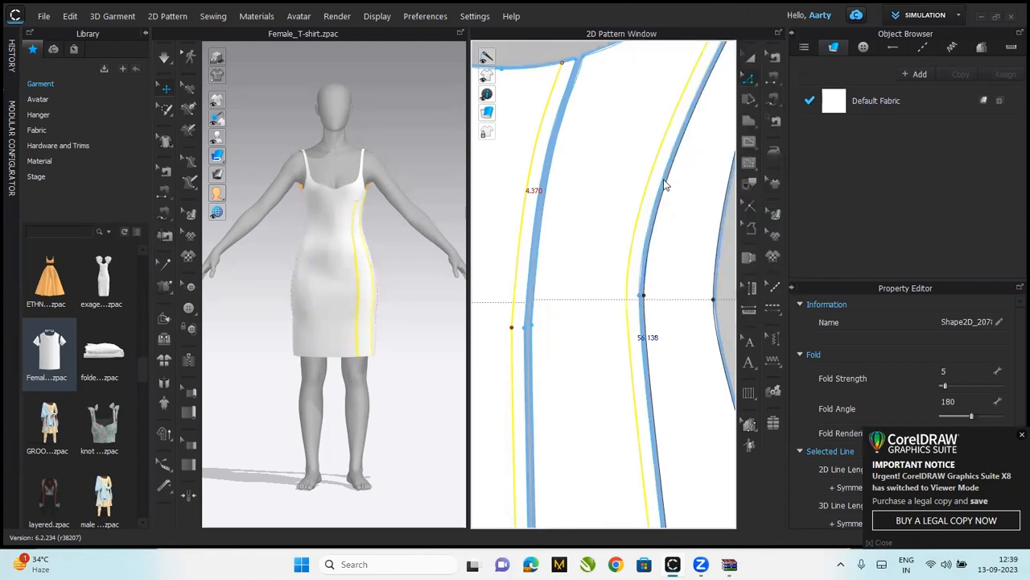
click(665, 185)
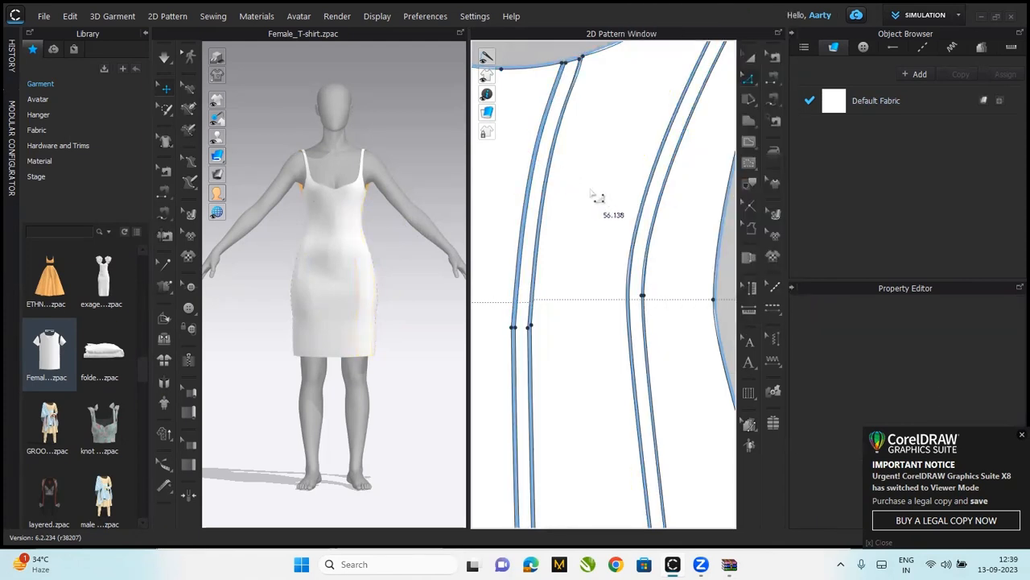
Set the Default Topstitch thread thickness to 100 Tex
scroll(594, 196, down, 8)
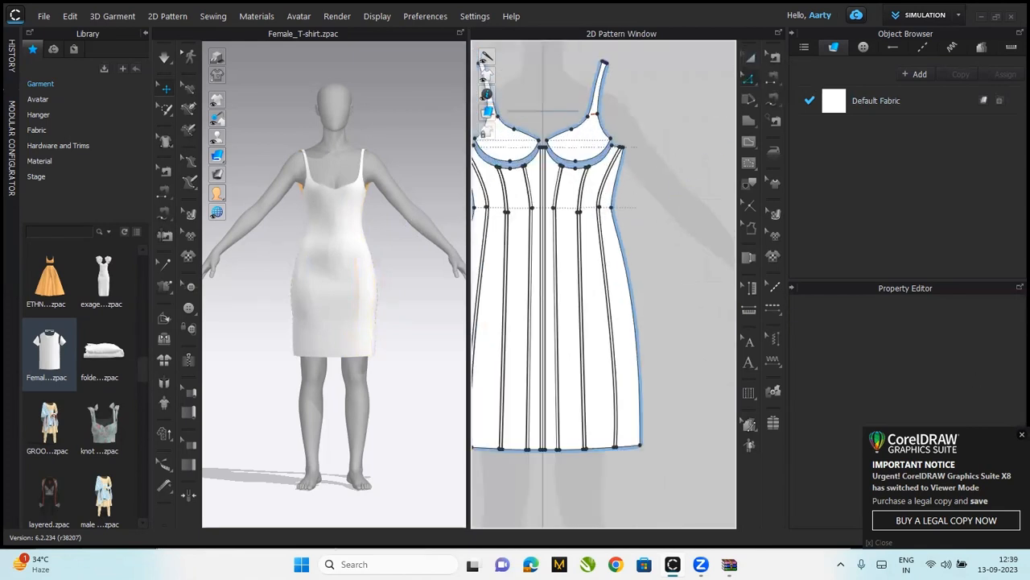
click(771, 311)
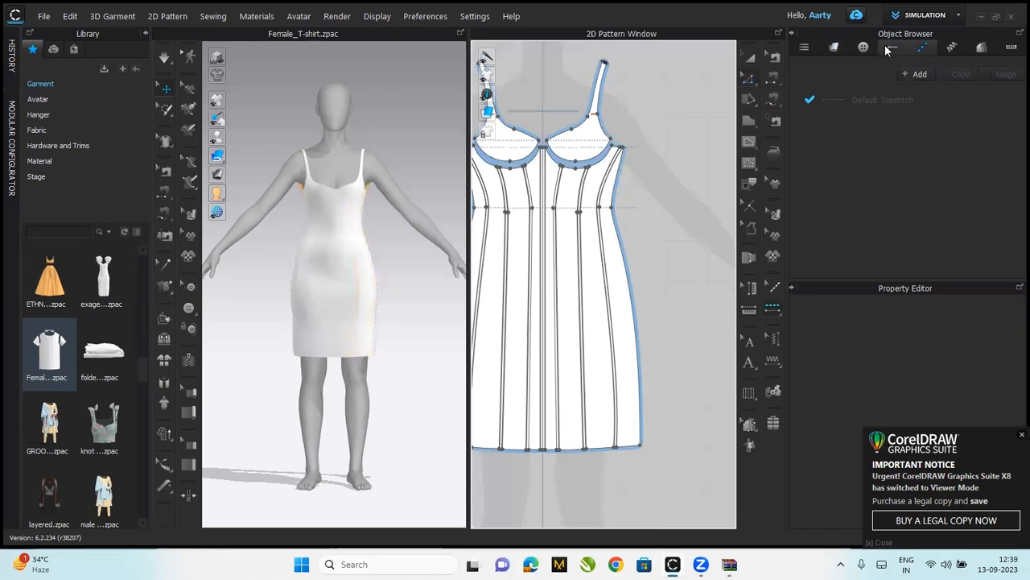
click(895, 100)
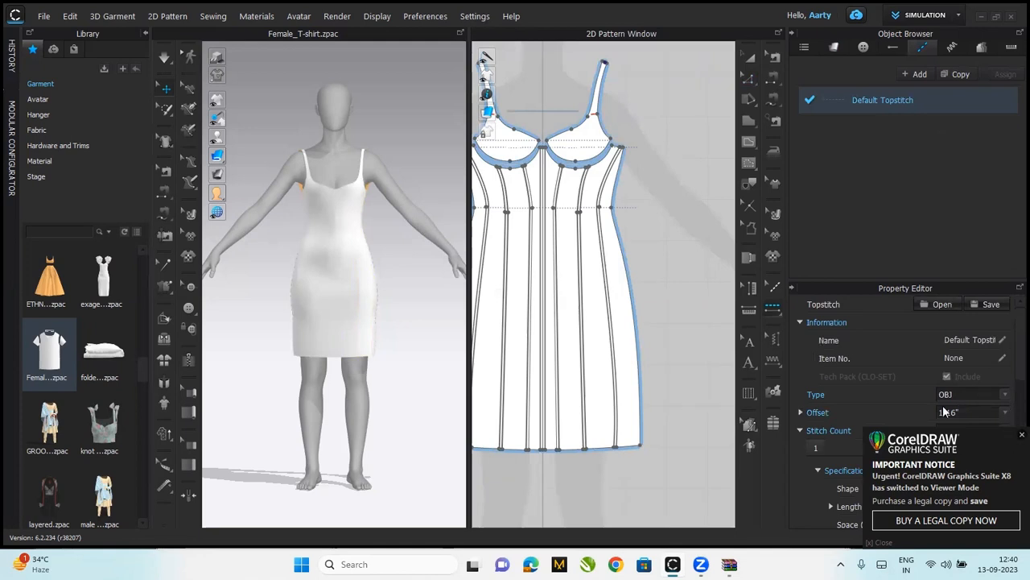
click(1017, 437)
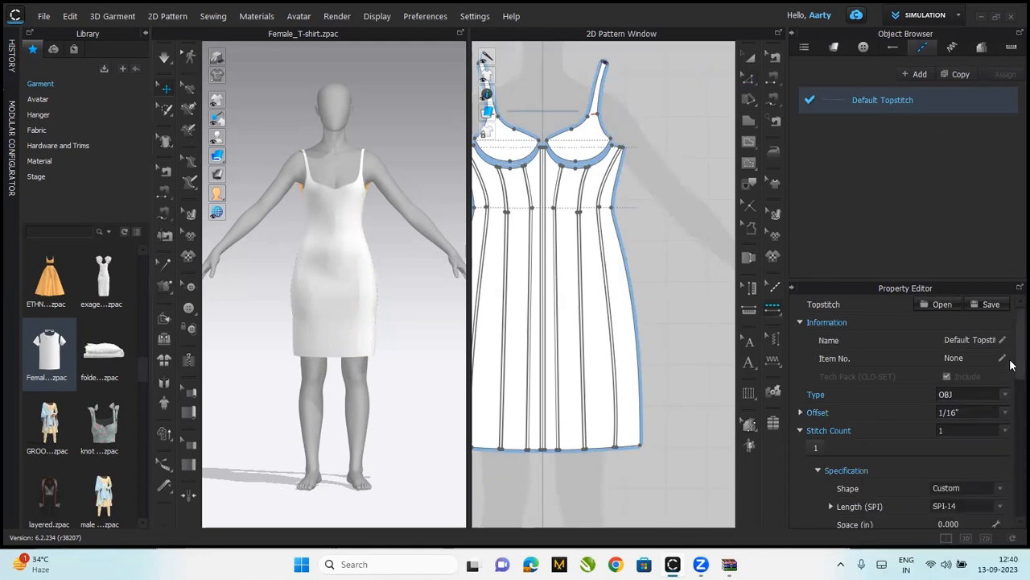
scroll(1012, 364, down, 5)
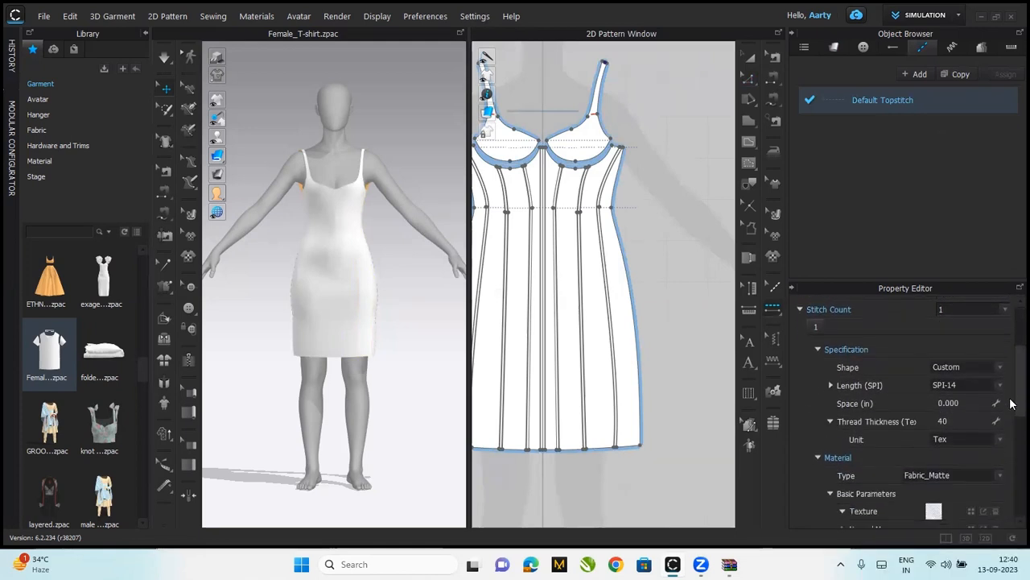
scroll(1012, 395, up, 1)
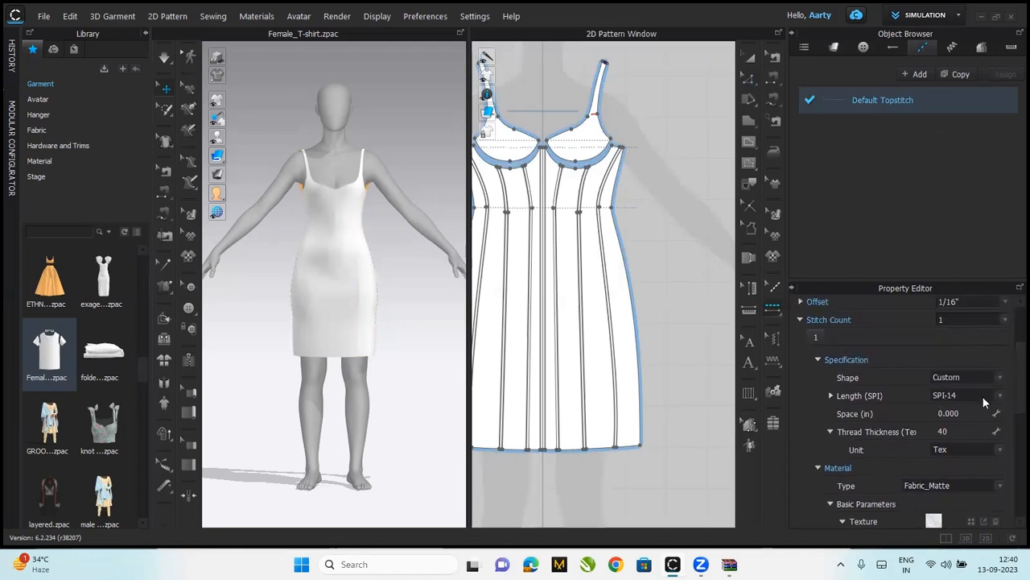
click(961, 435)
text(100)
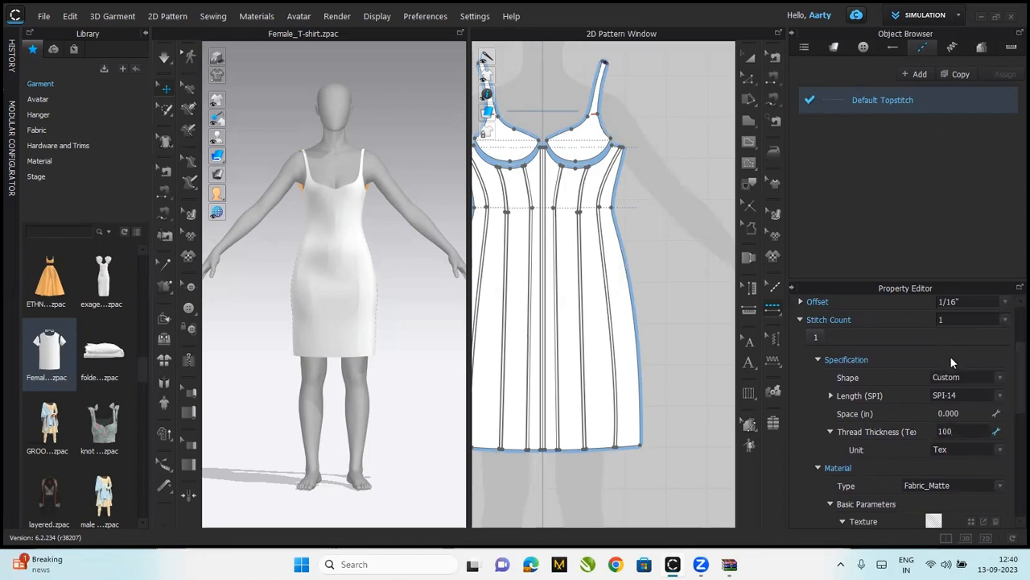
key(Return)
Change the Default Topstitch colour to golden orange E7AD00 and activate Free Topstitch
scroll(1012, 371, down, 4)
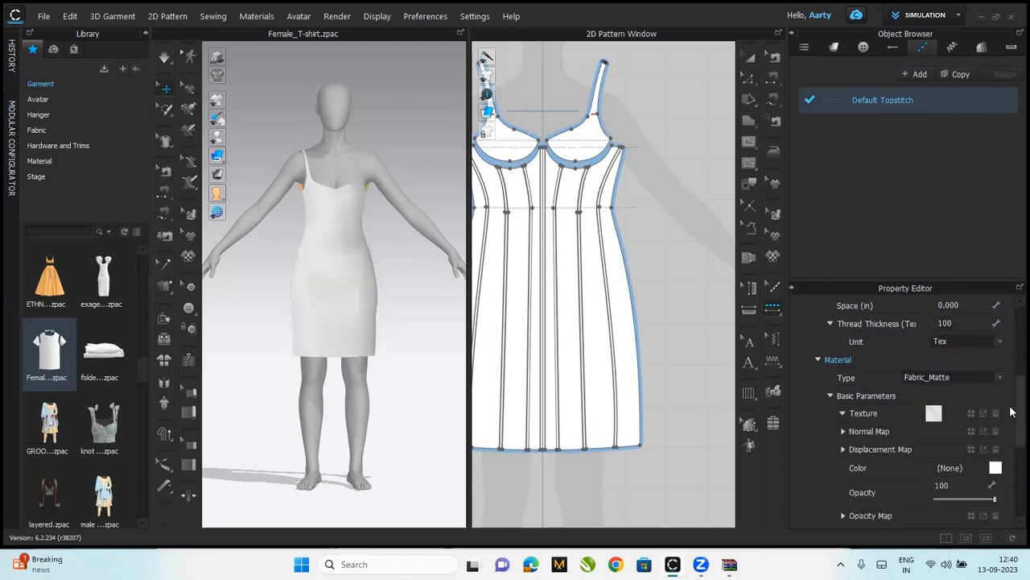
click(906, 435)
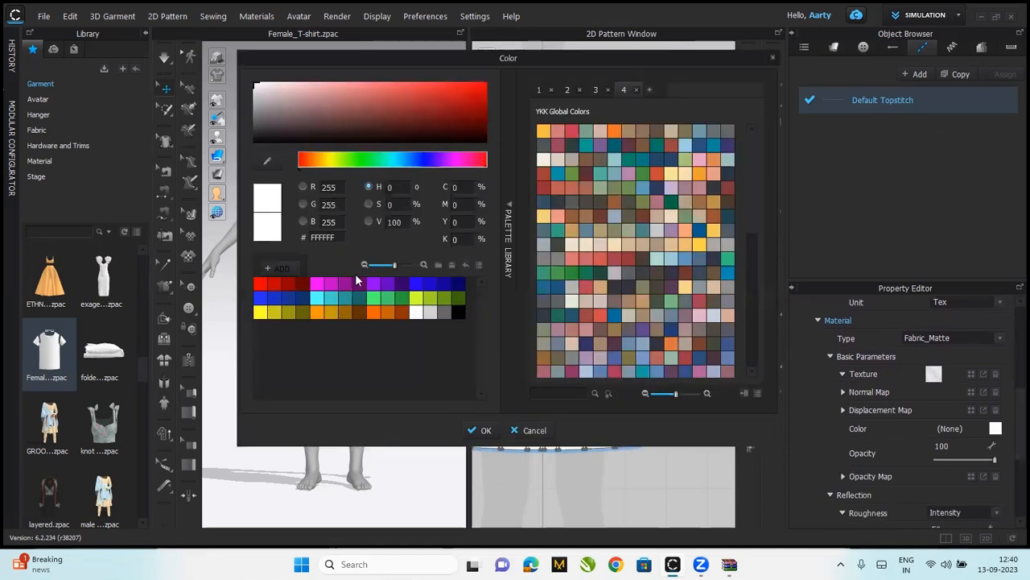
click(329, 313)
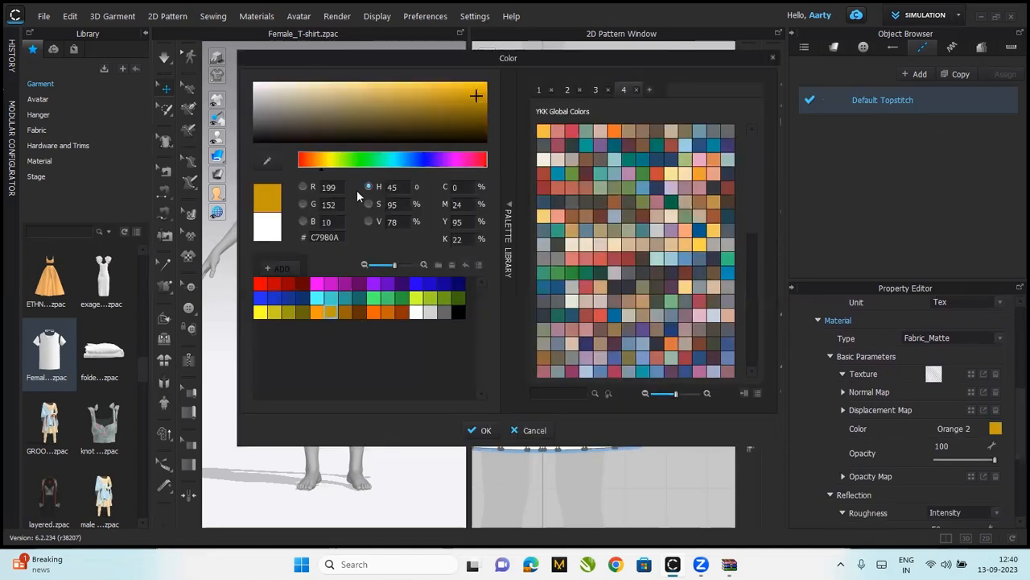
mouse_move(481, 95)
mouse_down()
mouse_move(485, 74)
mouse_move(488, 88)
mouse_up()
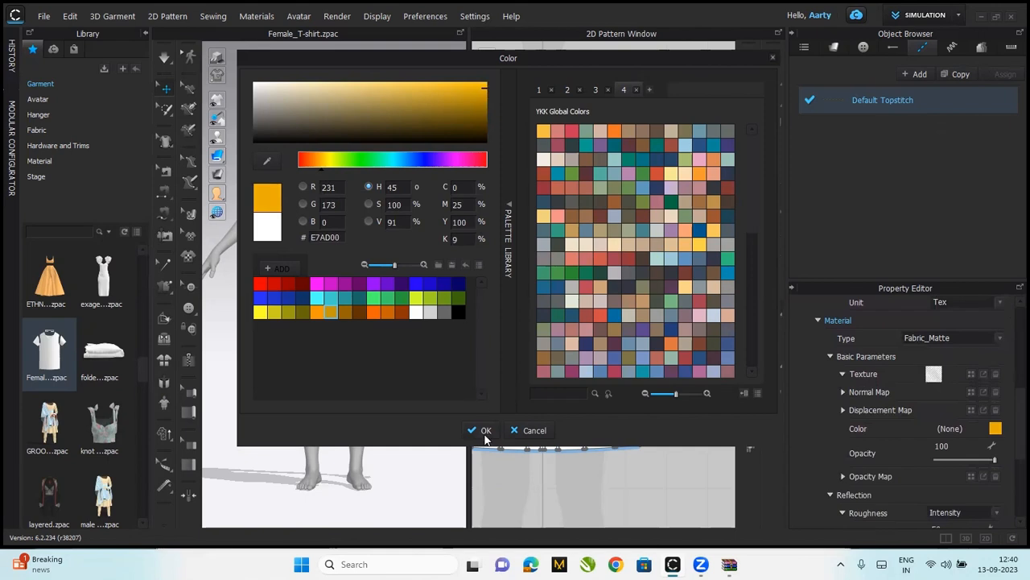
click(485, 431)
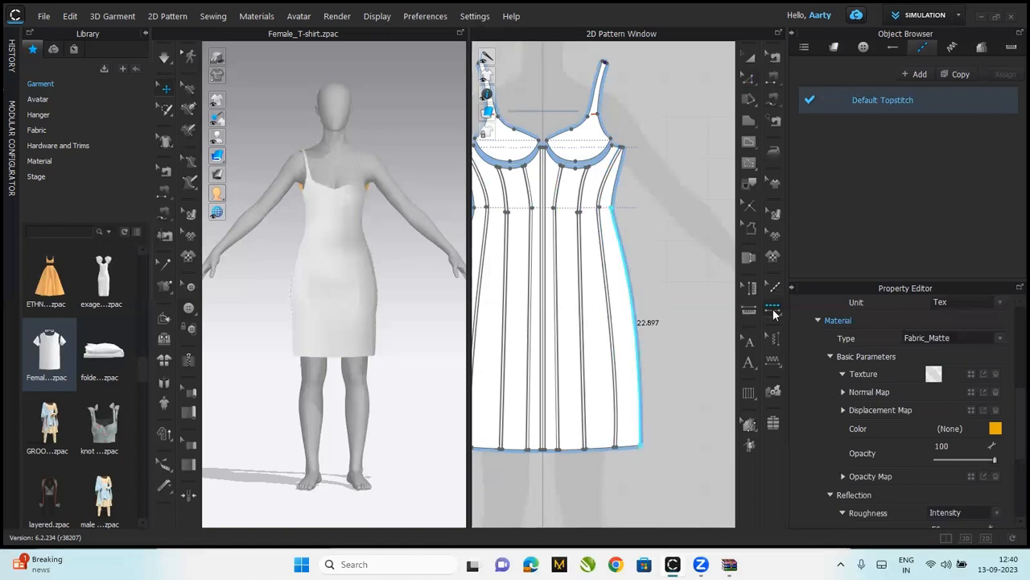
mouse_move(791, 312)
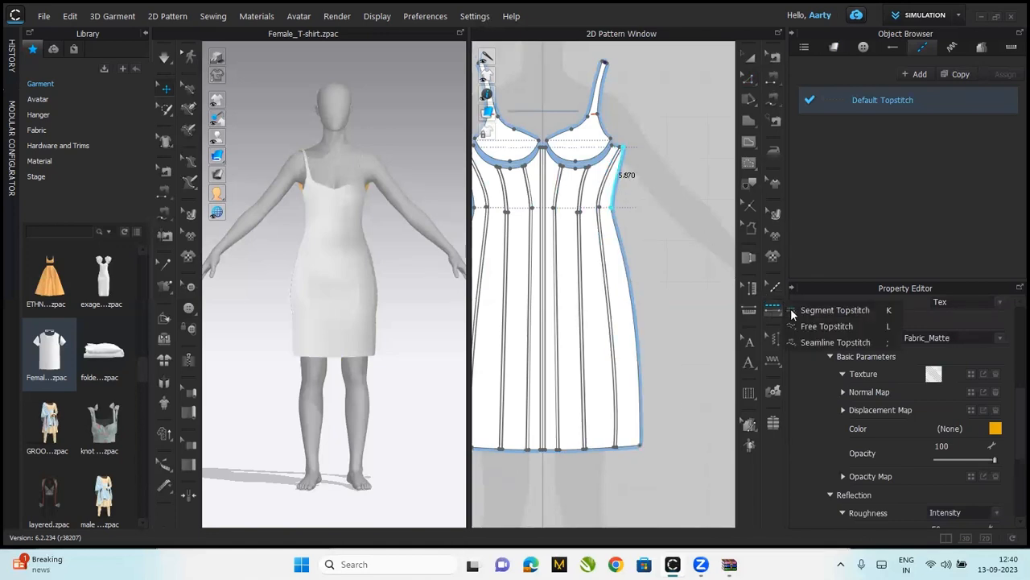
click(814, 325)
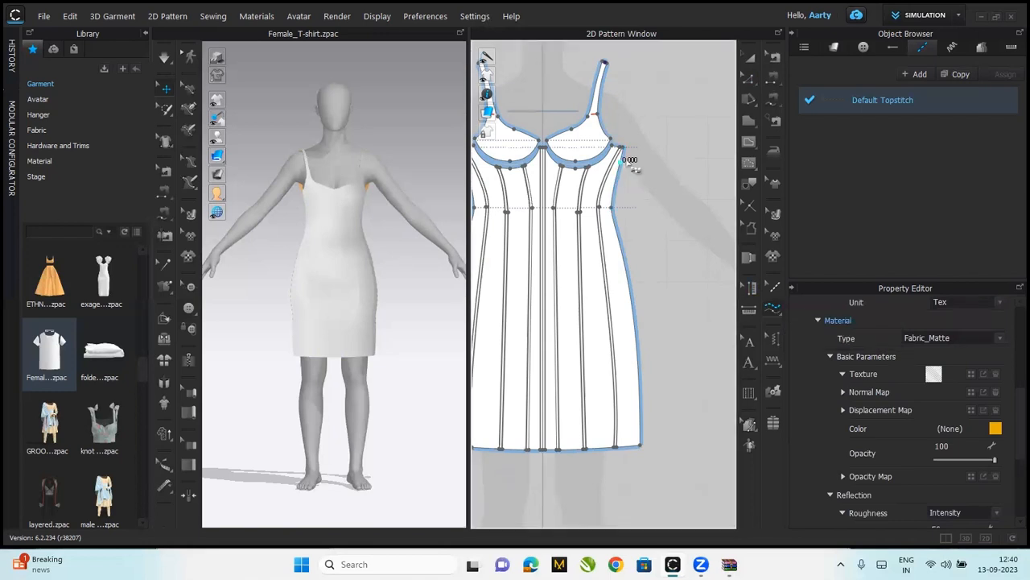
Move the outermost front panel, the side panel, the seam strips between them and the middle front panel outward, leaving gaps between the pieces
click(755, 57)
drag(612, 258, 625, 295)
click(608, 295)
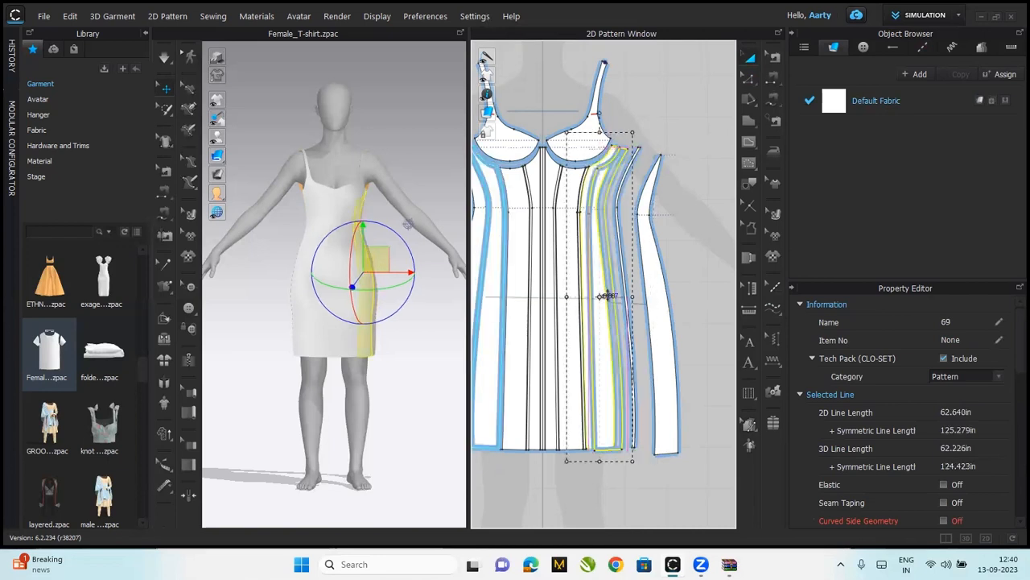
click(579, 302)
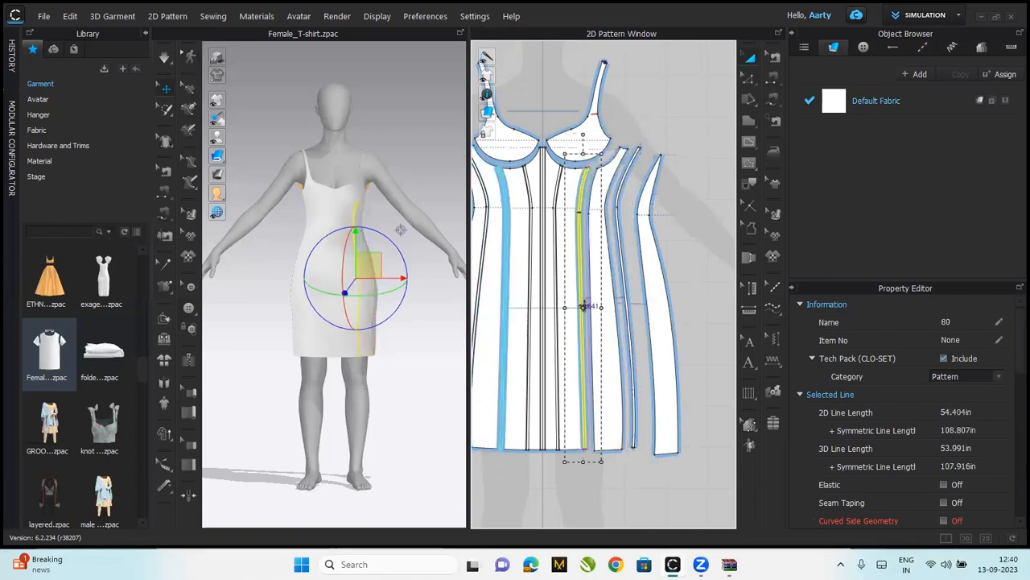
drag(660, 329, 578, 325)
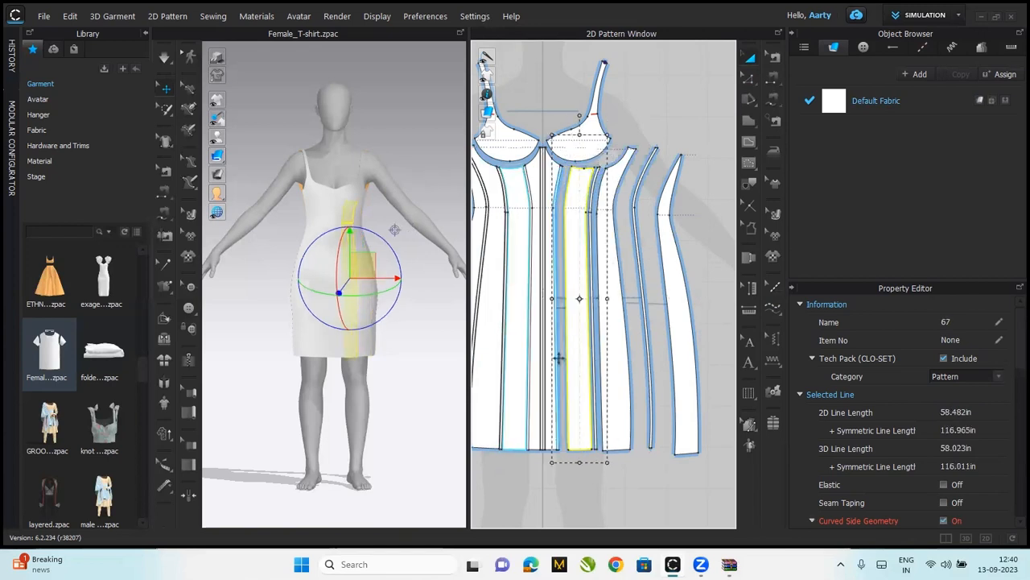
Separate the middle front panel from the narrow seam strip on its inner side by spacing both pieces apart
click(557, 354)
drag(561, 355, 564, 357)
scroll(564, 357, up, 5)
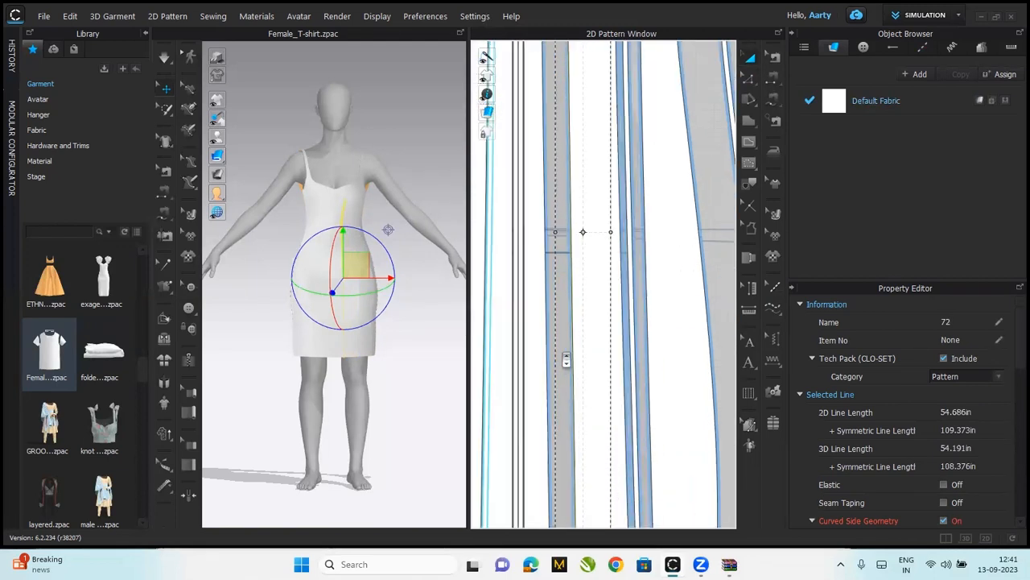
drag(588, 311, 588, 315)
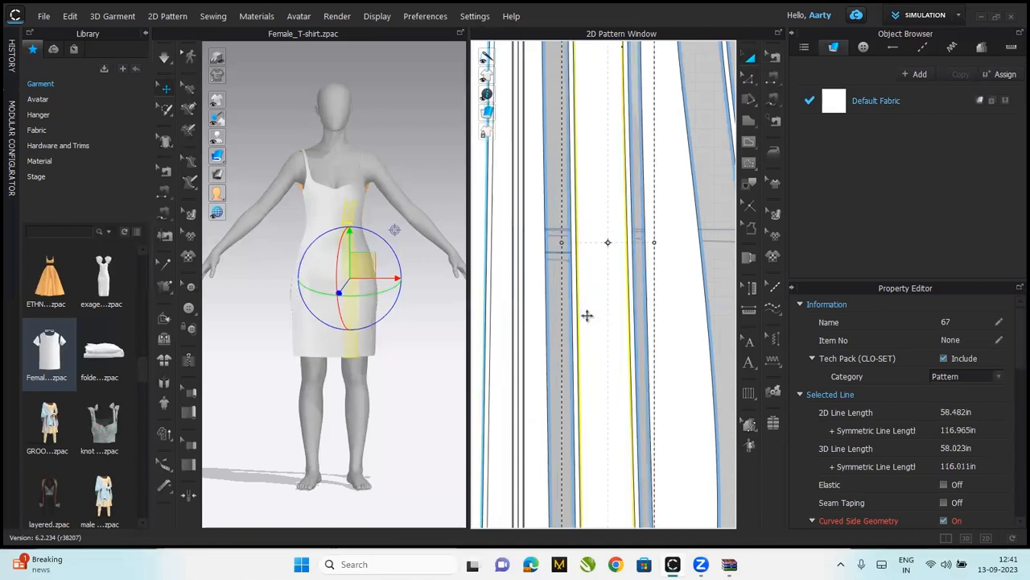
click(563, 315)
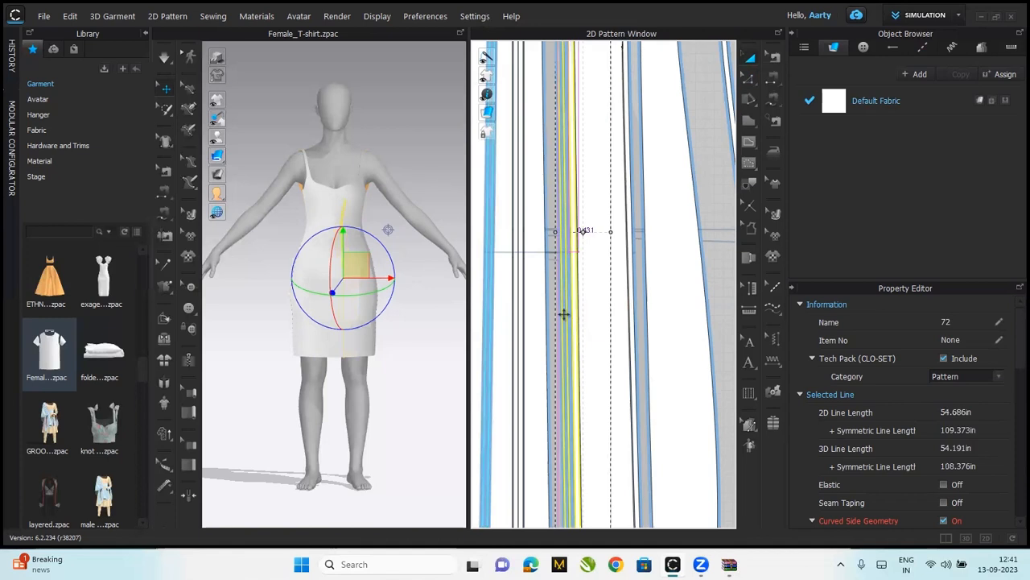
click(590, 342)
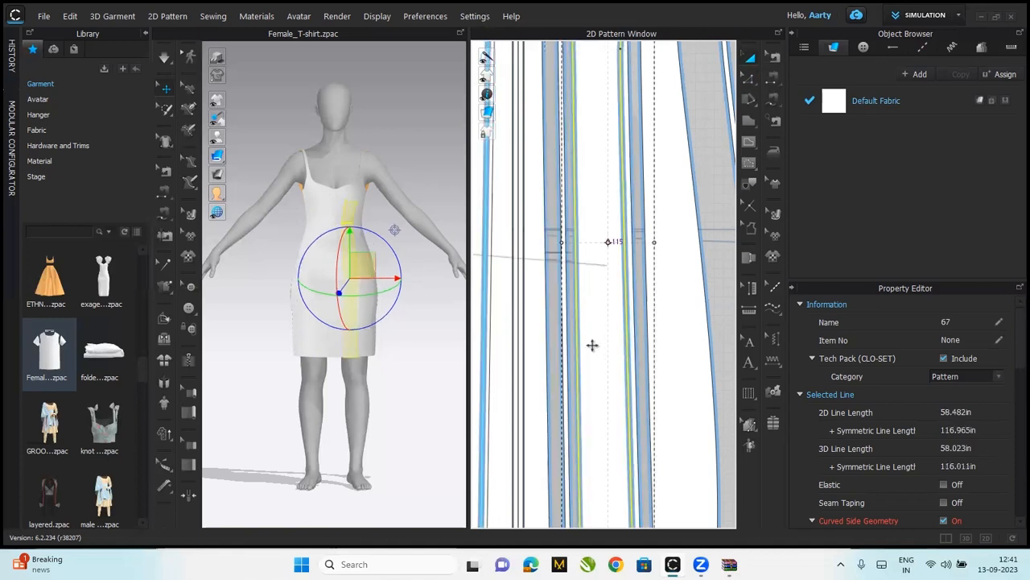
Space the innermost front panel and the narrow centre front strip away from their neighbouring pieces, leaving nothing selected
click(548, 354)
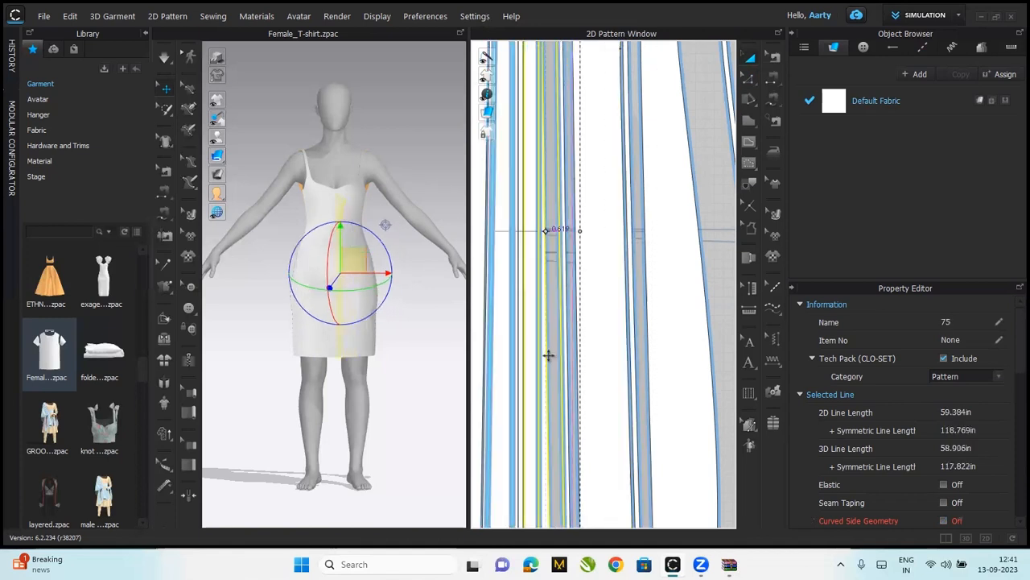
click(521, 367)
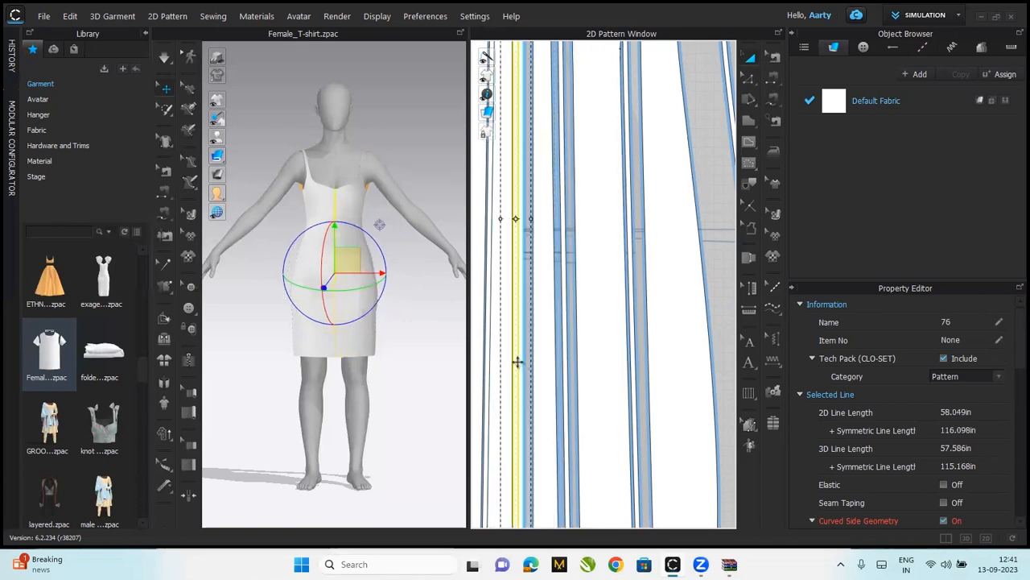
scroll(656, 225, down, 5)
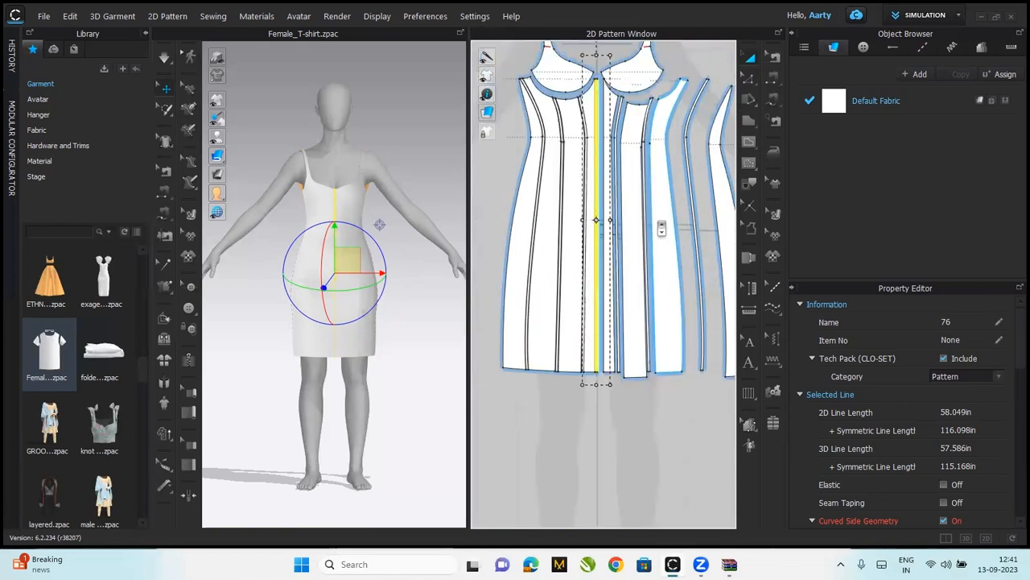
click(589, 431)
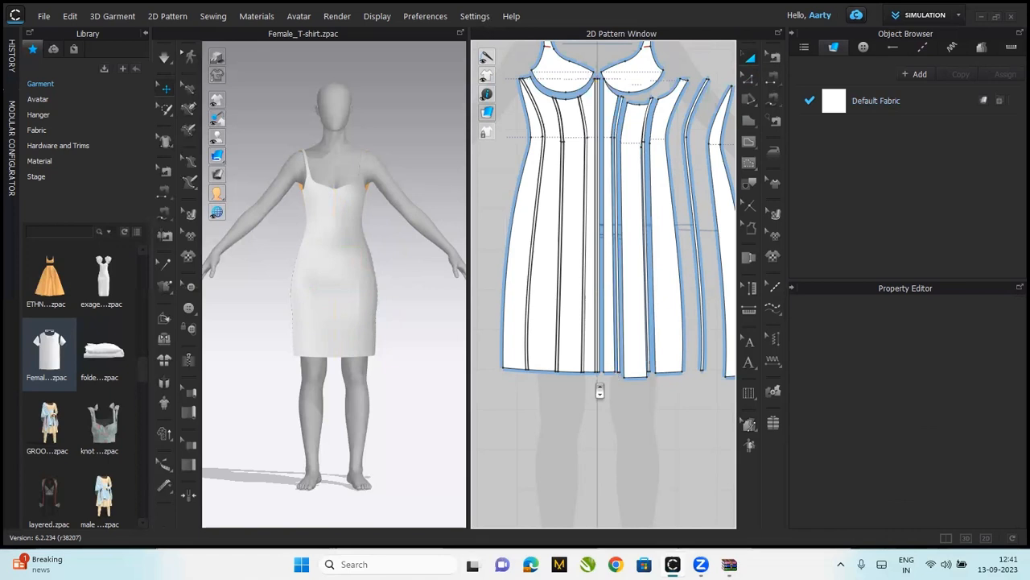
Move the centre front strip outward so its inner edge lies on the centre line at the hem
scroll(600, 389, up, 3)
click(607, 322)
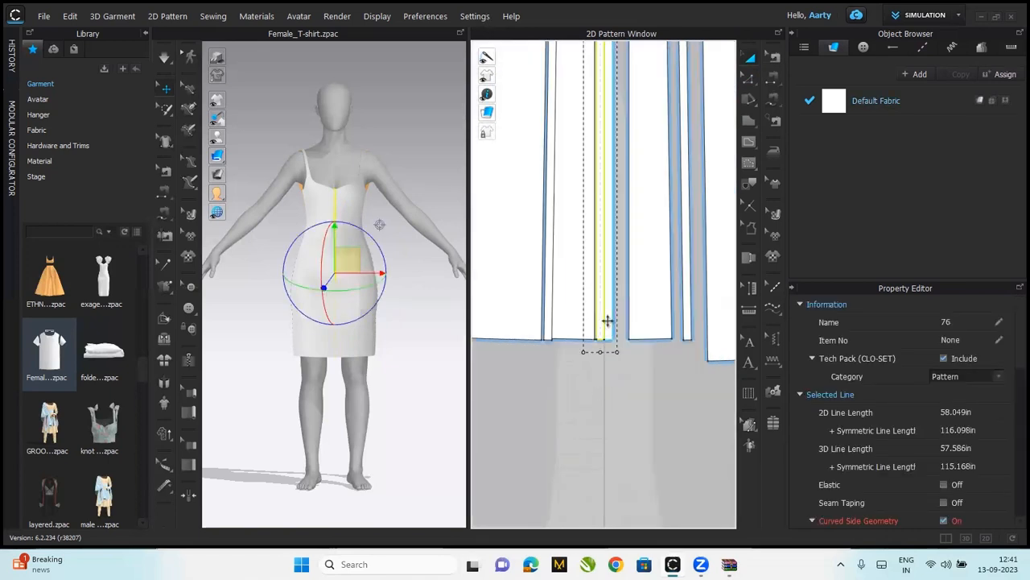
click(609, 395)
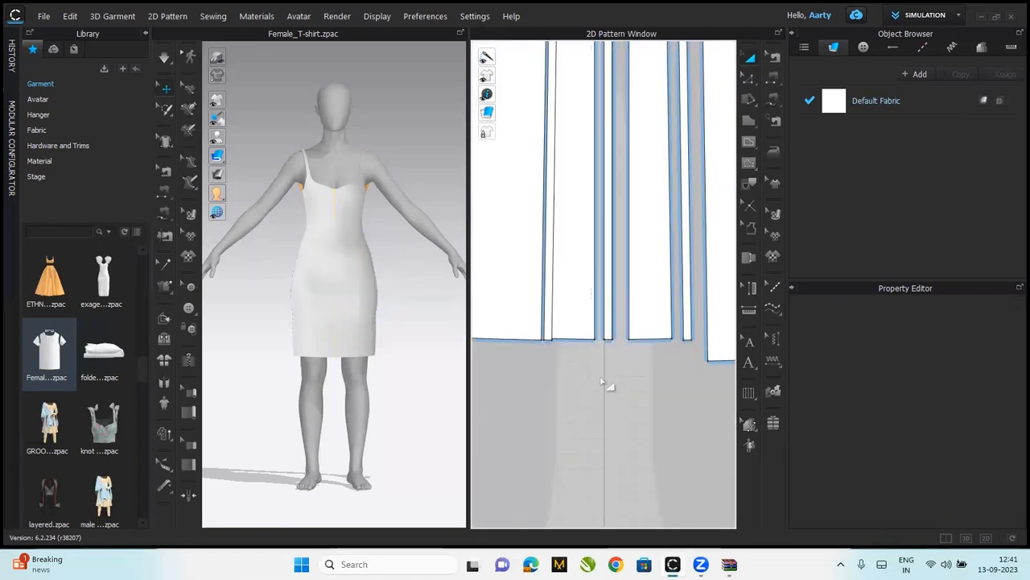
click(611, 327)
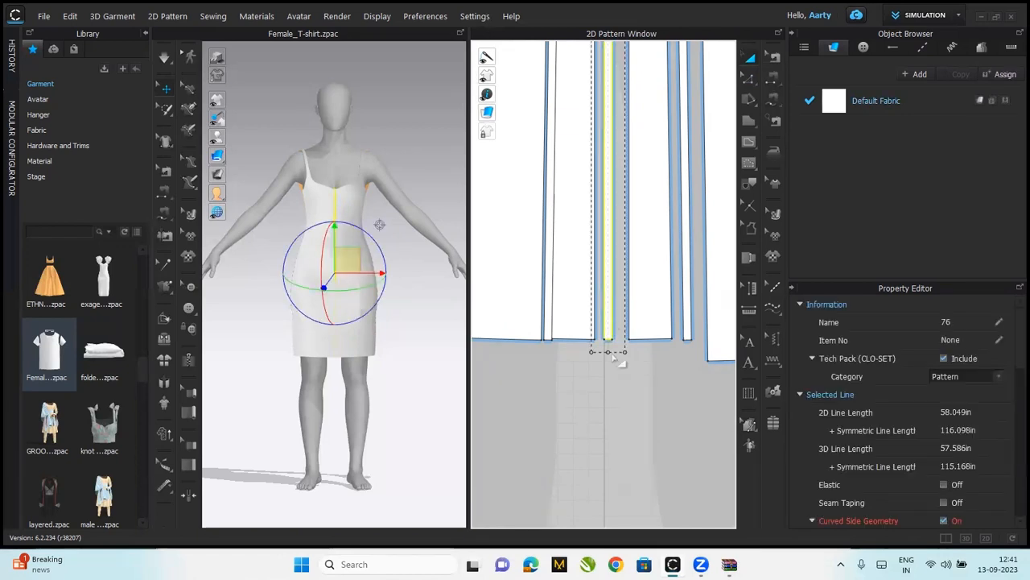
click(615, 360)
click(613, 316)
scroll(619, 324, down, 1)
scroll(619, 323, up, 2)
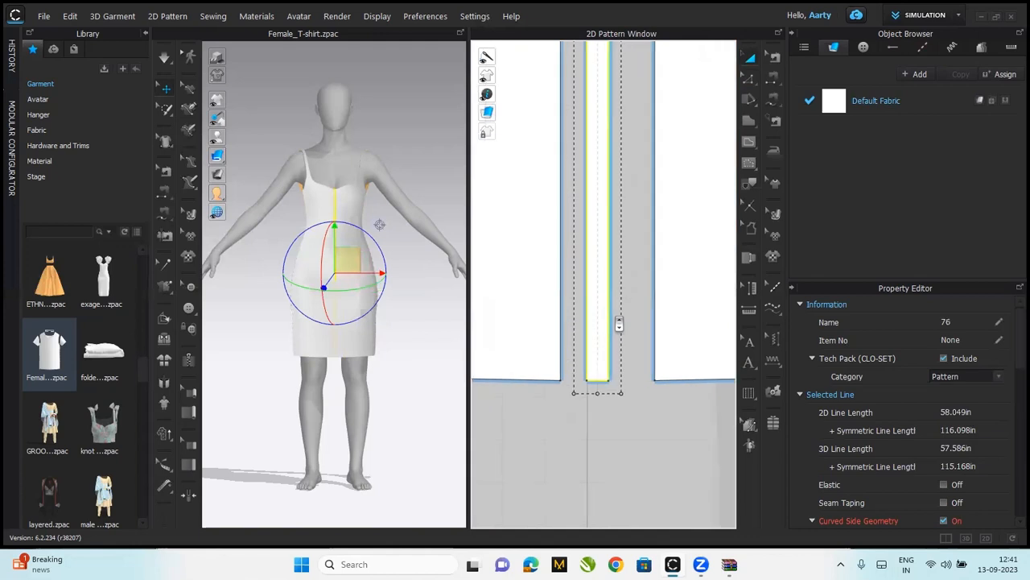
Start an internal line at the midpoint of the centre front strip's hem edge, running up the strip
click(598, 380)
click(597, 380)
scroll(597, 380, down, 5)
middle_drag(474, 400, 463, 392)
scroll(616, 293, down, 3)
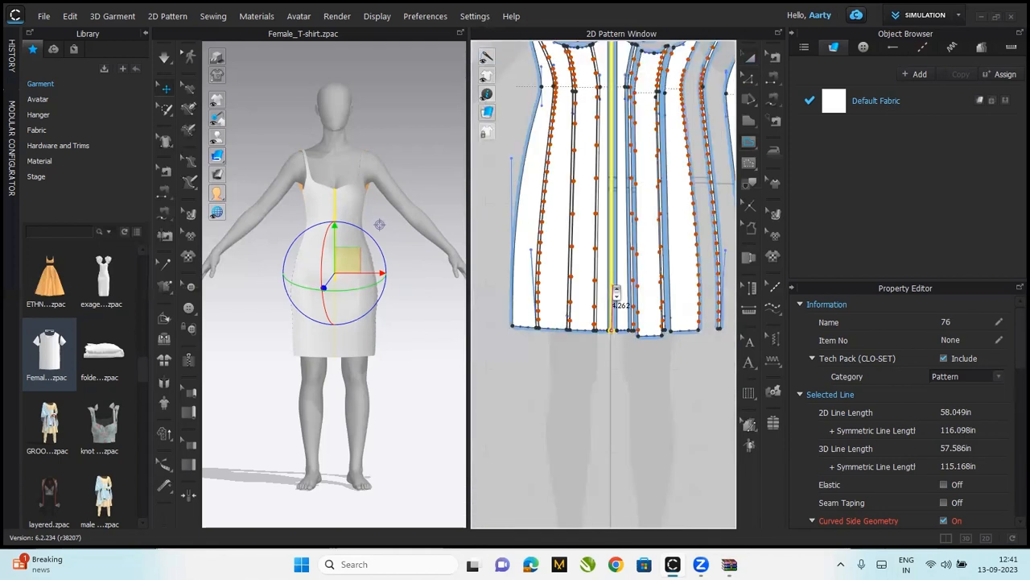
Draw a lengthwise internal line down the middle of the narrow centre-front strip and cut the strip along it
scroll(616, 292, down, 3)
scroll(614, 175, up, 5)
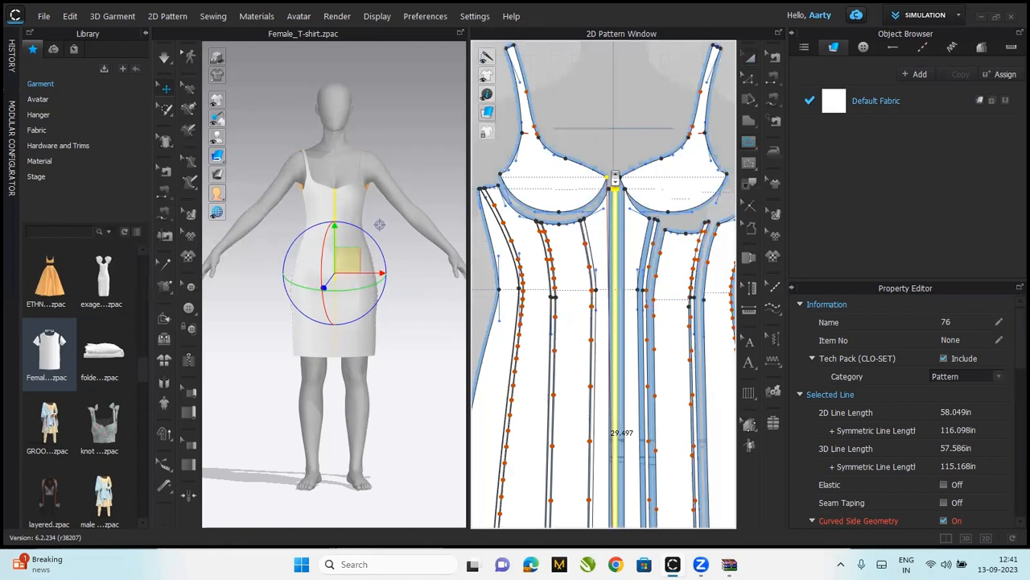
scroll(614, 175, up, 6)
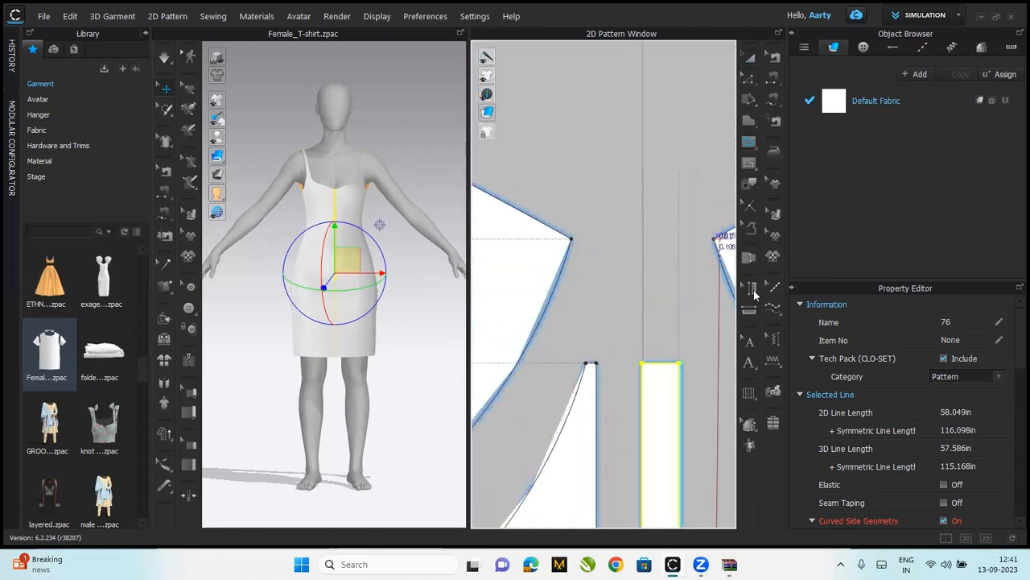
middle_drag(659, 365, 653, 364)
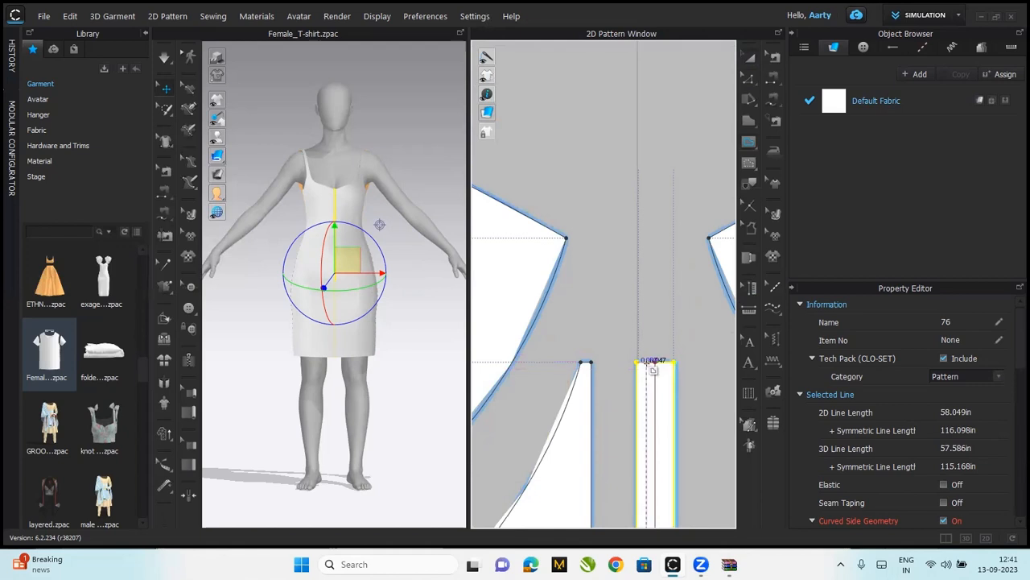
double_click(653, 366)
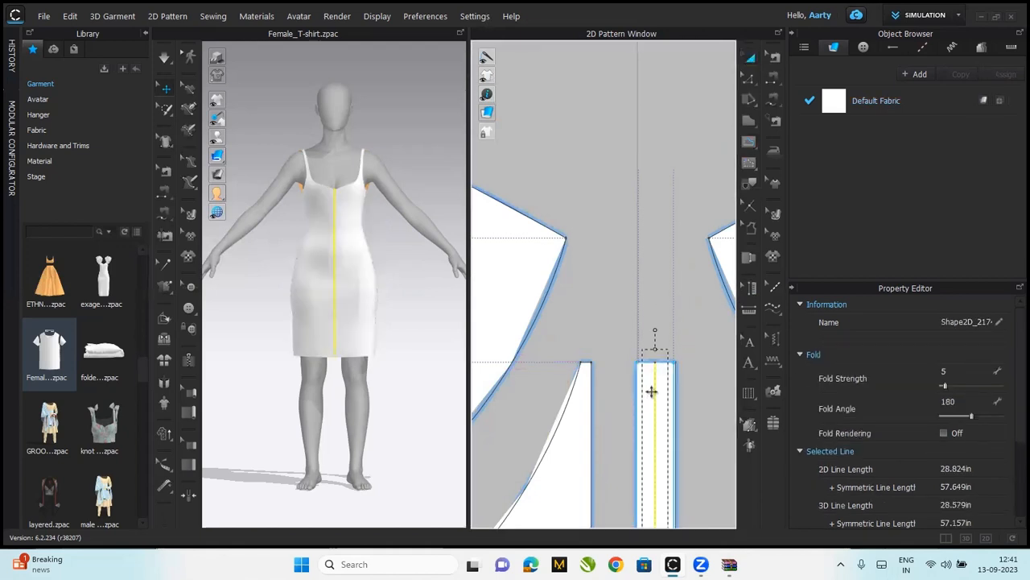
right_click(654, 391)
click(698, 239)
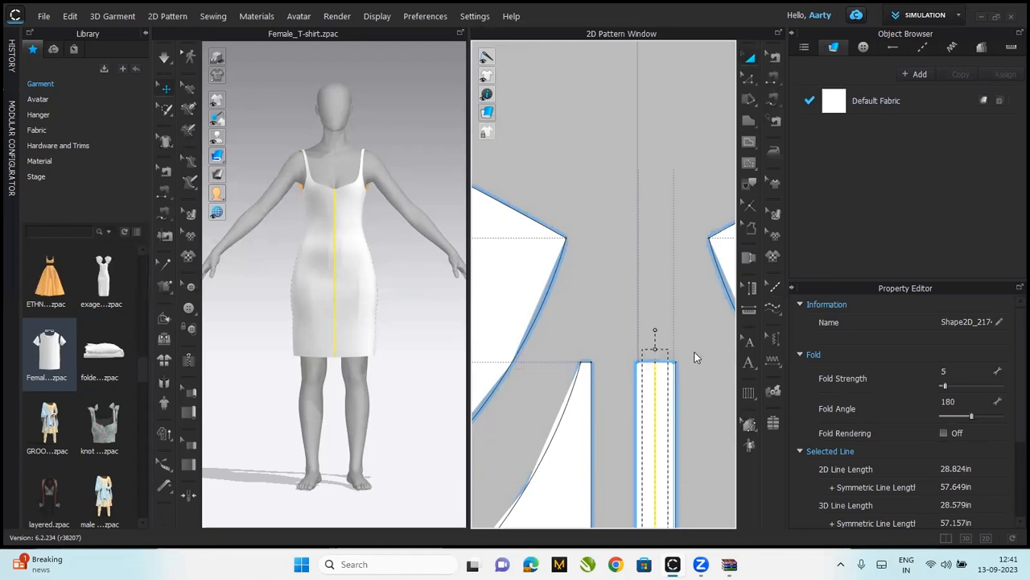
Move the cut halves of the centre strip apart and undo the moves and the cut
click(685, 399)
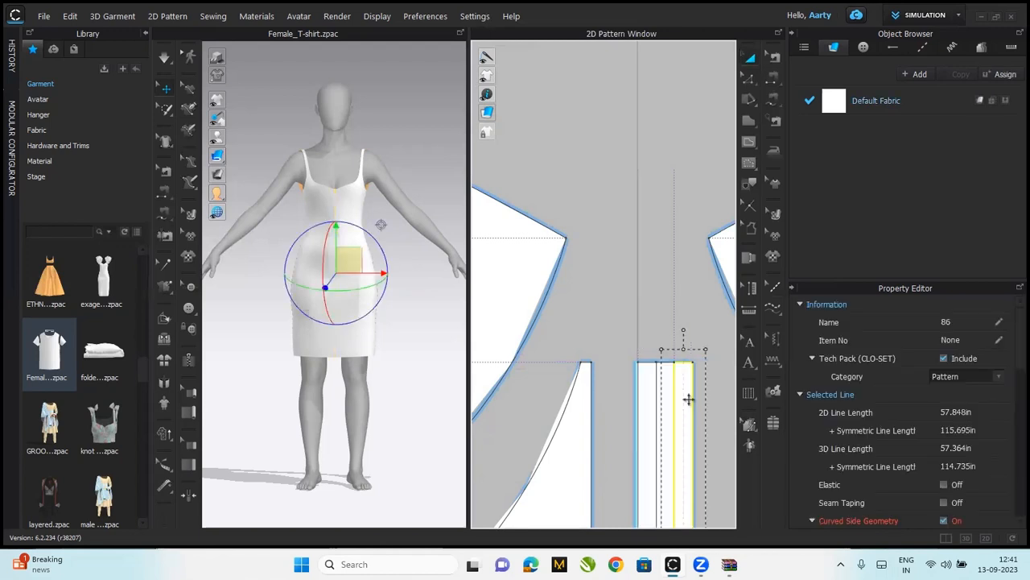
drag(689, 403, 689, 210)
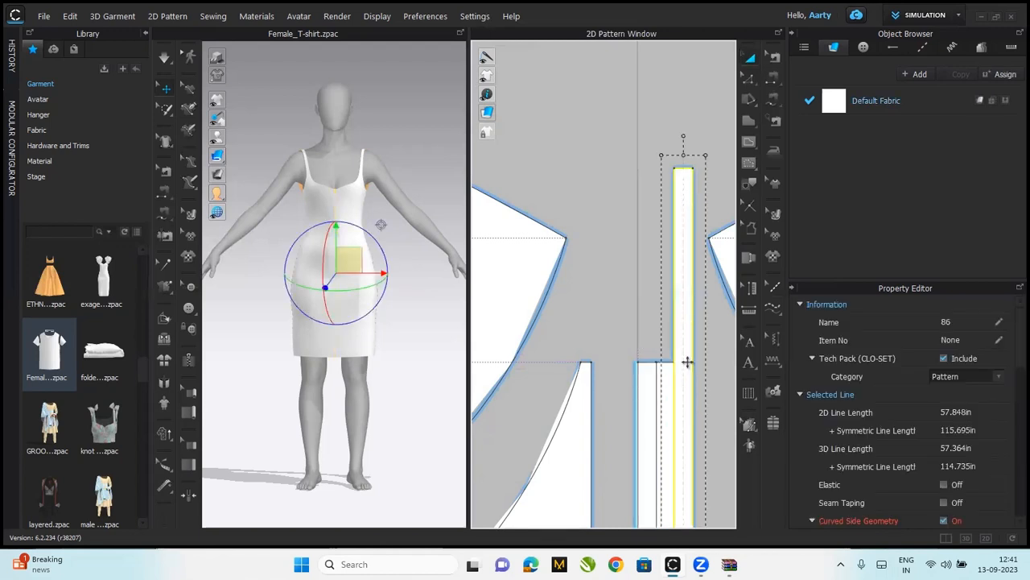
drag(687, 362, 725, 425)
drag(654, 415, 688, 423)
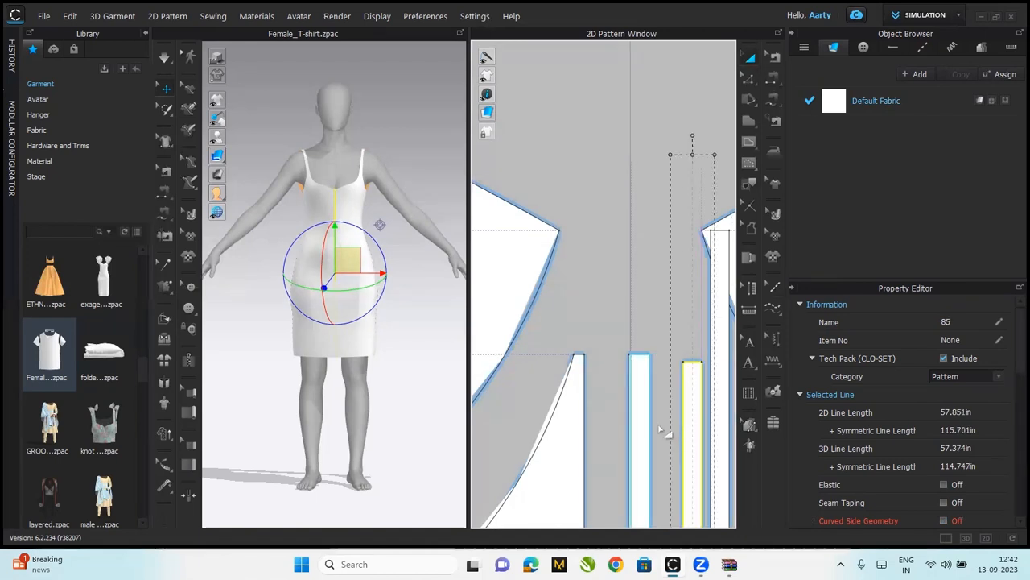
key(ctrl+z)
key(ctrl+z)
key(ctrl+z)
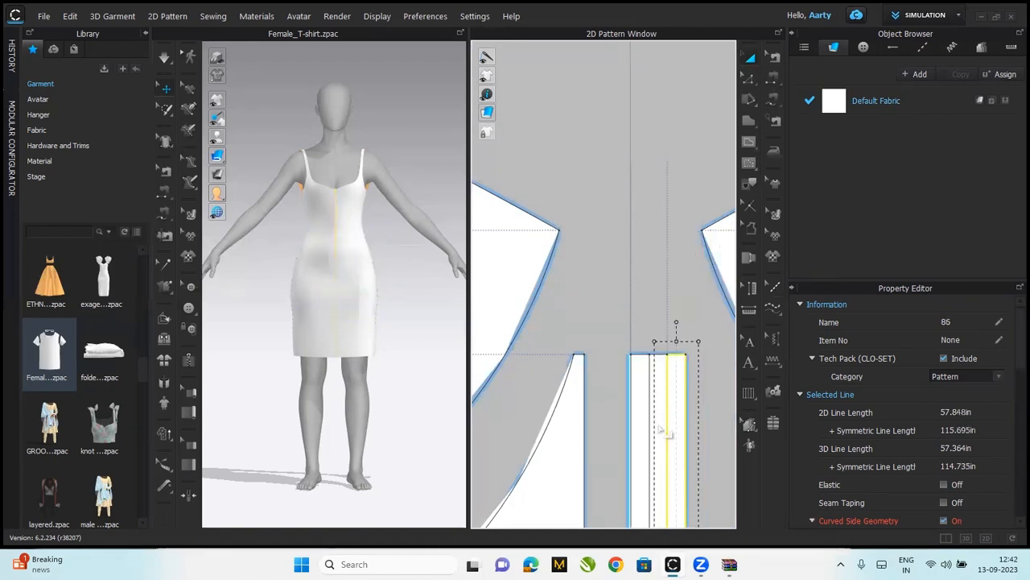
key(ctrl+z)
Move the overlapping centre-front strips apart so they lie side by side, and check the length of their top edges
click(660, 430)
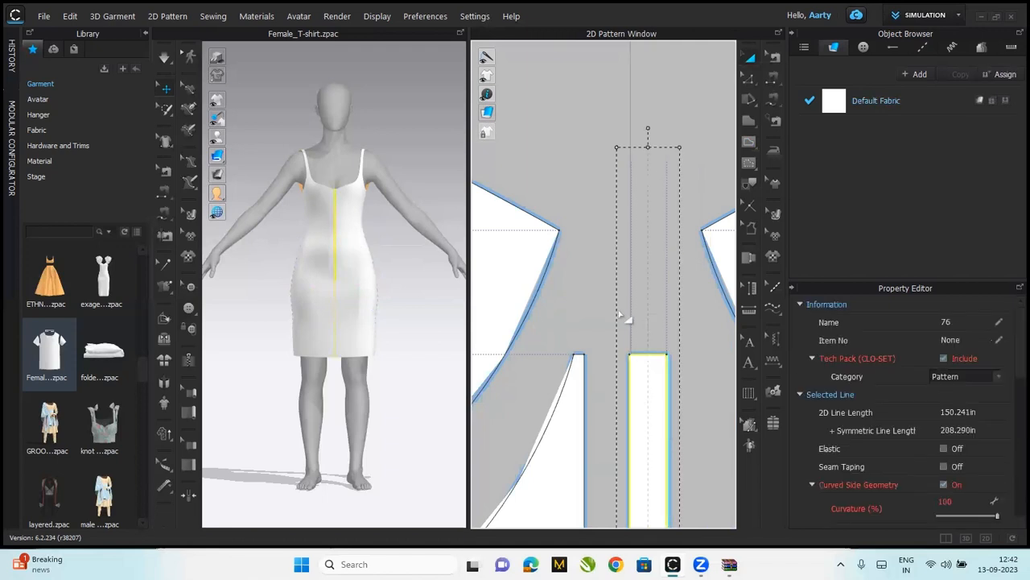
drag(658, 405, 681, 428)
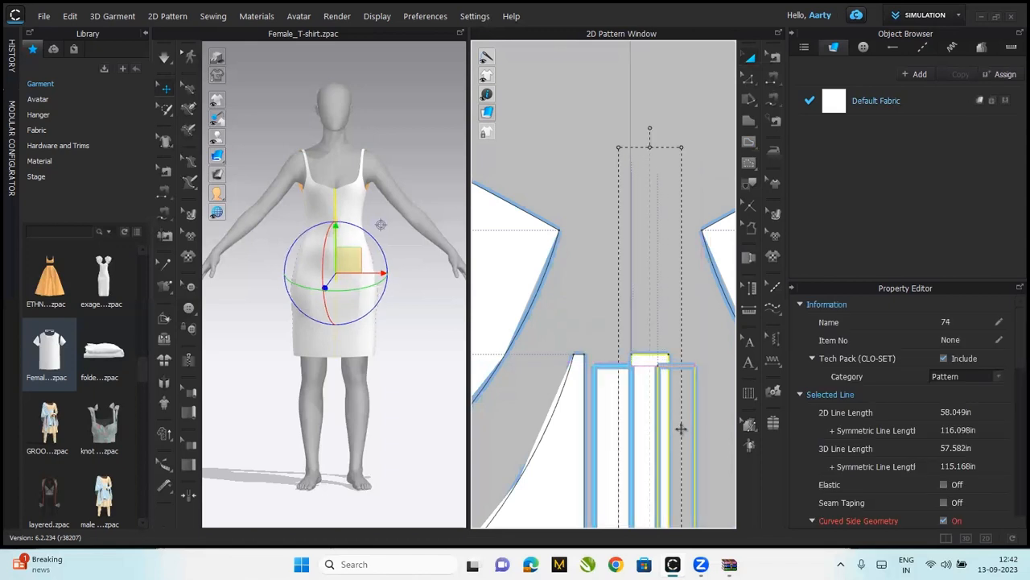
click(655, 328)
key(z)
click(619, 365)
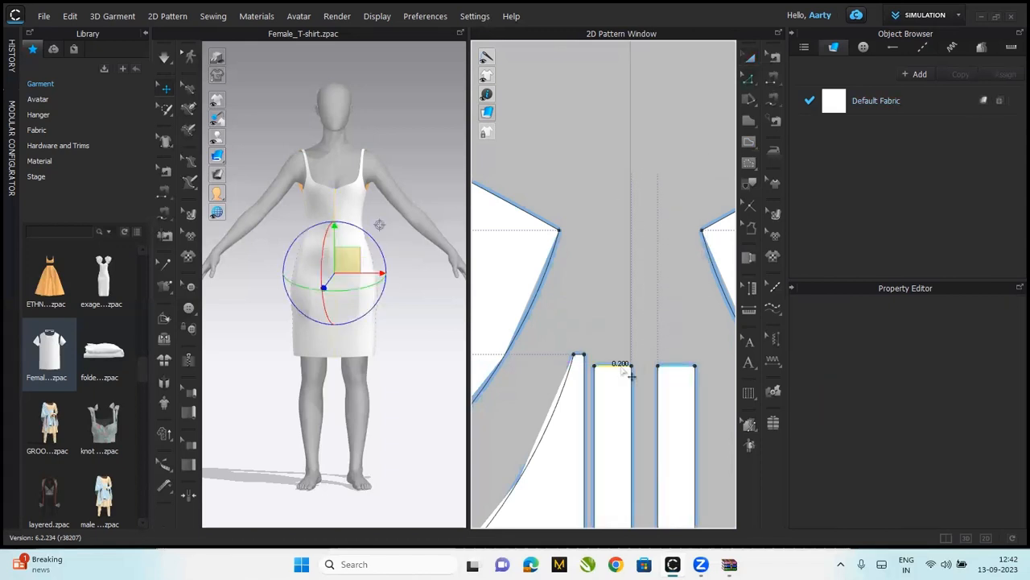
click(672, 368)
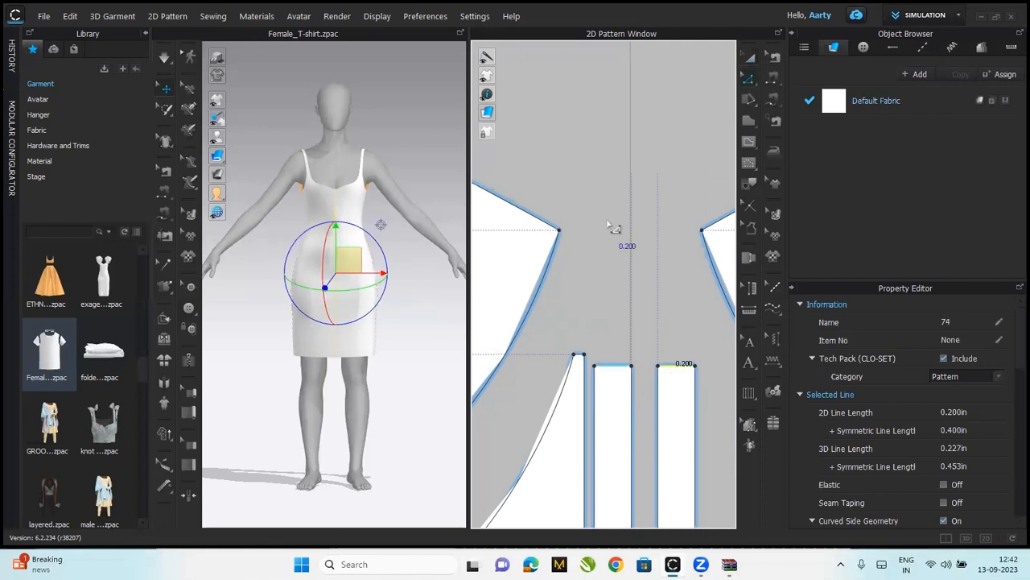
scroll(609, 228, down, 10)
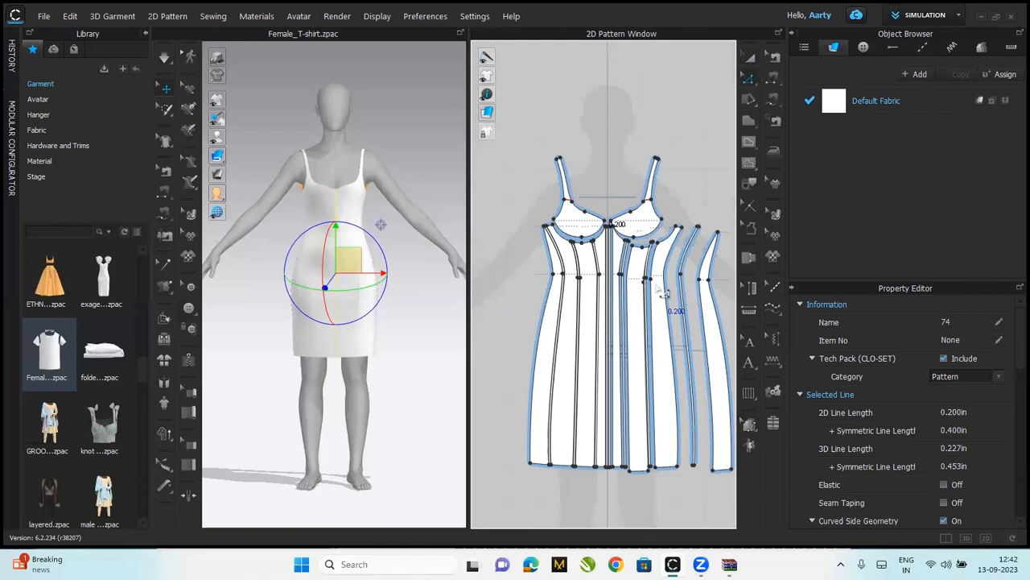
Add Default Topstitch along the panel edges bordering the narrow side strip and inspect the stitching on the 3D dress
click(773, 308)
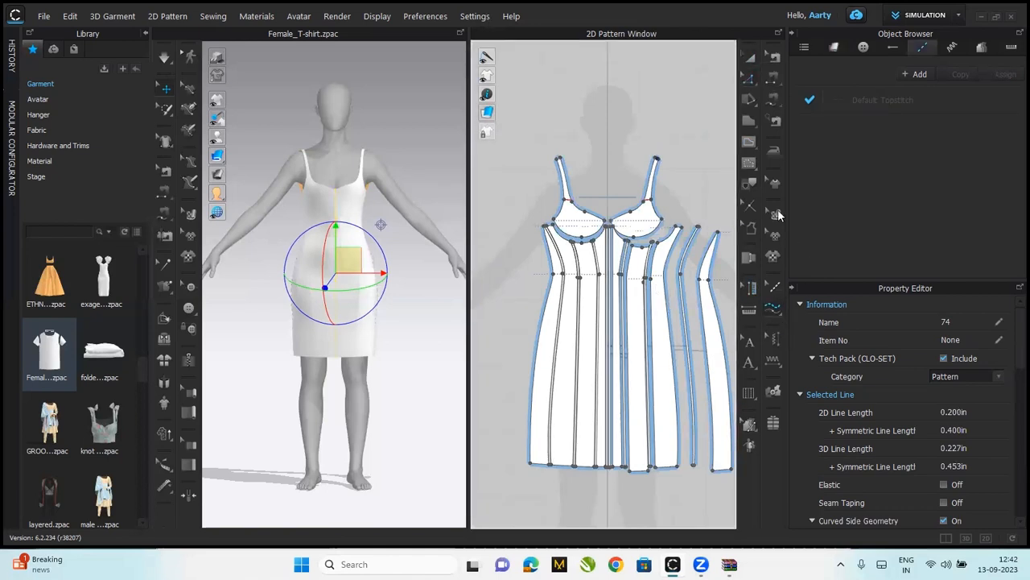
click(876, 103)
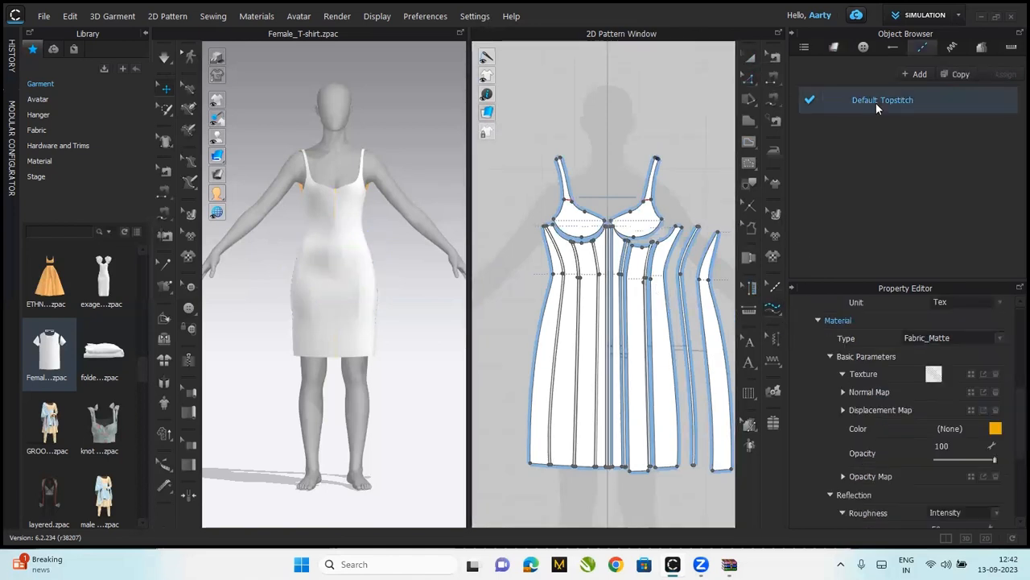
click(701, 226)
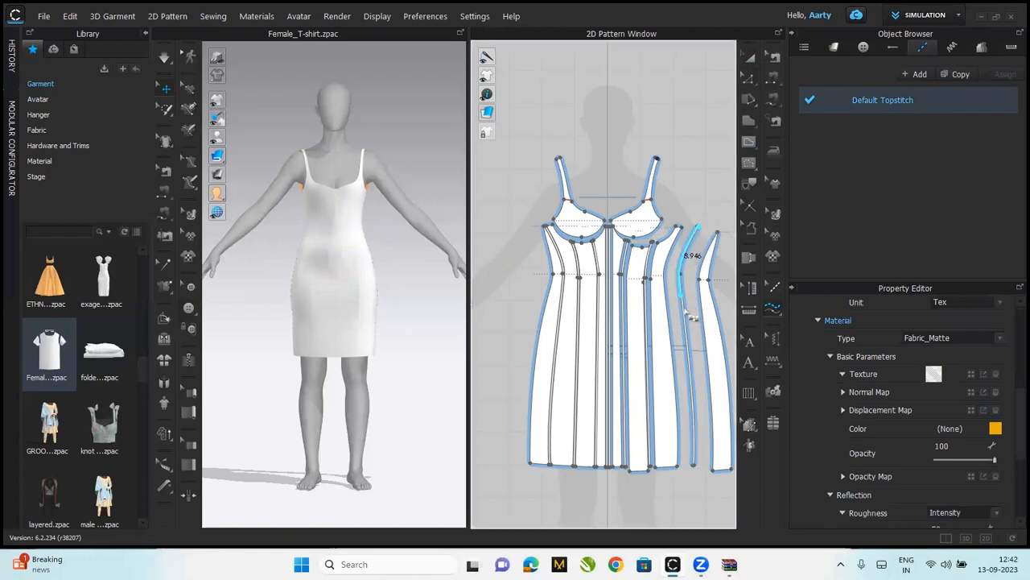
click(695, 465)
click(717, 235)
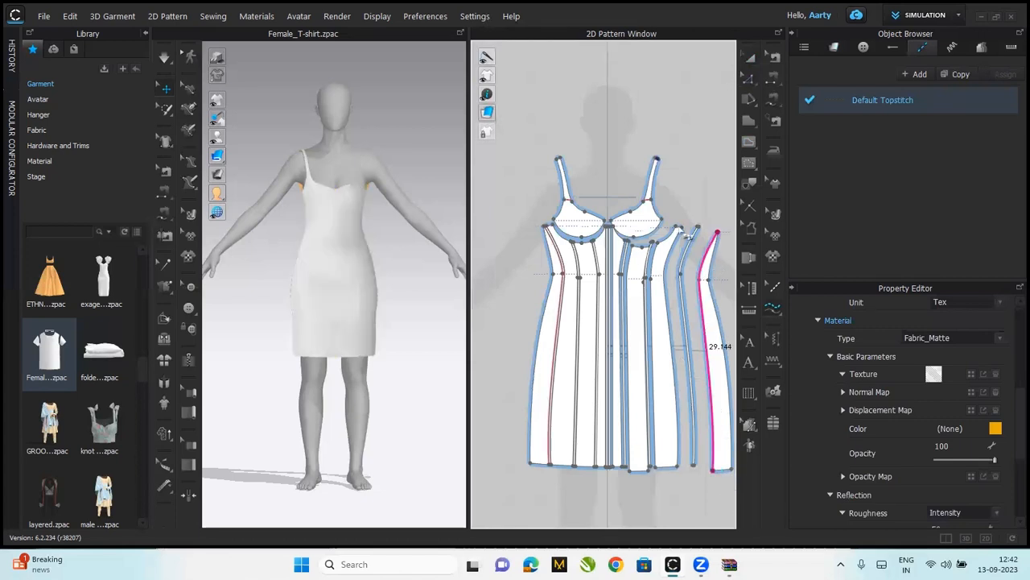
click(680, 232)
click(692, 466)
scroll(387, 213, up, 10)
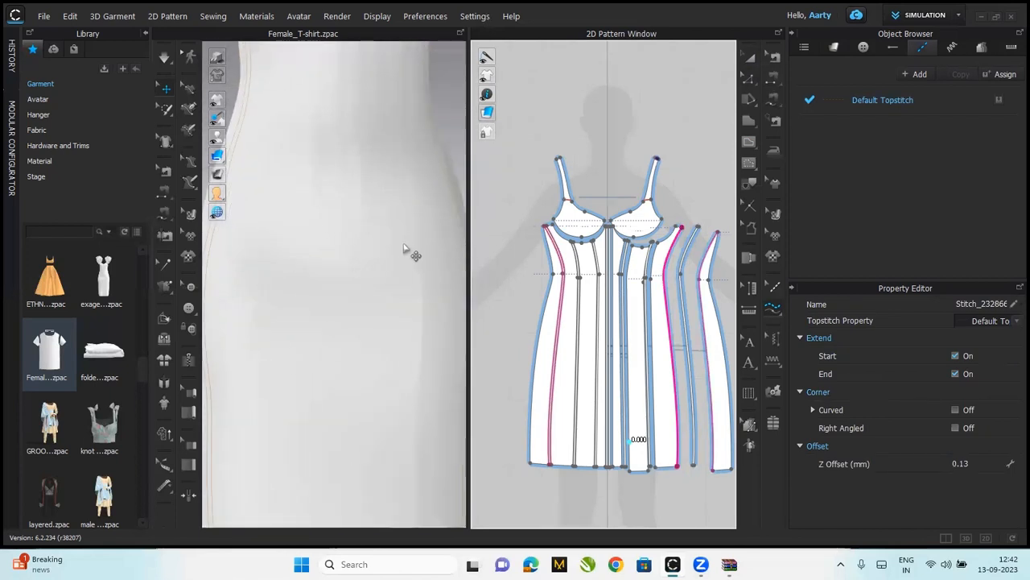
middle_drag(429, 296, 349, 386)
right_drag(357, 358, 324, 349)
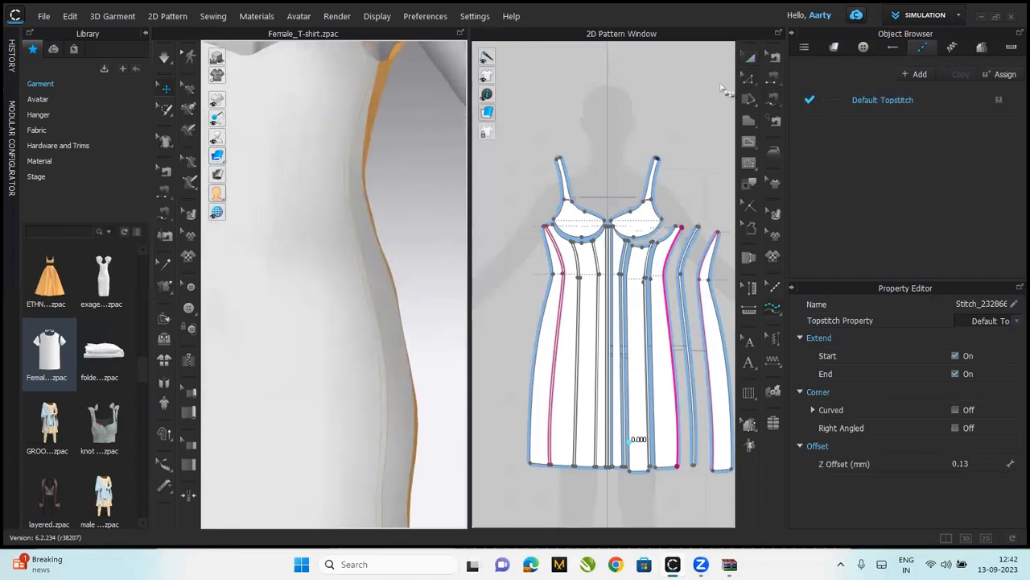
Select all the narrow strips between the dress panels, including both centre strips, and undo a trial move of the selection
click(749, 57)
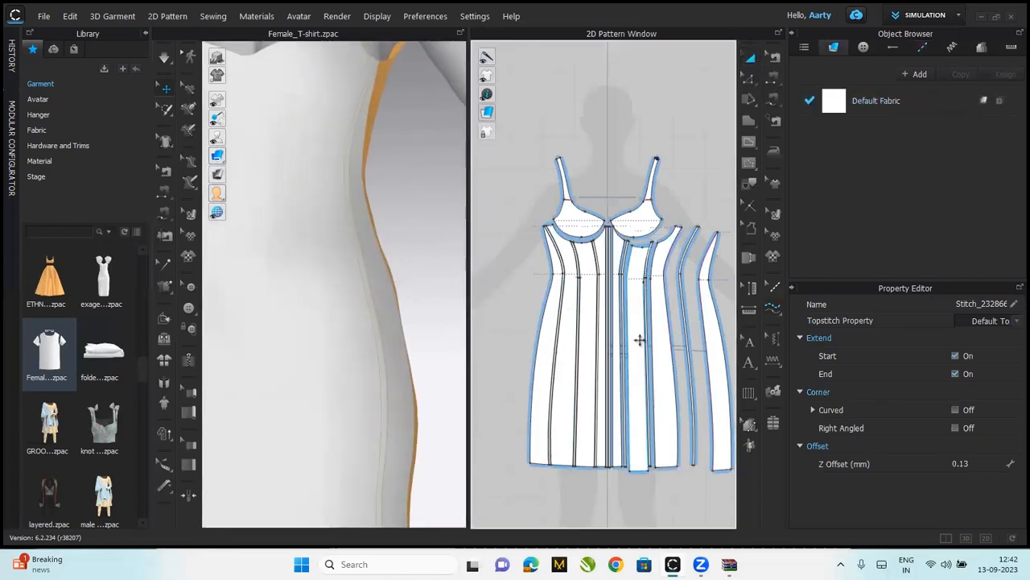
click(689, 351)
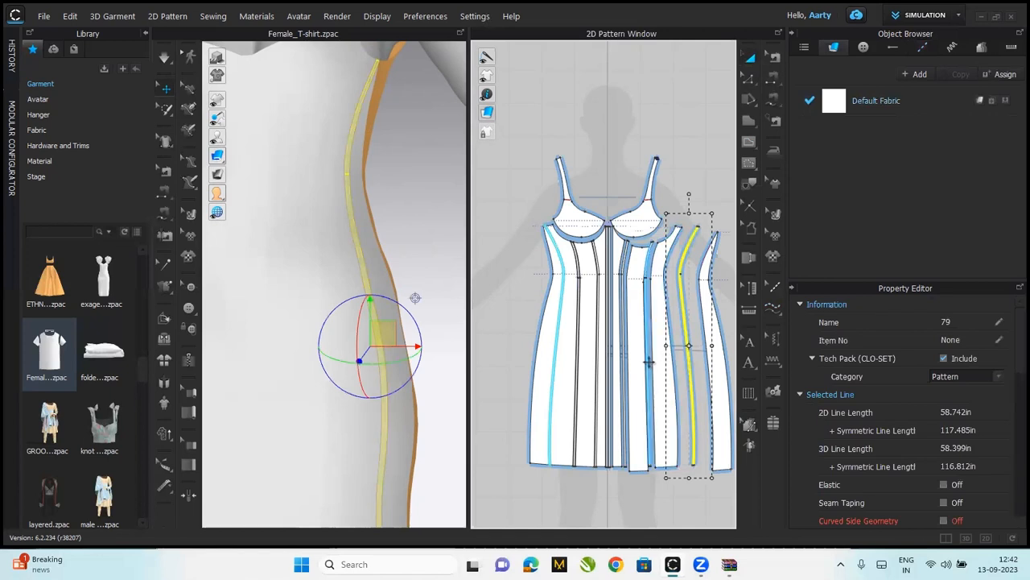
shift+click(649, 362)
shift+click(622, 363)
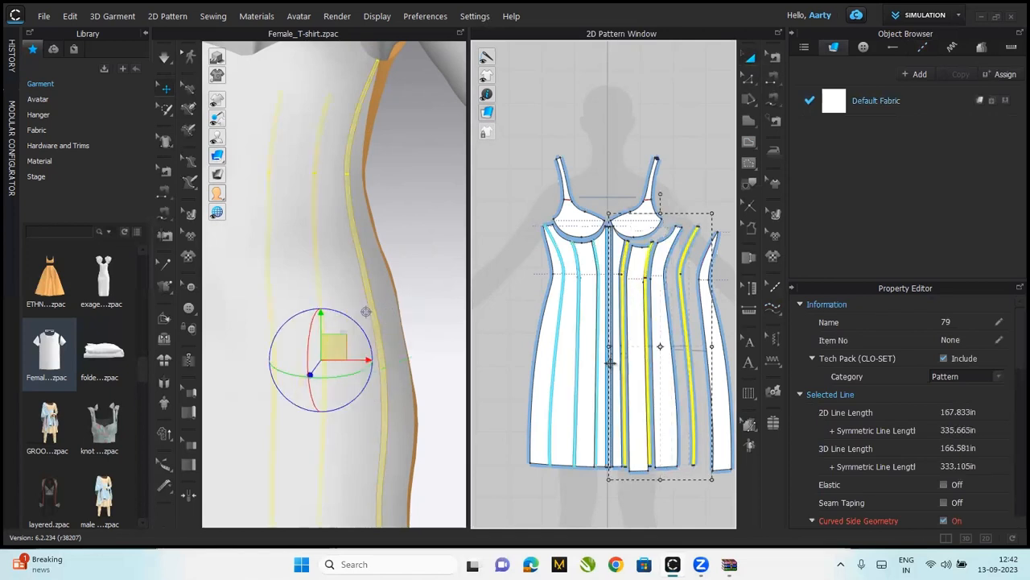
shift+click(577, 361)
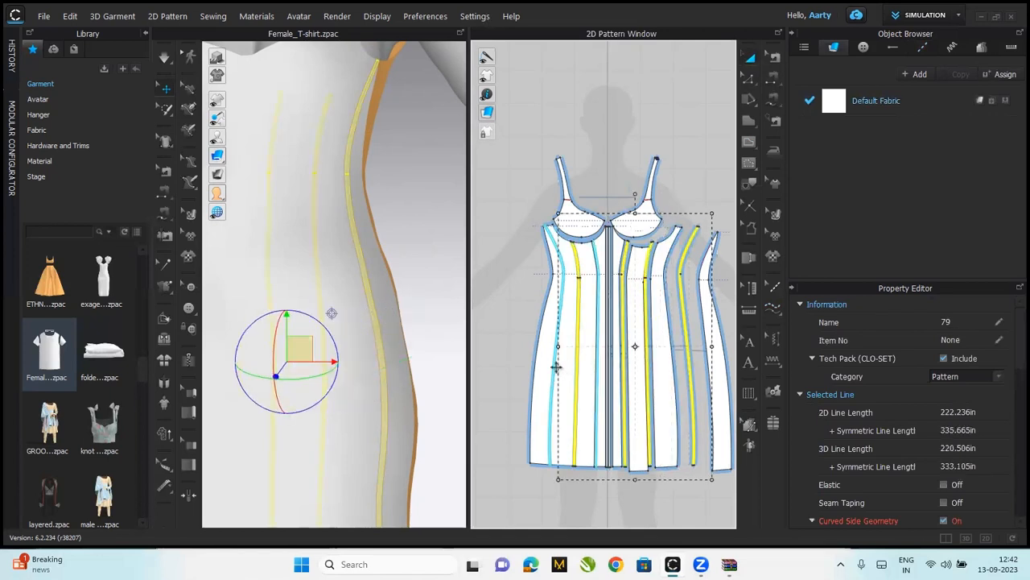
shift+click(556, 367)
shift+click(597, 366)
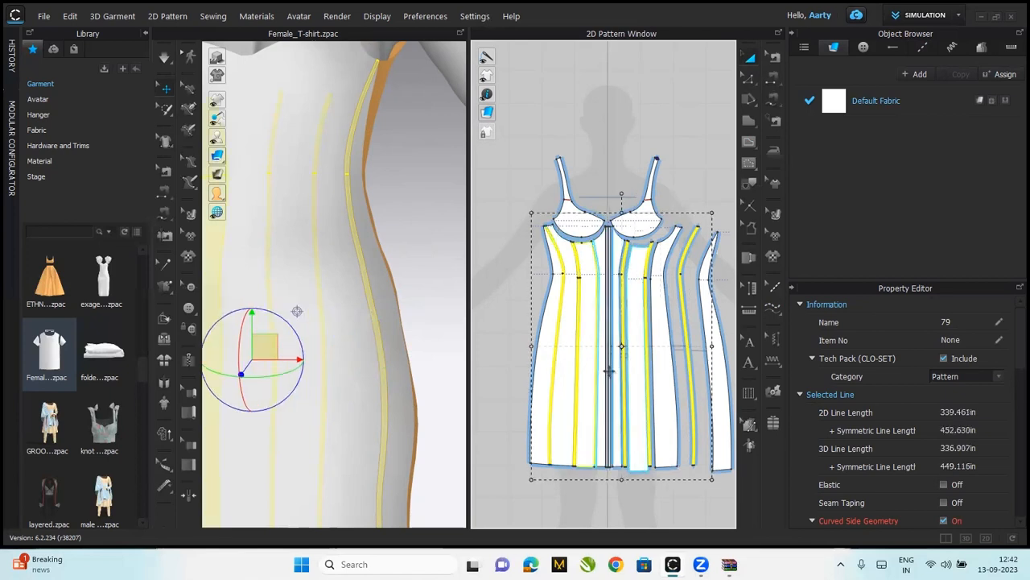
shift+click(609, 369)
shift+click(595, 343)
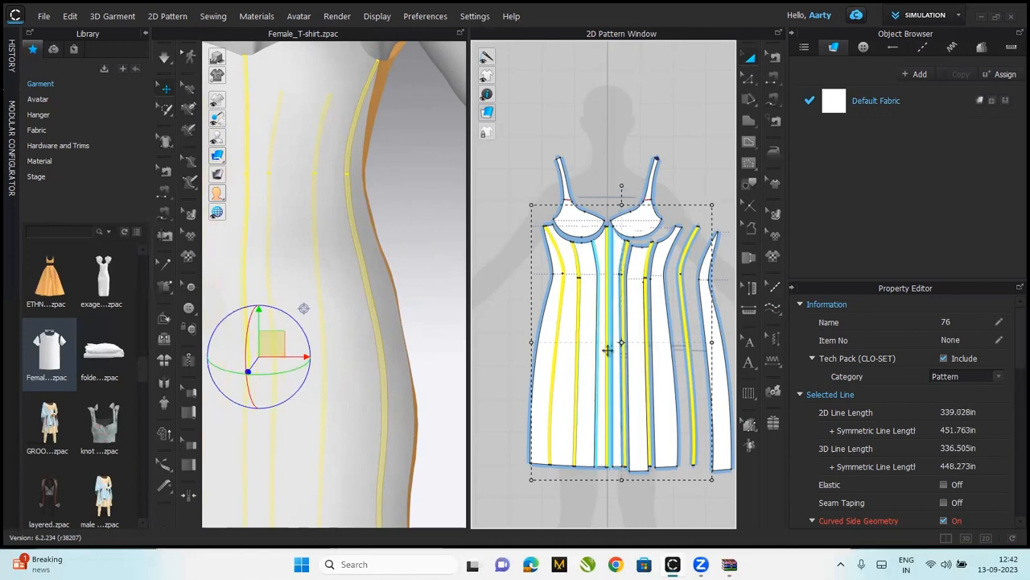
scroll(615, 330, up, 6)
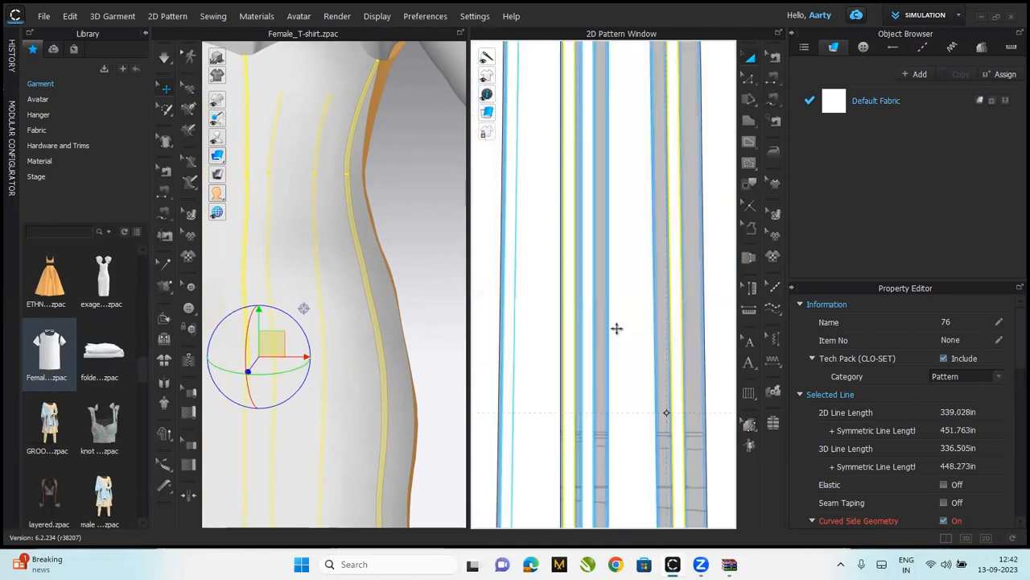
shift+click(592, 343)
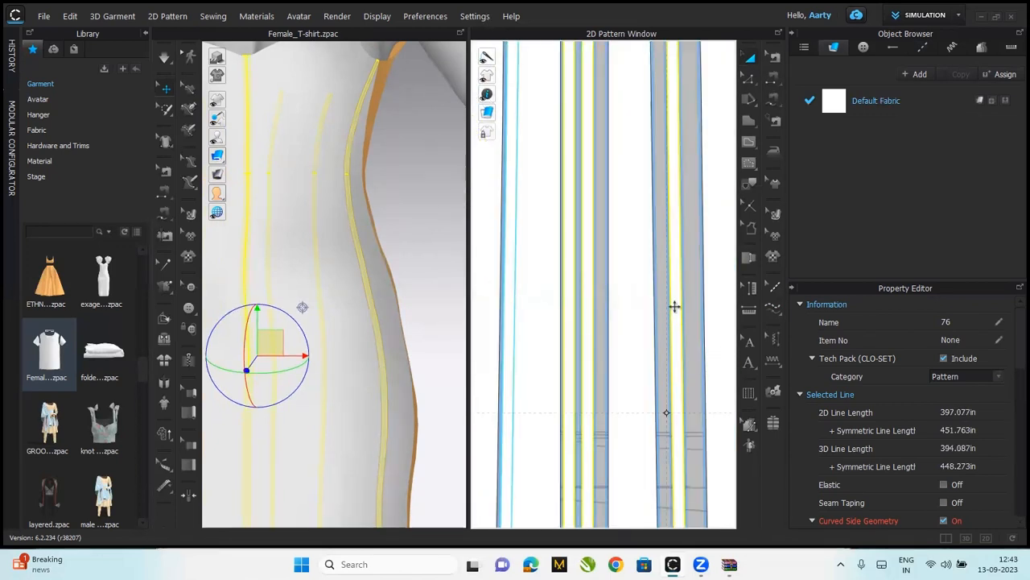
scroll(675, 306, down, 4)
scroll(672, 336, up, 4)
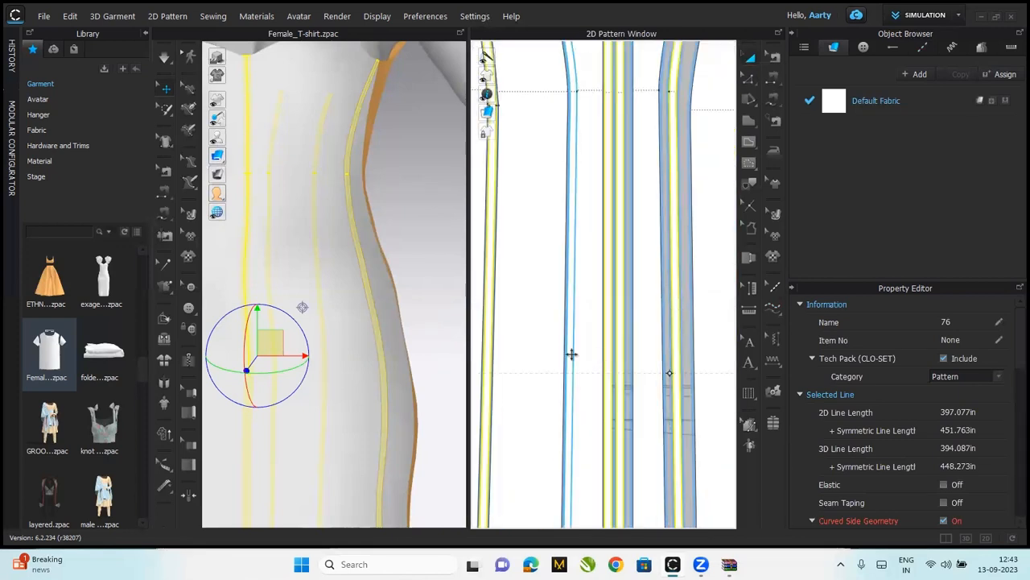
click(670, 290)
scroll(670, 288, down, 5)
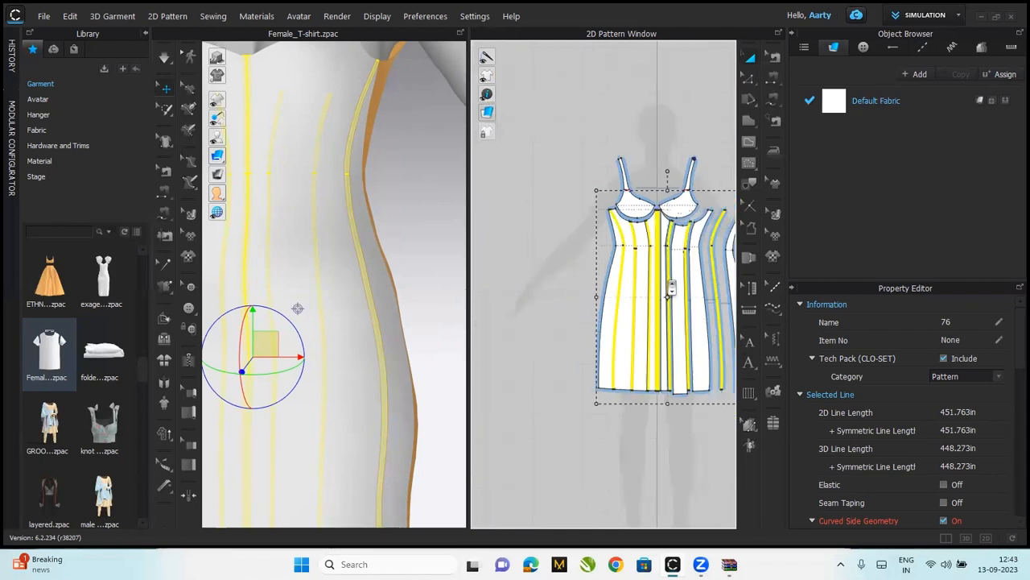
scroll(671, 287, up, 2)
drag(660, 306, 562, 475)
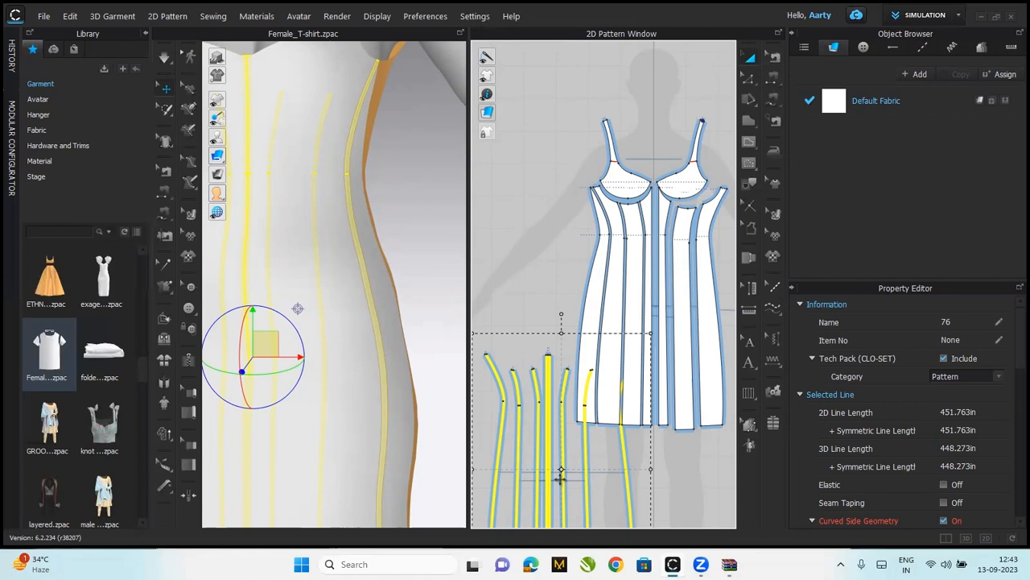
key(ctrl+z)
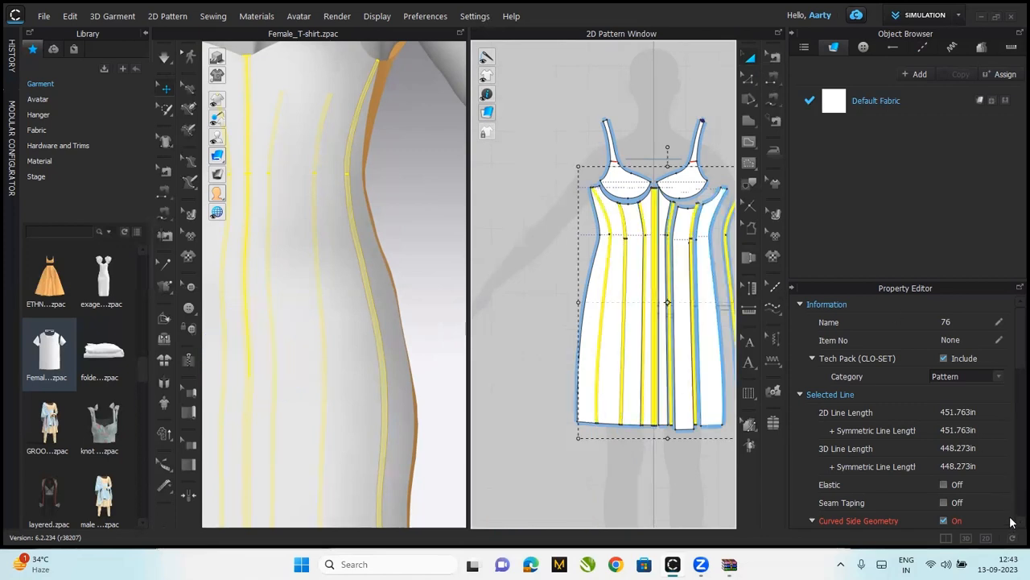
Set the additional rendering thickness of the selected narrow strips to 2.5 mm
scroll(1011, 386, down, 10)
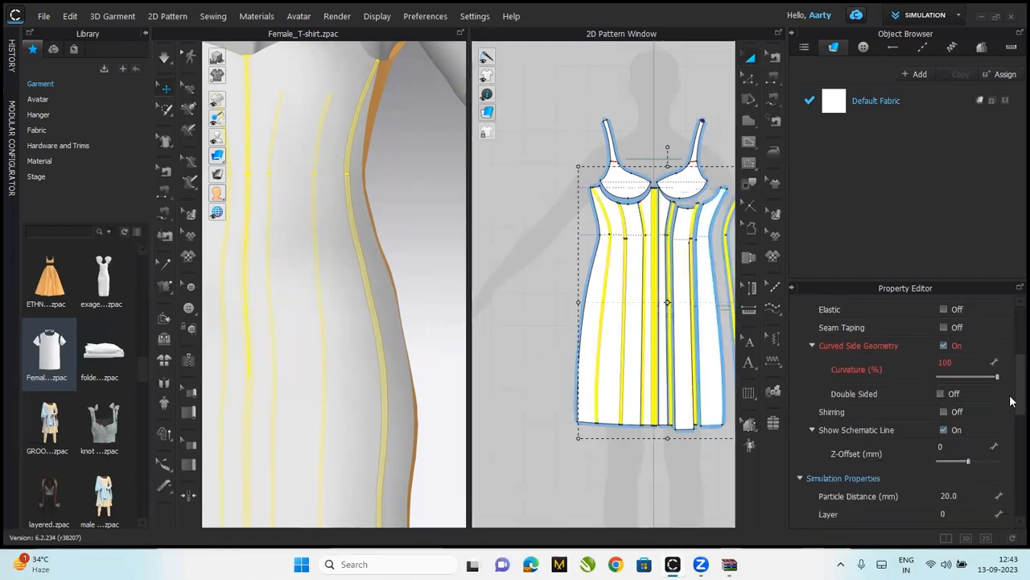
scroll(1012, 430, down, 1)
click(970, 447)
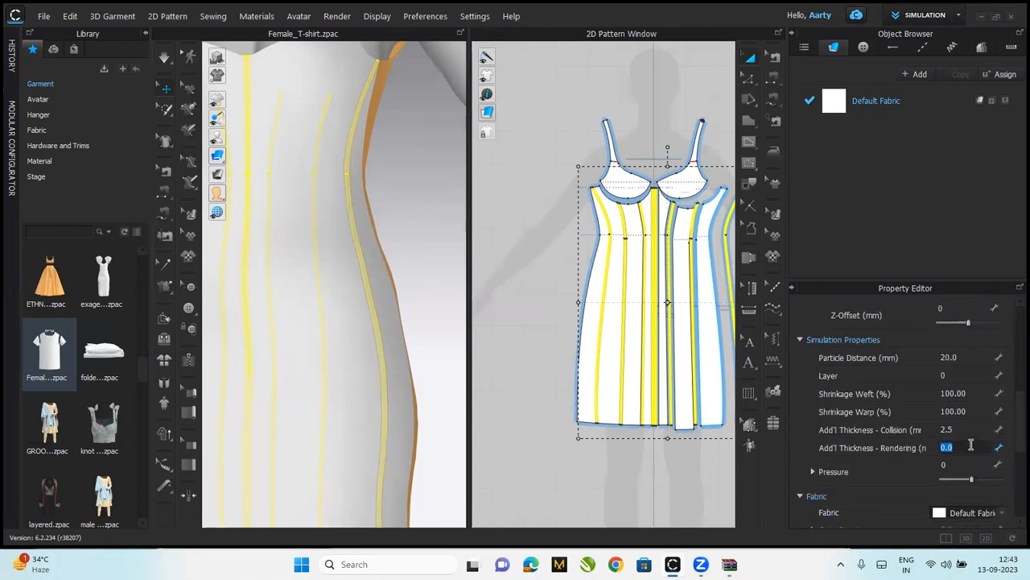
key(Return)
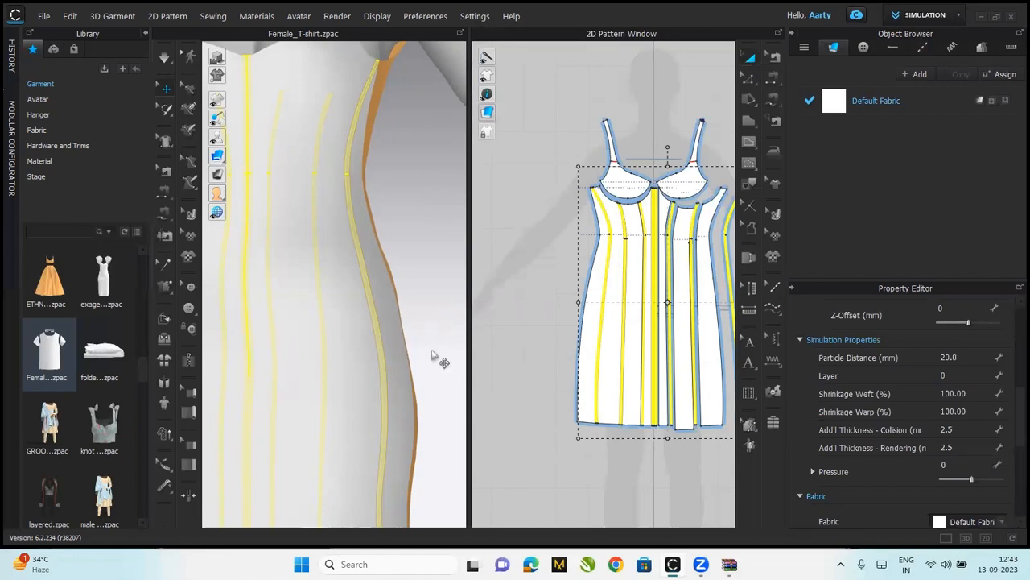
Inspect the thickened side strips on the 3D dress from another angle
click(432, 356)
click(390, 360)
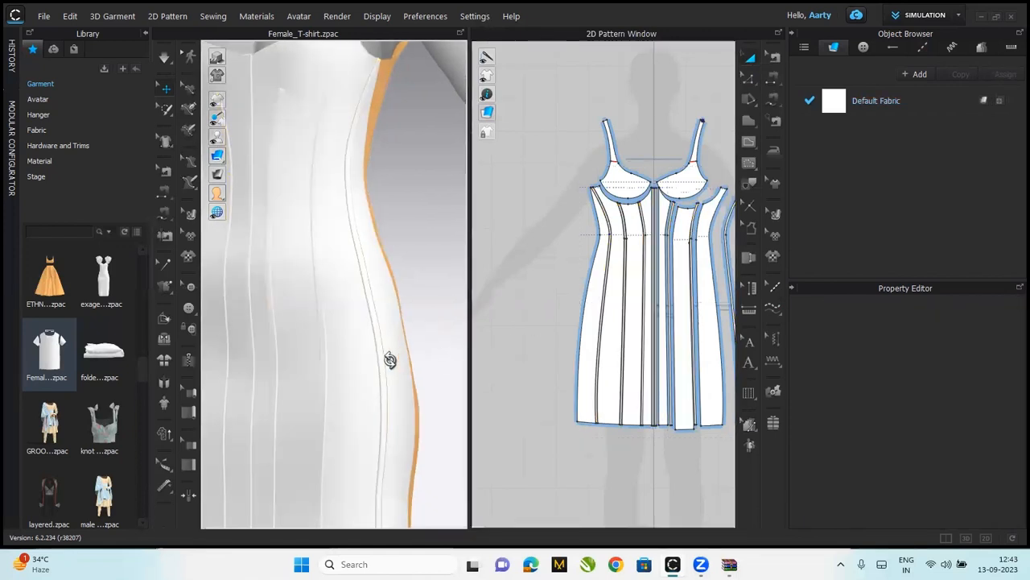
right_click(379, 296)
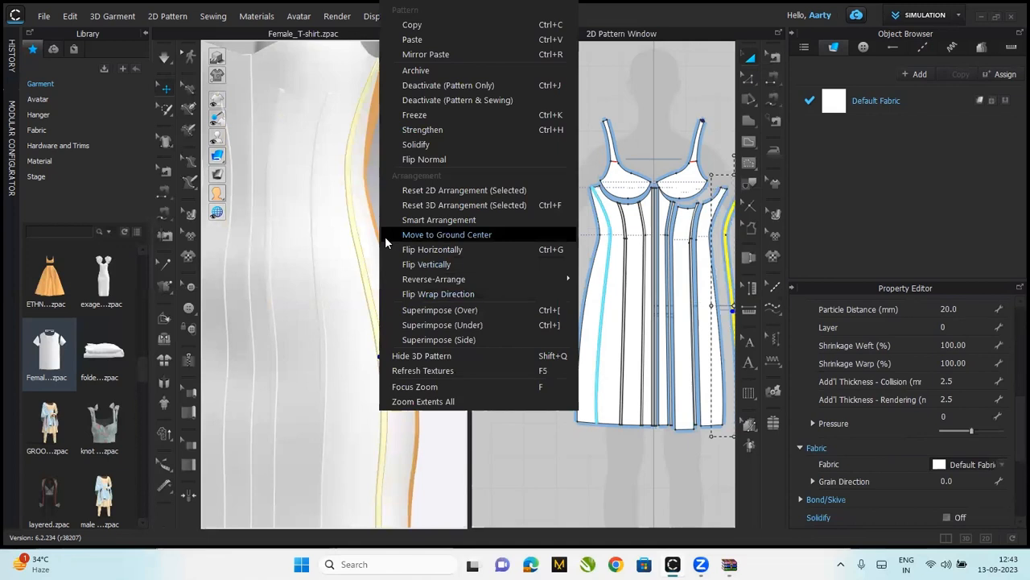
click(368, 180)
mouse_move(373, 308)
right_down()
mouse_move(314, 307)
mouse_move(382, 314)
right_up()
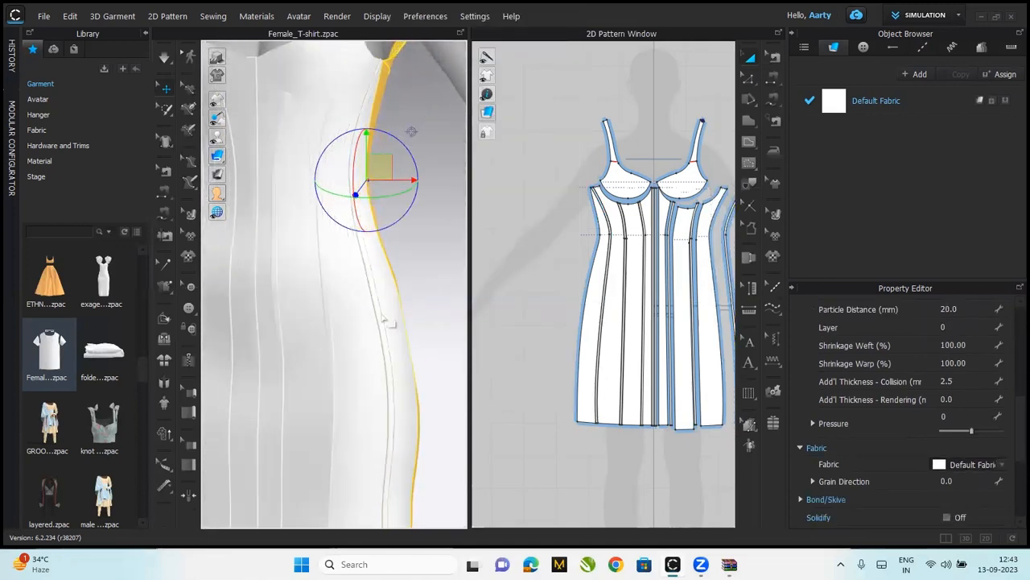
Add Default Topstitch to the two facing edges of the side-front panel and the narrower panel beside it
click(775, 309)
scroll(669, 274, up, 4)
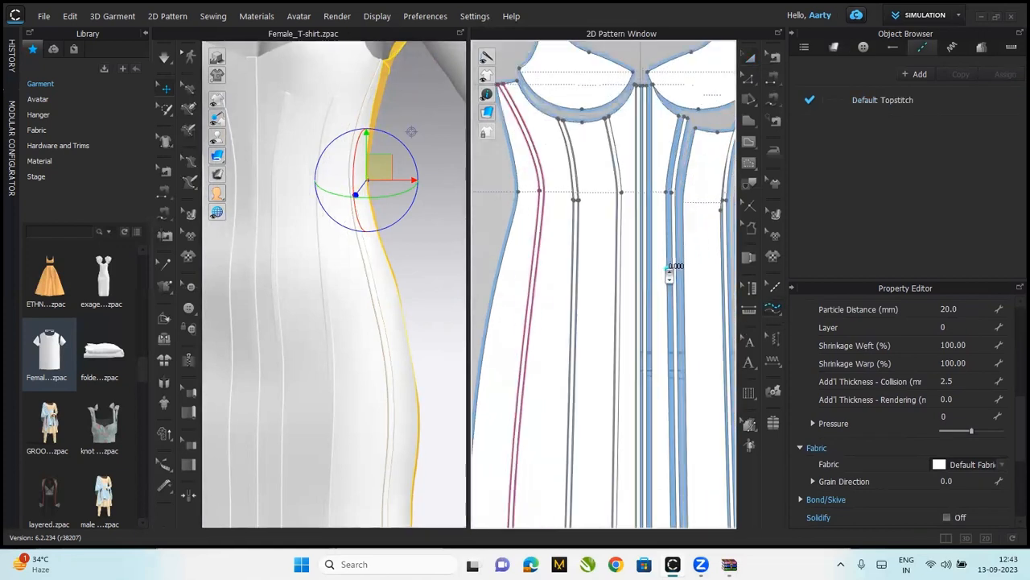
middle_drag(634, 316, 554, 189)
scroll(642, 251, down, 4)
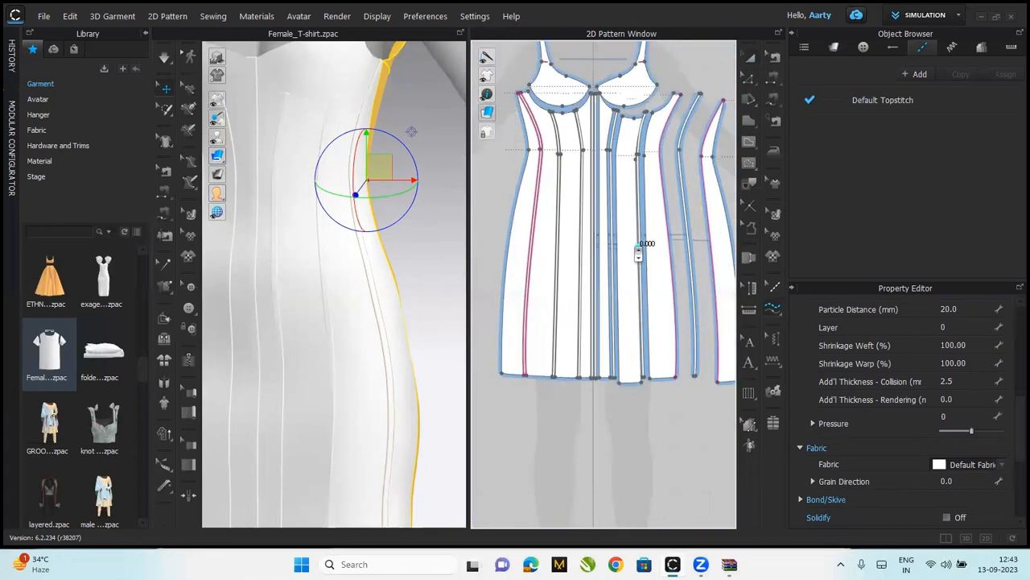
click(650, 377)
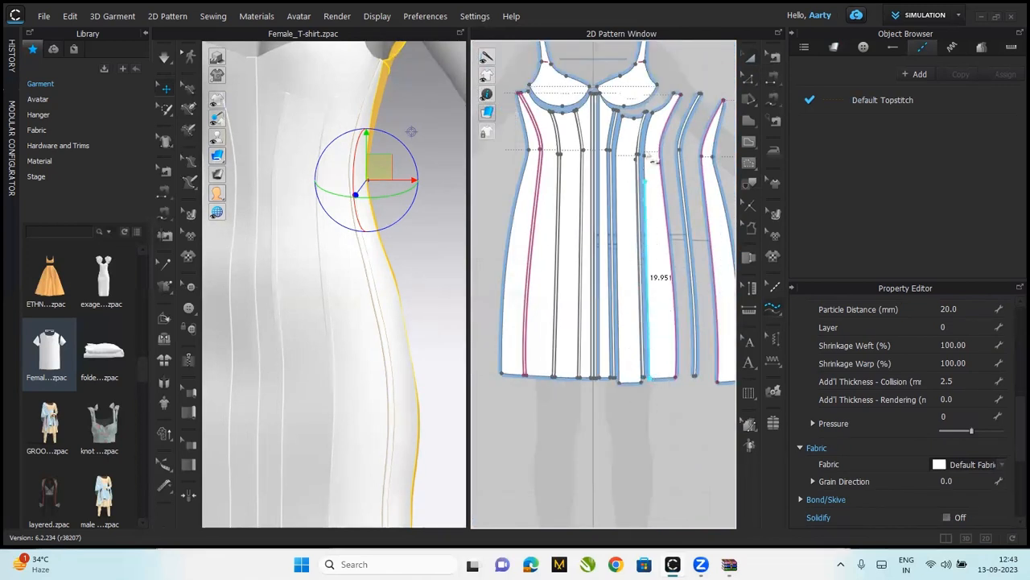
click(652, 112)
click(641, 382)
click(645, 117)
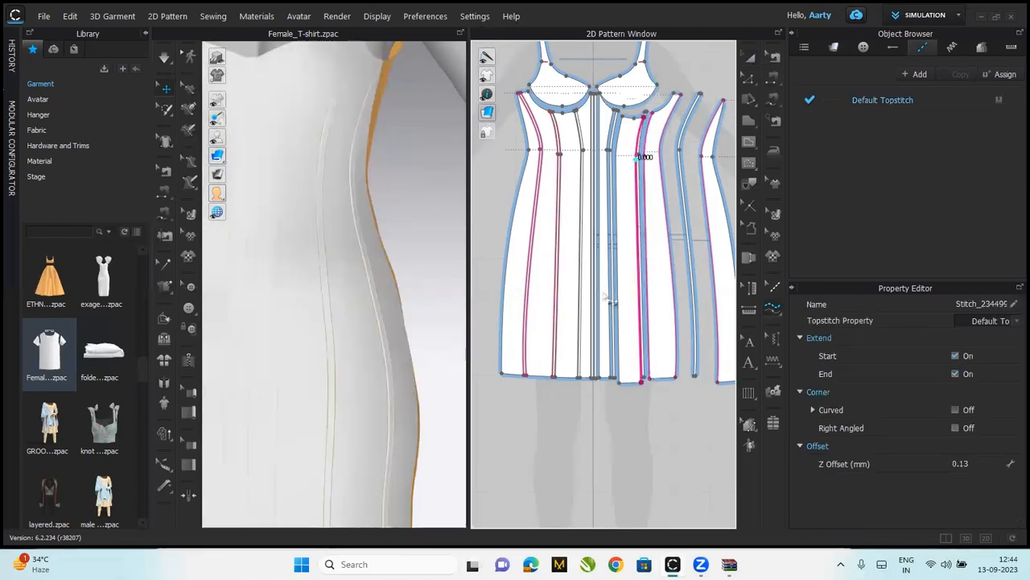
Continue the Default Topstitch along the inner edge of that narrower panel, the centre-front panel edges and the inner edge of the centre strip
click(611, 114)
click(619, 385)
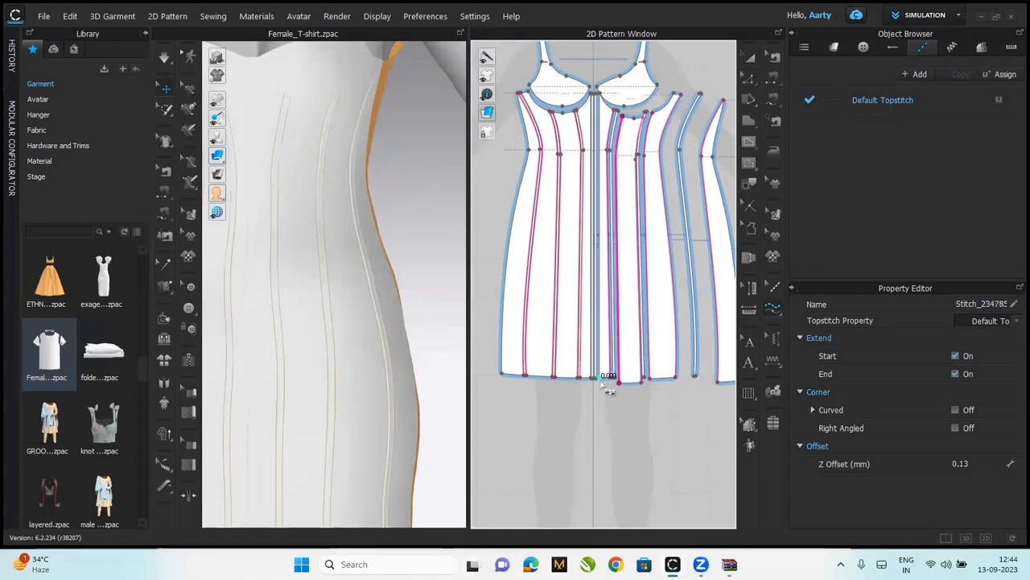
click(613, 107)
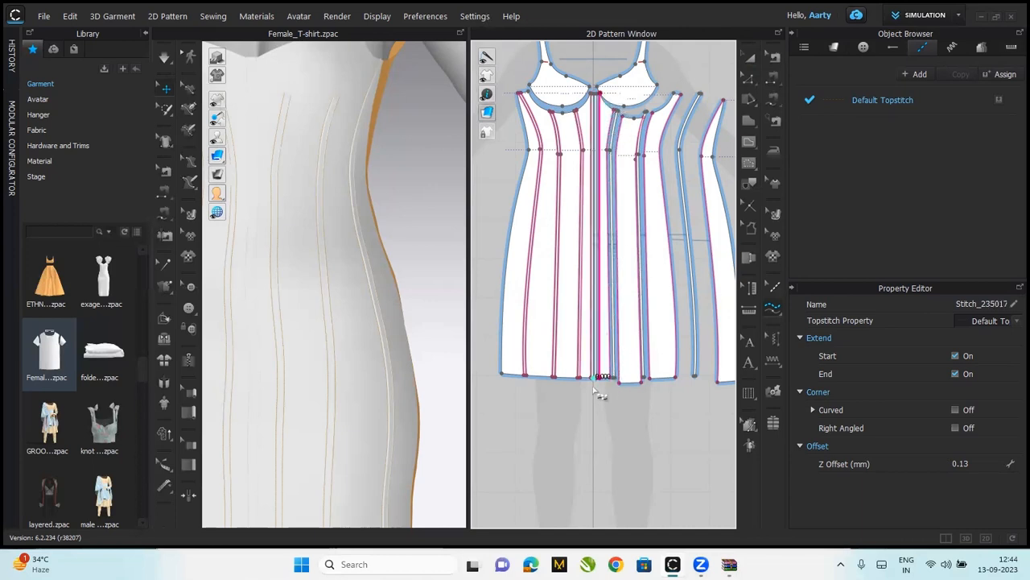
scroll(595, 392, up, 3)
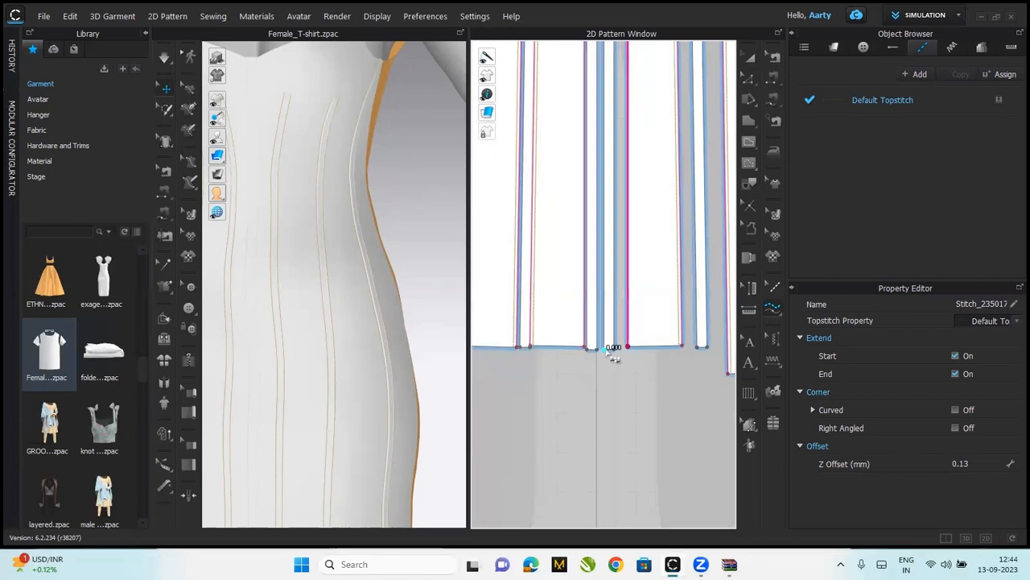
middle_drag(604, 251, 590, 506)
middle_drag(583, 149, 614, 494)
middle_drag(612, 311, 613, 416)
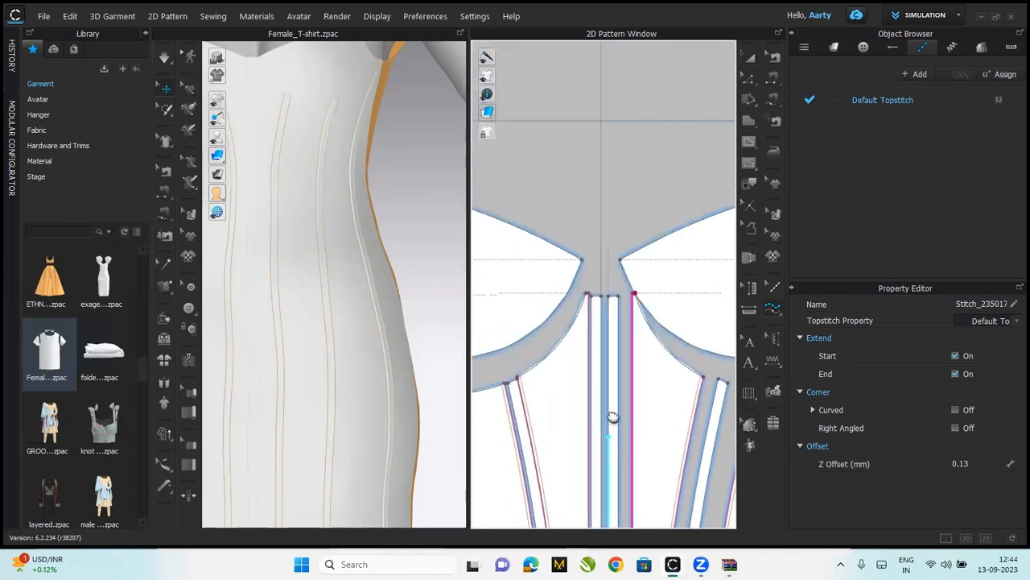
click(611, 298)
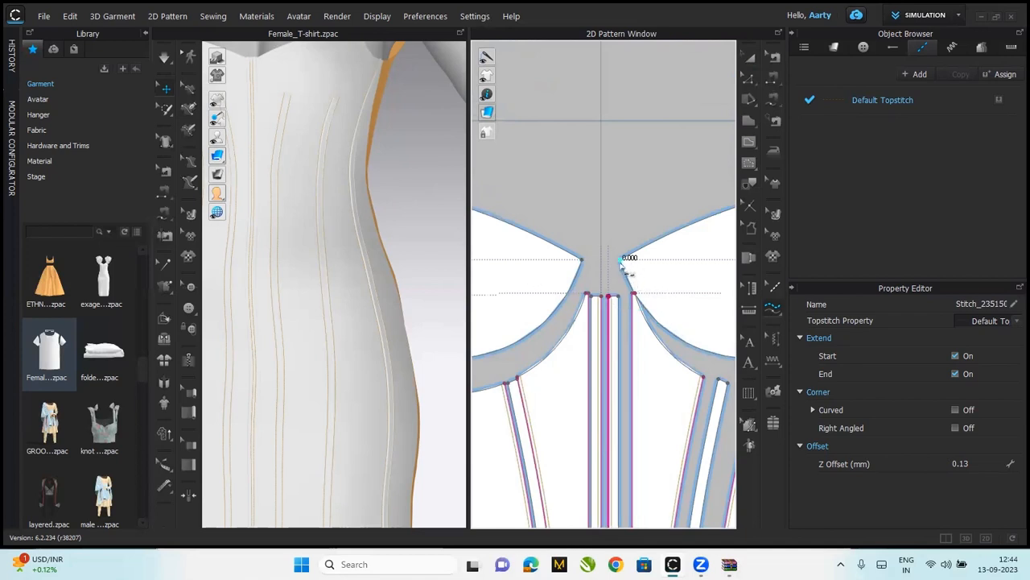
Try offsetting only the inner lower segment of the bust cup by 0.200 in as an internal line, with Cut & Sew
click(749, 78)
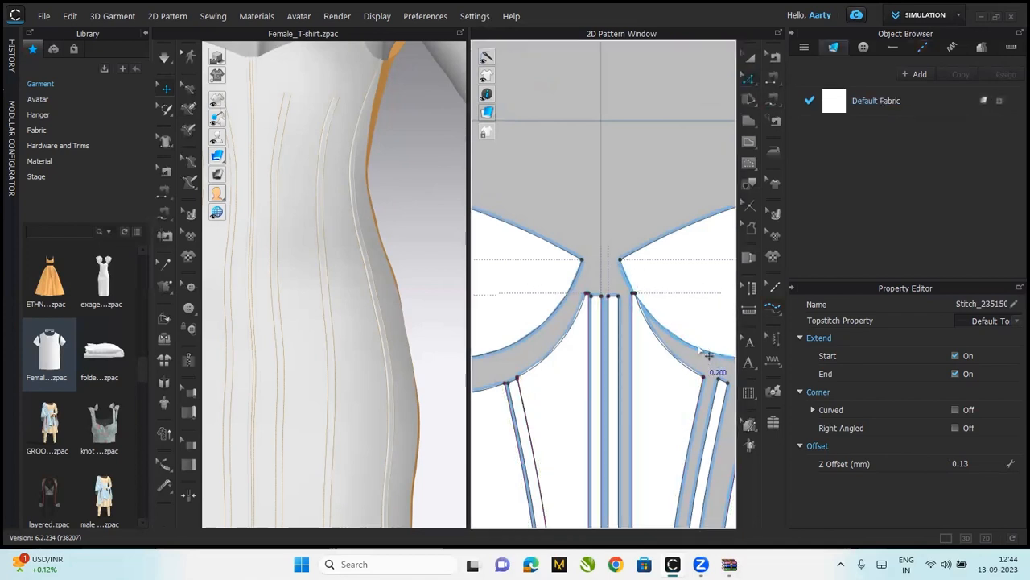
right_click(707, 354)
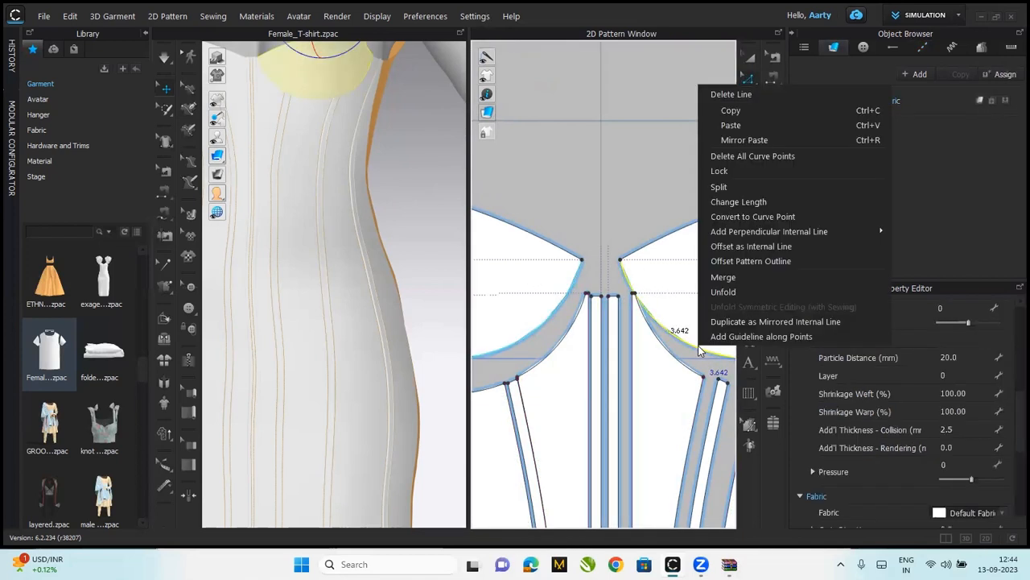
click(728, 253)
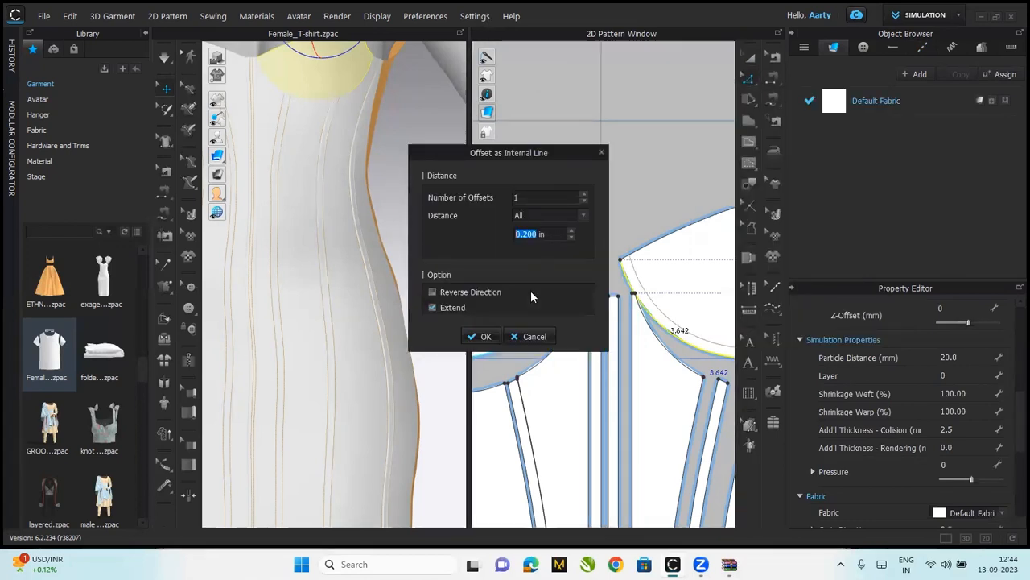
click(486, 336)
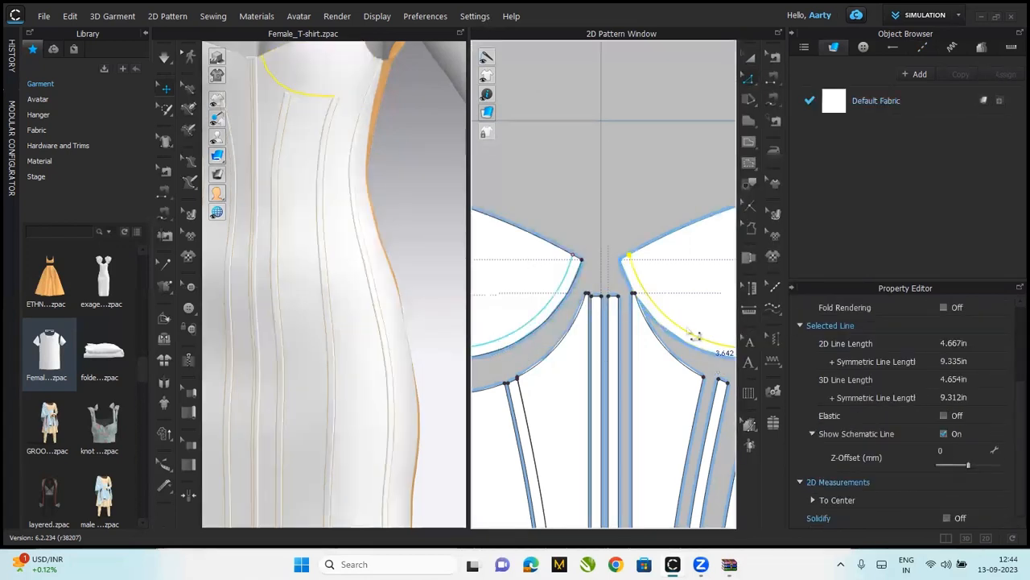
right_click(684, 333)
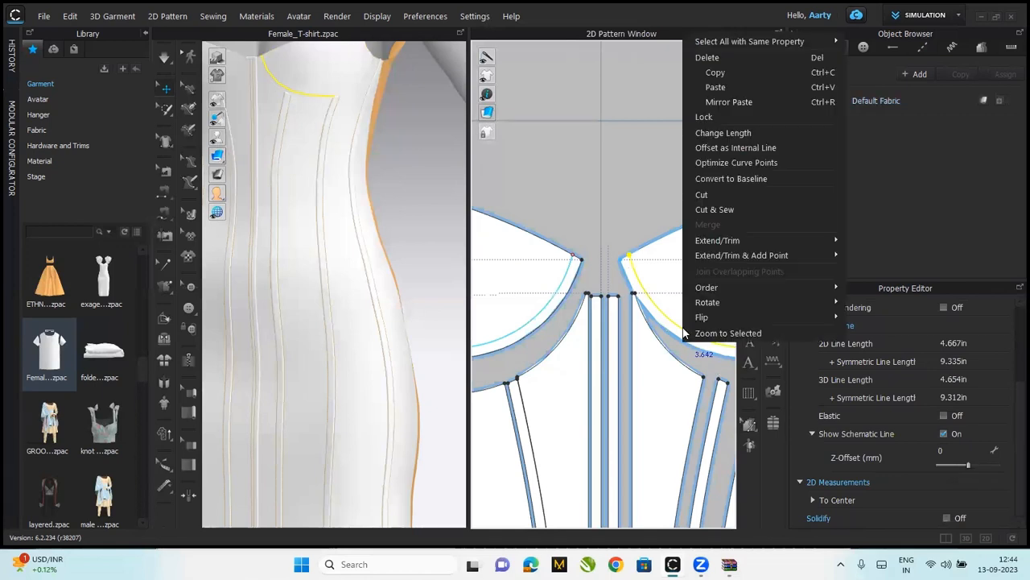
click(726, 210)
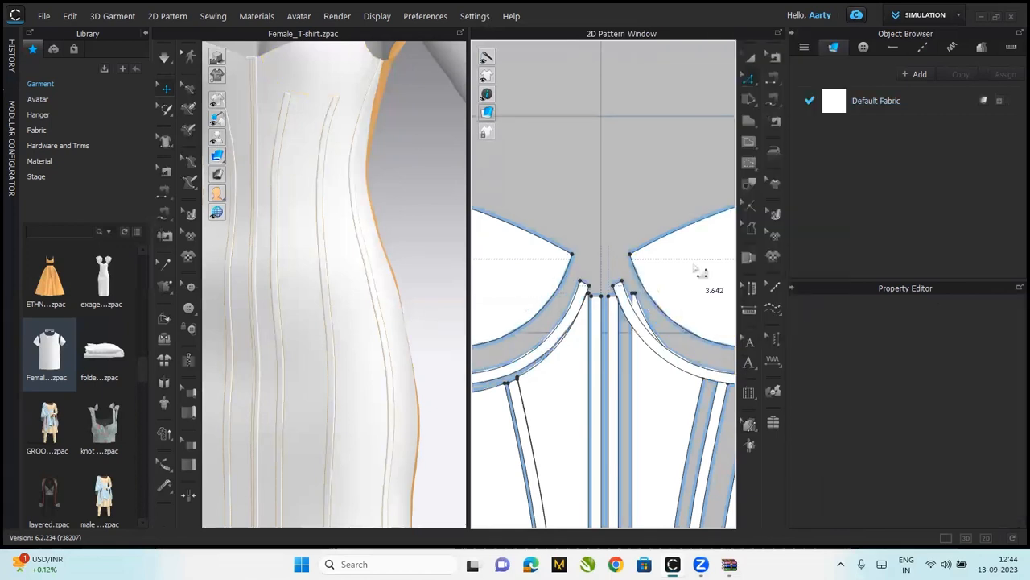
Set the additional rendering thickness of the partial under-bust strip to 2.5 mm
click(748, 60)
click(674, 356)
scroll(1012, 428, down, 1)
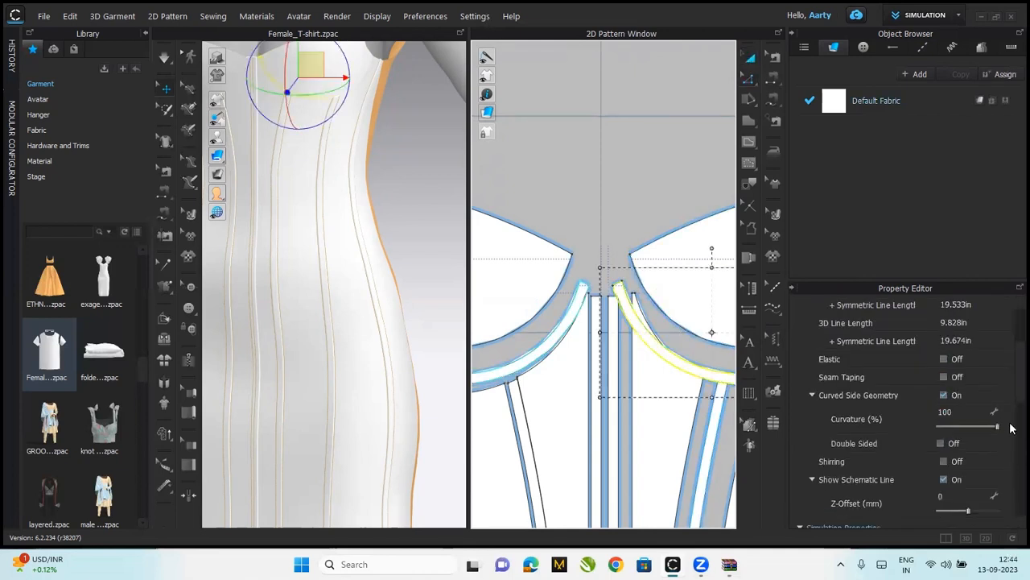
scroll(1012, 428, down, 5)
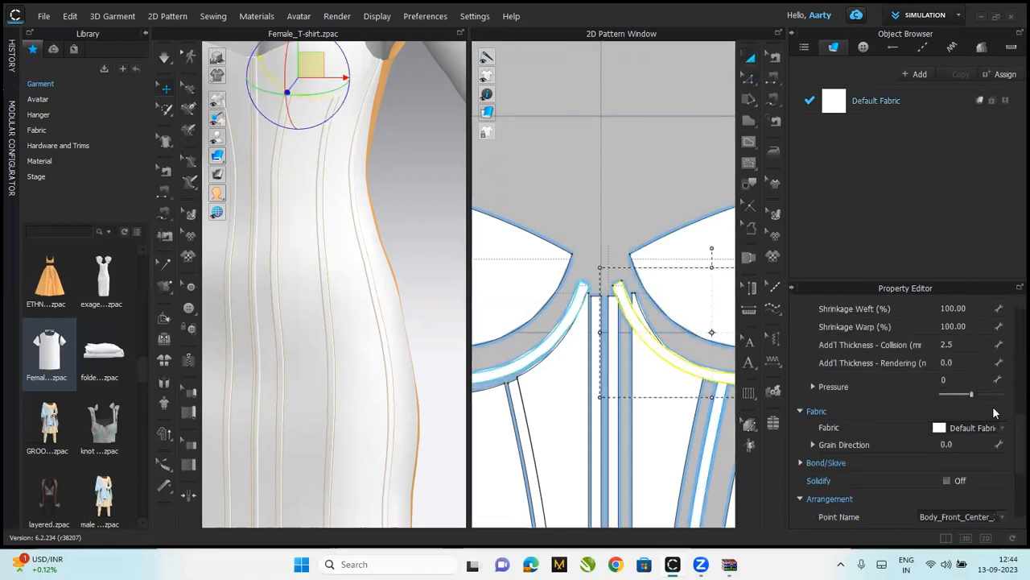
click(961, 364)
text(2.5)
key(Return)
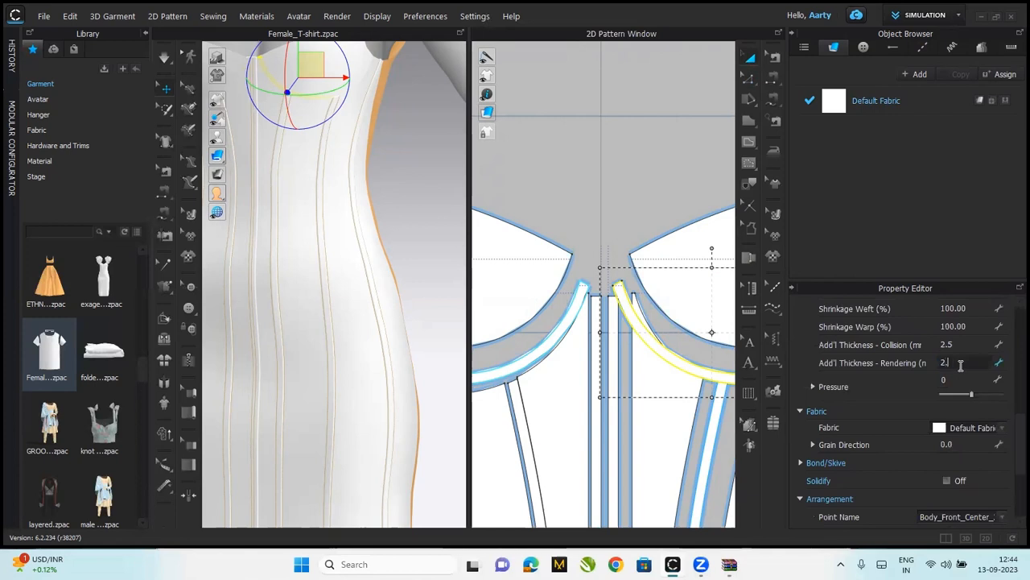
click(571, 184)
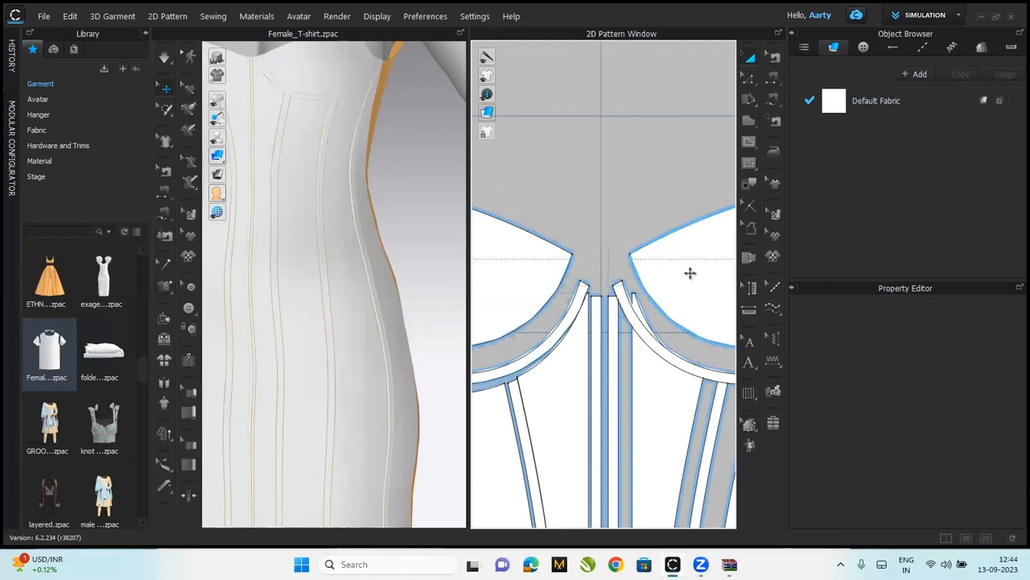
Check where the partial under-bust strip ends, then undo its thickness, cut and offset line
scroll(570, 297, up, 5)
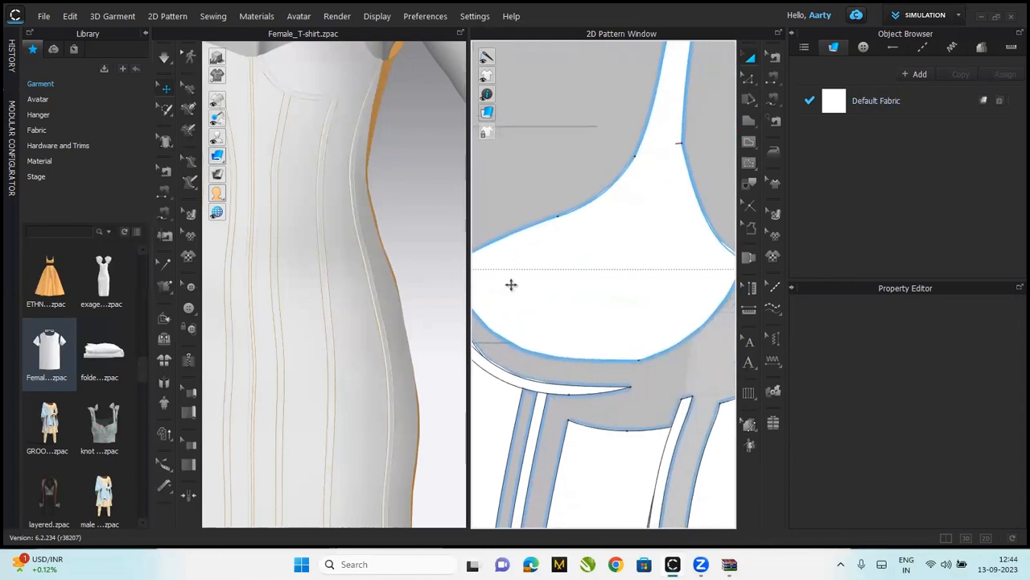
click(577, 315)
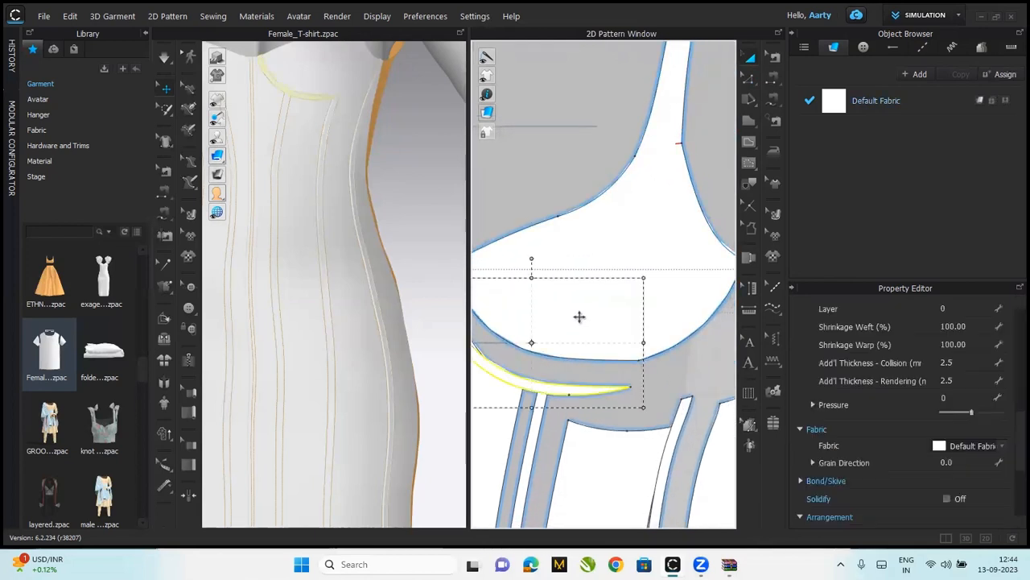
click(671, 388)
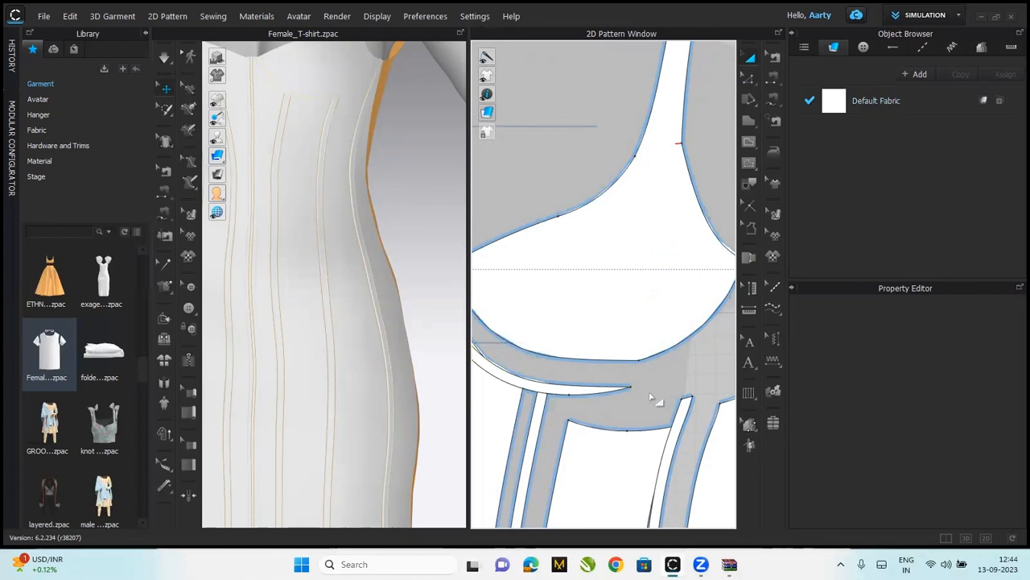
click(649, 393)
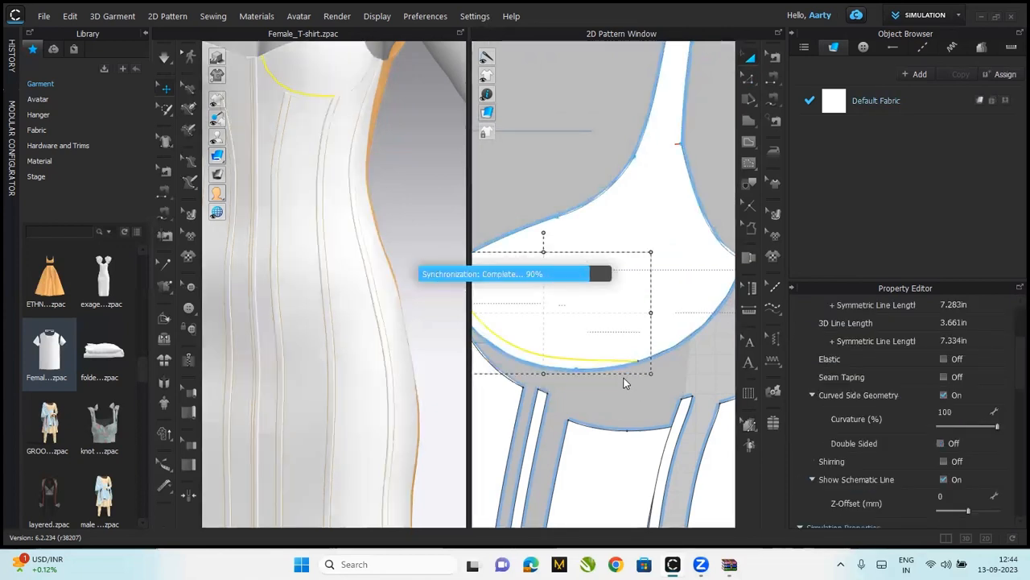
key(ctrl+z)
Offset both lower segments of the bust cup together by 0.200 in as one internal line, and apply Cut & Sew to it
shift+click(635, 363)
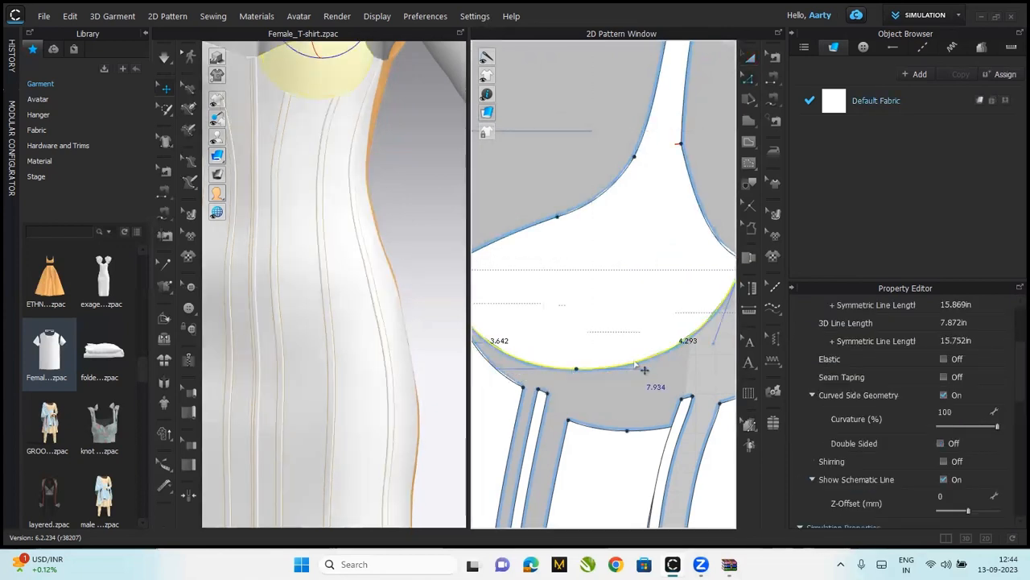
right_click(635, 364)
click(668, 246)
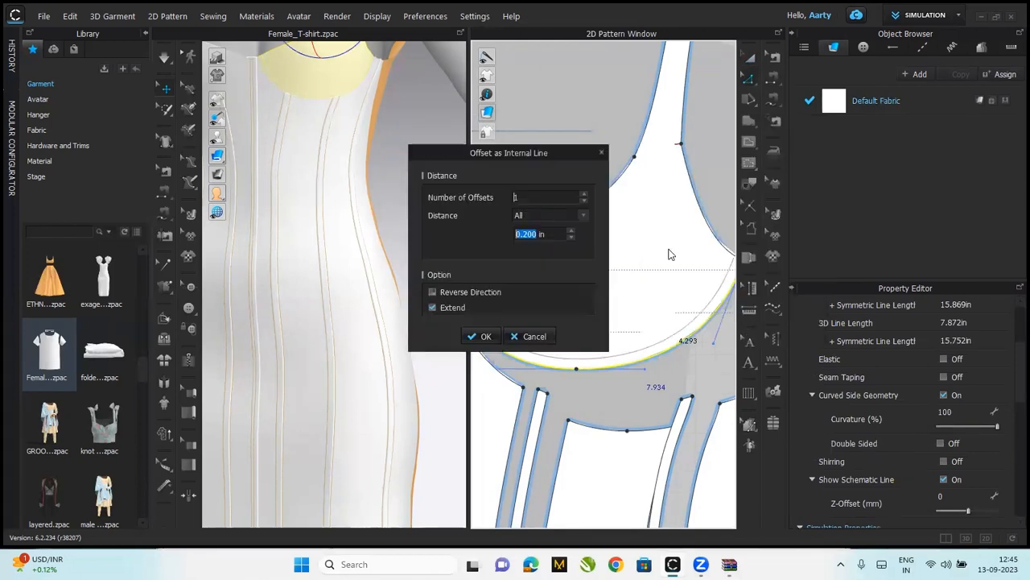
click(468, 341)
right_click(582, 369)
click(658, 373)
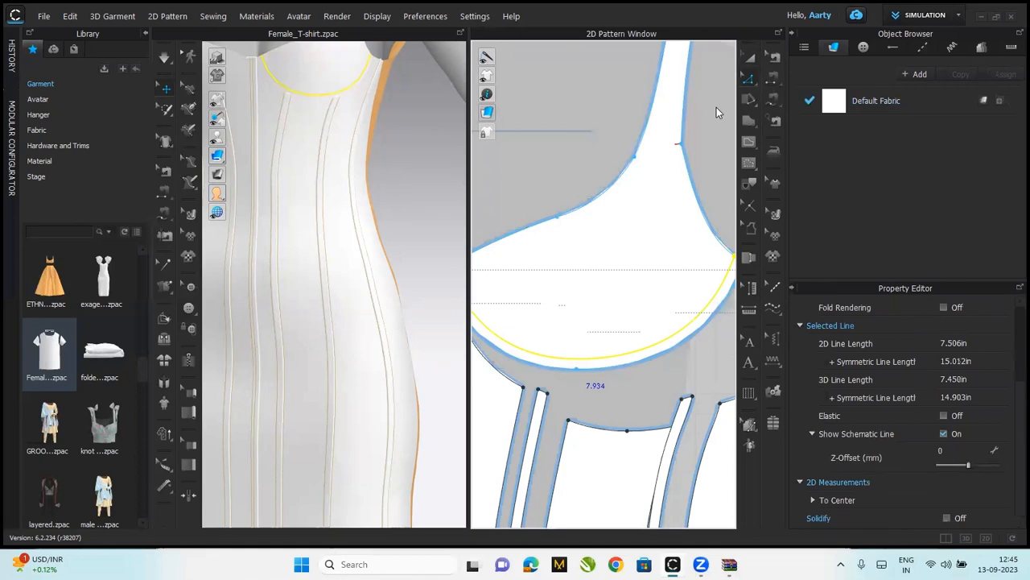
Set the additional rendering thickness of the full under-bust strip to 2.5 mm
click(750, 58)
click(688, 372)
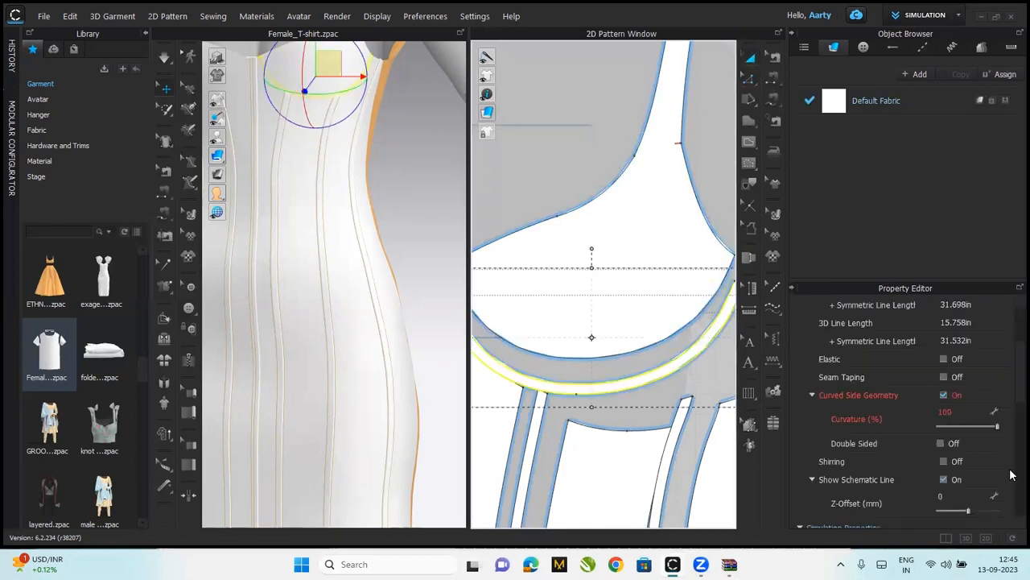
scroll(972, 442, down, 5)
click(964, 443)
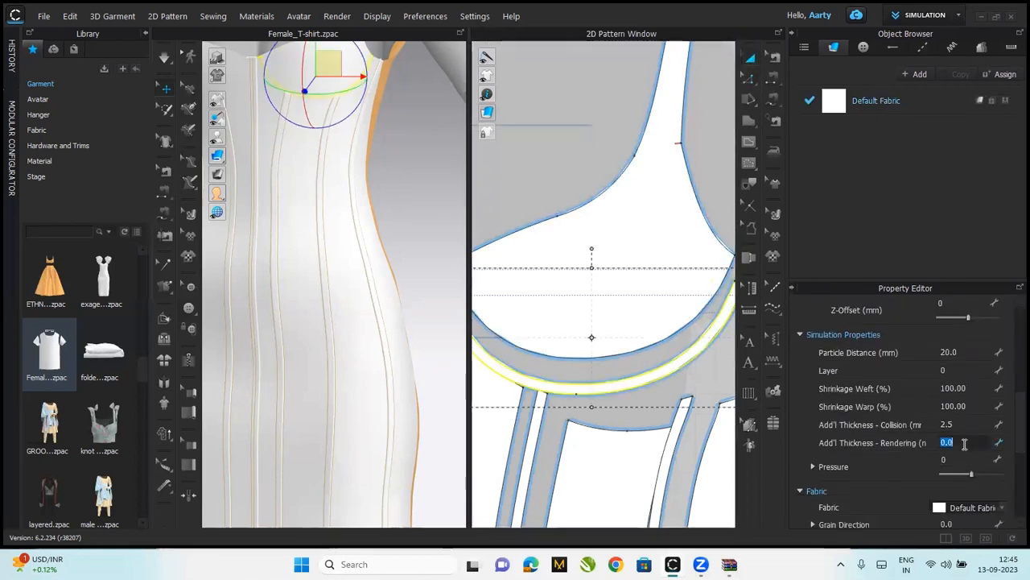
text(2.5)
click(593, 177)
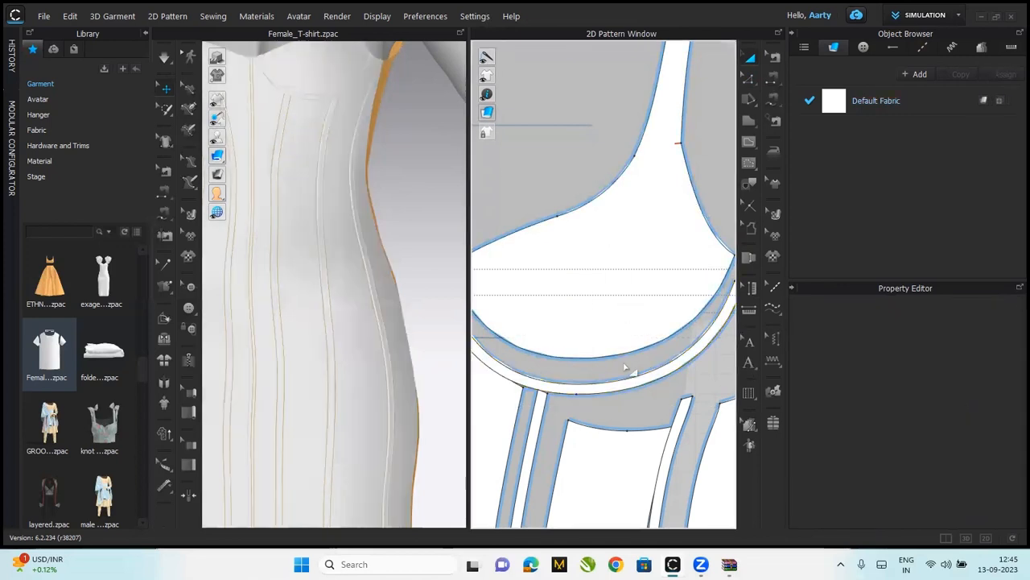
Topstitch the full lower edge of the bust cup and the full lower edge of the under-bust strip with the default topstitch
click(774, 312)
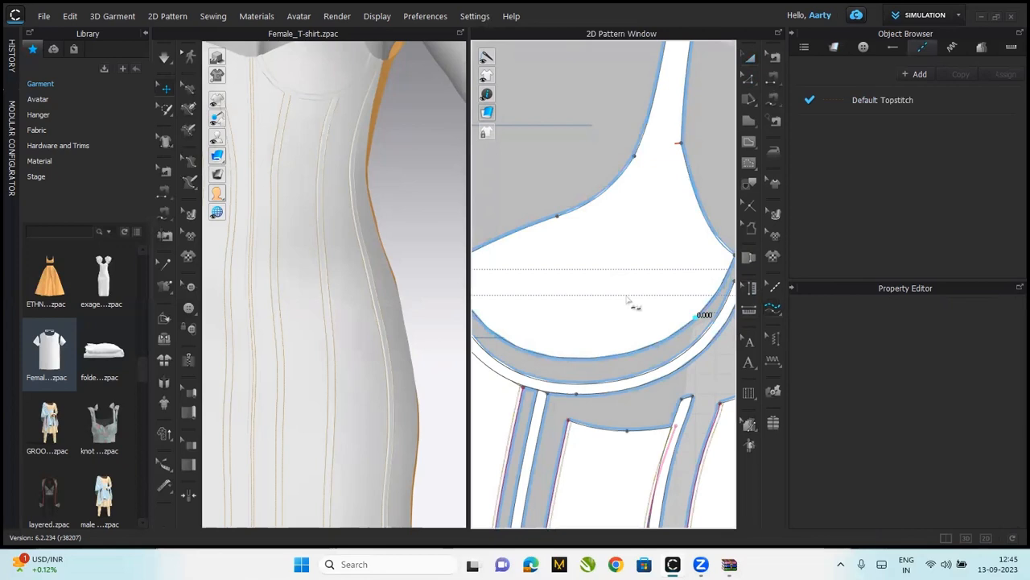
scroll(694, 317, down, 2)
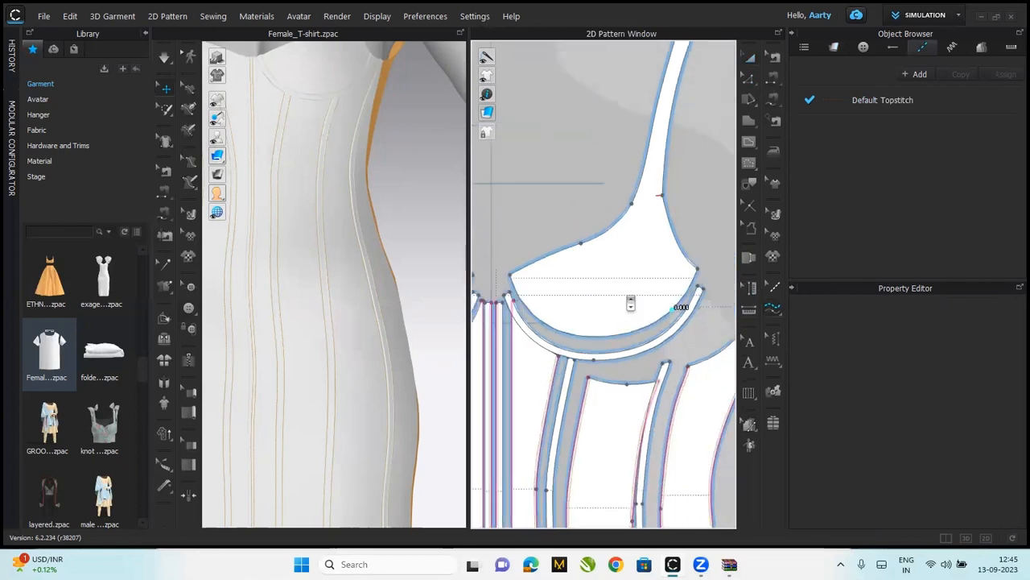
click(508, 274)
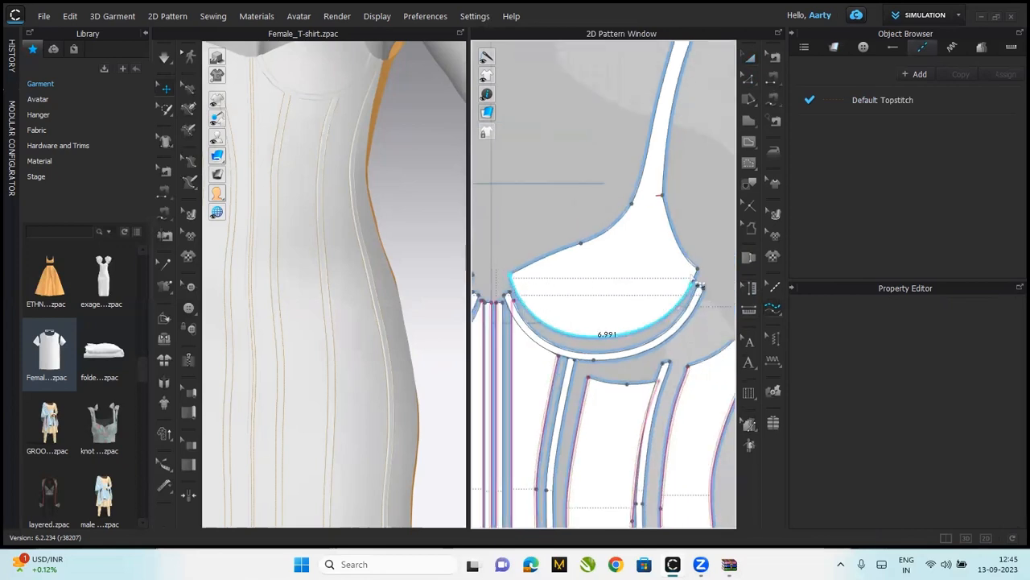
click(704, 278)
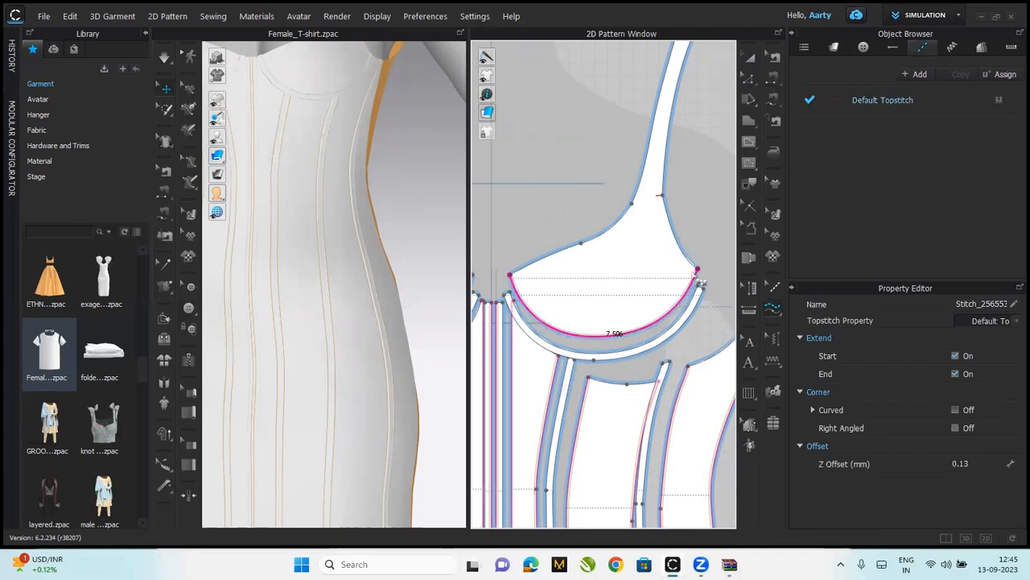
click(509, 298)
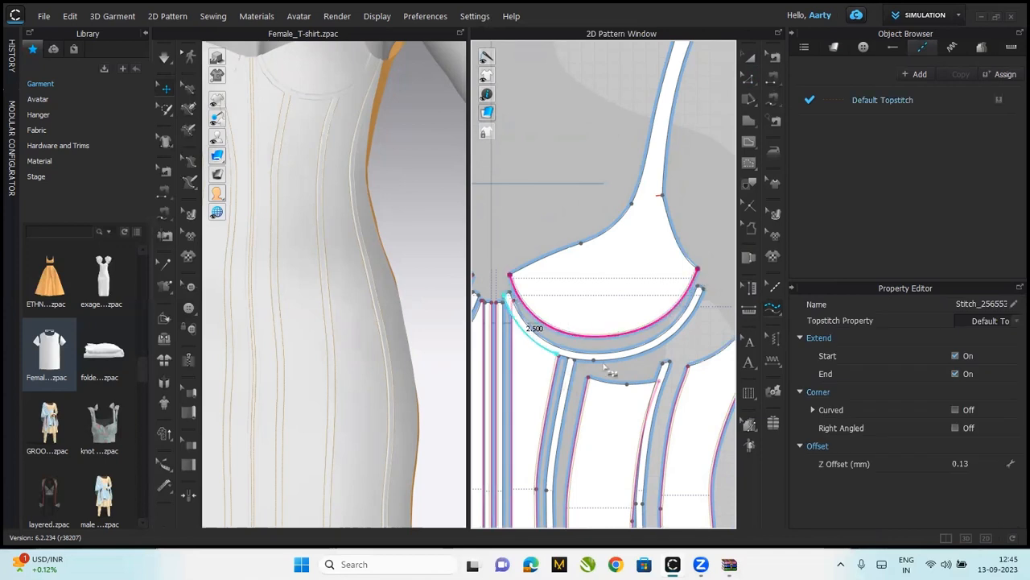
click(712, 299)
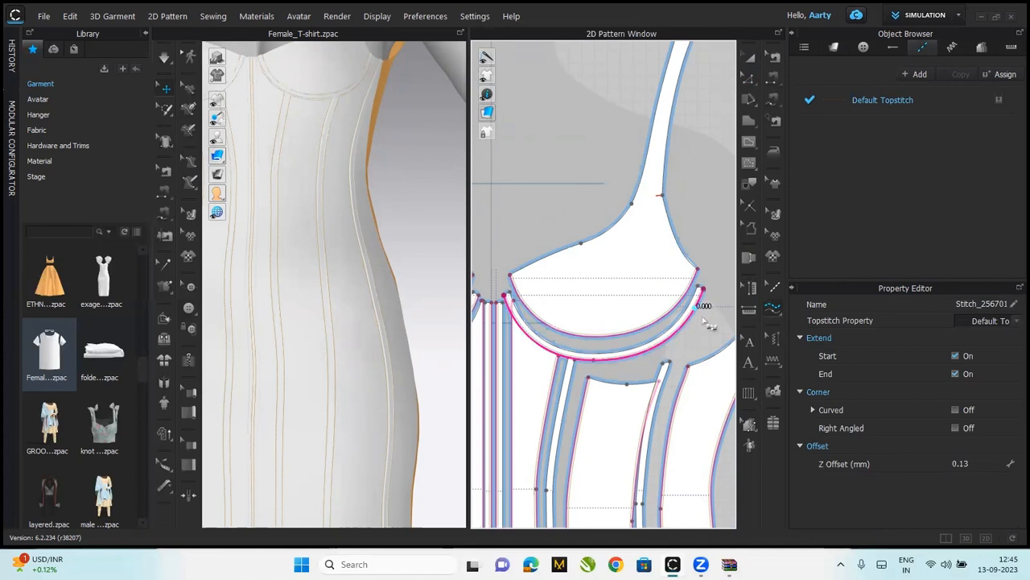
Draw an upward-curving internal line across the bust cup between its side corners and apply Cut & Sew to it
click(749, 142)
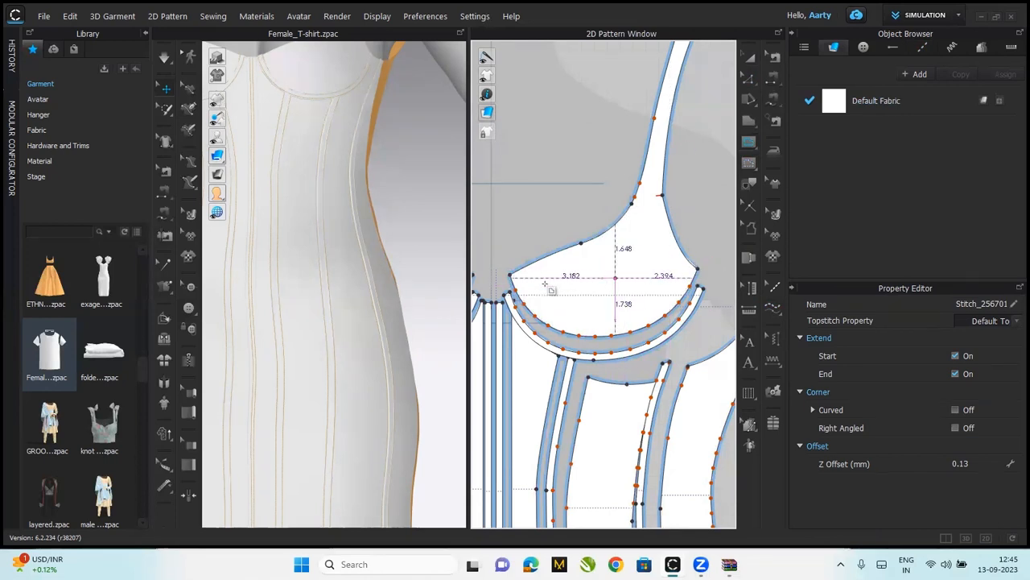
click(511, 276)
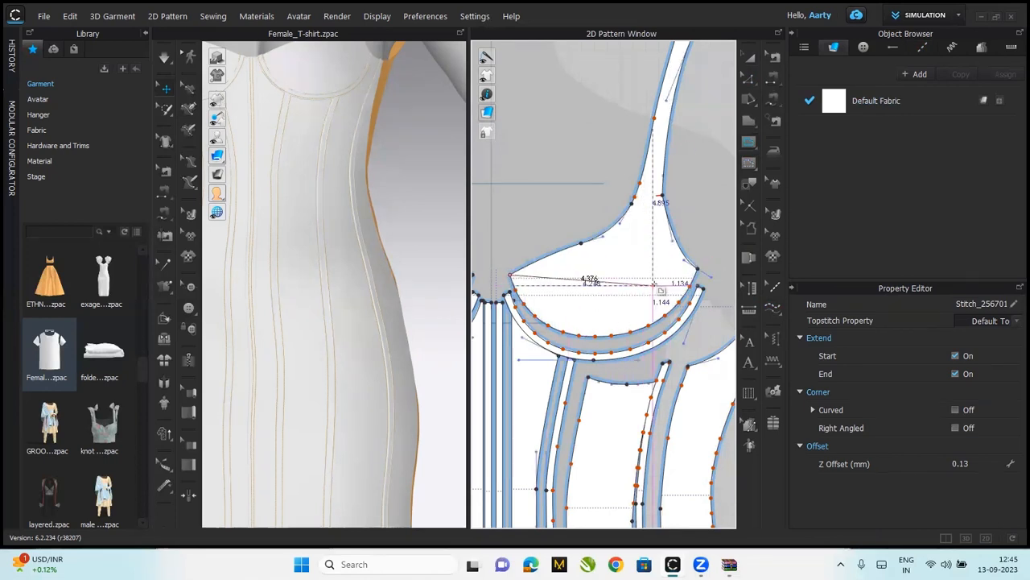
click(699, 272)
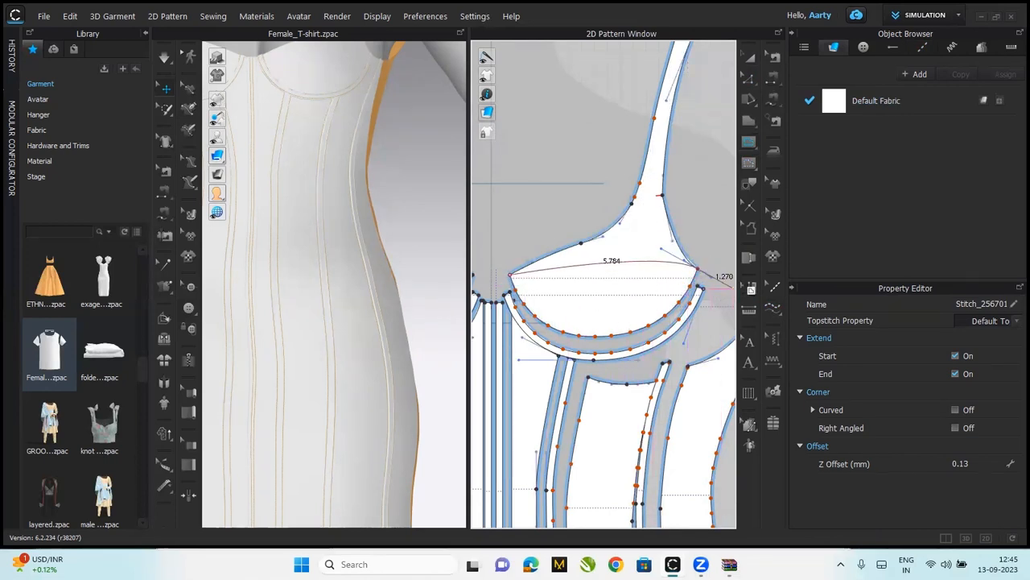
drag(765, 297, 766, 301)
double_click(694, 266)
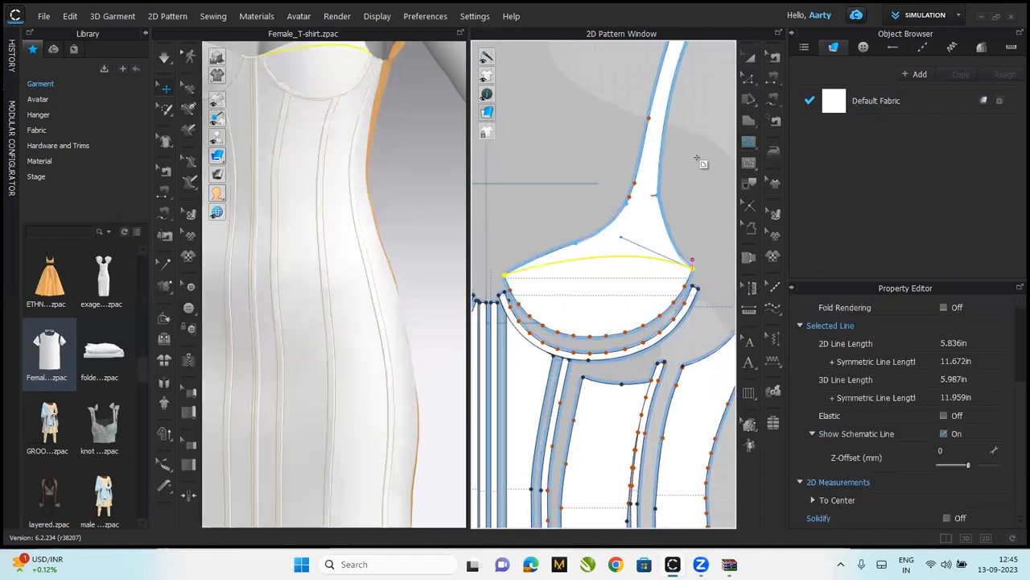
click(750, 59)
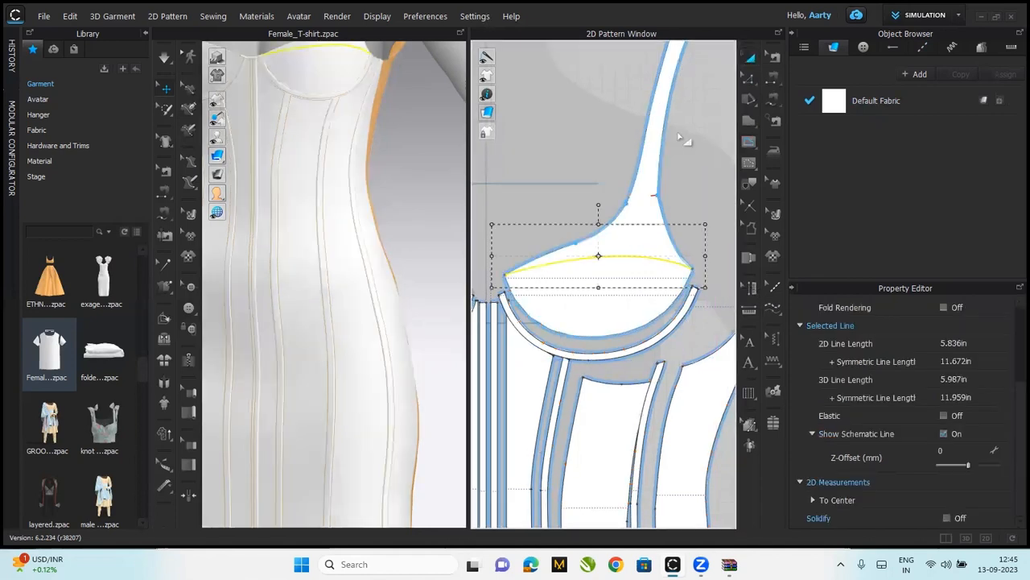
right_click(587, 259)
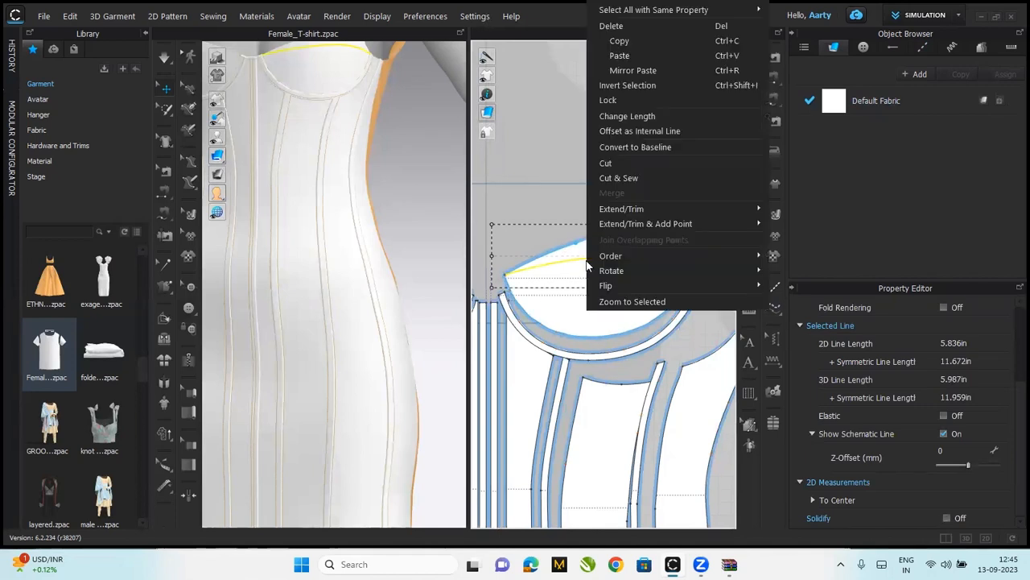
click(628, 171)
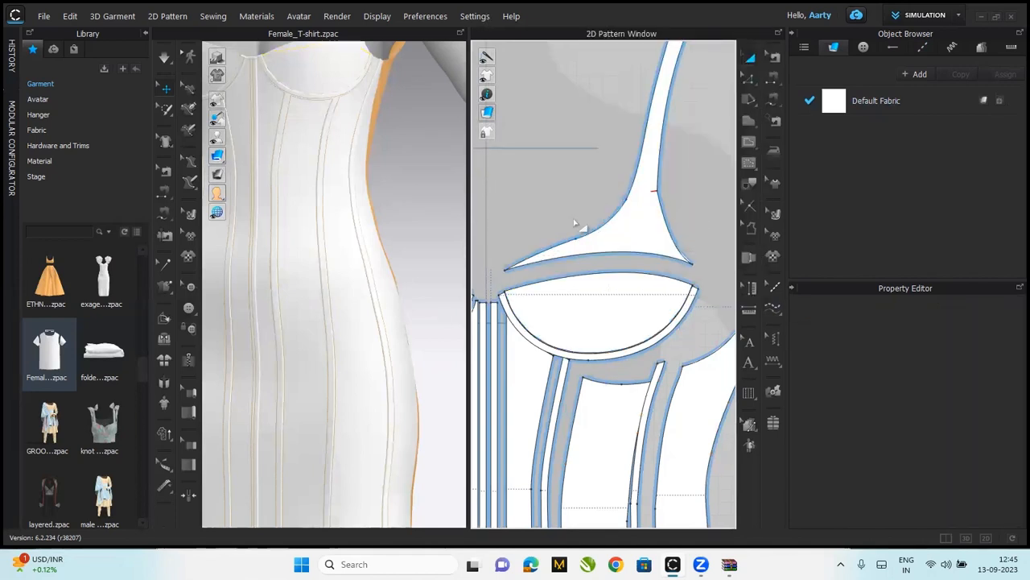
Move the lower cup piece up off the under-bust strip, close beneath the upper cup piece
click(596, 314)
key(ctrl+c)
key(ctrl+v)
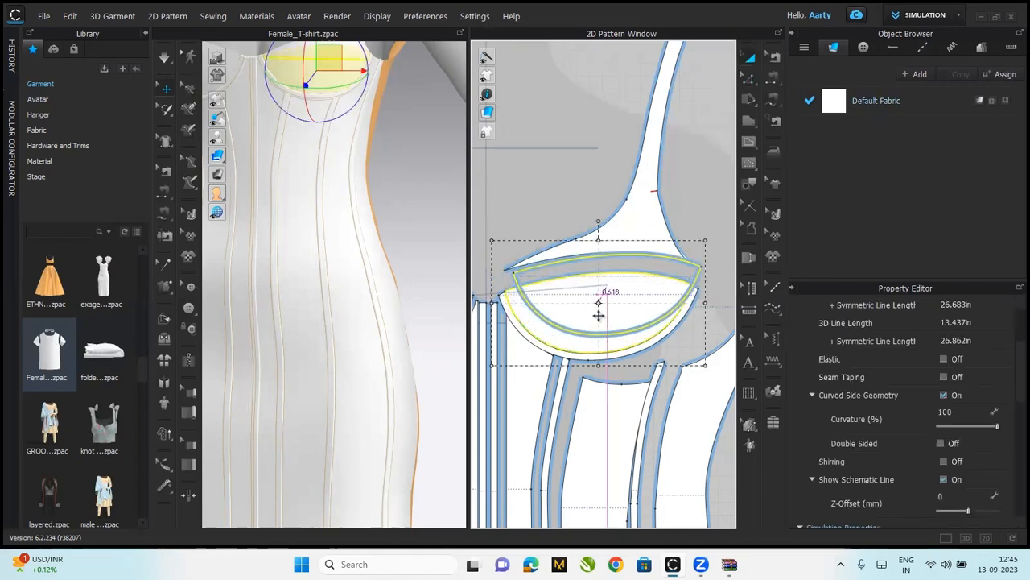
click(537, 174)
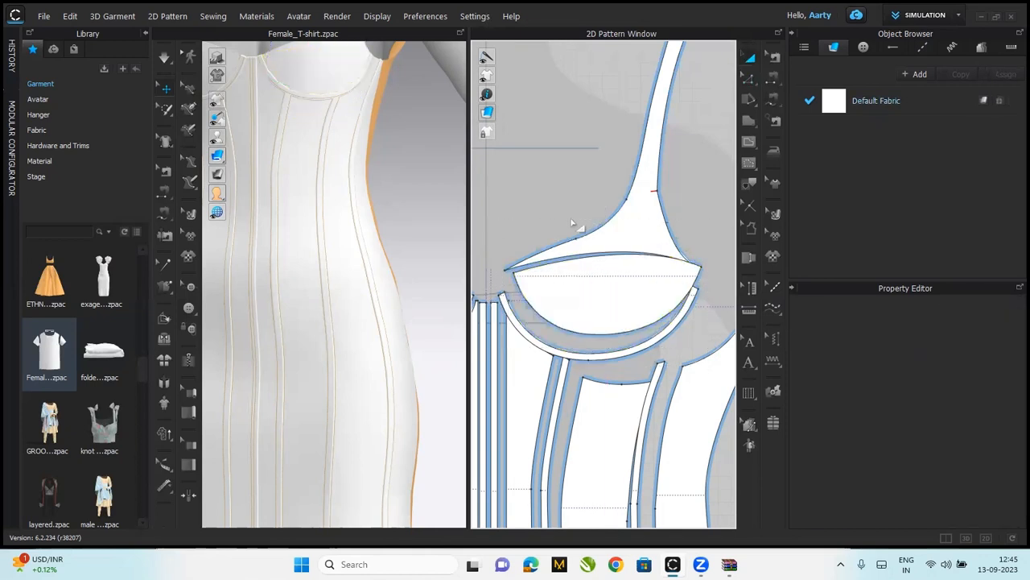
Offset the lower cup piece's curved top edge by 0.200 in as one internal line and apply Cut & Sew to it
key(z)
click(616, 257)
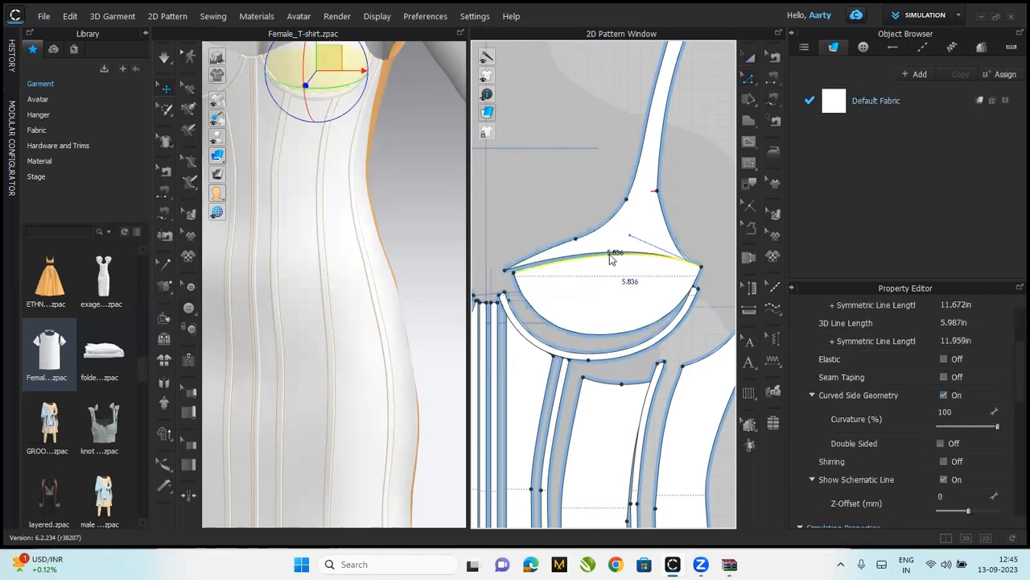
right_click(614, 255)
click(654, 415)
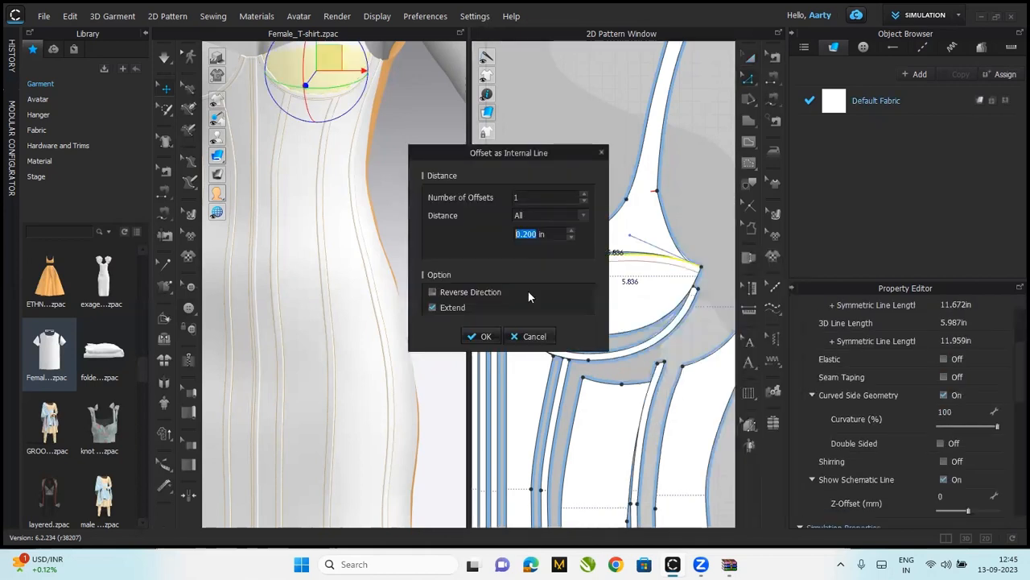
click(487, 335)
click(586, 271)
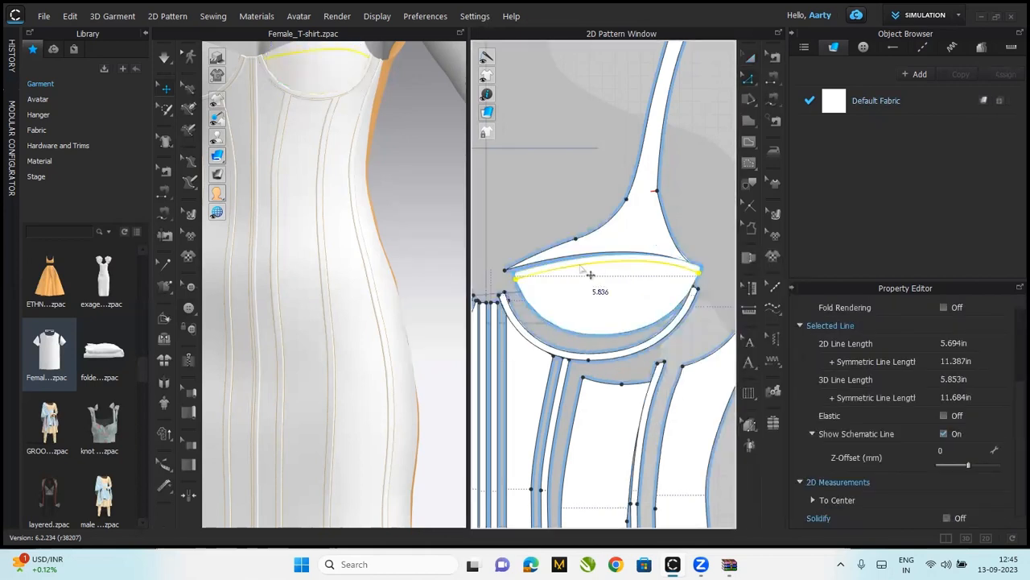
right_click(580, 264)
click(642, 444)
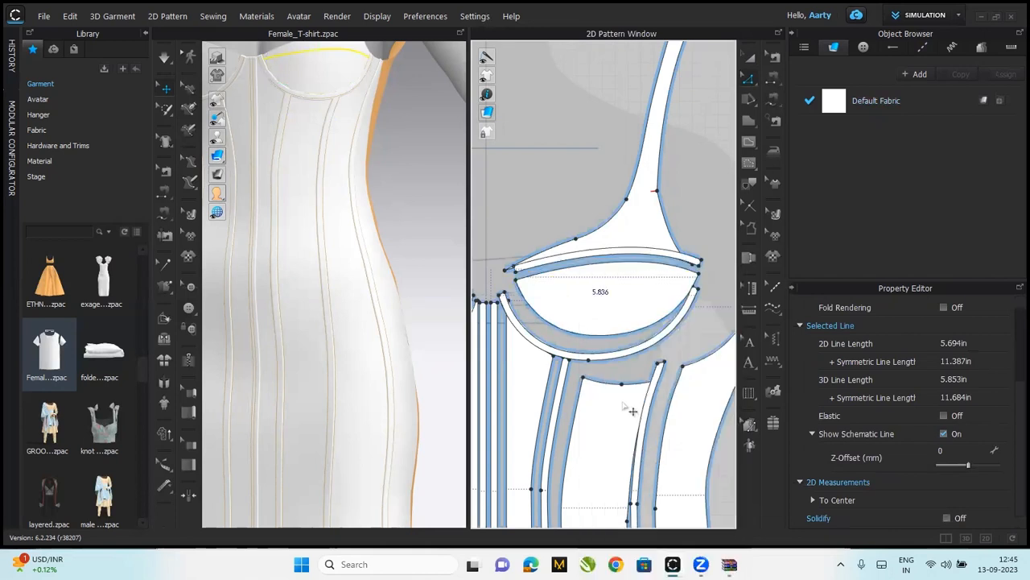
Topstitch the full lower edge of the strip cut from the top of the lower cup
click(773, 309)
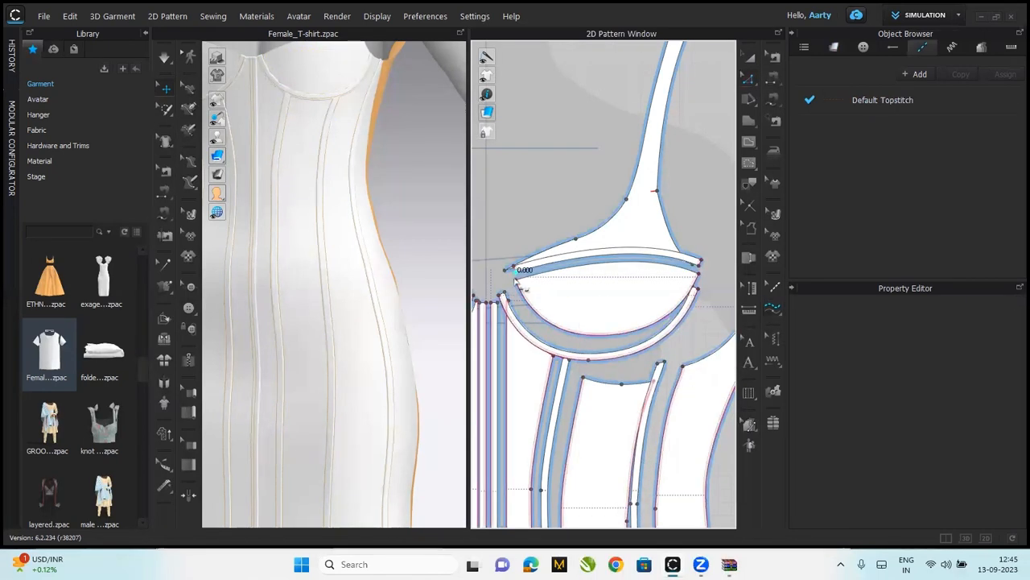
click(515, 270)
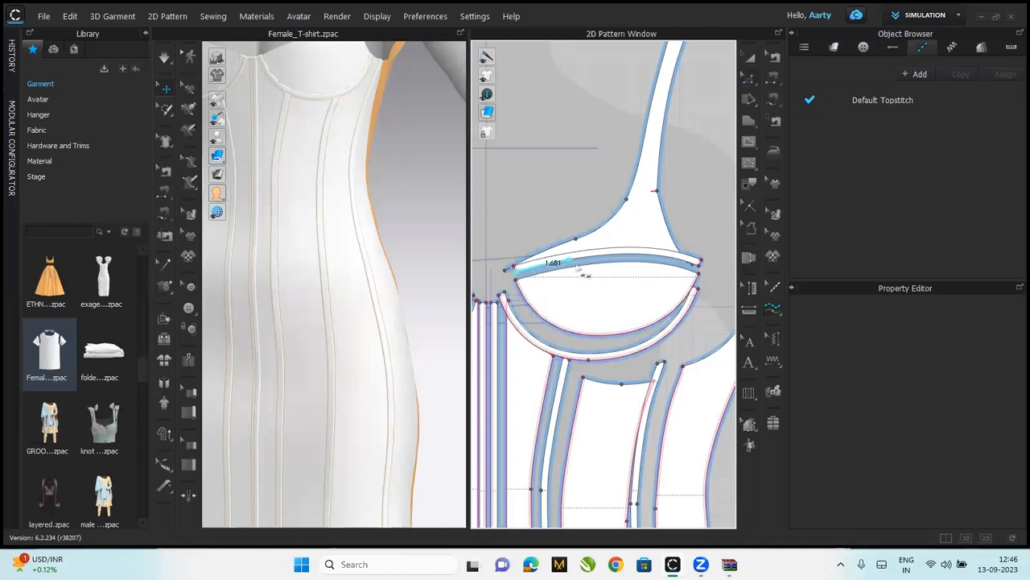
click(702, 269)
Move the cup strip down clear of the upper cup piece and topstitch the upper cup's full lower edge
key(a)
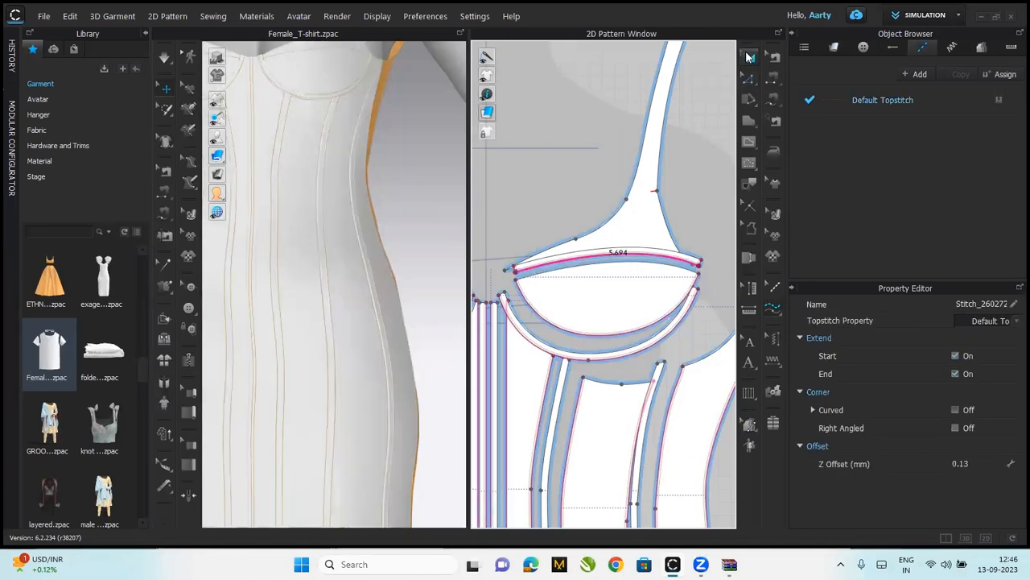
click(597, 266)
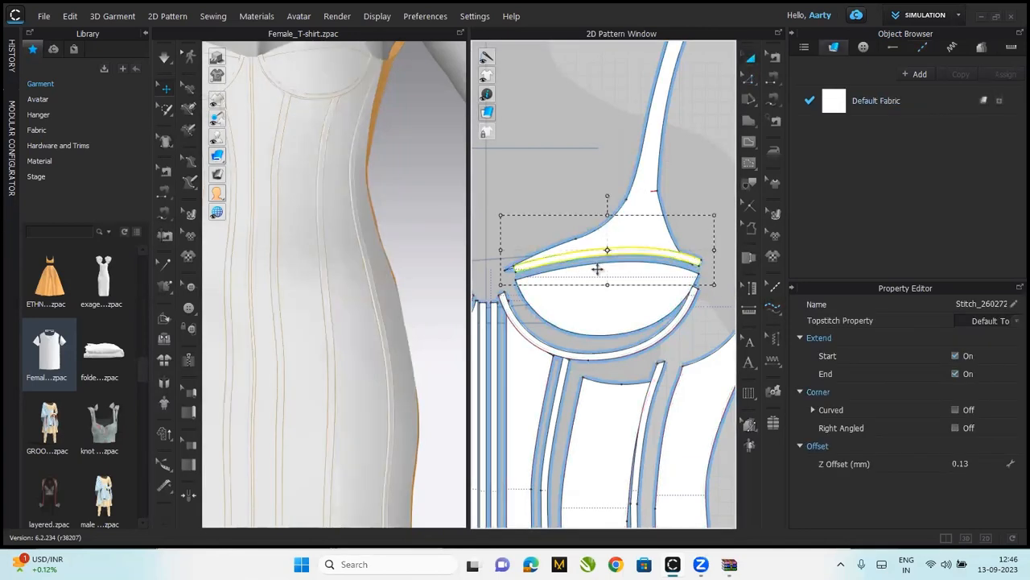
click(772, 304)
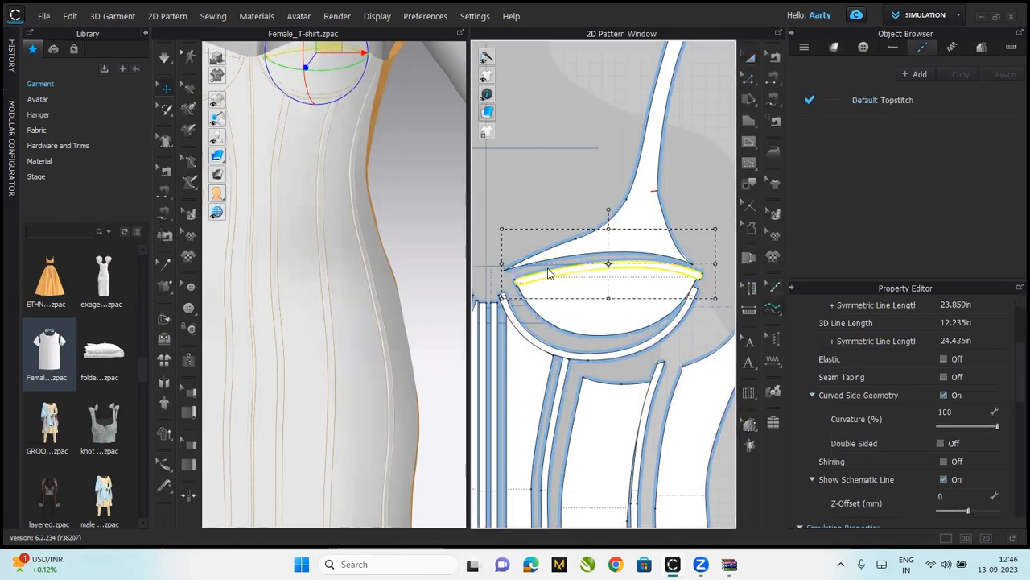
click(691, 263)
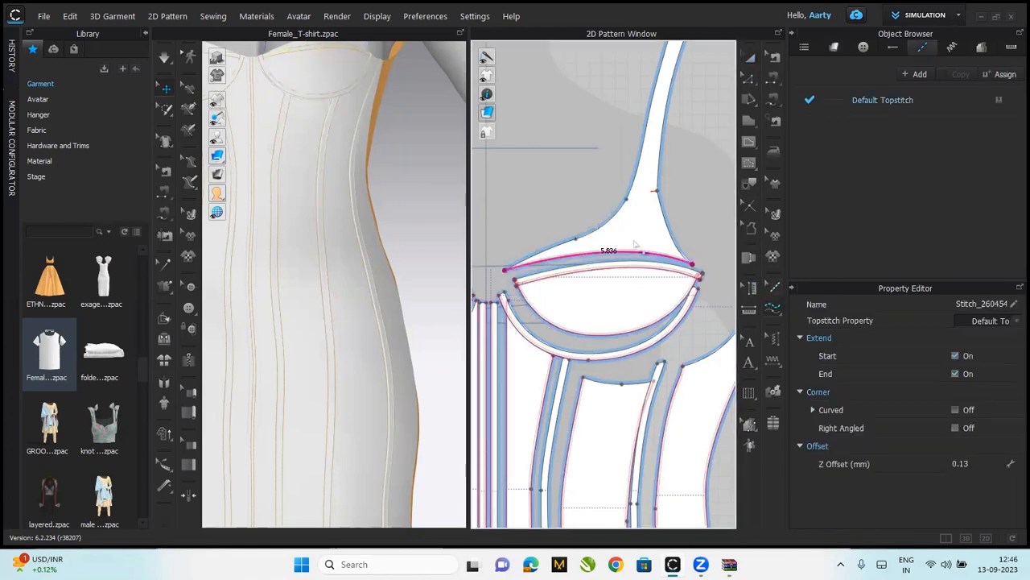
click(750, 57)
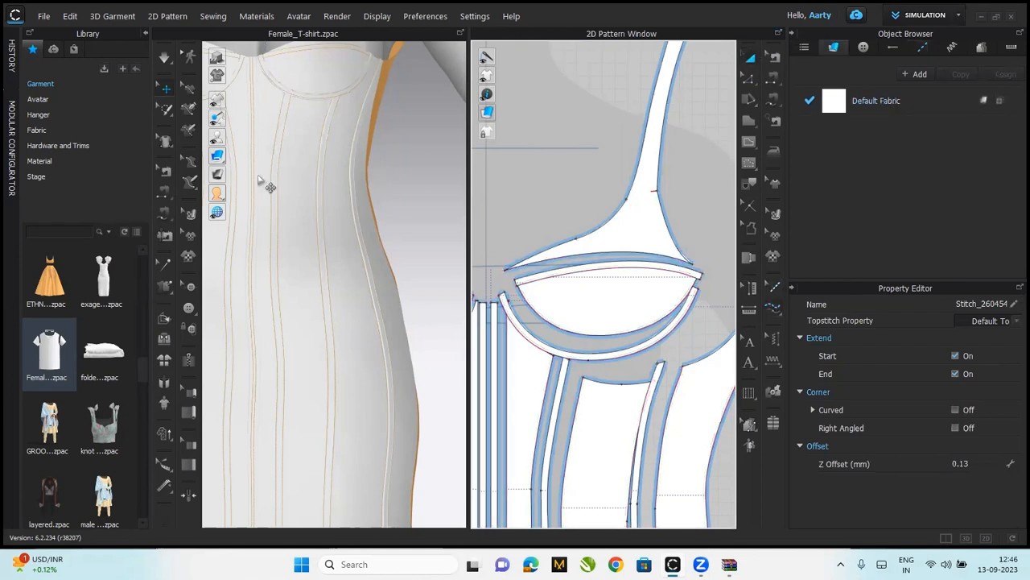
scroll(343, 203, down, 5)
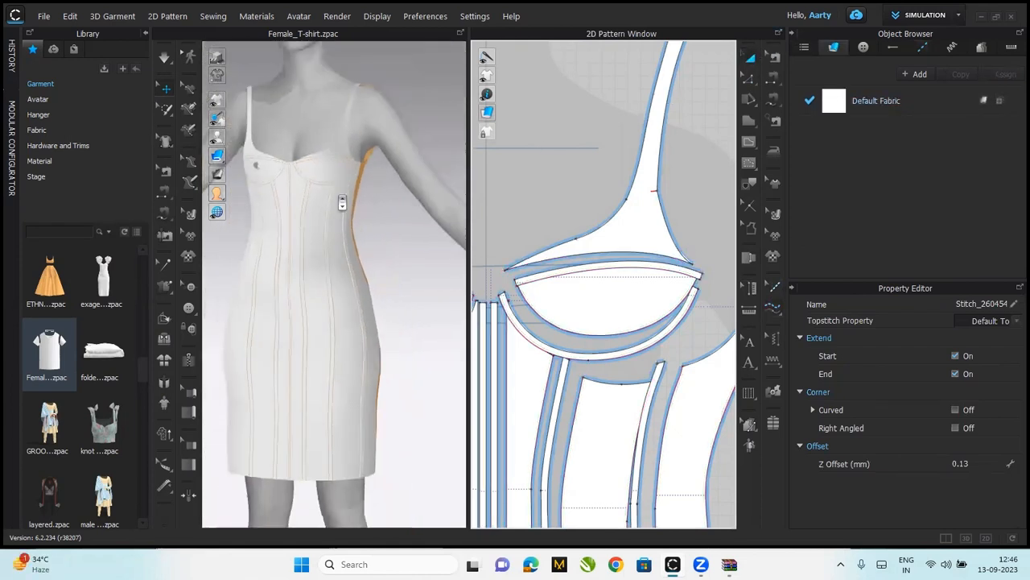
right_drag(271, 190, 297, 178)
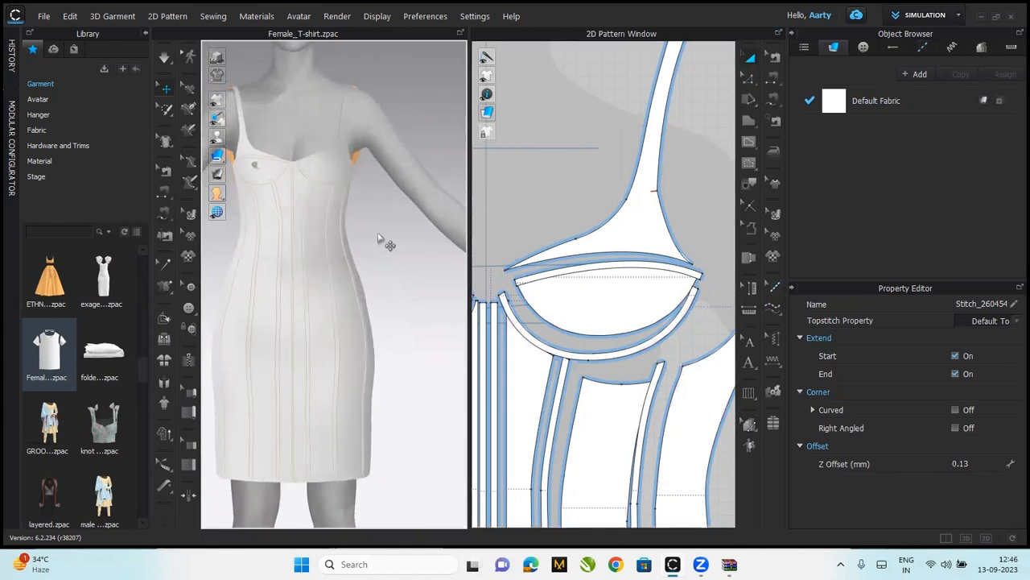
click(503, 359)
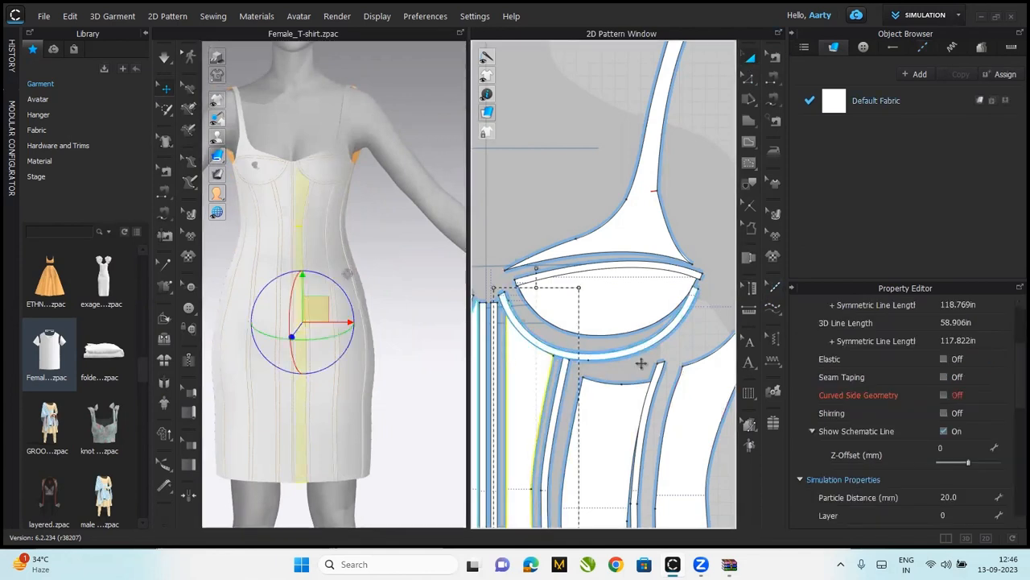
click(773, 360)
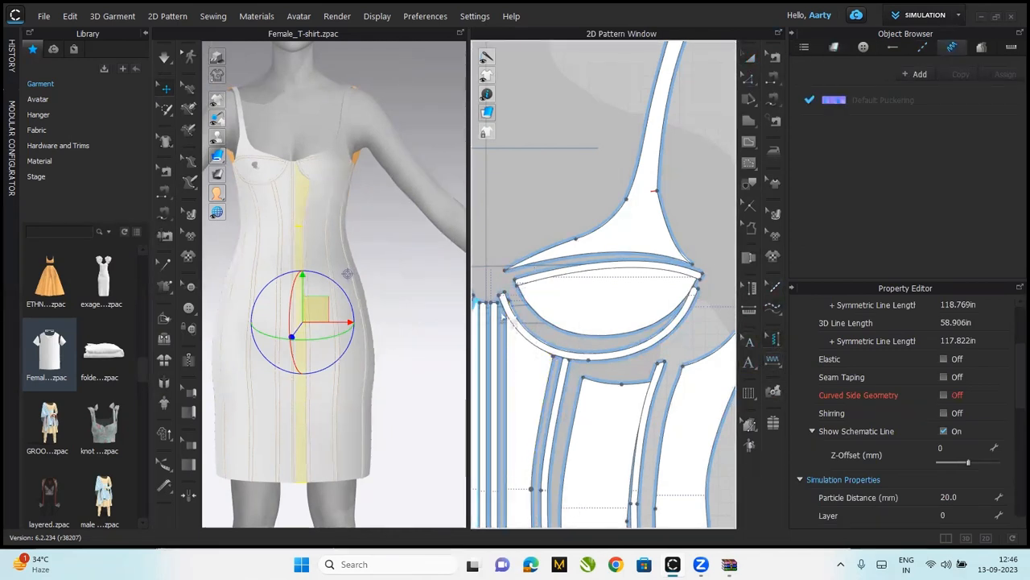
click(771, 361)
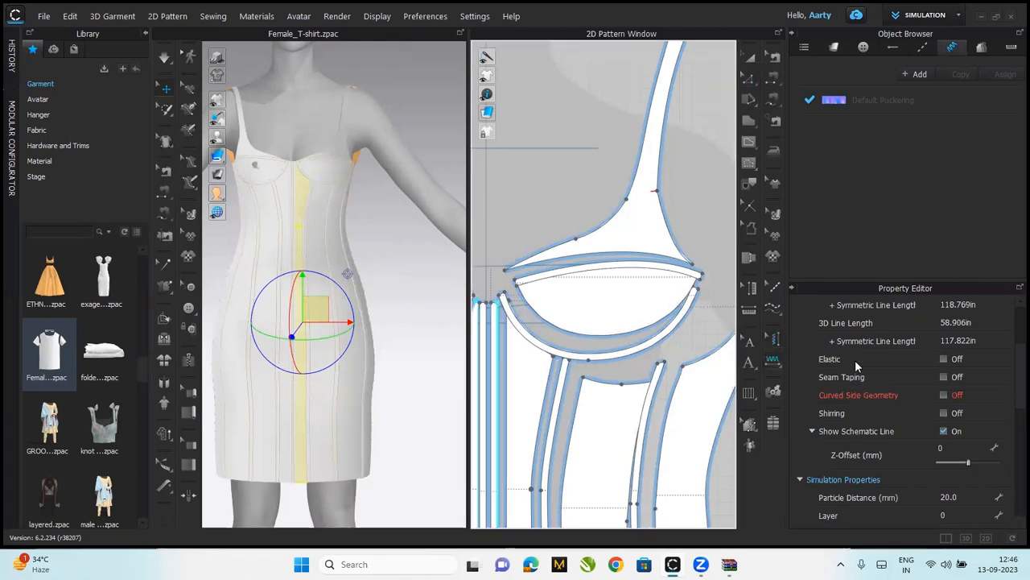
Topstitch the outer long edge of the narrow centre-front strip from the neckline down to the hem
click(771, 309)
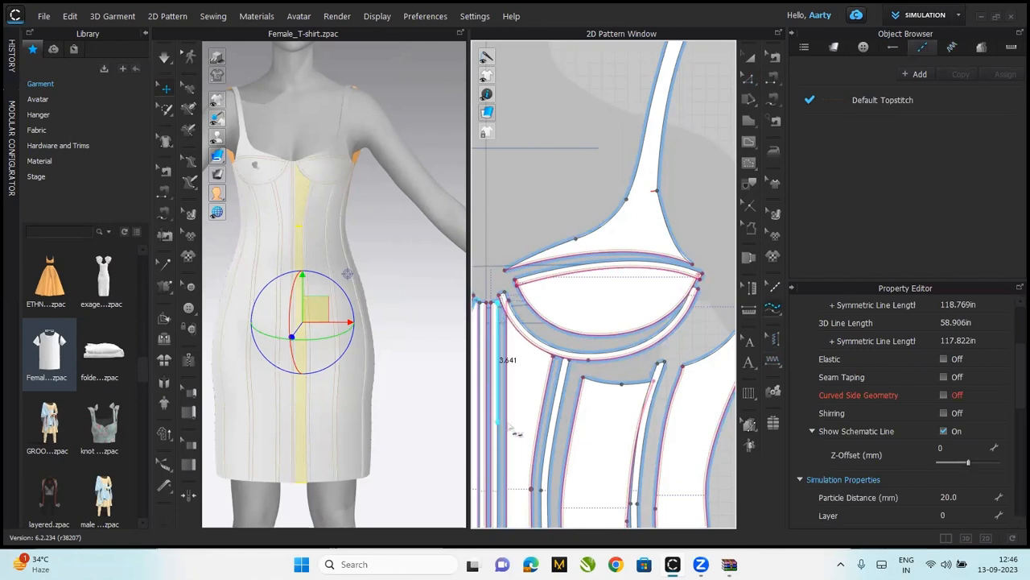
middle_drag(498, 446, 561, 80)
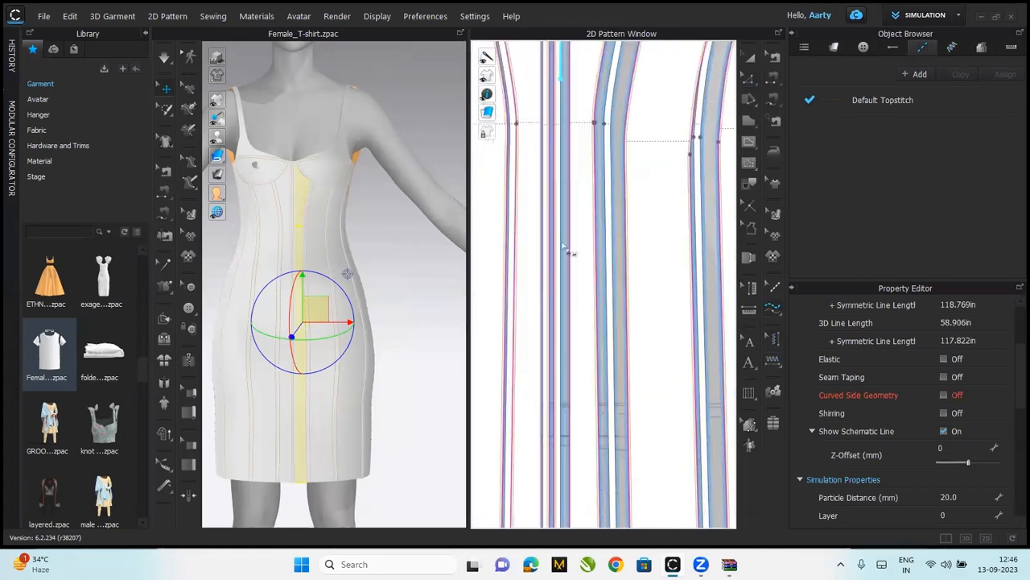
middle_drag(556, 434, 493, 132)
middle_drag(499, 405, 591, 120)
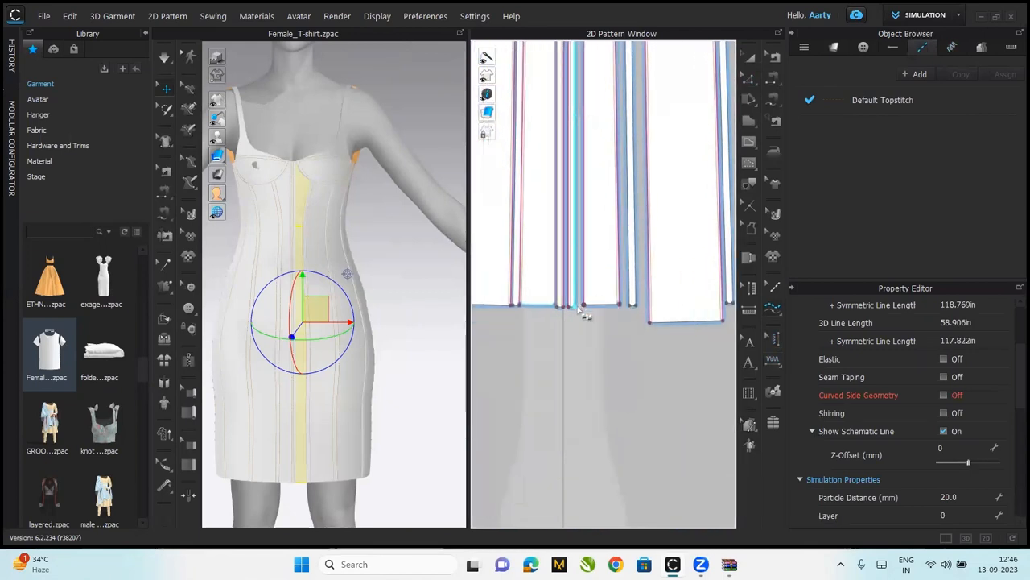
click(578, 310)
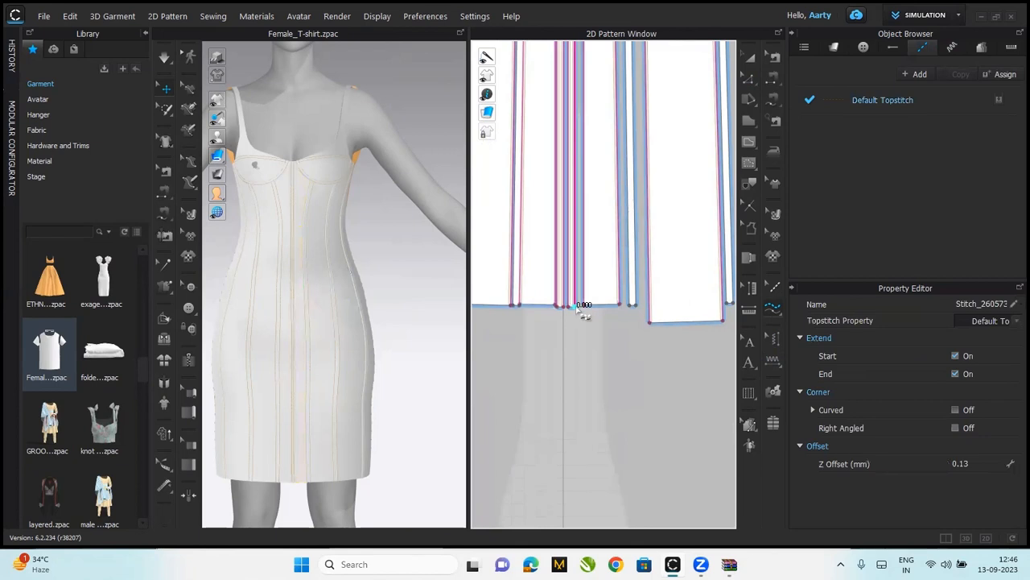
Run the simulation briefly on the topstitched dress to settle its panels and cup seams, and stop it
scroll(327, 362, up, 2)
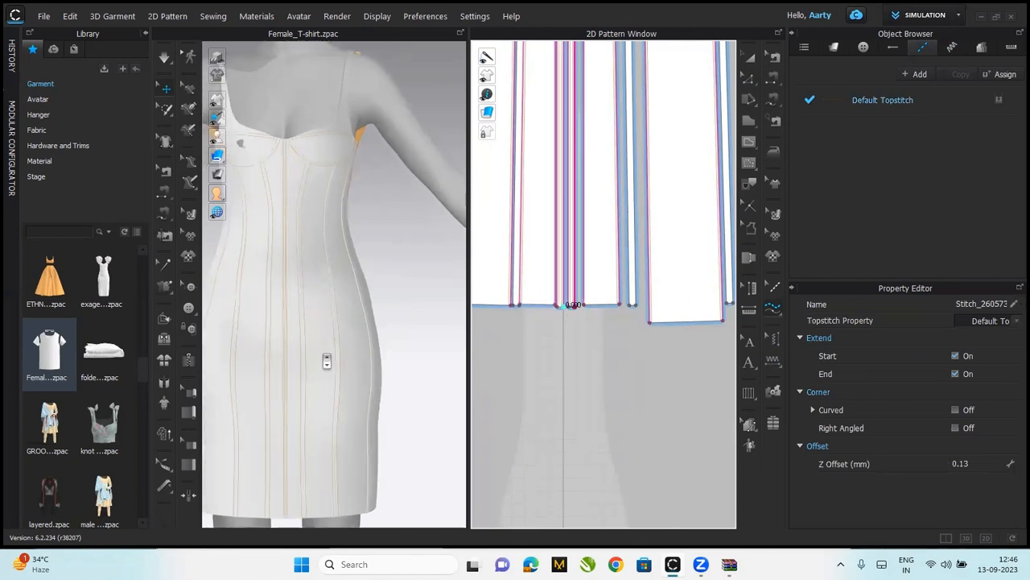
scroll(327, 361, up, 2)
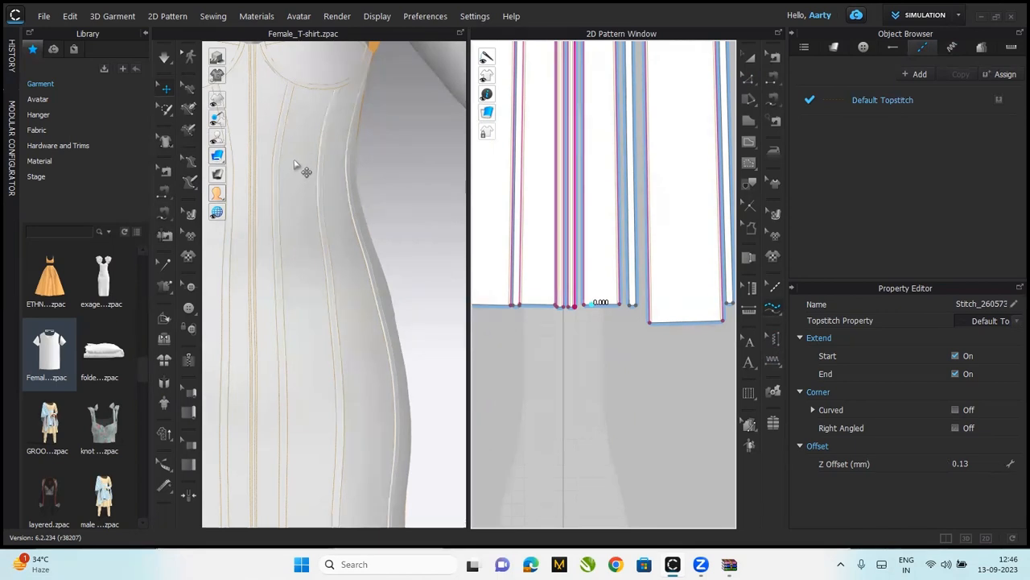
middle_drag(330, 209, 367, 362)
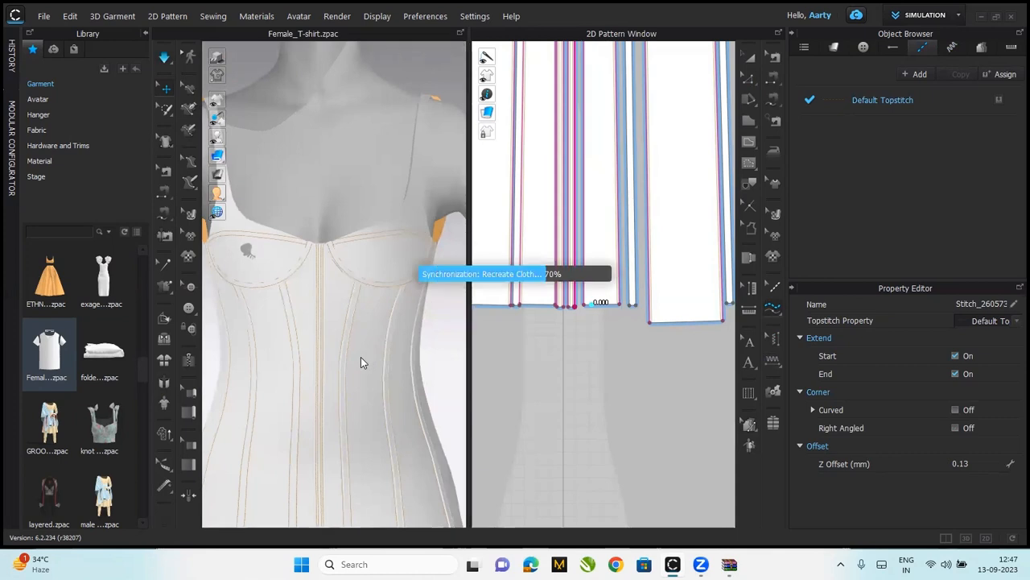
key(space)
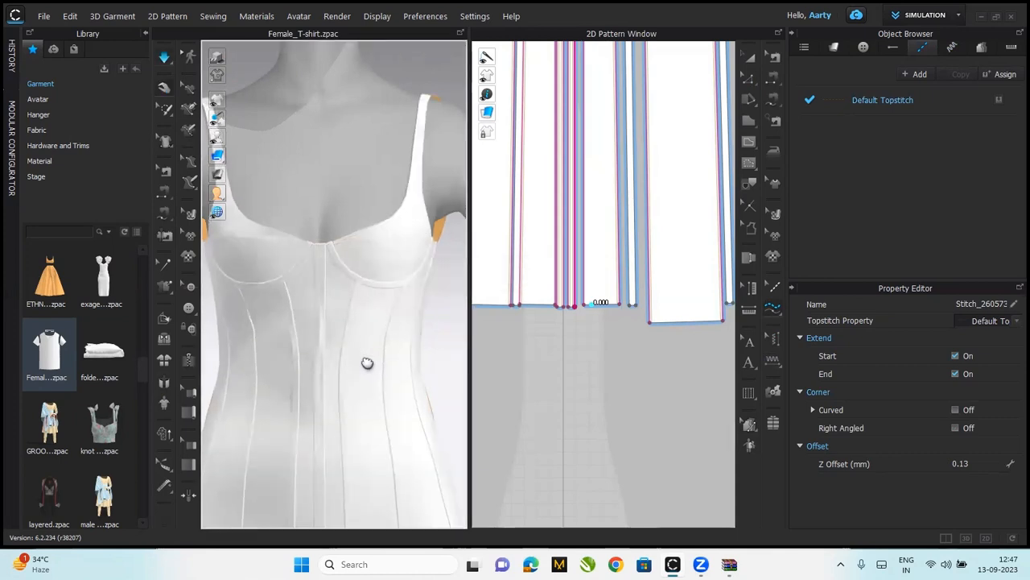
key(space)
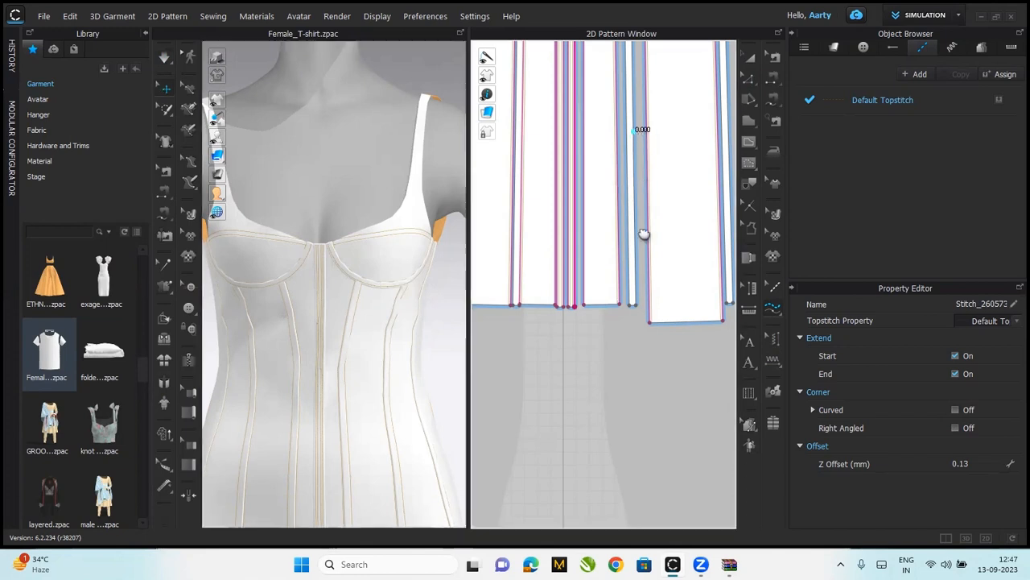
Set Add'l Thickness - Rendering to 2.5 mm for the narrow strips above the lower cups on both sides
scroll(642, 230, up, 5)
middle_drag(688, 138, 693, 539)
middle_drag(648, 183, 606, 389)
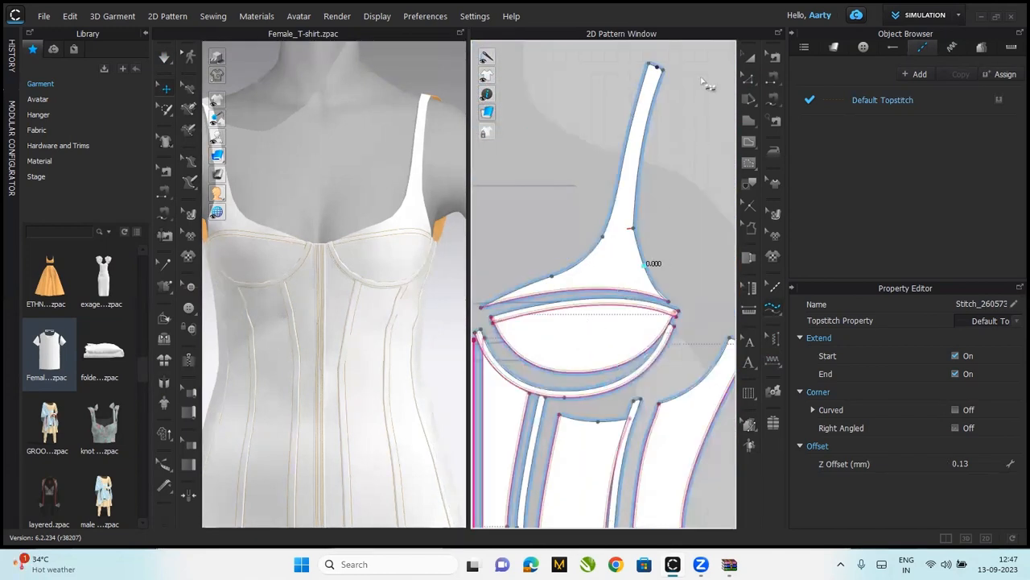
click(750, 56)
click(578, 301)
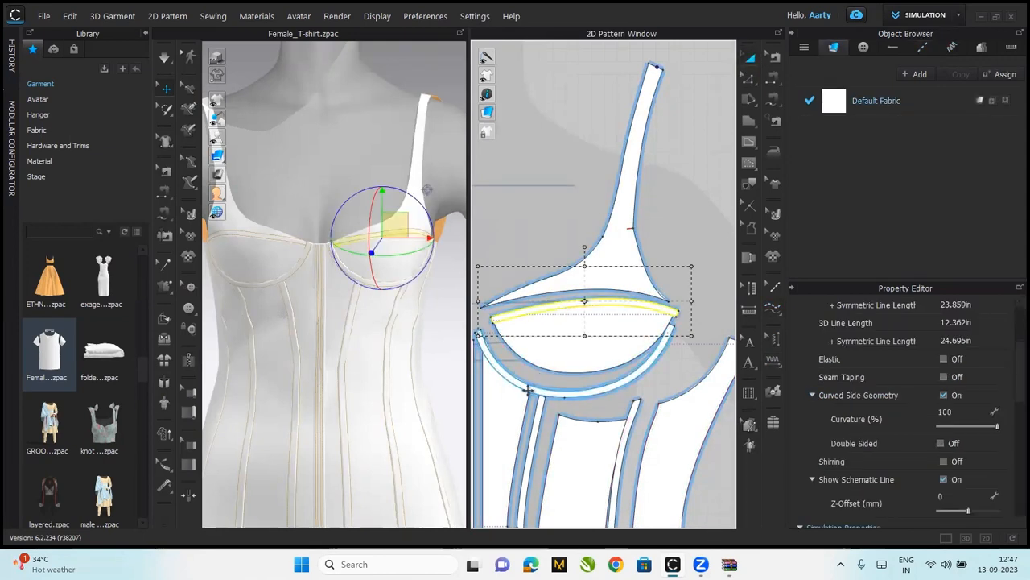
middle_drag(570, 408, 755, 442)
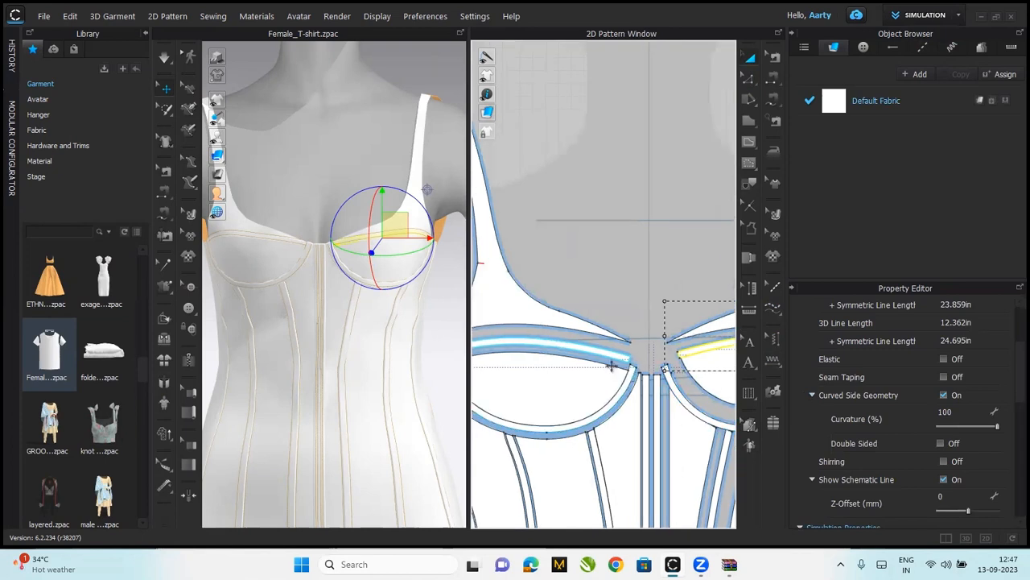
click(611, 352)
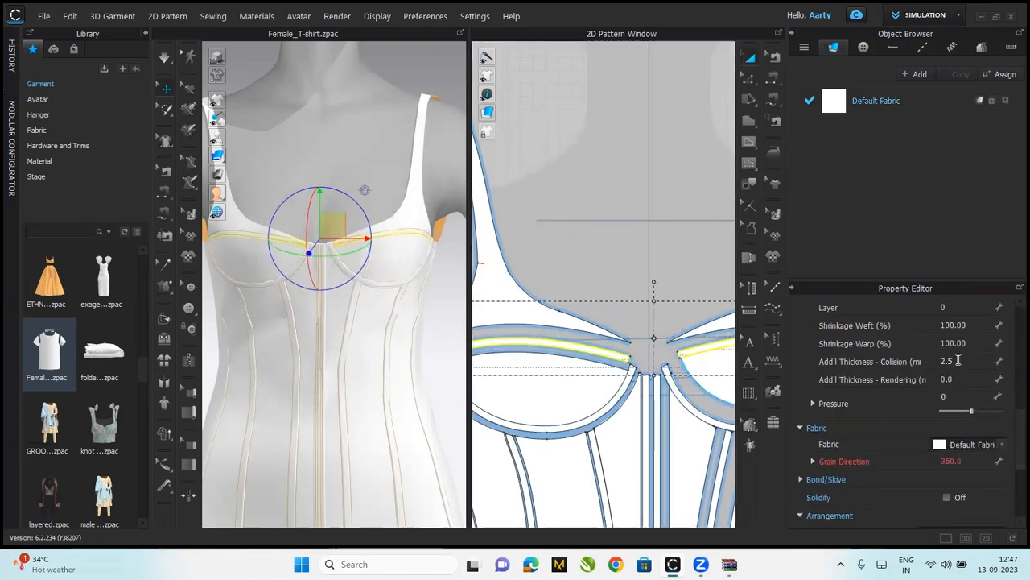
click(959, 379)
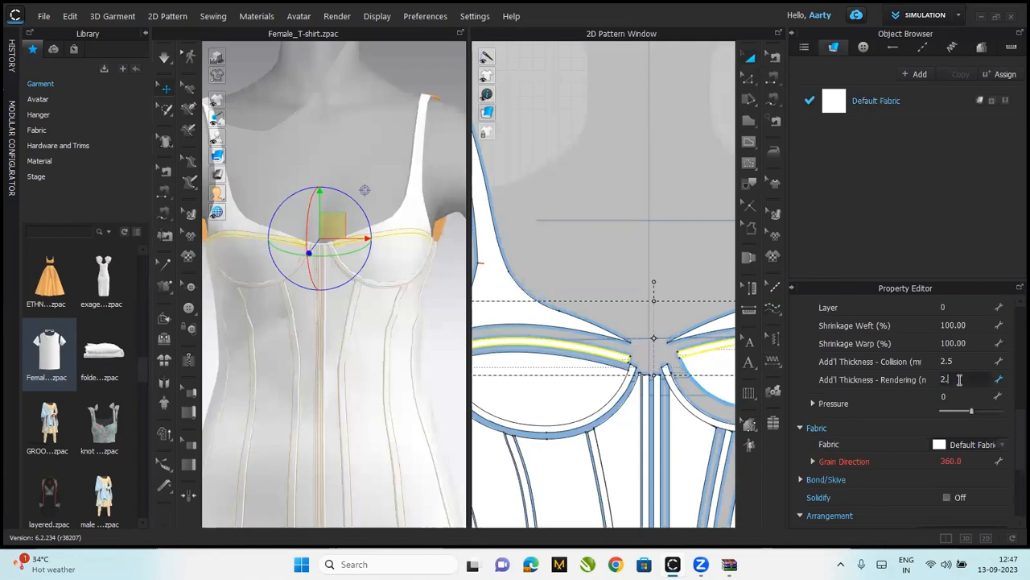
key(Return)
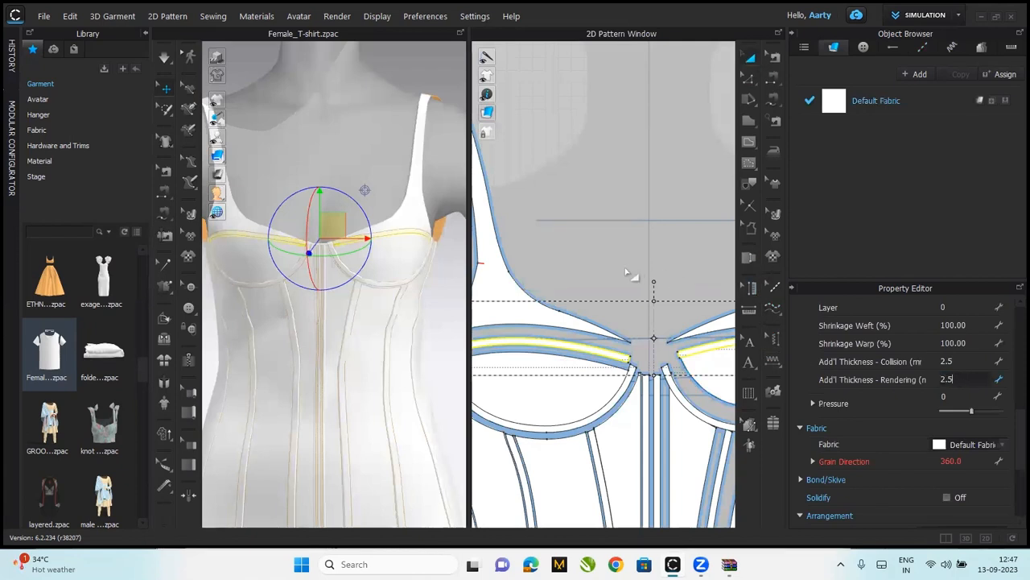
click(627, 273)
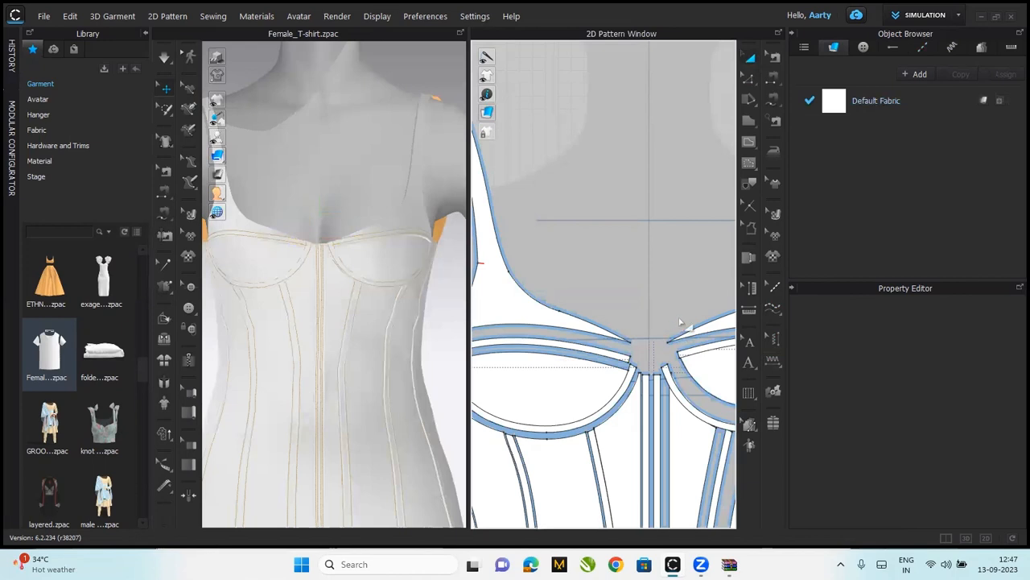
Move the cup strip up against the upper cup piece, clear of the lower cup's curved top edge
middle_drag(680, 333, 537, 287)
click(594, 295)
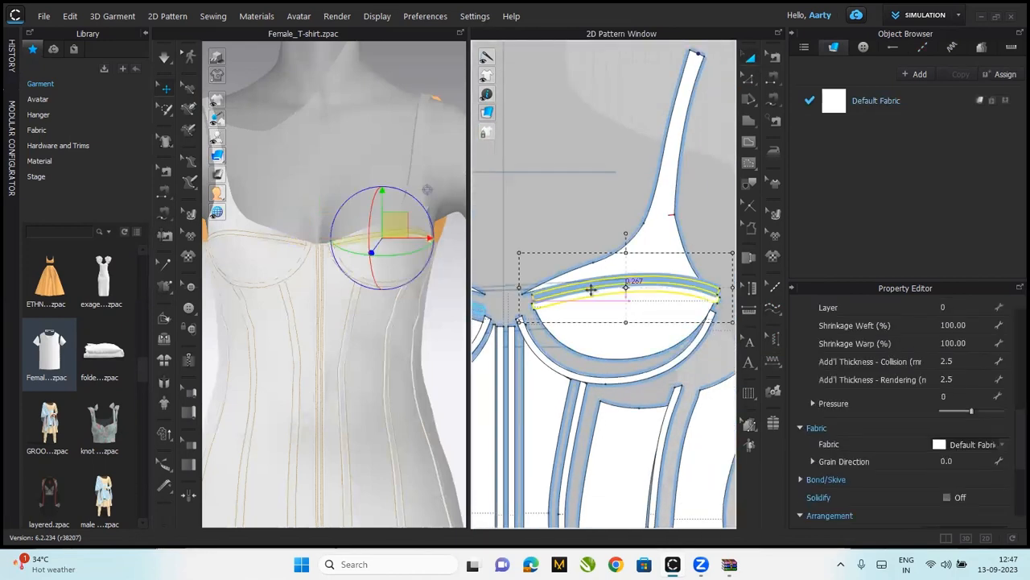
click(602, 322)
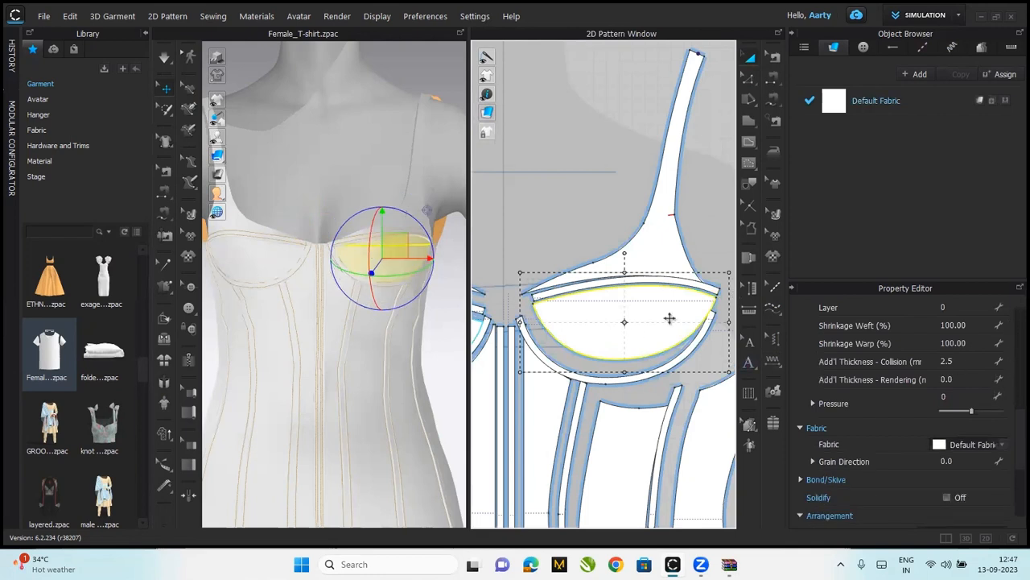
Draw a slightly curved vertical internal line about 2.15 in long across the lower cup and extend it to the pattern outline with added points
key(z)
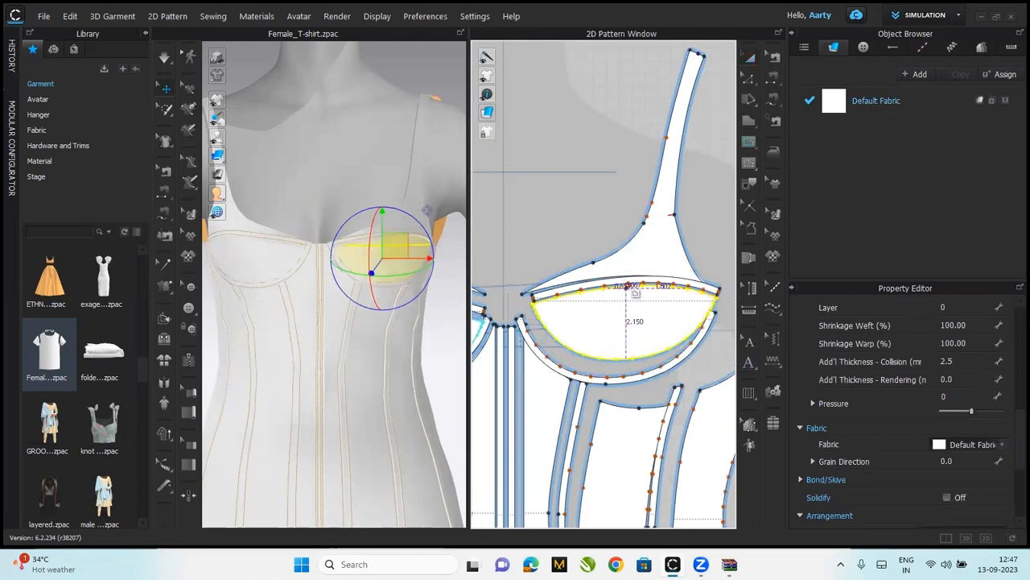
click(628, 358)
drag(628, 286, 626, 267)
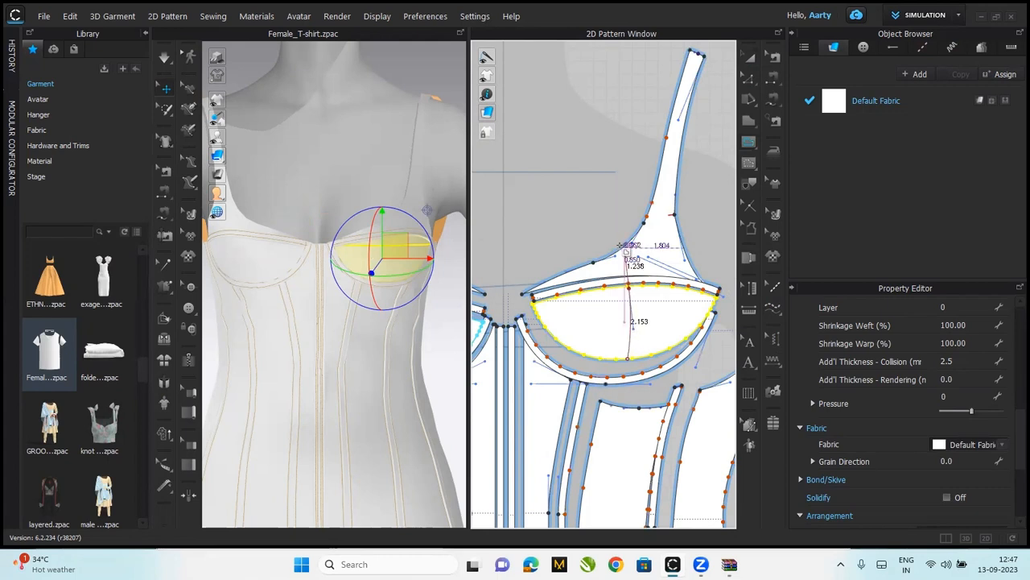
key(Return)
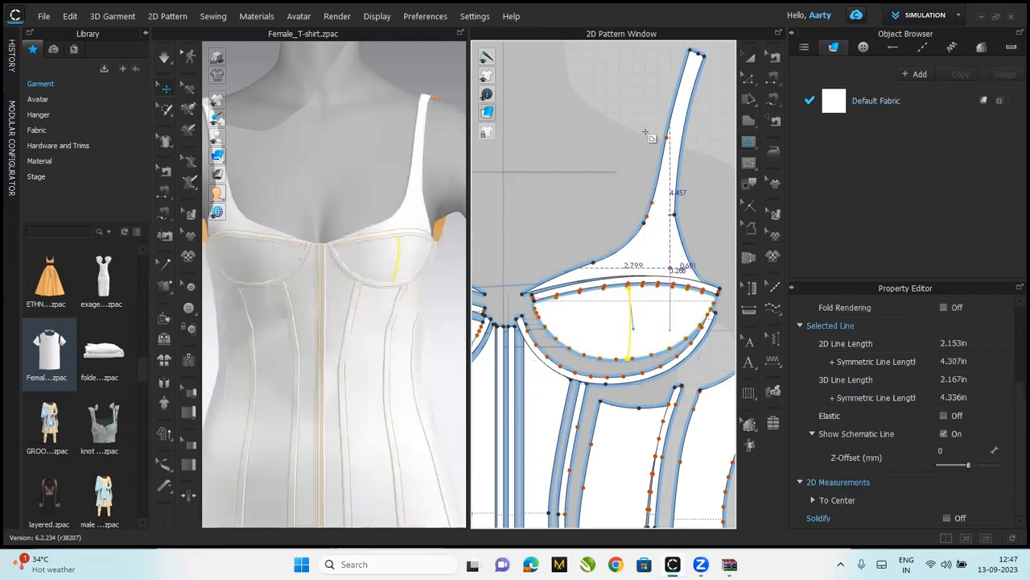
click(748, 66)
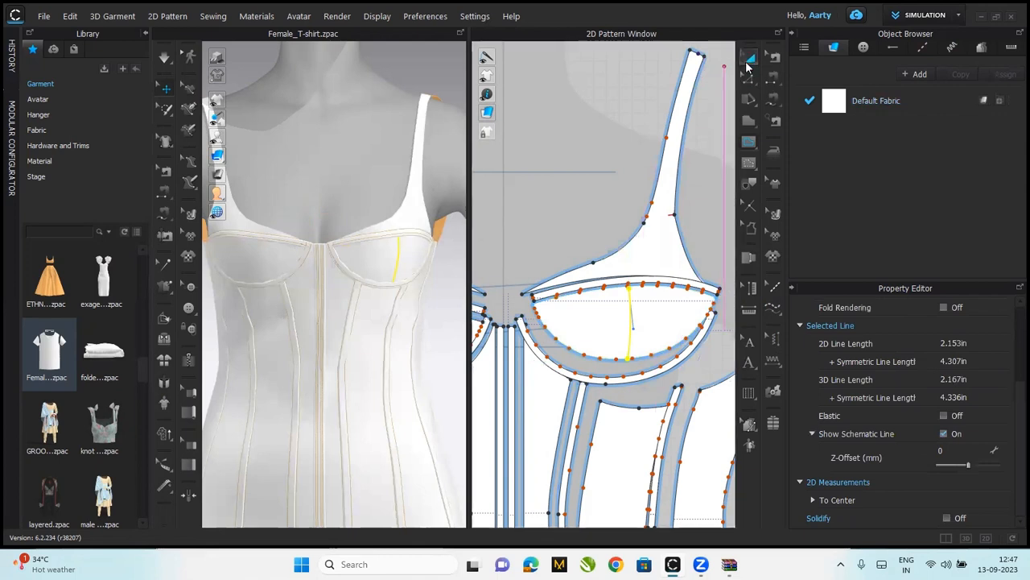
right_click(633, 315)
mouse_move(683, 226)
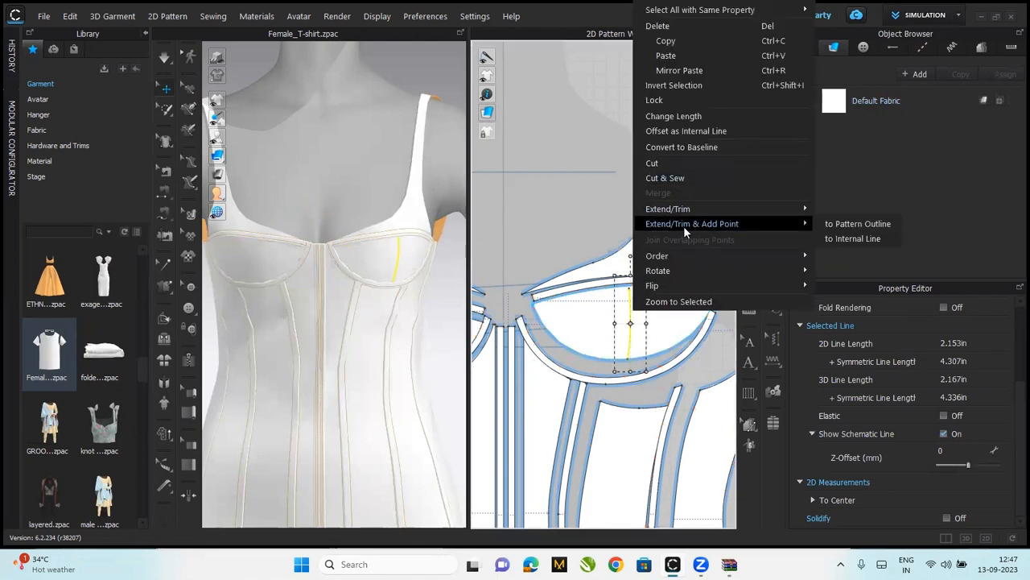
click(856, 223)
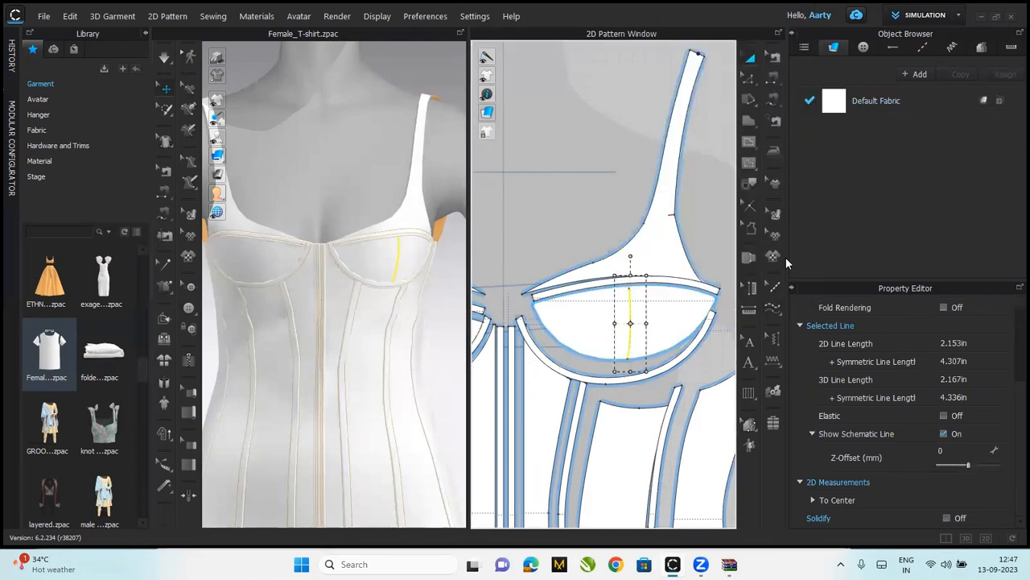
Cut & Sew the lower cup along the vertical internal line and move the two halves apart
click(629, 326)
right_click(630, 328)
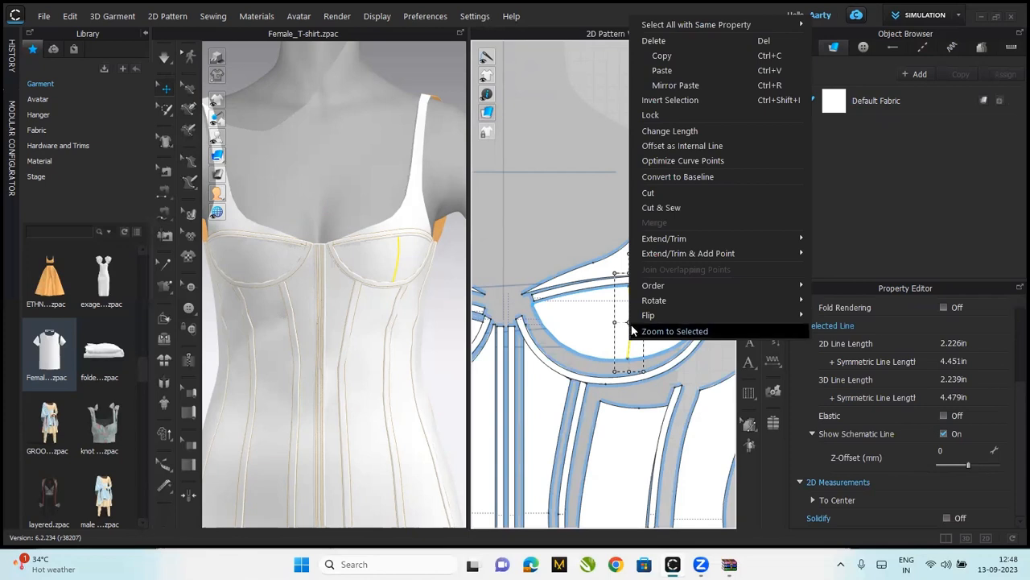
click(673, 205)
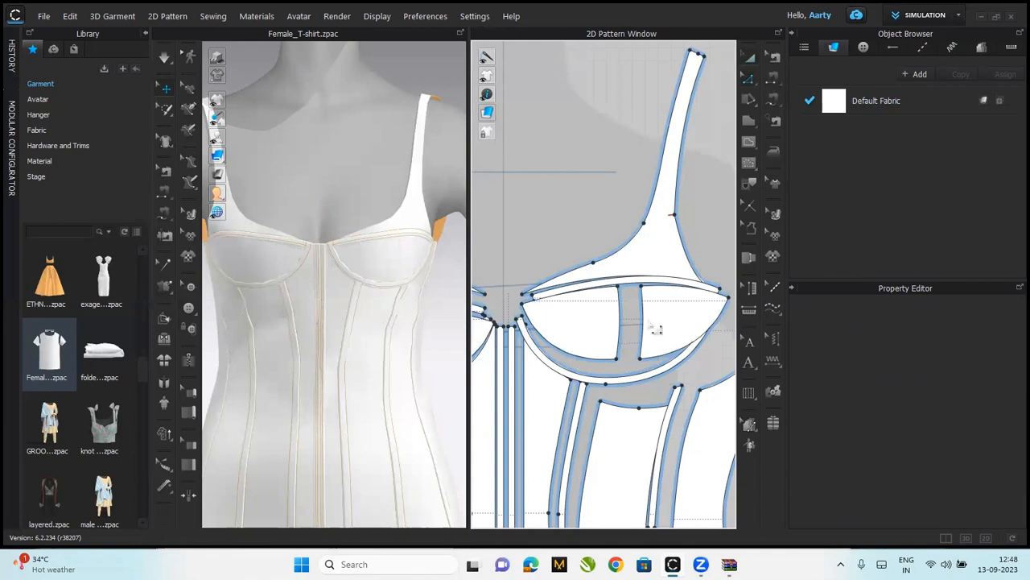
Offset the cut edge of the lower cup's inner half as an internal line and apply Cut & Sew to it
click(619, 327)
right_click(620, 325)
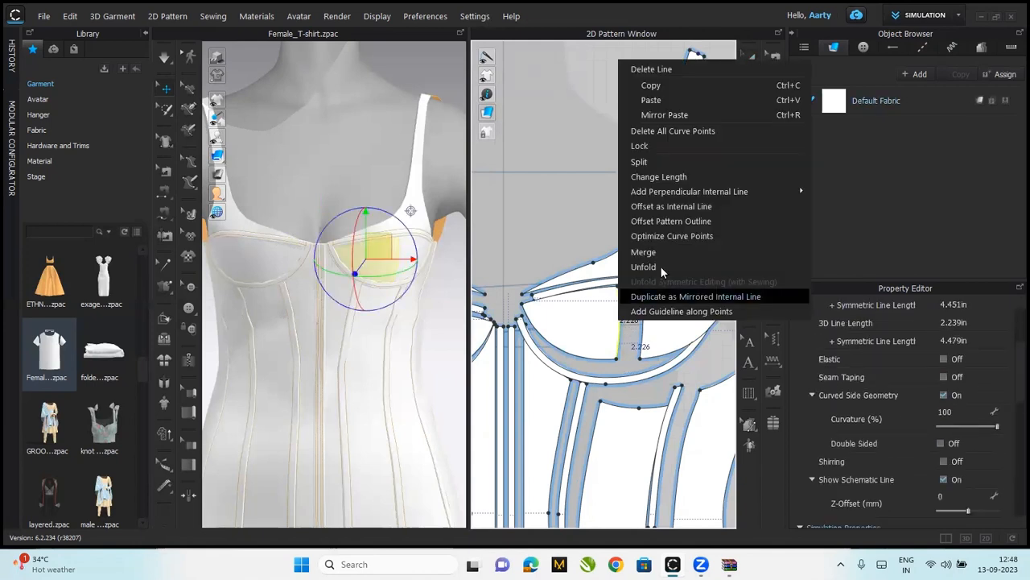
click(682, 209)
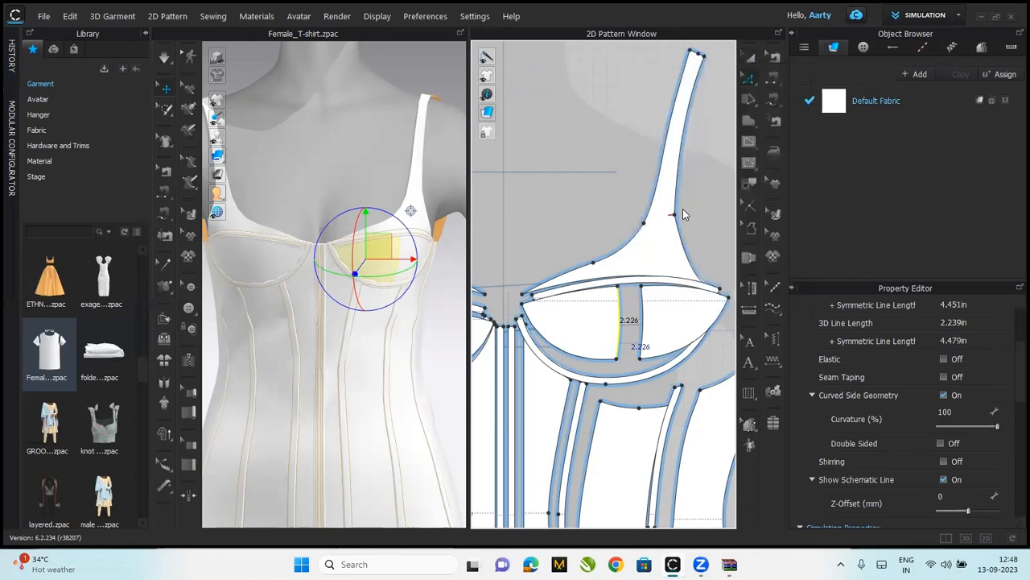
click(486, 337)
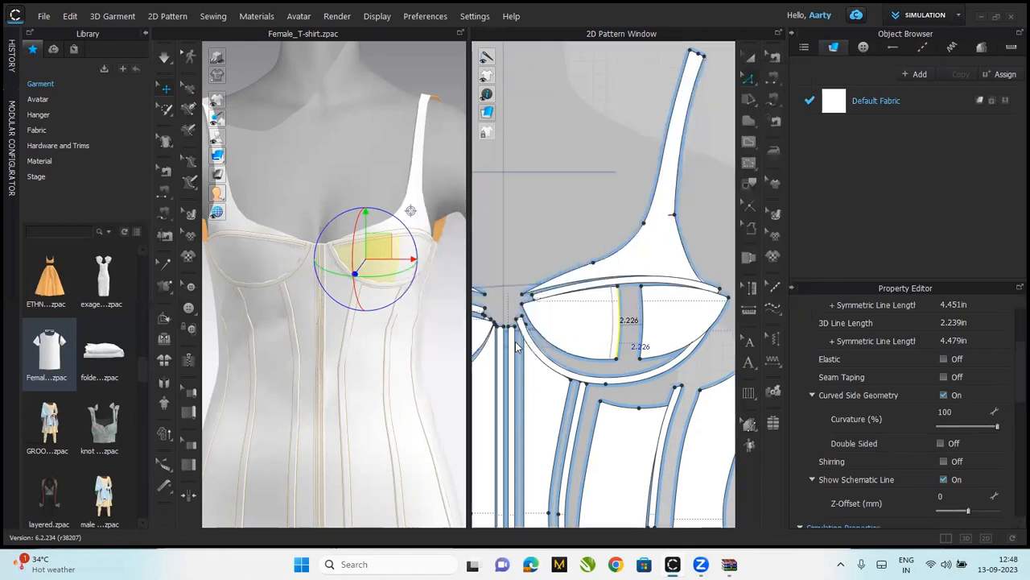
right_click(615, 322)
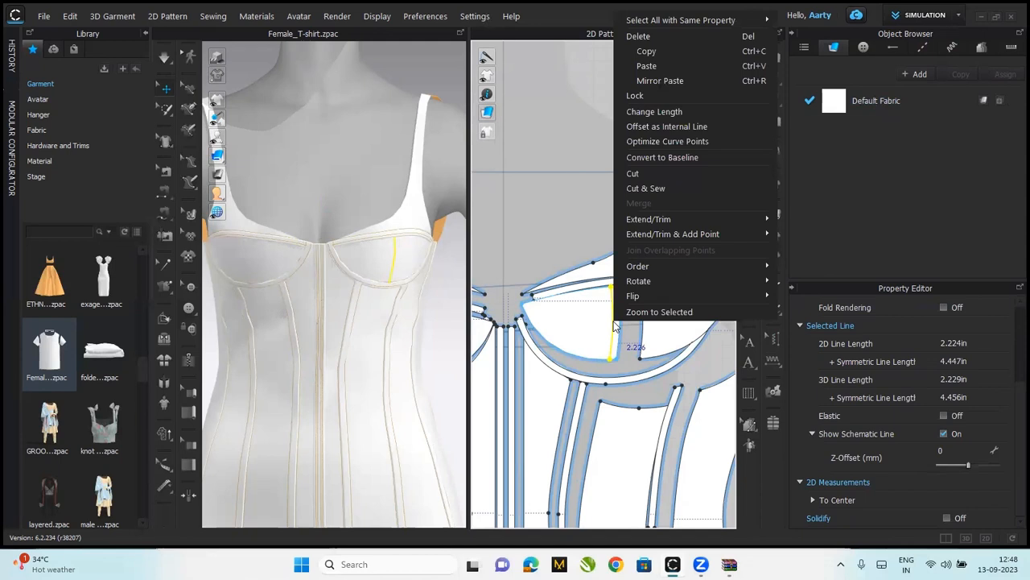
click(654, 191)
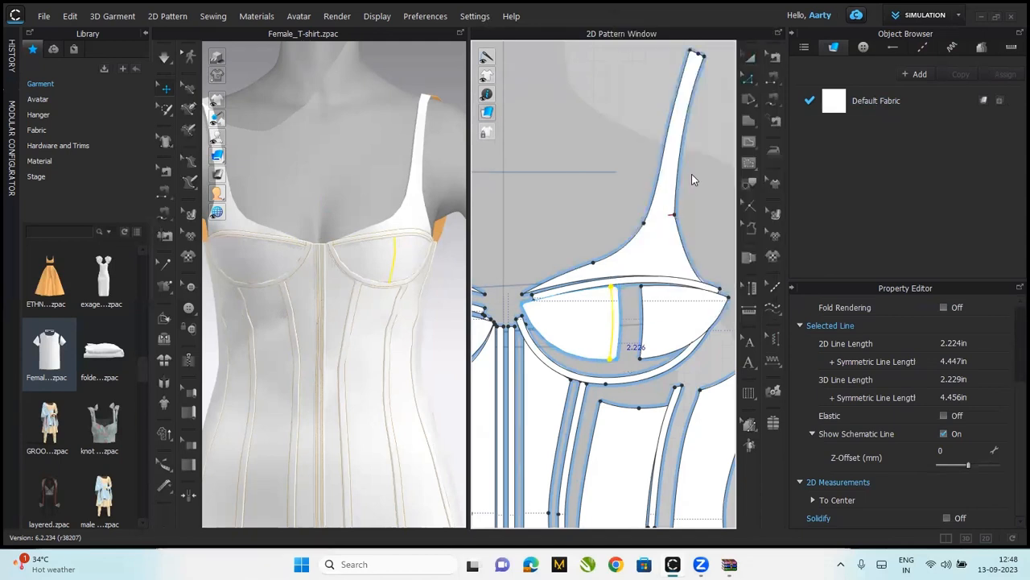
Move the narrow vertical cup strip beside the outer half and set Add'l Thickness - Rendering to 2.5 mm on it and its mirrored strip
click(750, 57)
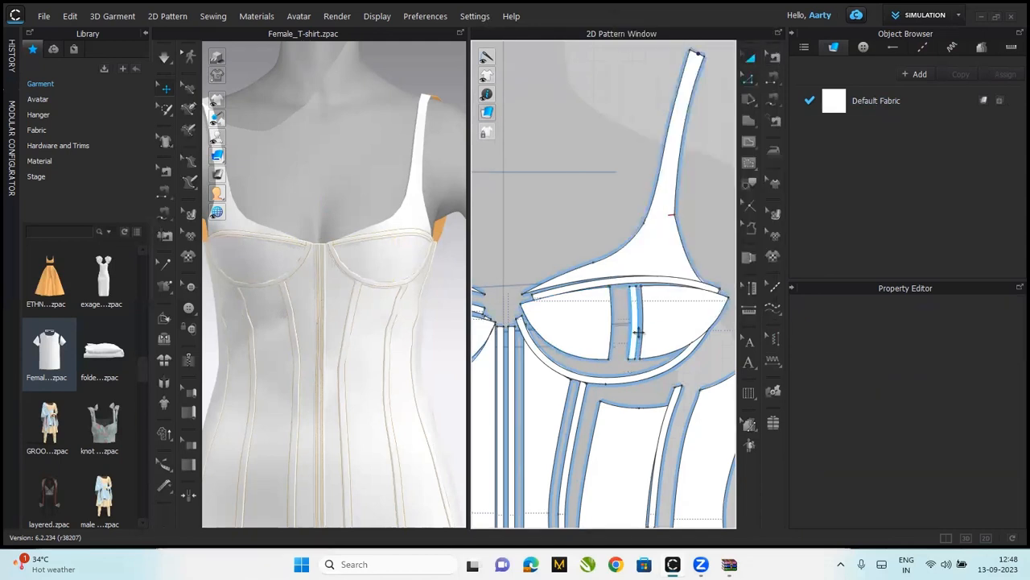
click(633, 322)
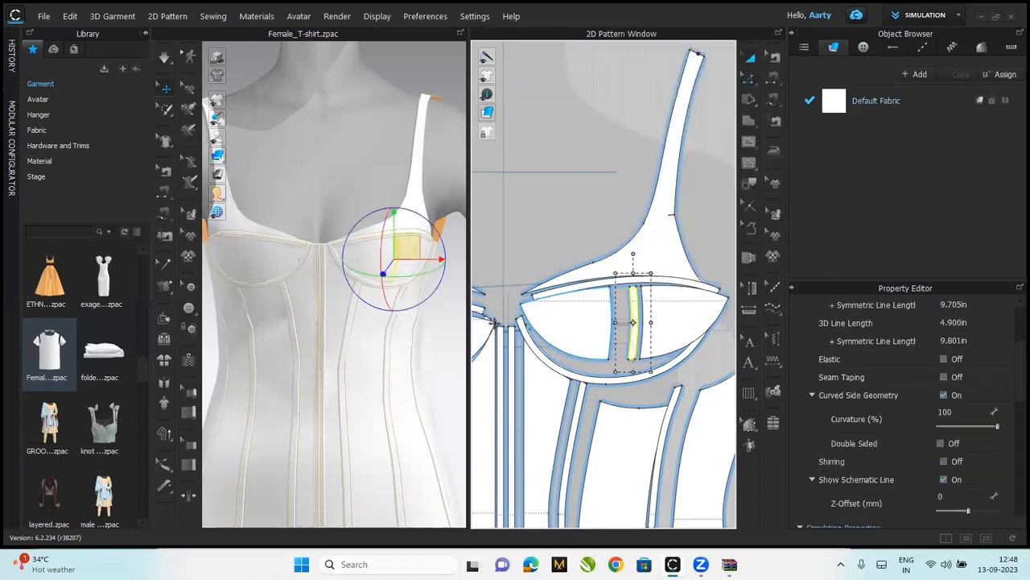
click(248, 270)
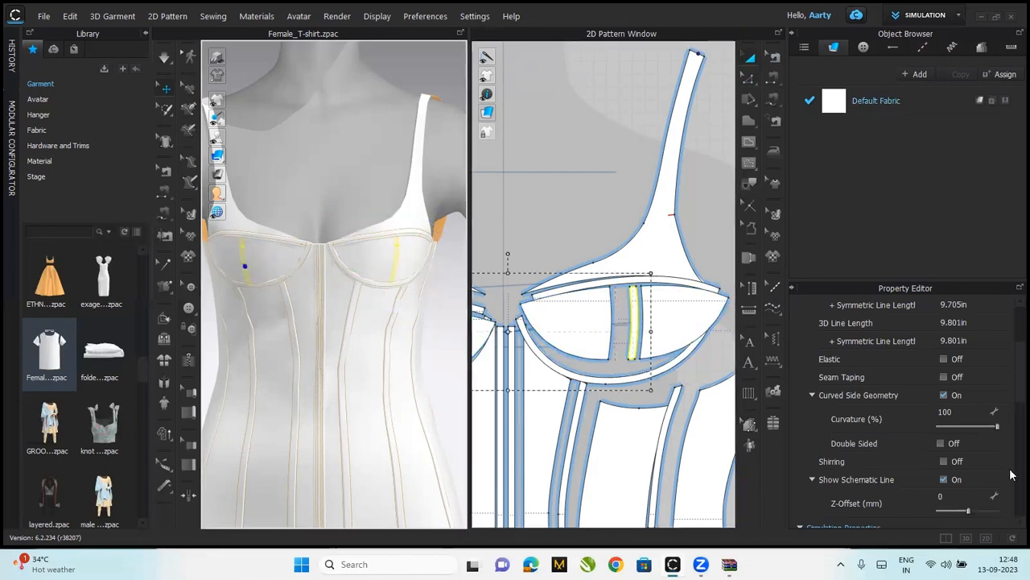
scroll(1011, 375, down, 5)
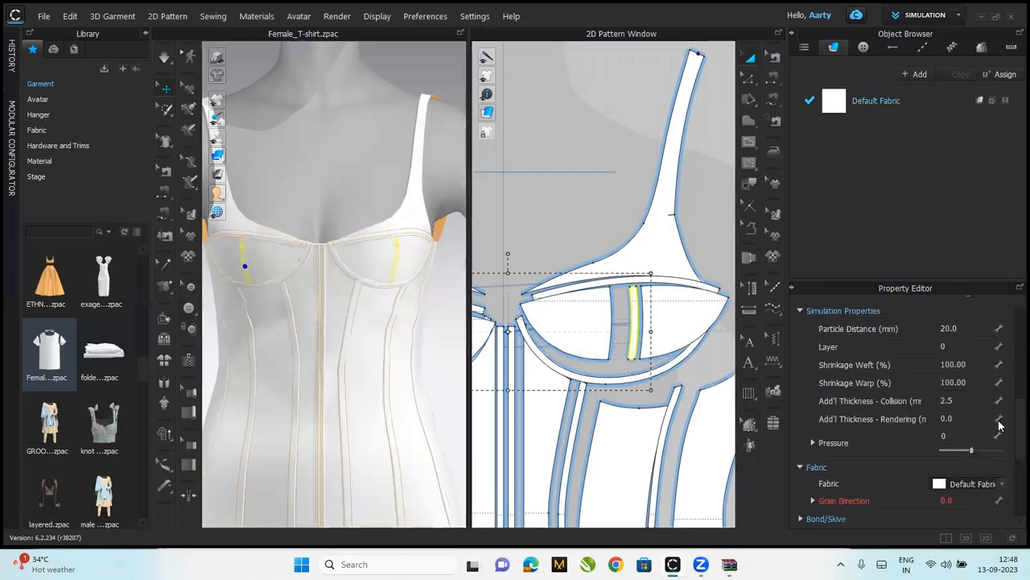
click(955, 417)
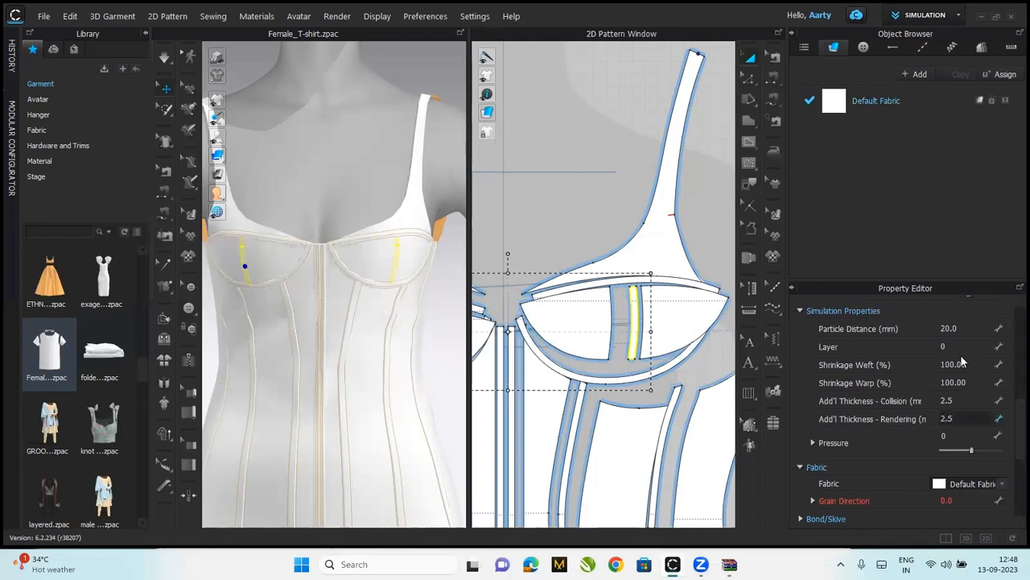
key(Return)
click(534, 230)
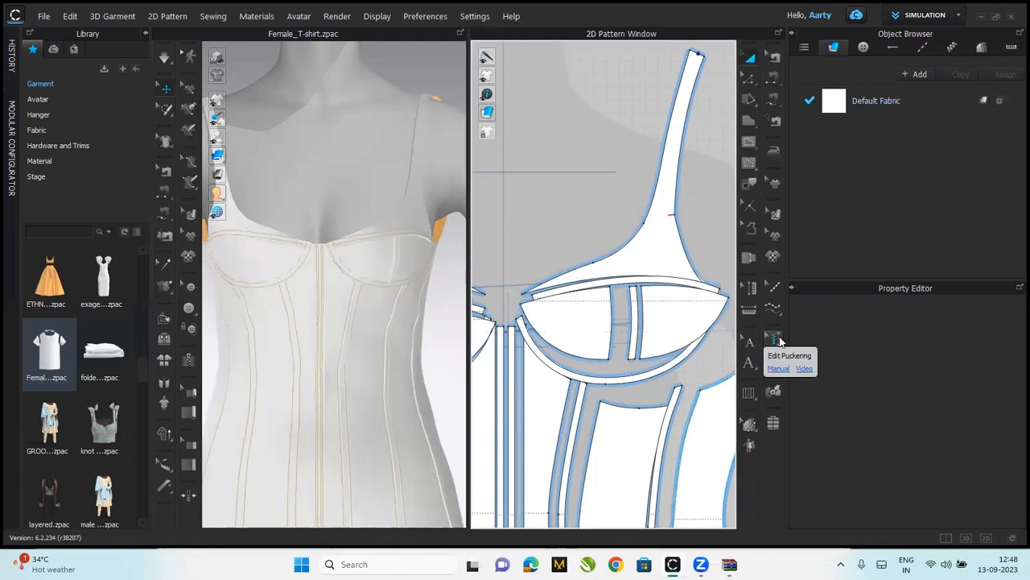
Apply segment topstitching to both long edges of the narrow vertical strip on the lower cup
click(773, 287)
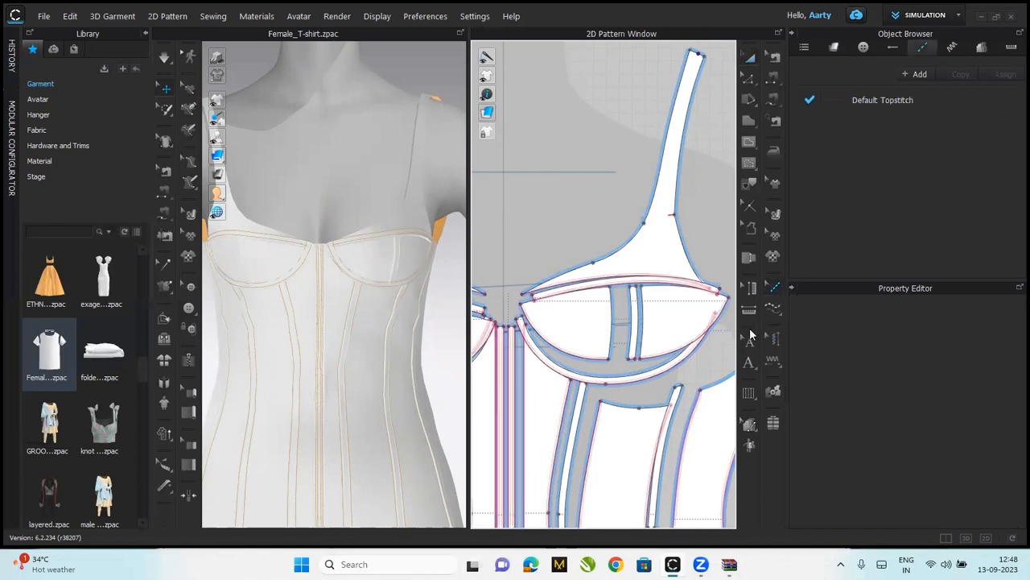
click(774, 308)
click(637, 322)
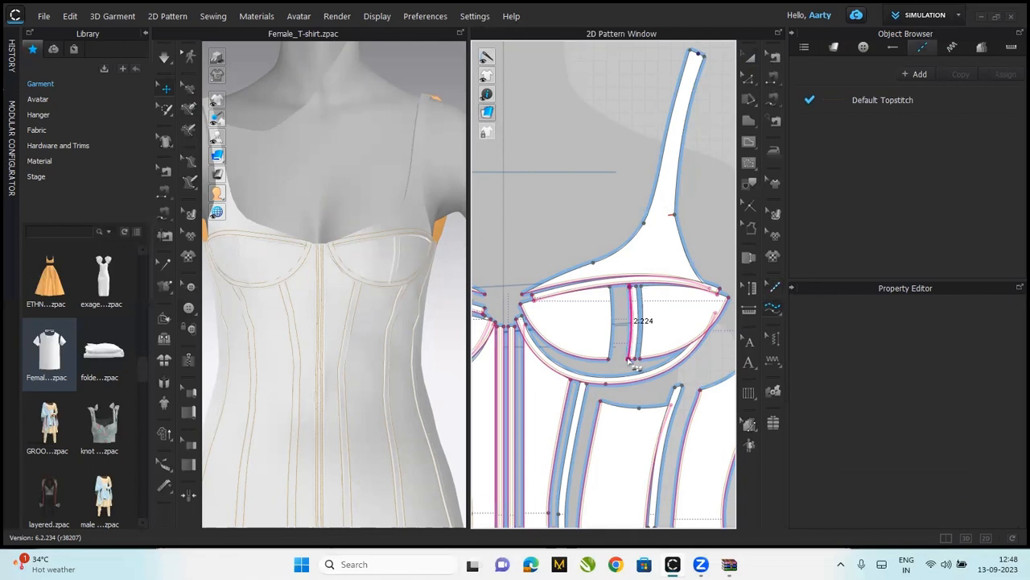
click(641, 287)
click(643, 359)
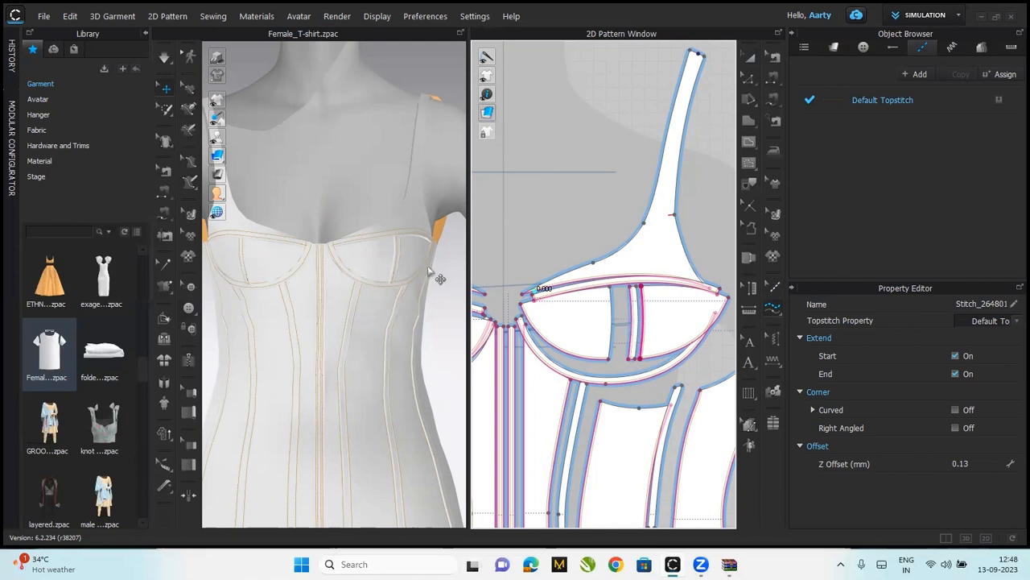
Apply the blue-jeans-fabric-texture-background-photo image from the Desktop as the Default Fabric's texture
mouse_move(425, 267)
right_down()
mouse_move(345, 248)
mouse_move(405, 263)
right_up()
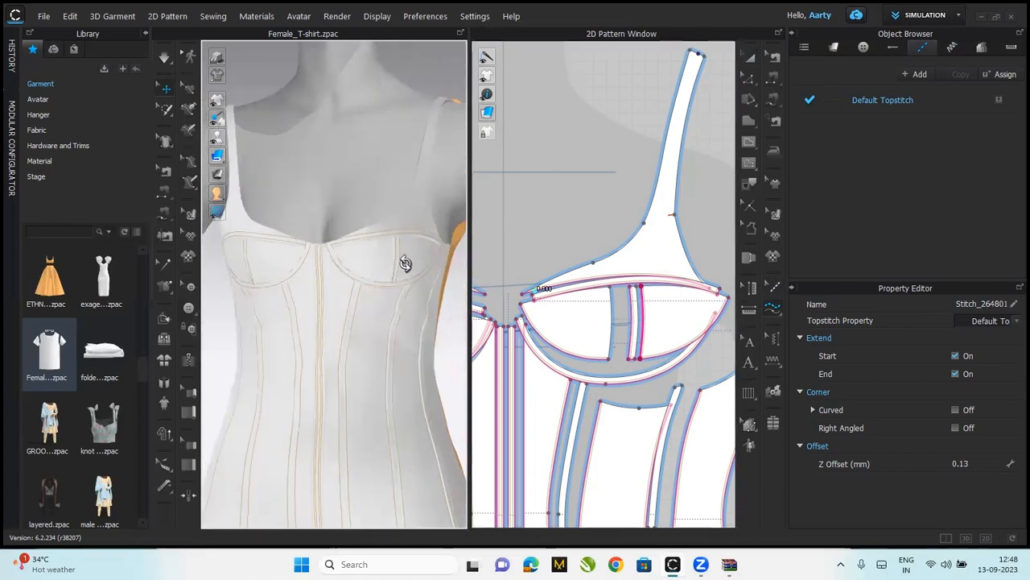
scroll(404, 266, down, 5)
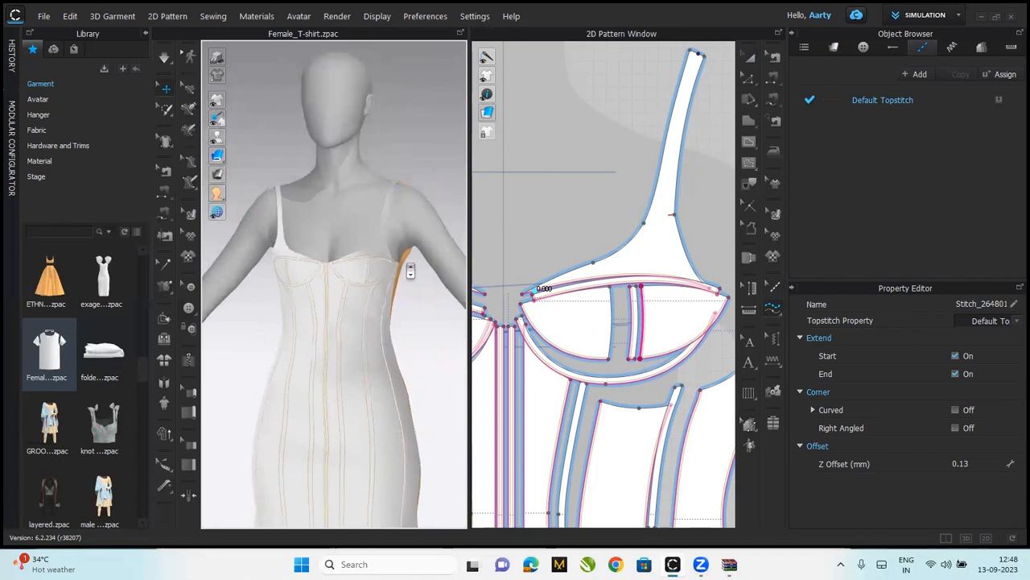
key(8)
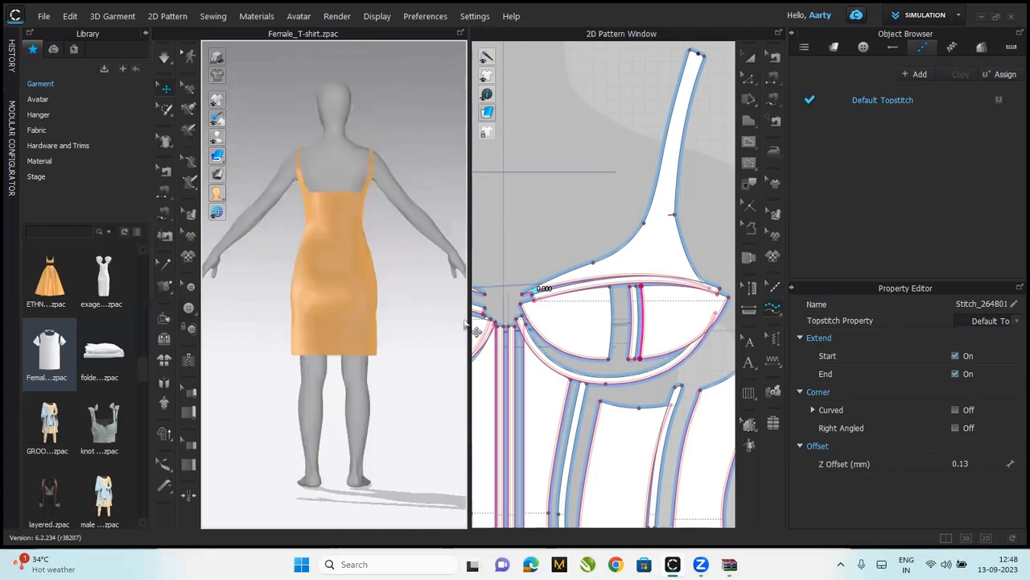
key(2)
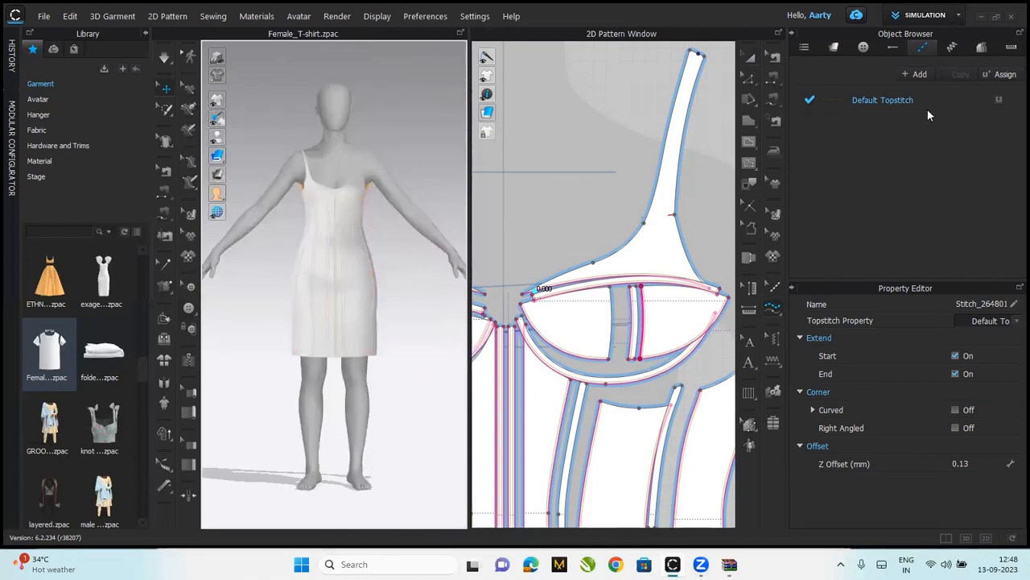
click(834, 48)
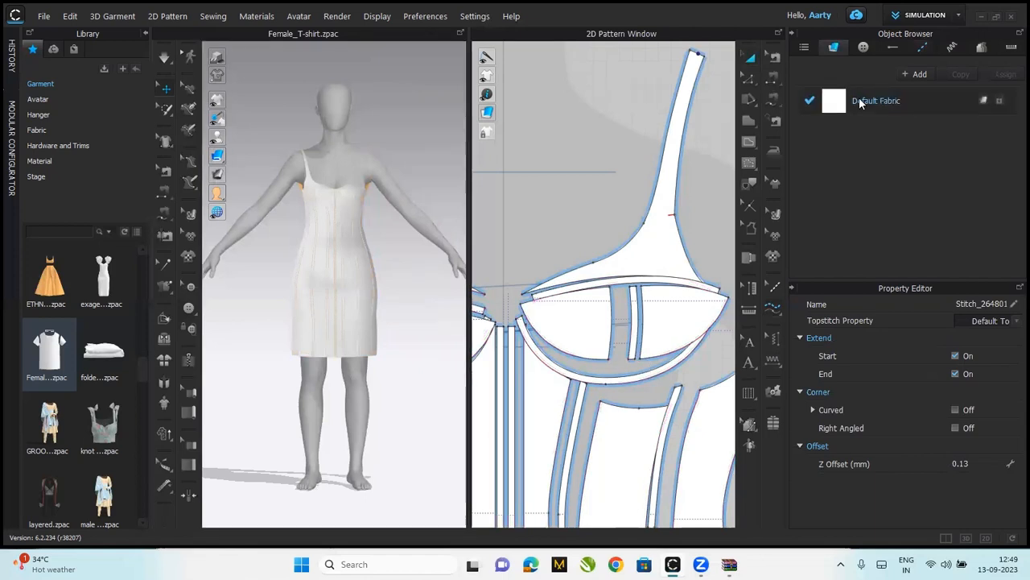
click(878, 101)
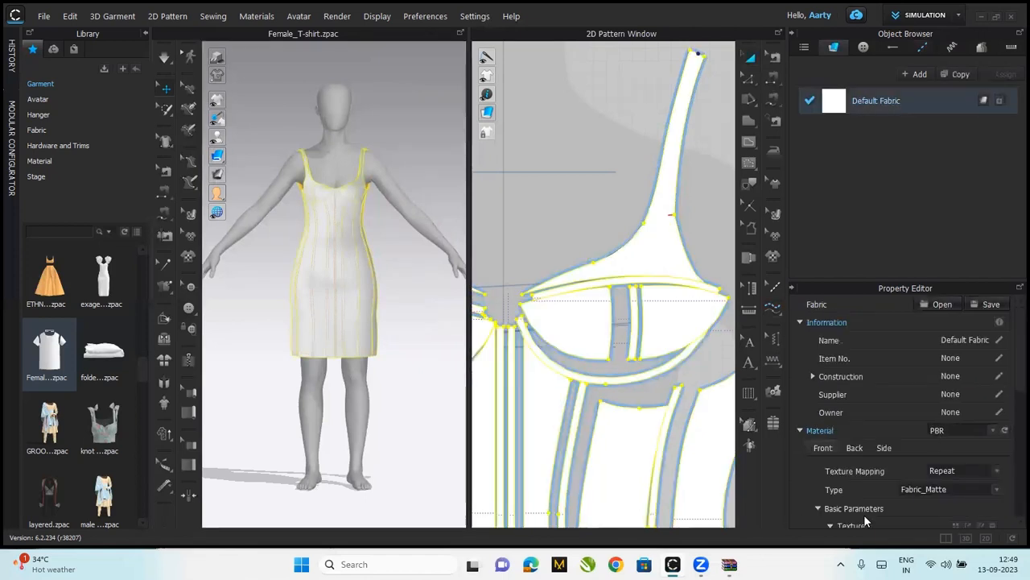
scroll(1011, 390, down, 3)
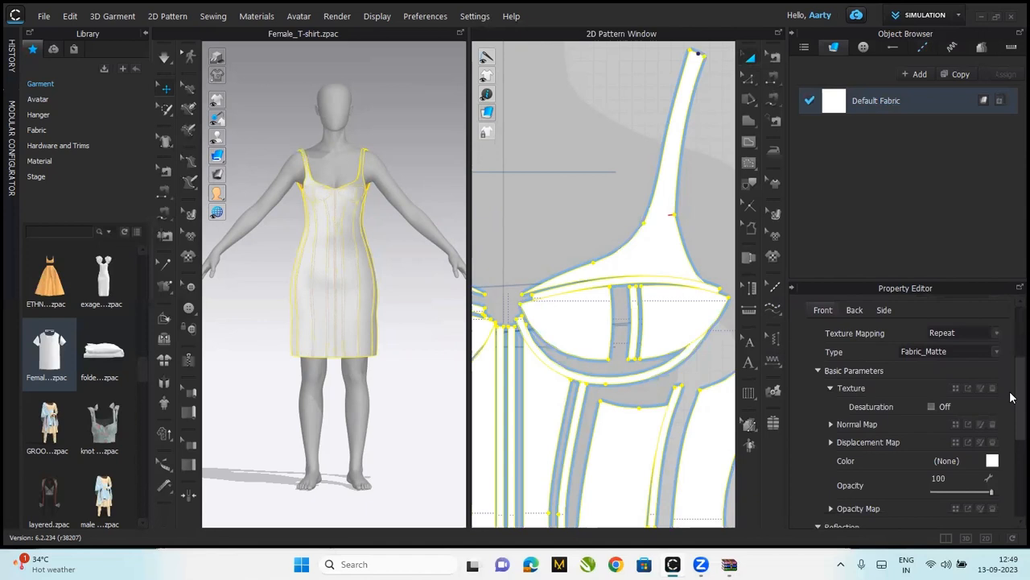
click(953, 388)
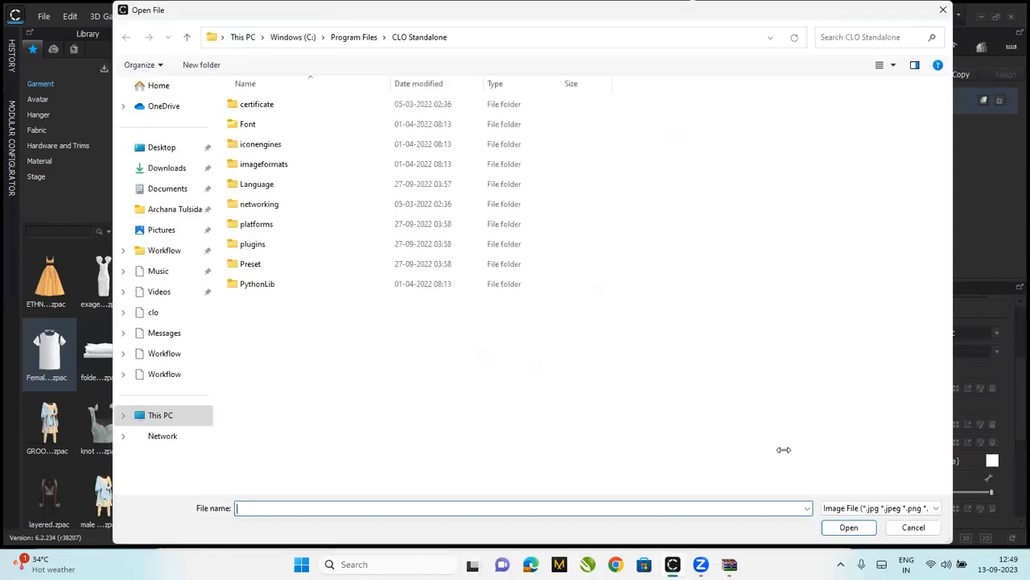
click(190, 149)
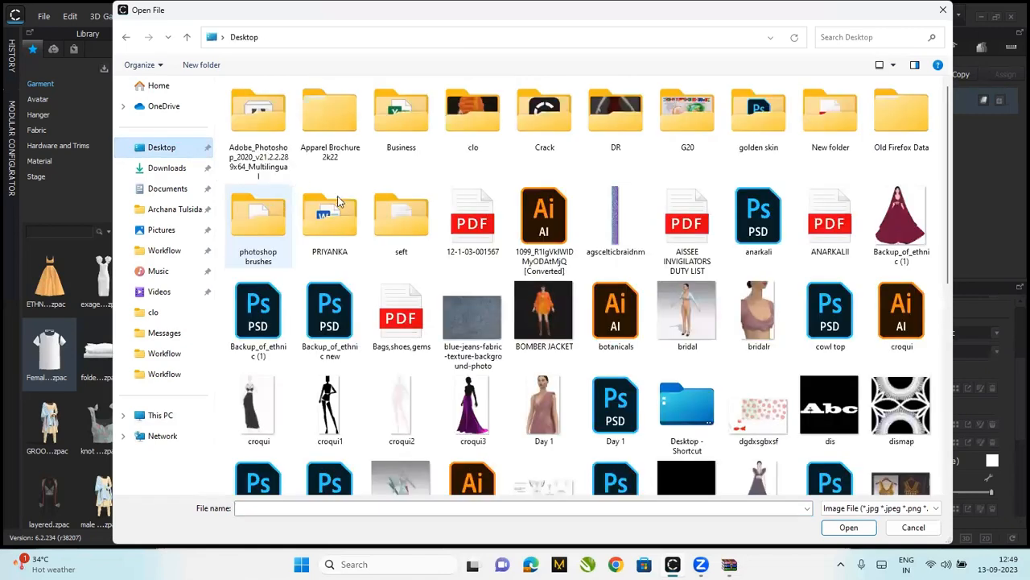
click(487, 321)
click(851, 527)
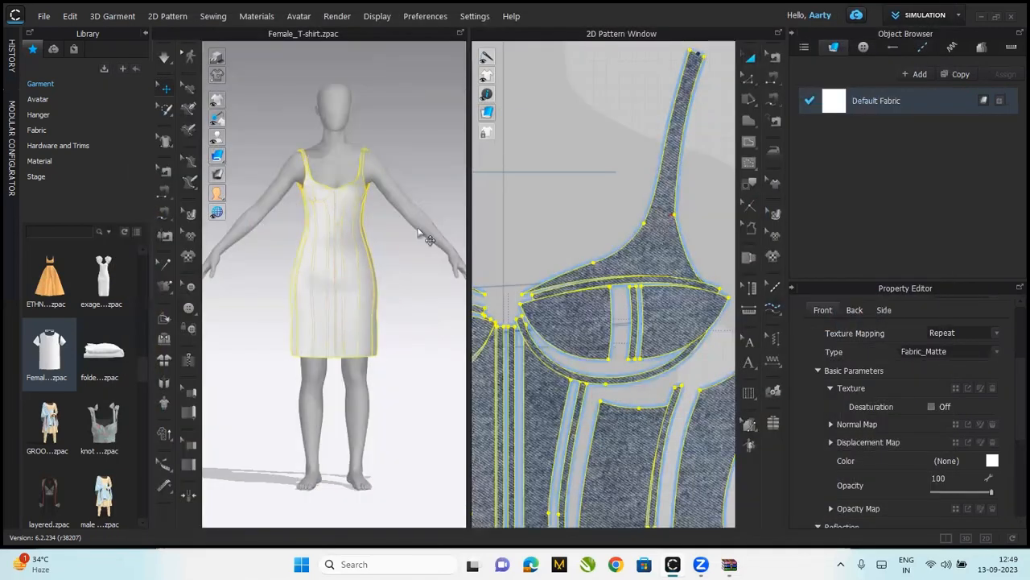
click(402, 294)
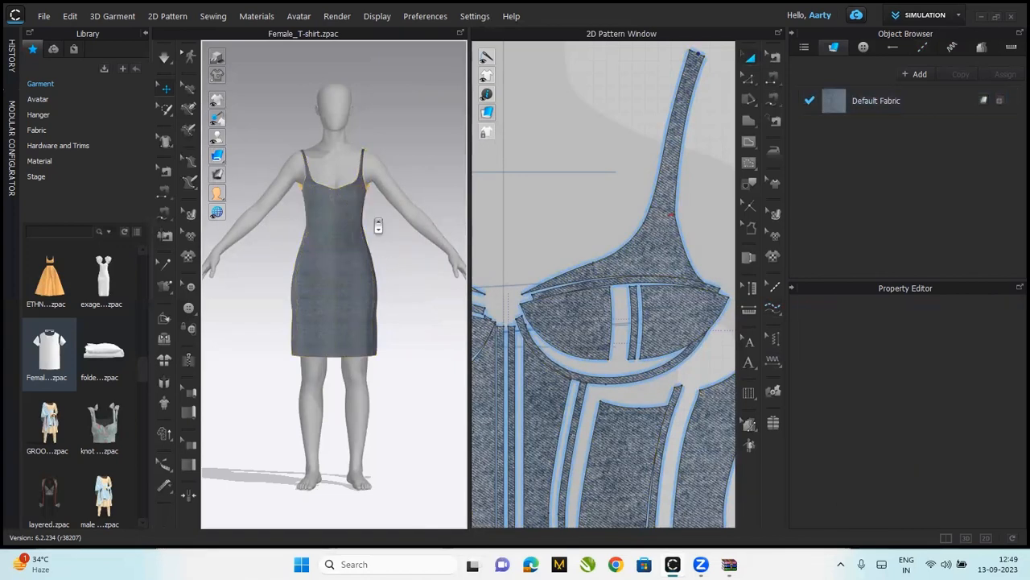
Draw two vertical internal lines about 28.2 in long from the back pattern's top edge to its hem, the outer one starting at the strap corner
scroll(376, 225, up, 5)
scroll(378, 226, up, 1)
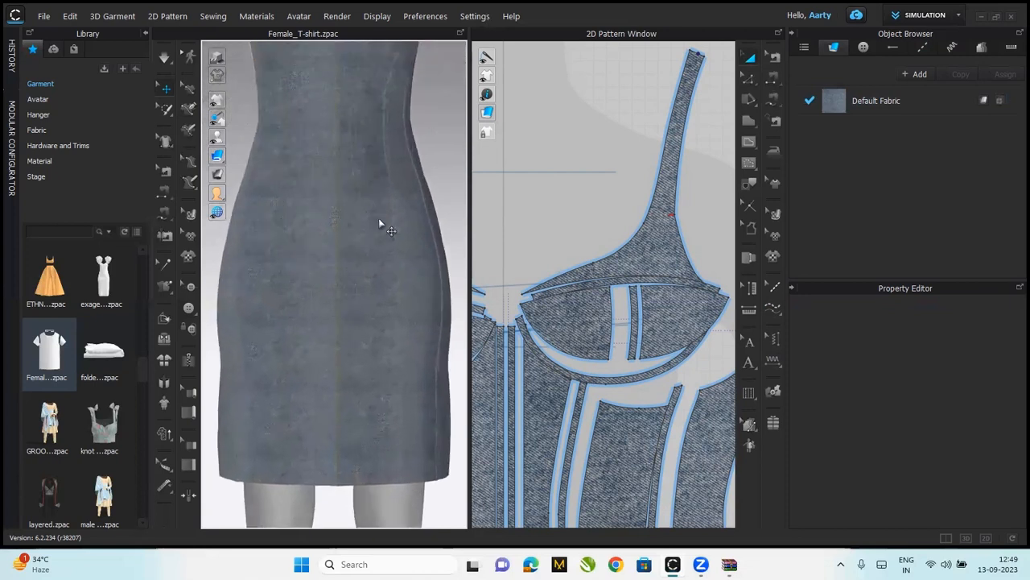
middle_drag(379, 405, 384, 436)
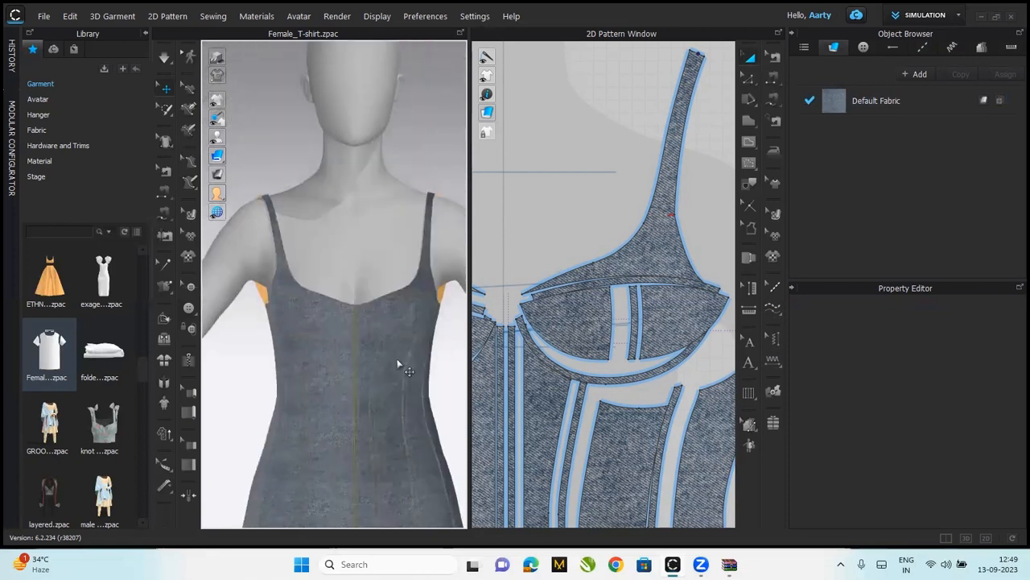
right_drag(418, 349, 122, 330)
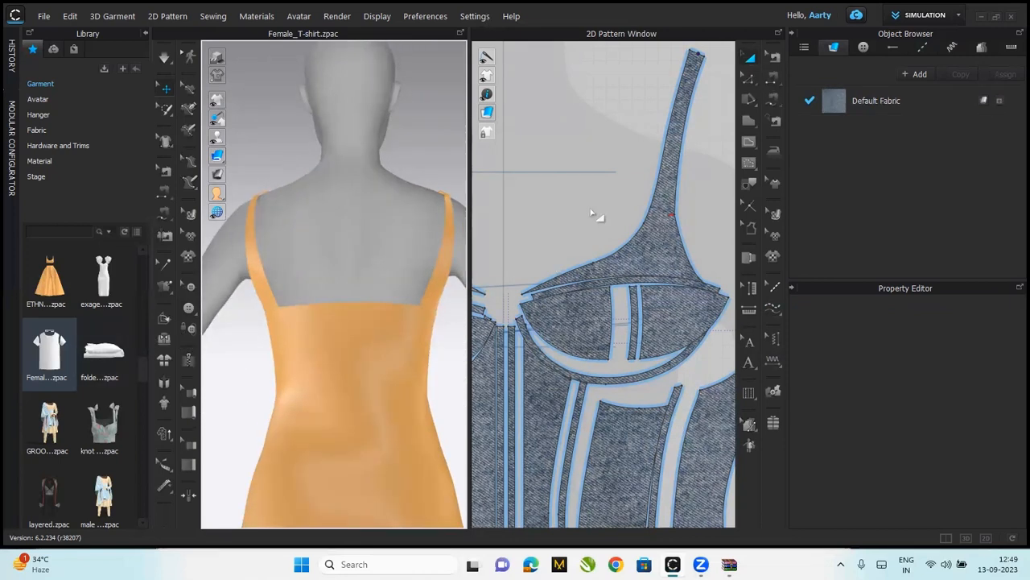
scroll(592, 213, down, 6)
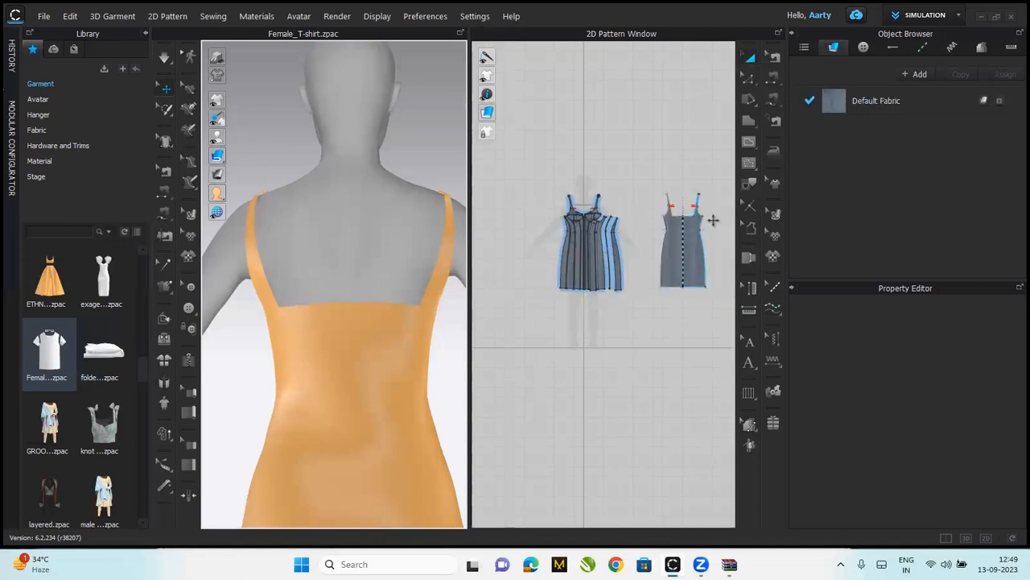
scroll(711, 225, up, 5)
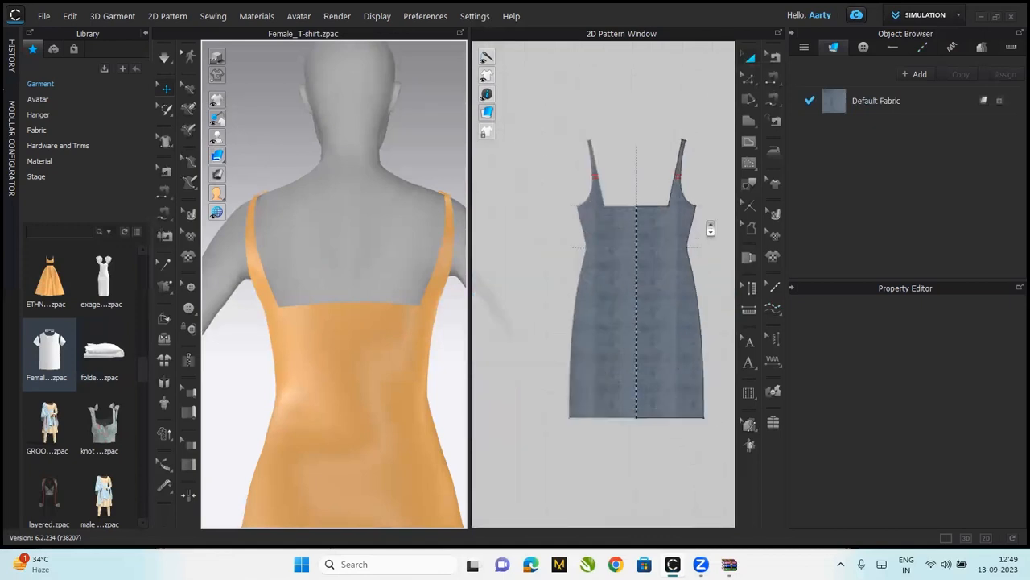
key(g)
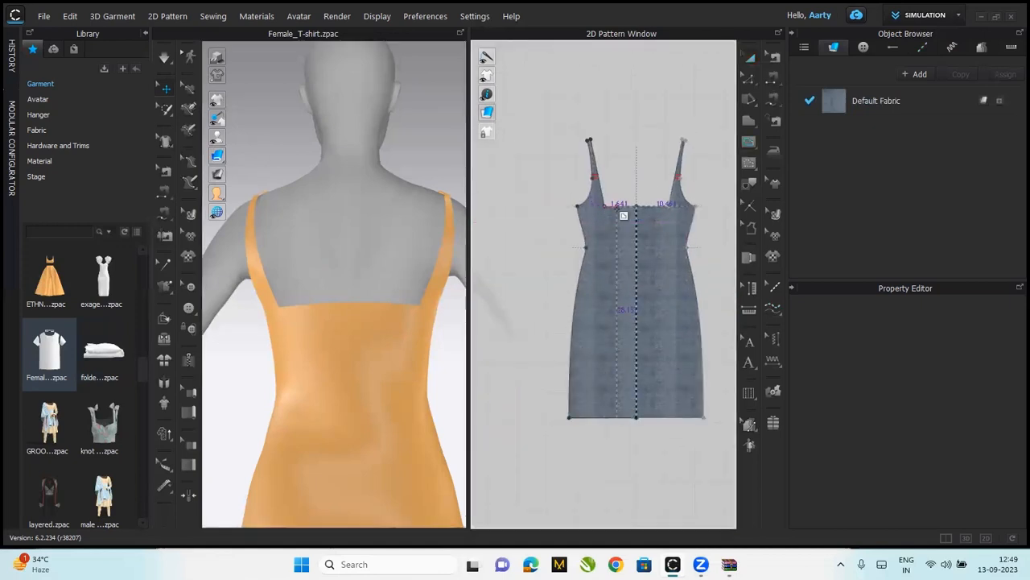
click(605, 206)
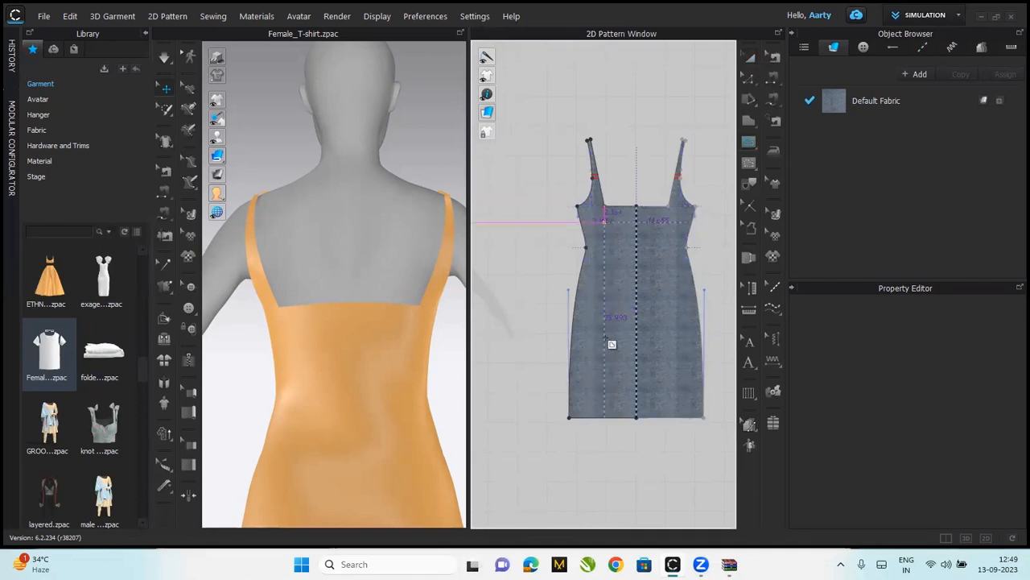
click(602, 418)
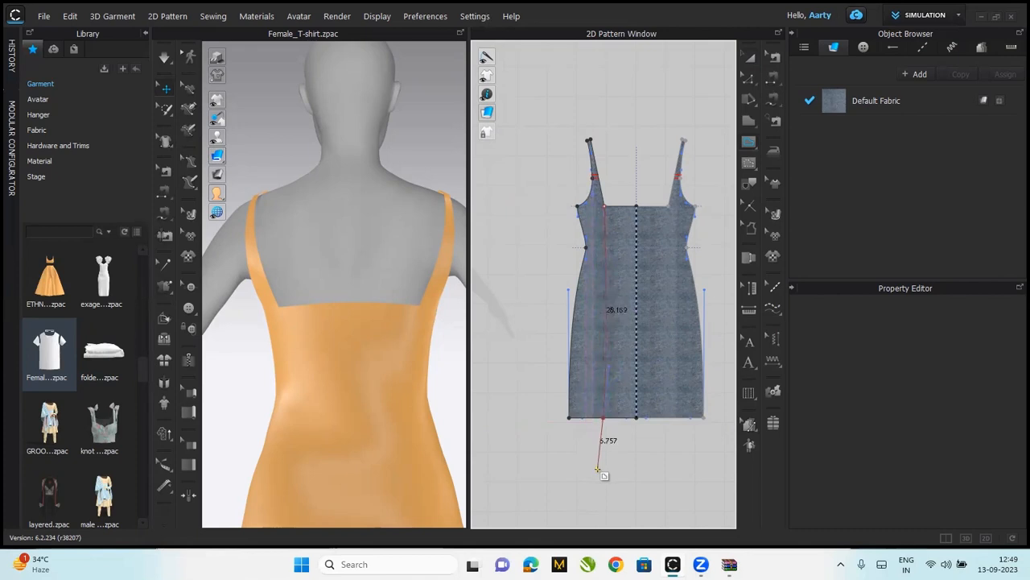
key(Return)
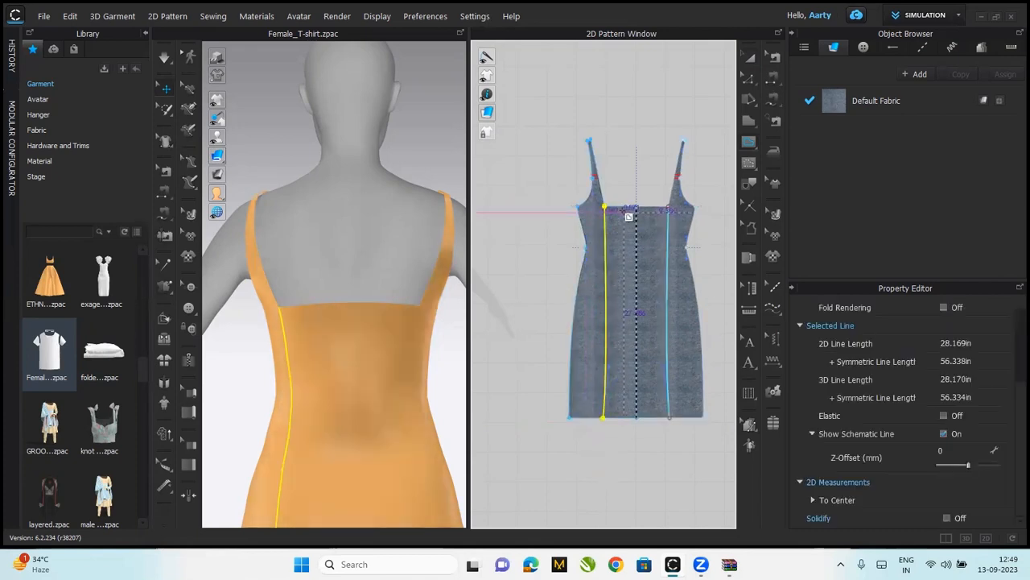
click(621, 206)
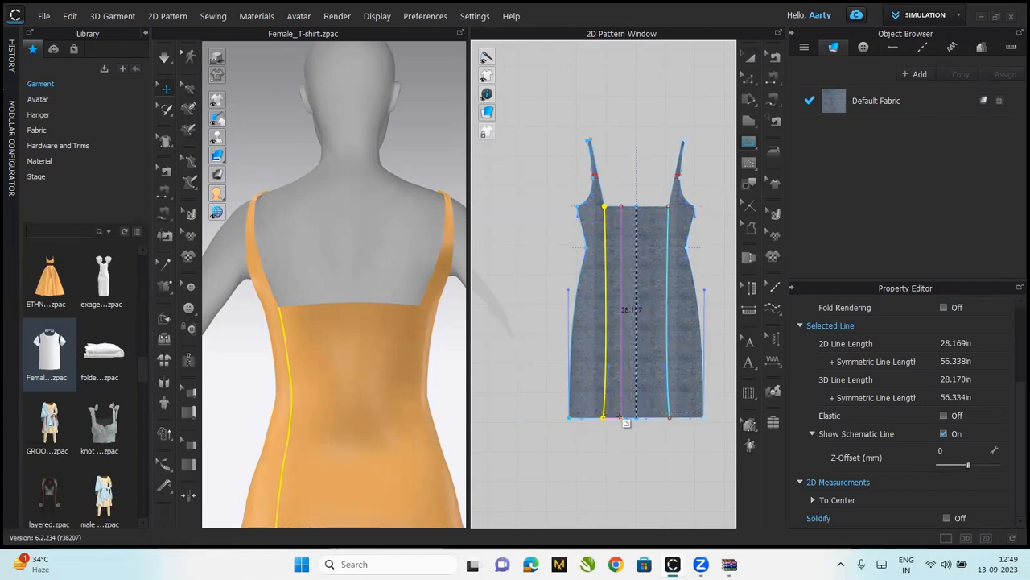
double_click(620, 418)
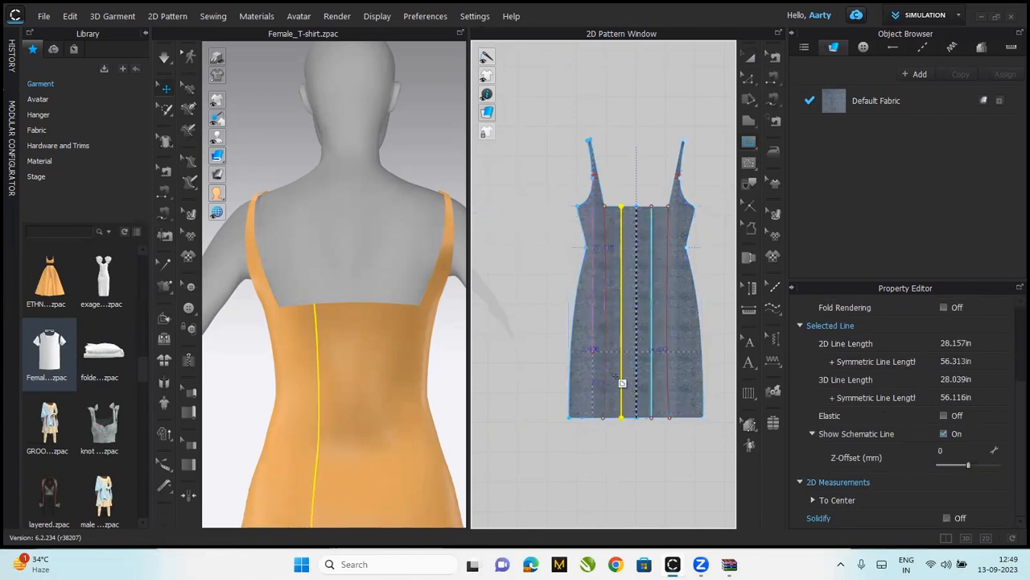
Move the hem end of the back's outer internal line outward toward the side seam
click(747, 82)
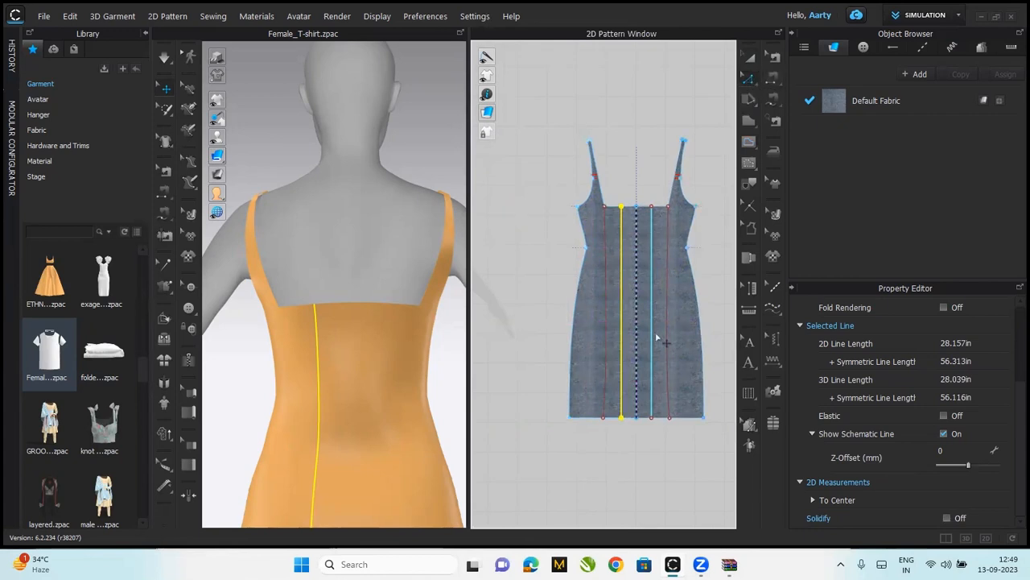
click(602, 419)
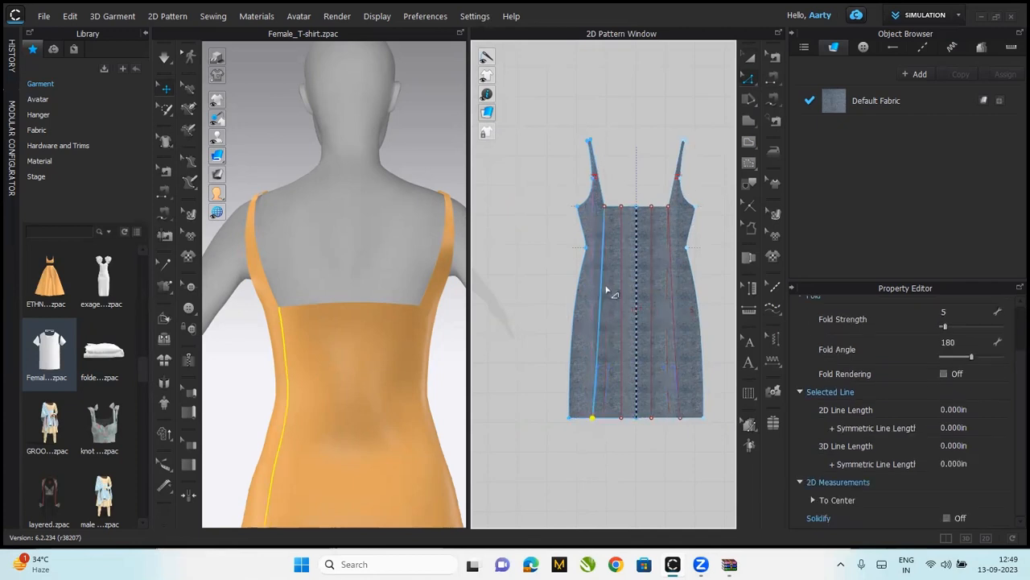
drag(599, 370, 610, 233)
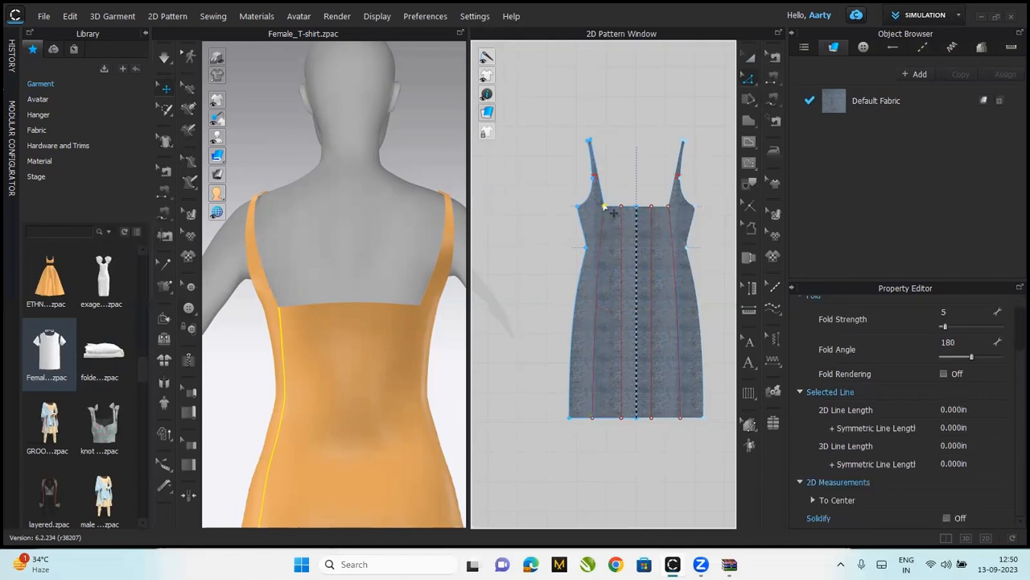
Shape the back's outer internal line with curve points at the waist and hip, bending it gently inward at the waist
click(602, 229)
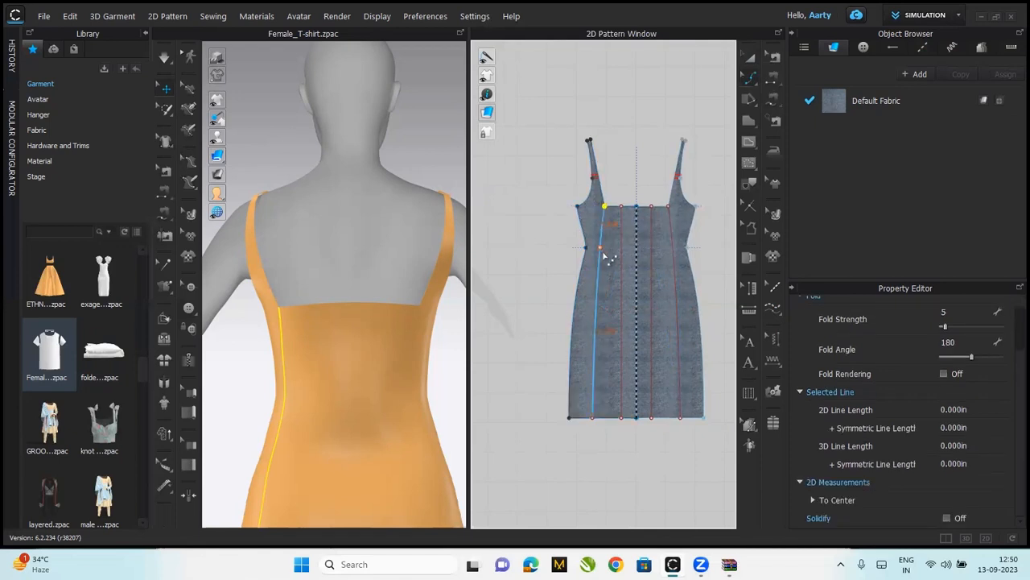
click(603, 256)
click(606, 312)
drag(601, 305, 605, 294)
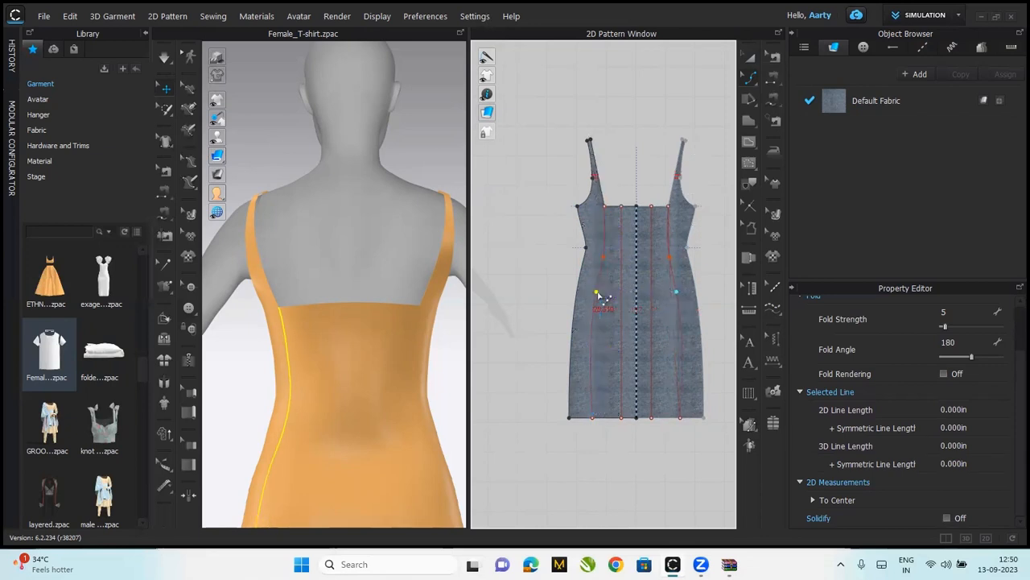
scroll(603, 296, up, 5)
drag(596, 292, 602, 299)
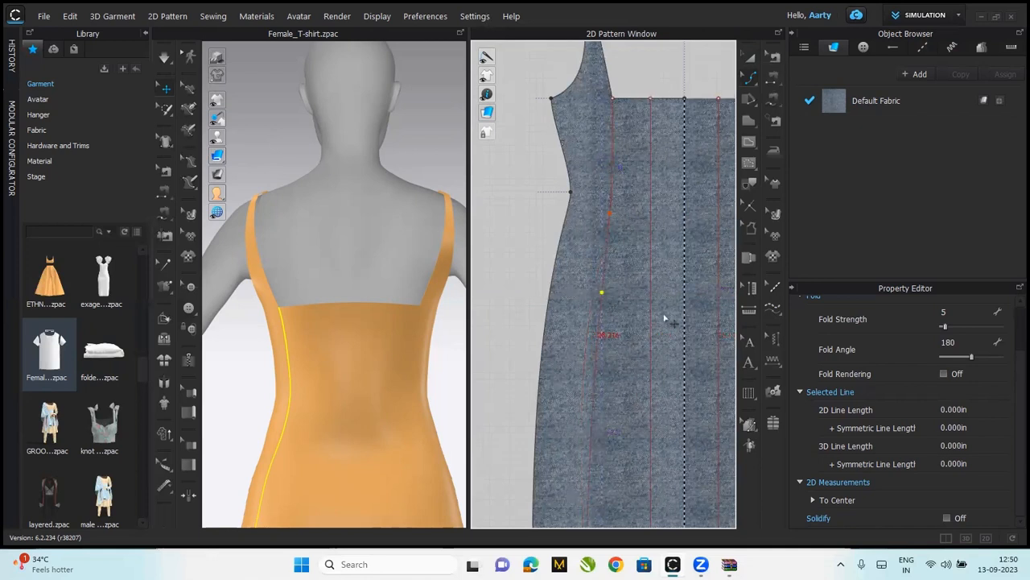
drag(609, 215, 612, 191)
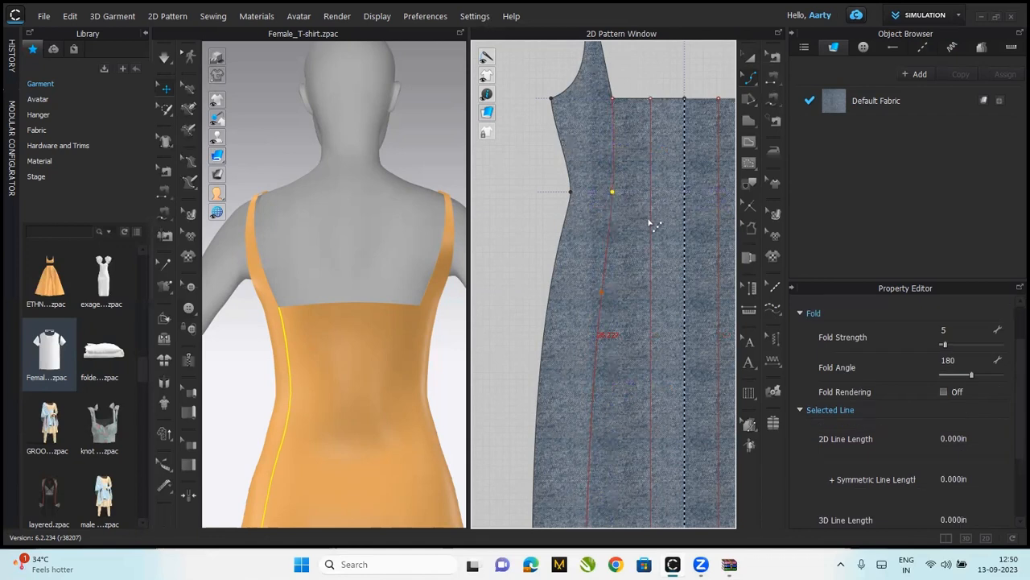
Curve the back's inner internal line slightly toward the centre at waist level and adjust a second curve point at the hip
click(651, 194)
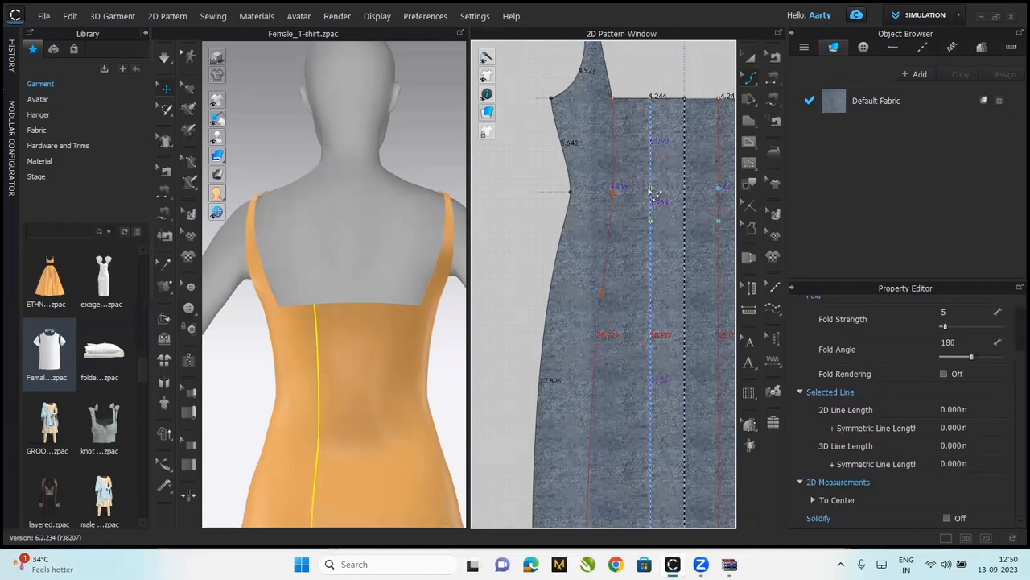
drag(650, 191, 653, 193)
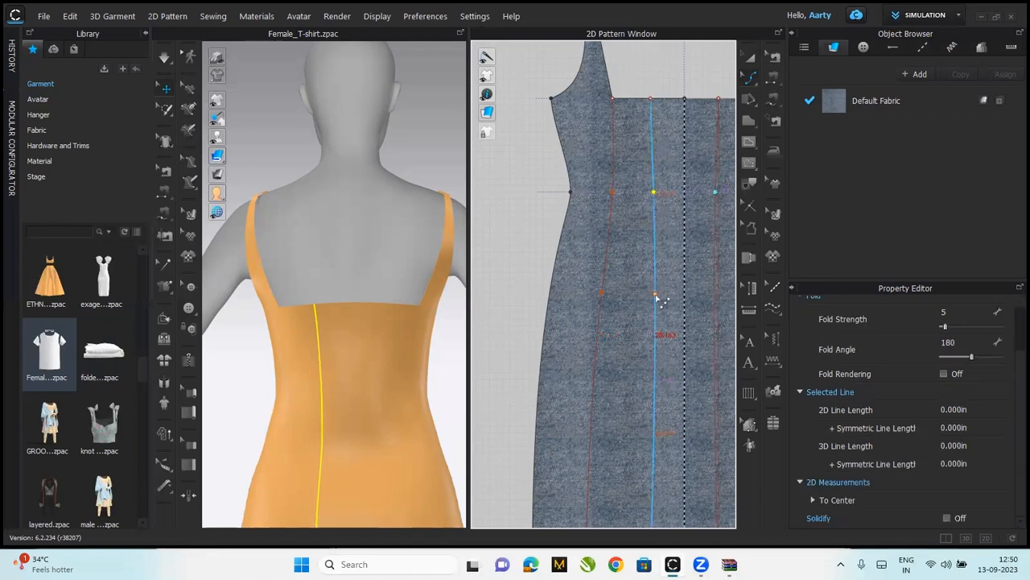
drag(654, 297, 650, 299)
scroll(650, 306, down, 4)
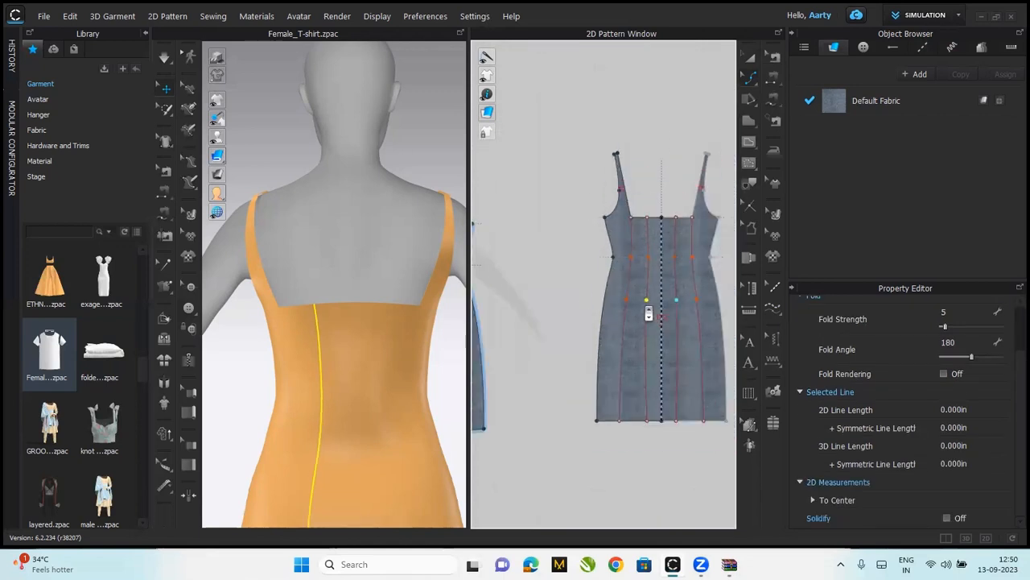
Move the hem end of the back's inner internal line slightly outward toward the side seam
scroll(649, 309, up, 4)
scroll(651, 306, down, 2)
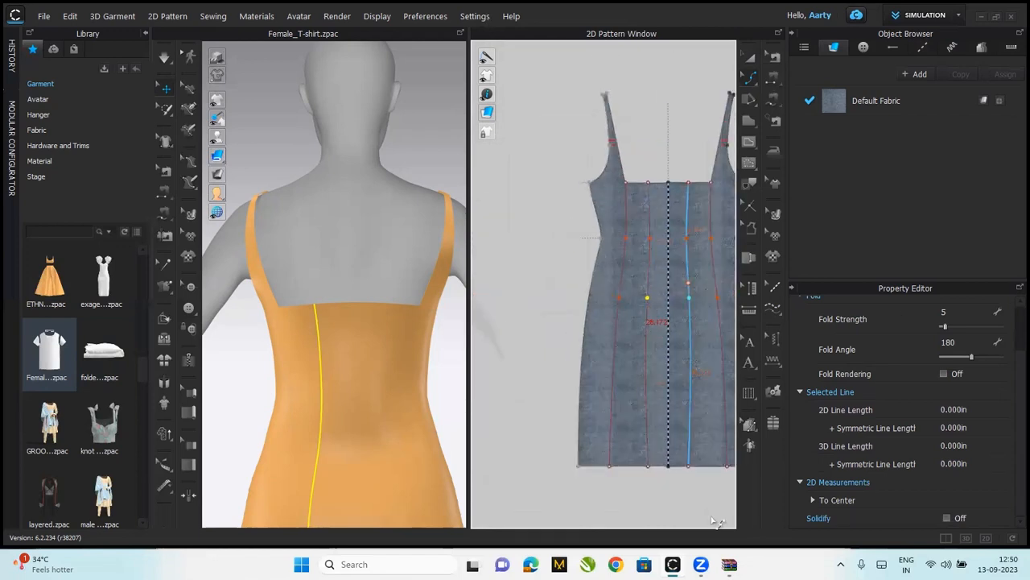
click(642, 469)
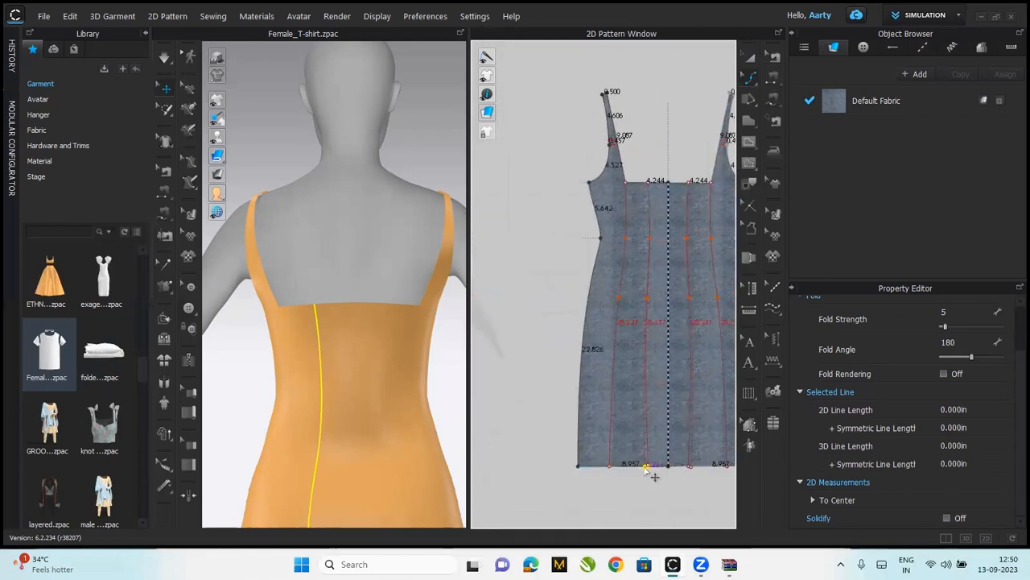
drag(641, 471, 643, 483)
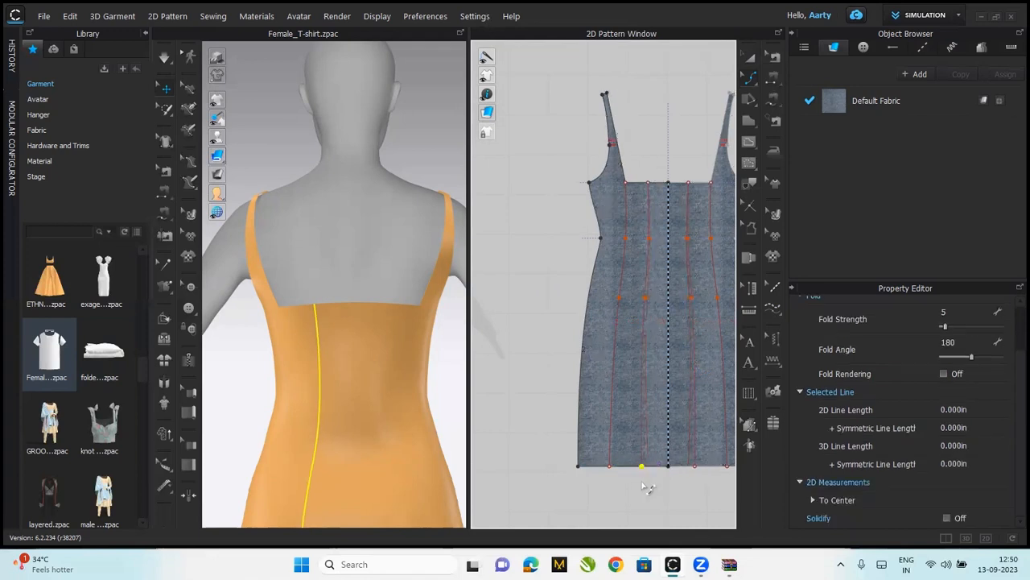
click(750, 57)
click(628, 298)
click(625, 300)
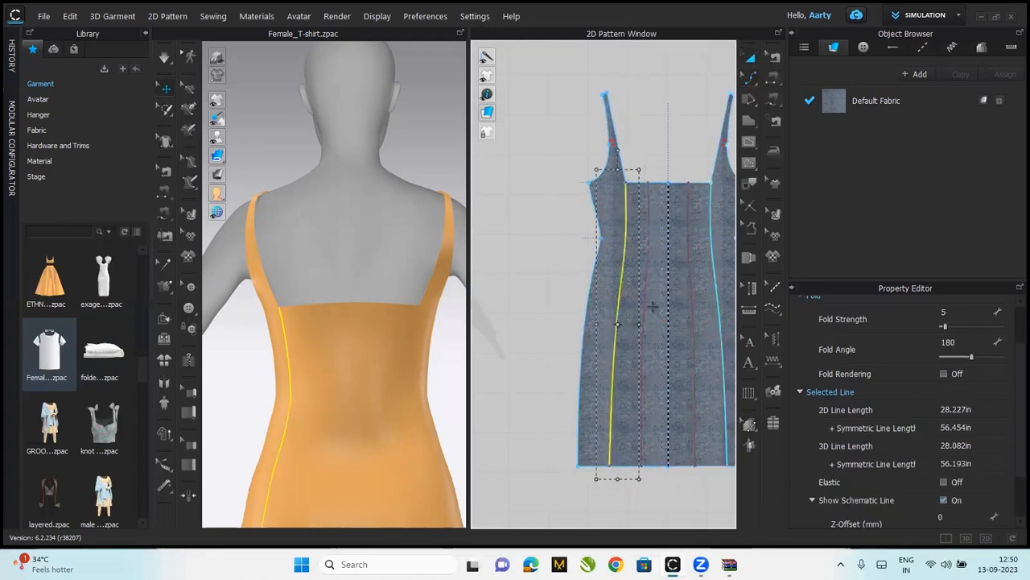
shift+click(647, 306)
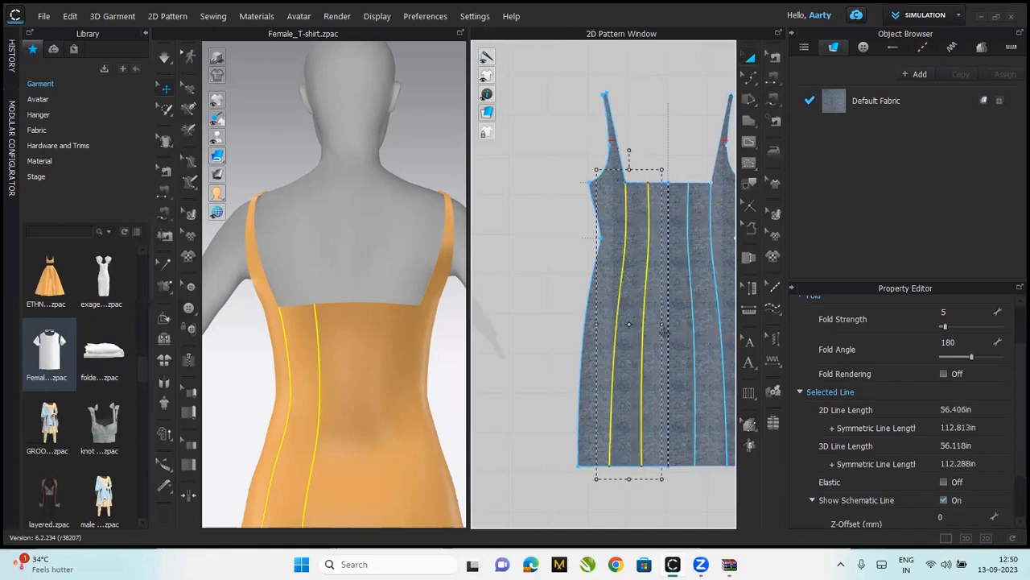
click(668, 335)
click(668, 335)
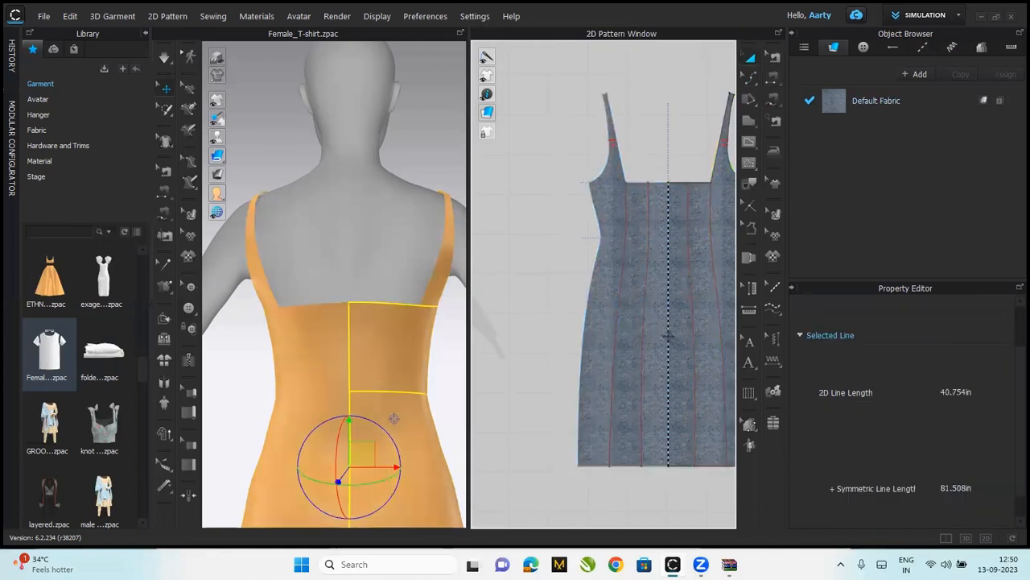
click(642, 322)
shift+click(620, 320)
click(610, 525)
Draw a straight internal line about 28.2 in long down the back's centre, from the top edge to the hem
key(g)
click(675, 186)
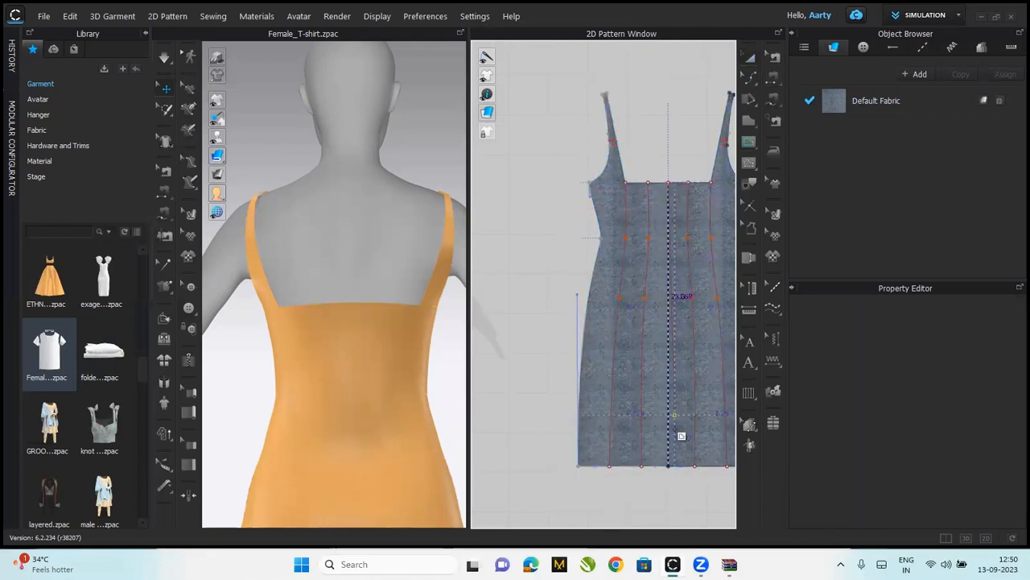
double_click(668, 467)
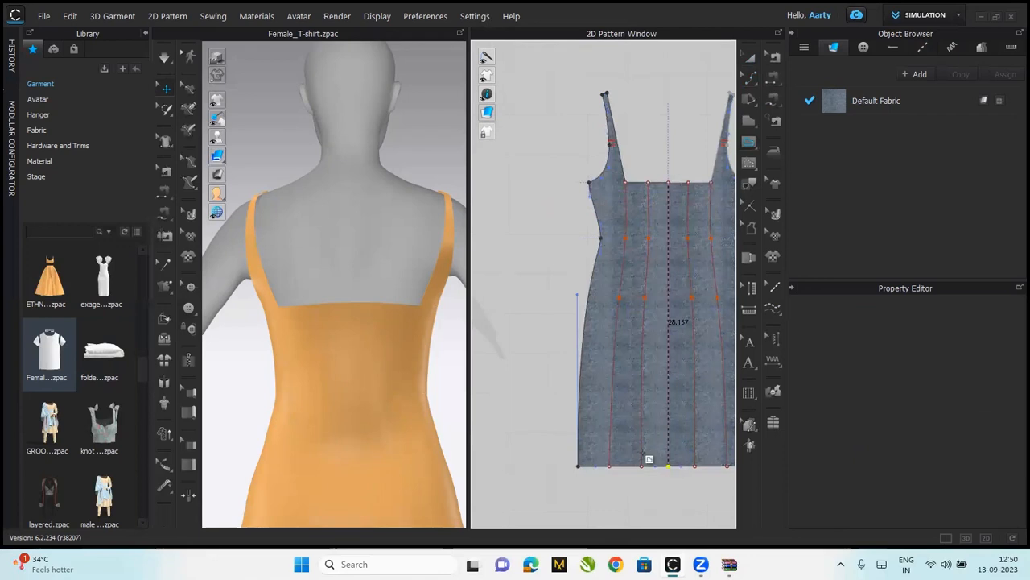
Offset the back's two curved internal lines and its centre line by 0.2 in as internal lines extended to the pattern outline
click(751, 58)
click(617, 304)
shift+click(645, 308)
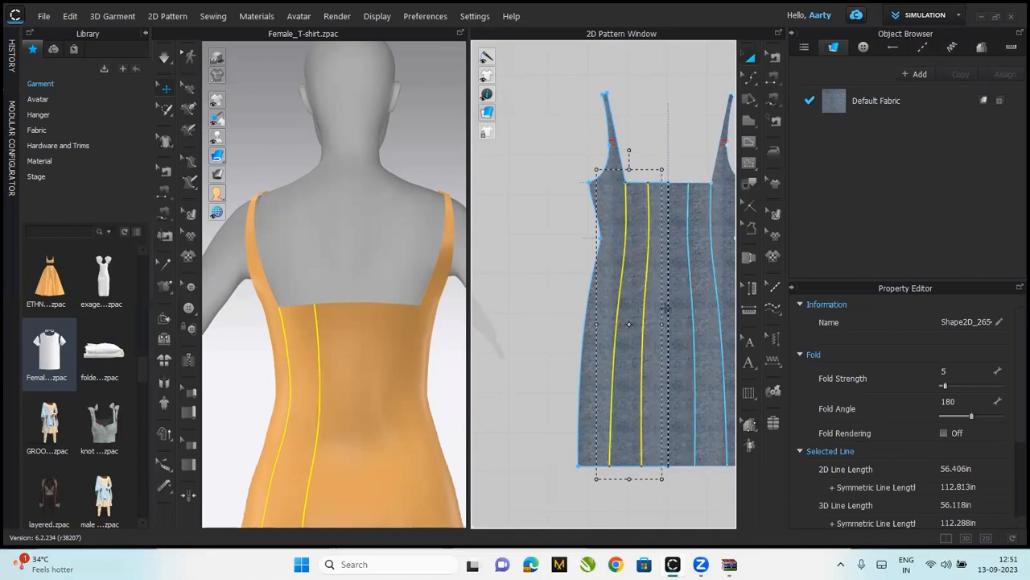
shift+click(668, 304)
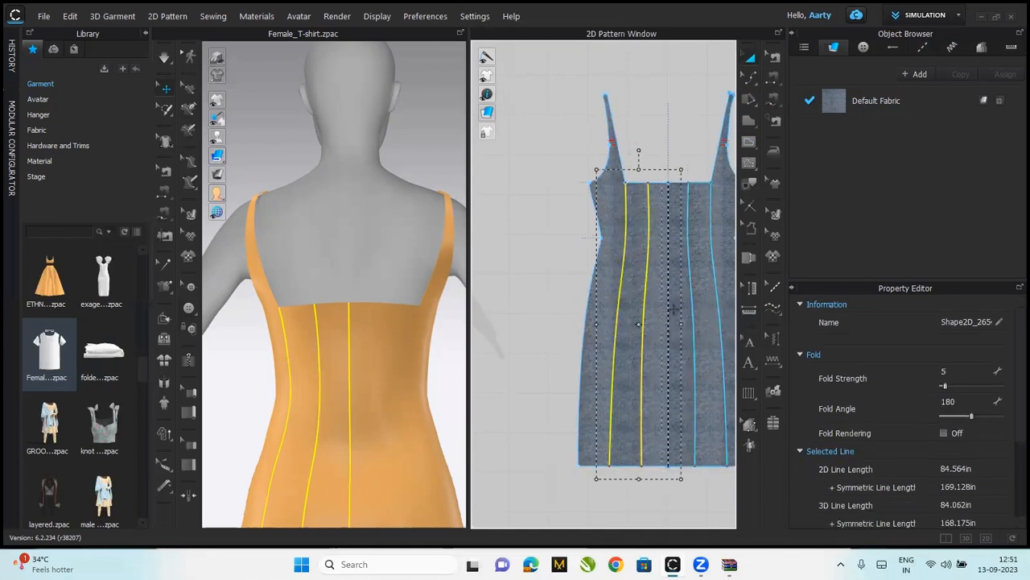
right_click(669, 305)
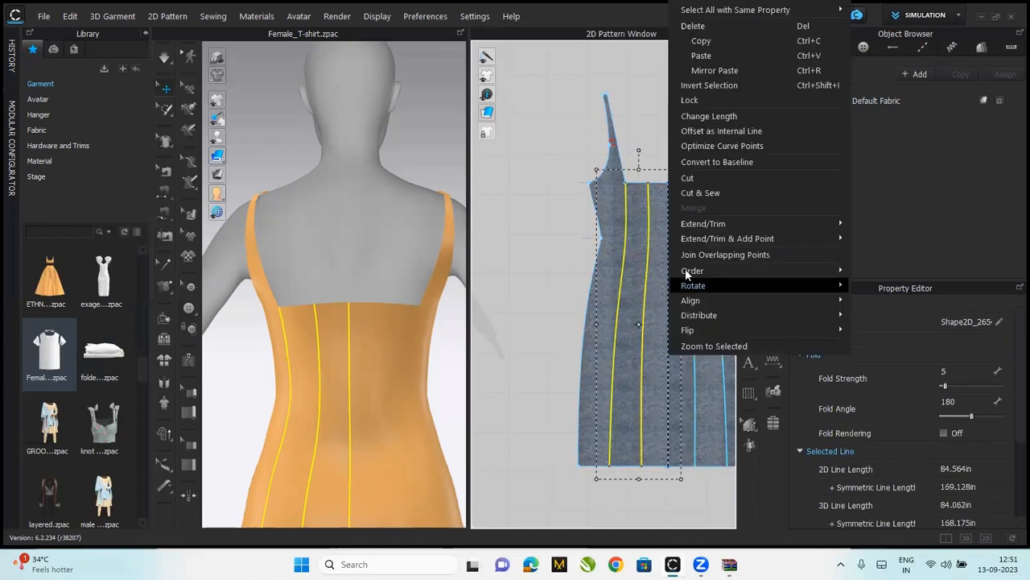
mouse_move(718, 243)
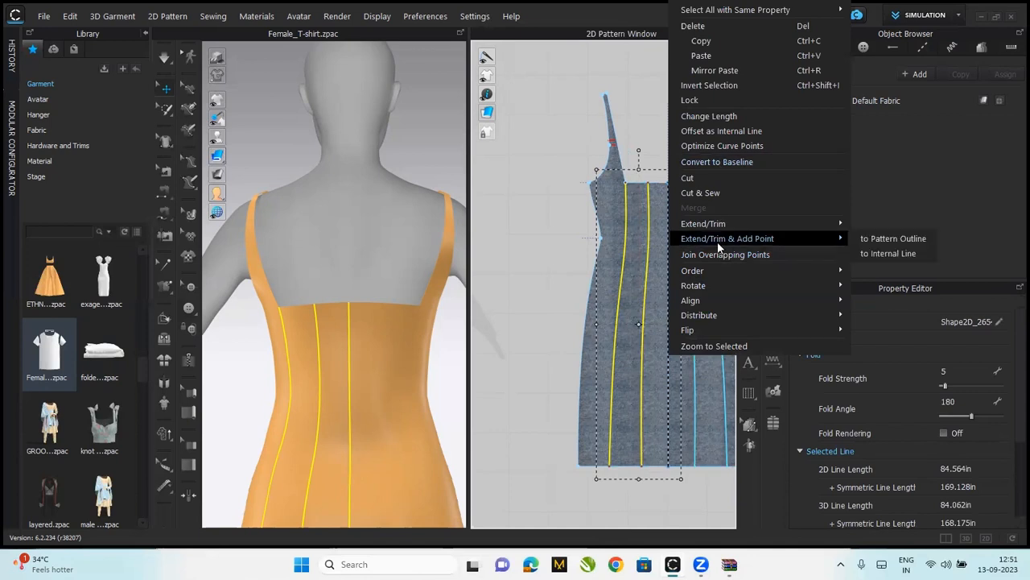
click(719, 132)
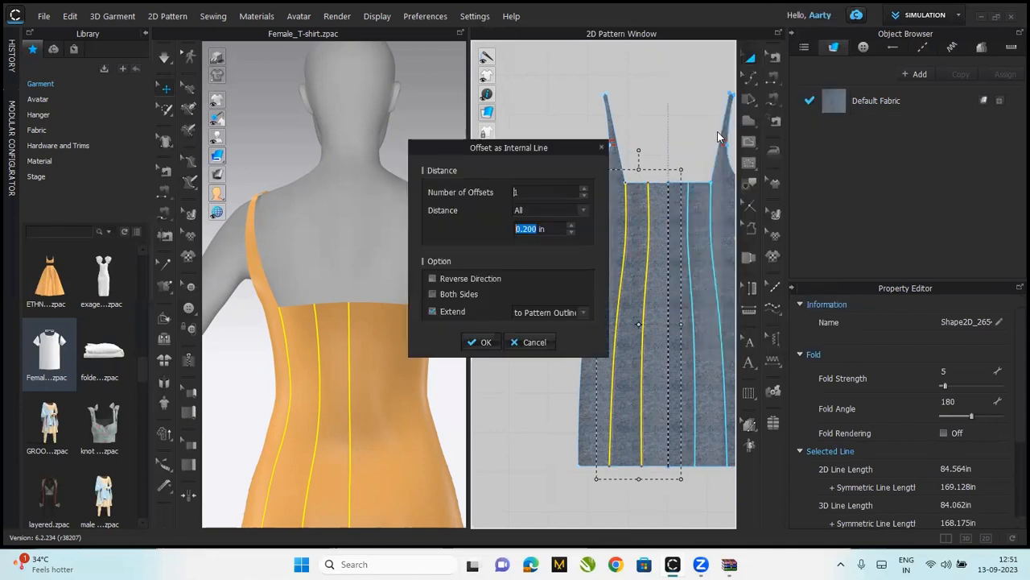
text(0.5)
click(476, 343)
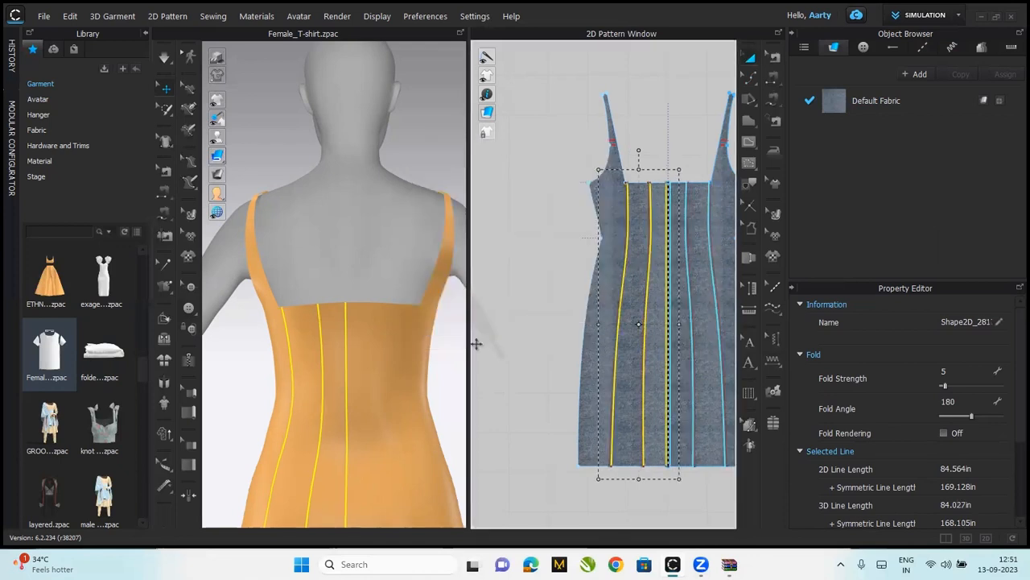
Cut and sew the back pattern along the three offset lines and along the original inner curved line
right_click(644, 365)
click(680, 198)
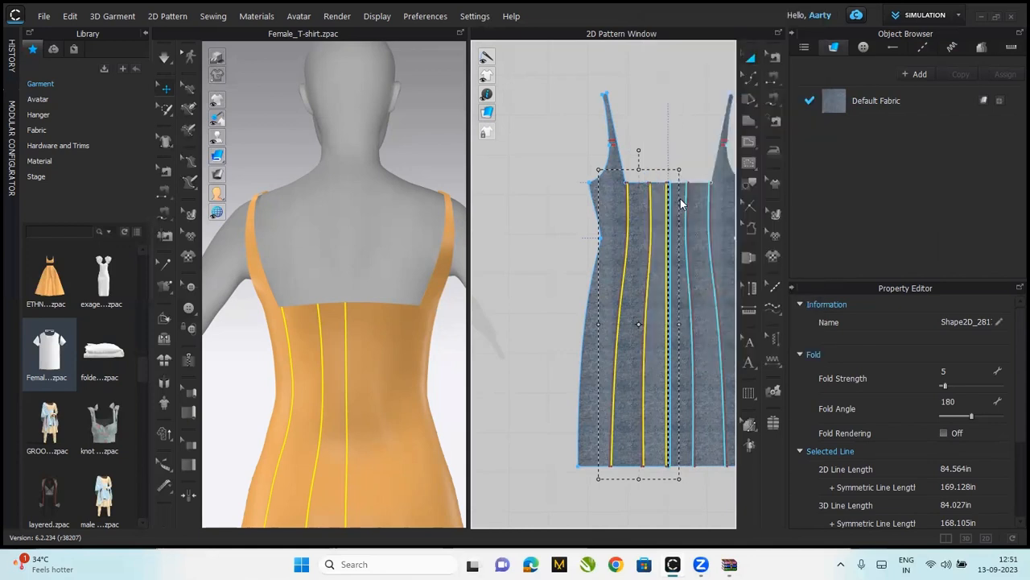
click(619, 274)
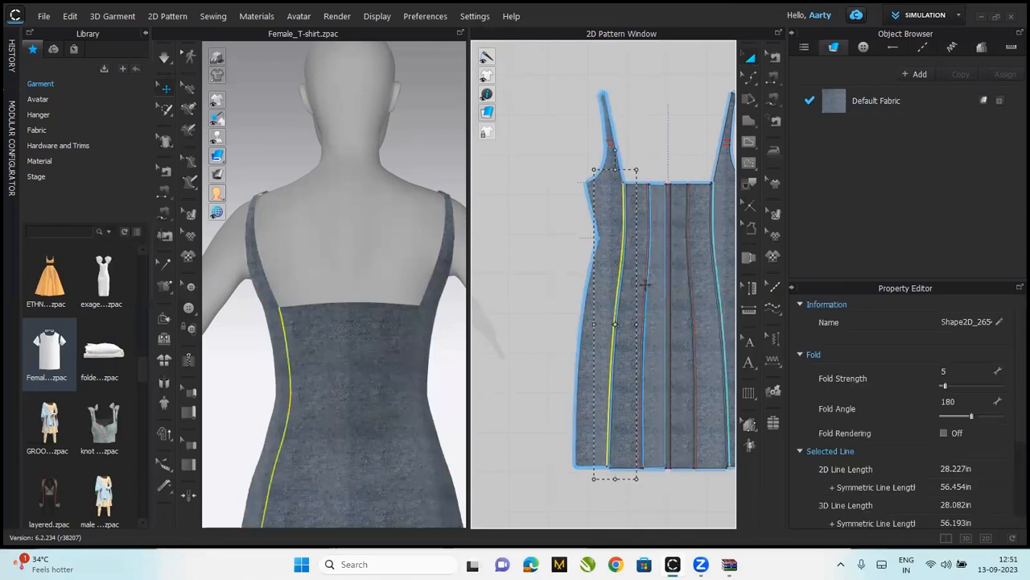
shift+click(645, 283)
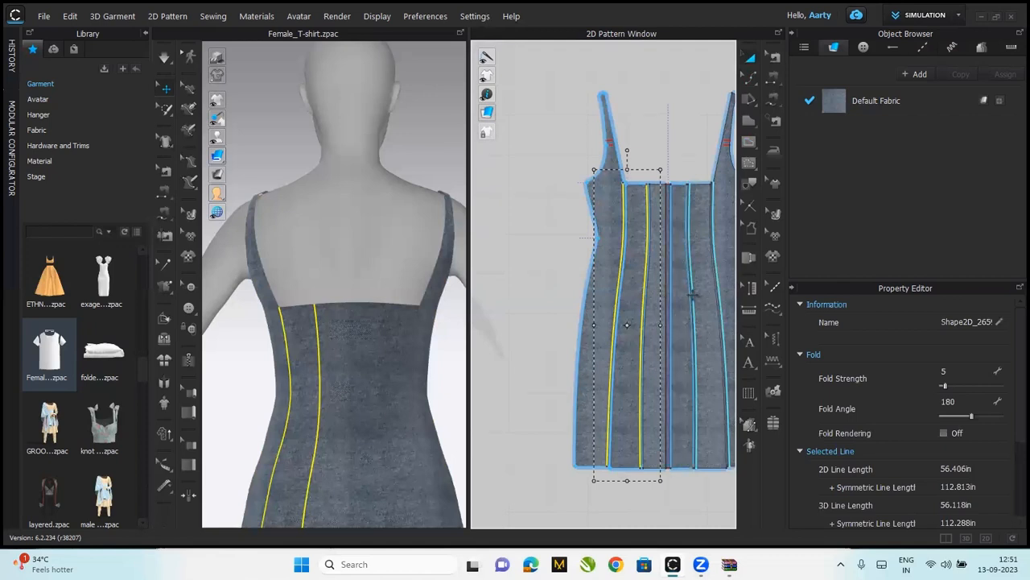
shift+click(691, 296)
shift+click(690, 295)
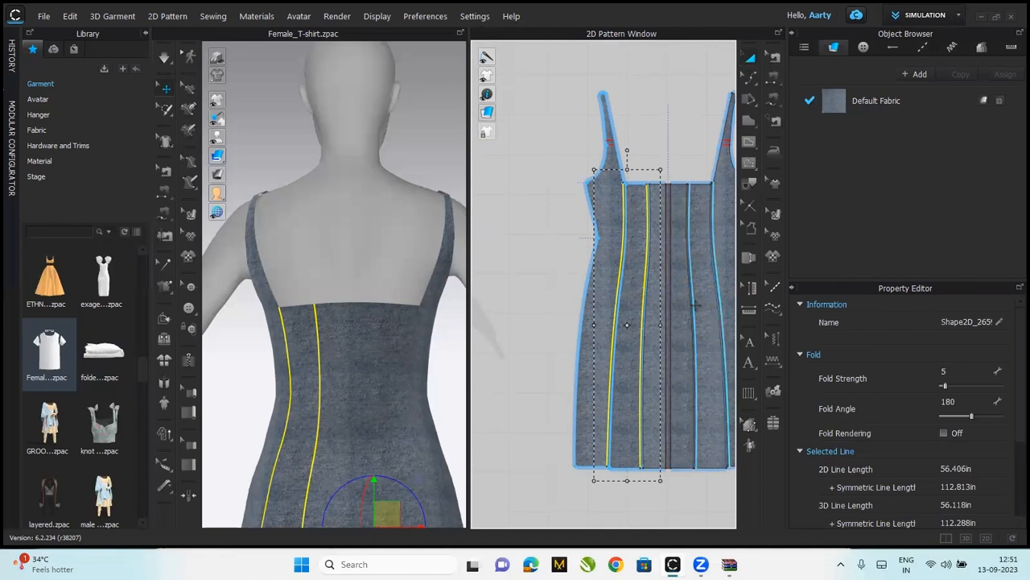
right_click(695, 305)
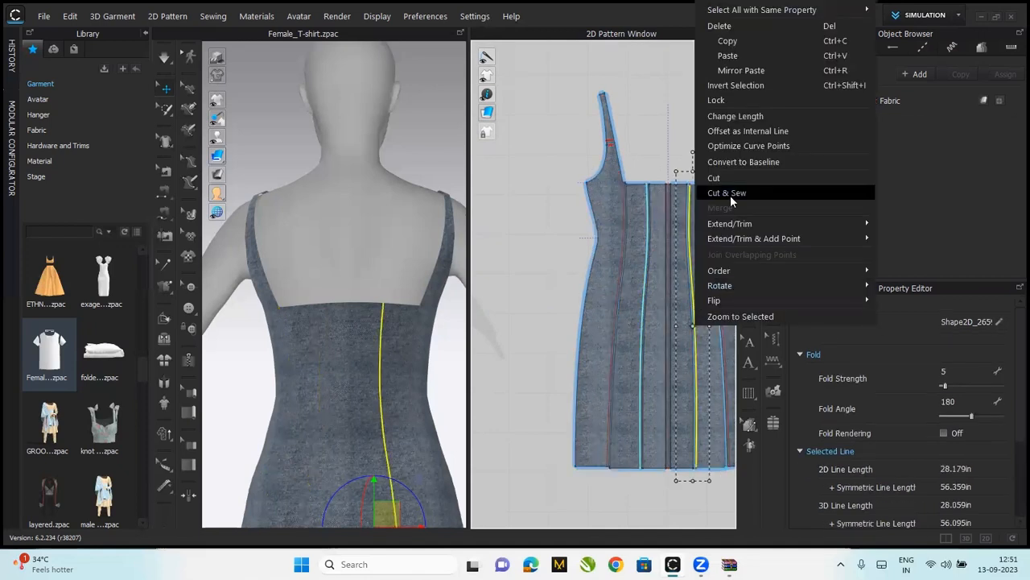
click(727, 193)
Cut and sew the back pattern along the original outer curved internal line
click(720, 285)
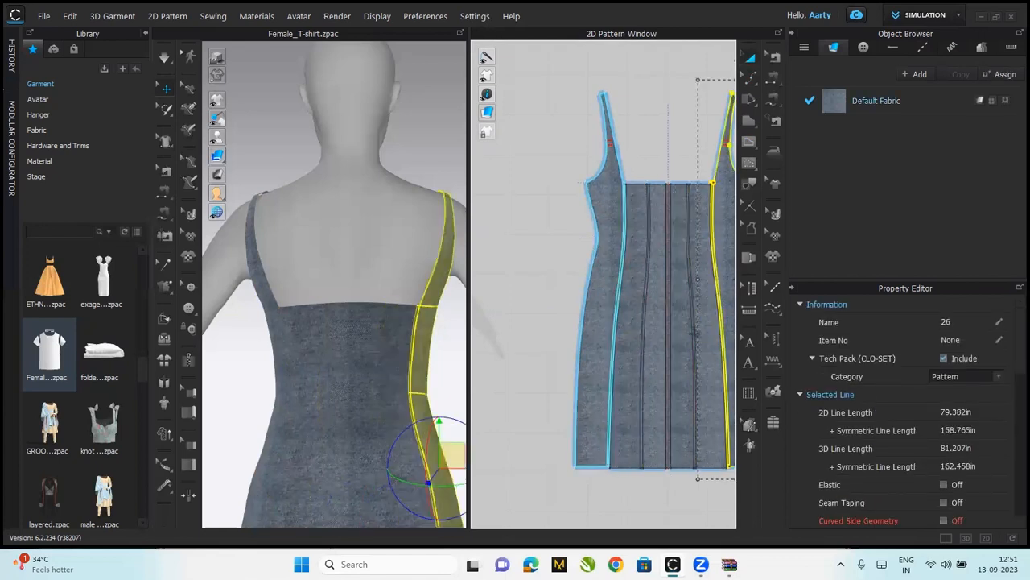
click(689, 322)
click(719, 304)
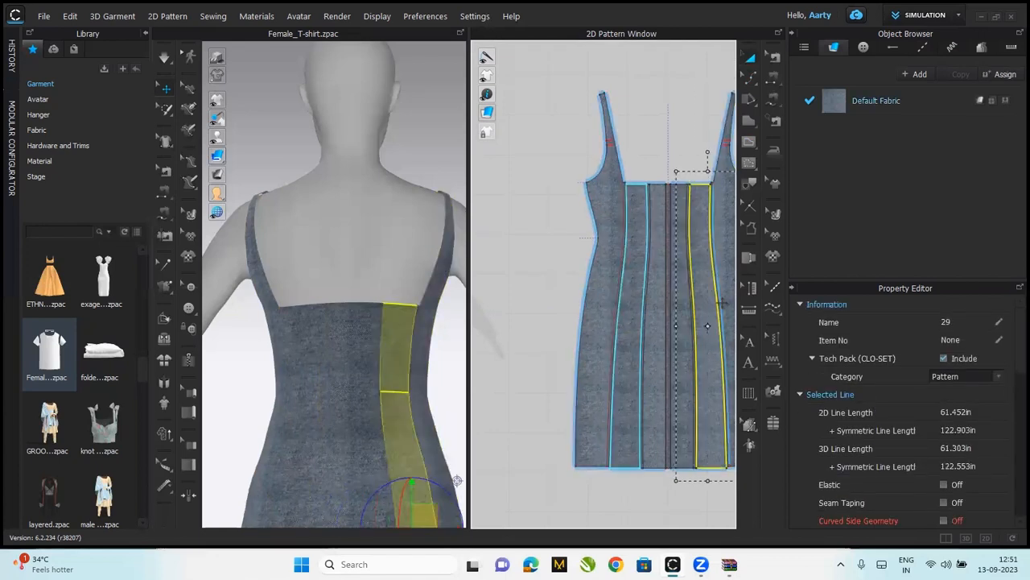
click(722, 304)
right_click(723, 306)
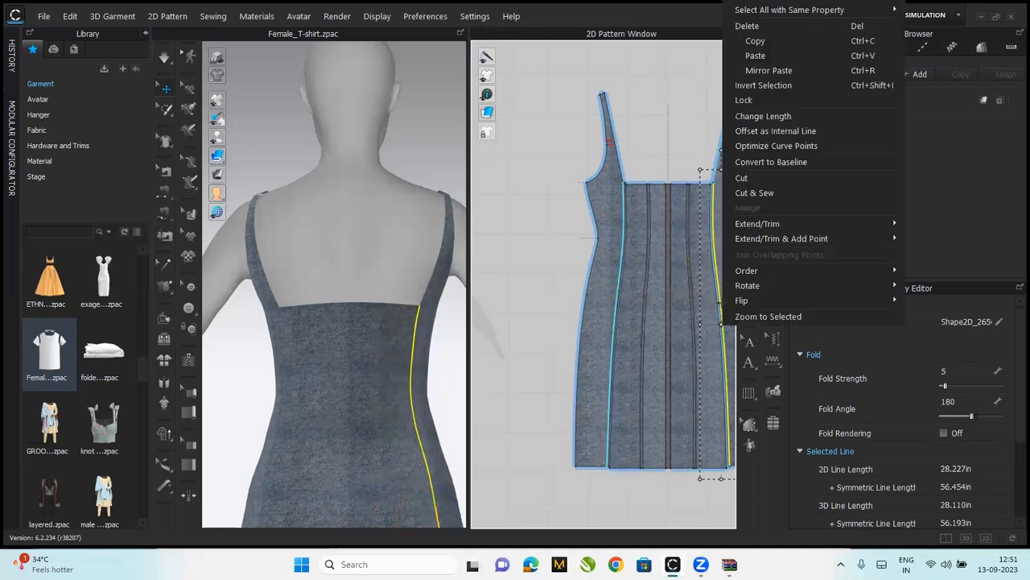
click(760, 195)
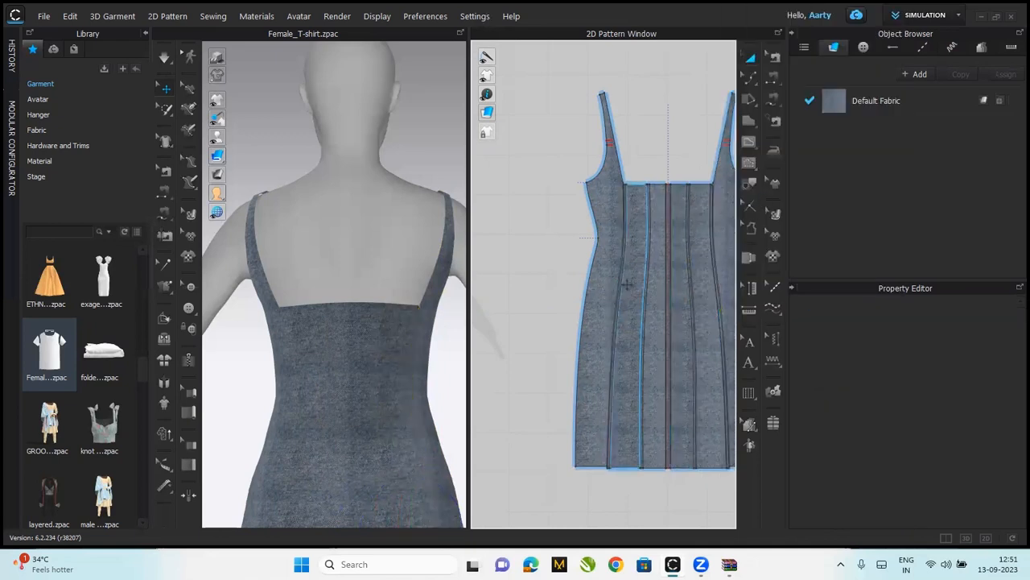
Spread the side panel, the narrow strips and the inner panels on one half of the back apart, away from the centre
drag(592, 279, 548, 279)
mouse_move(617, 312)
mouse_down()
mouse_move(586, 313)
mouse_move(613, 332)
mouse_up()
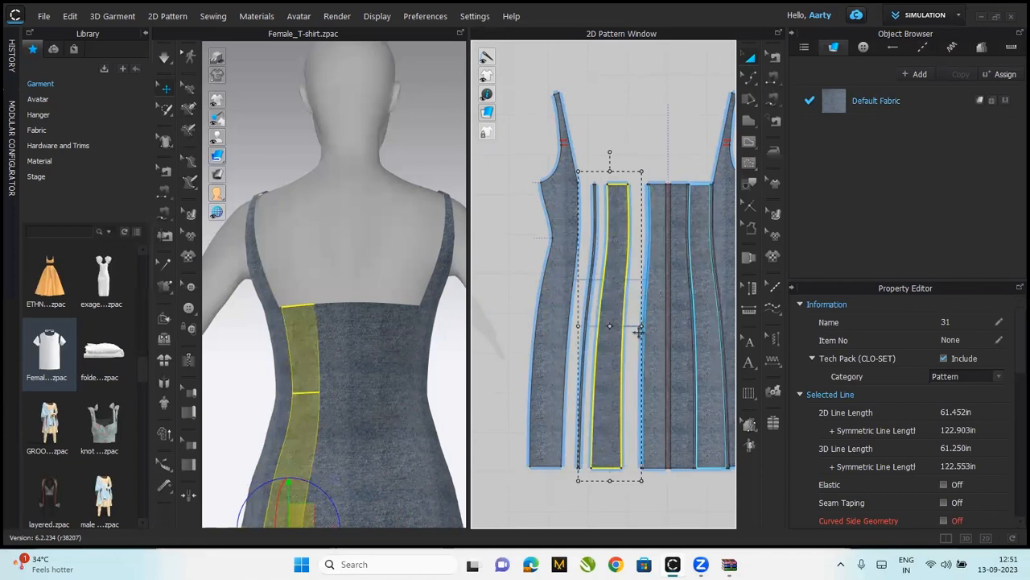
click(638, 331)
drag(676, 348, 665, 348)
click(665, 348)
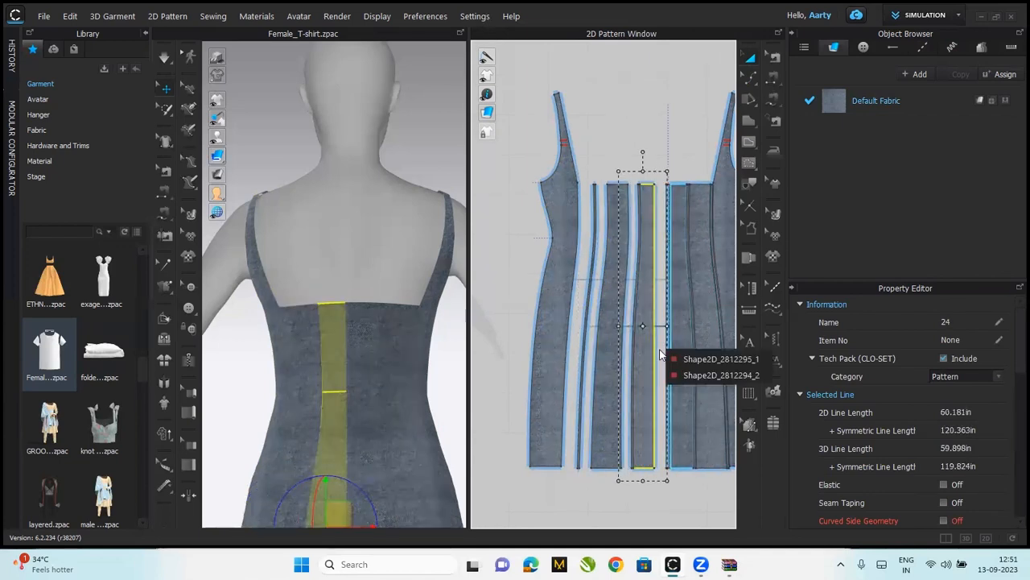
click(675, 359)
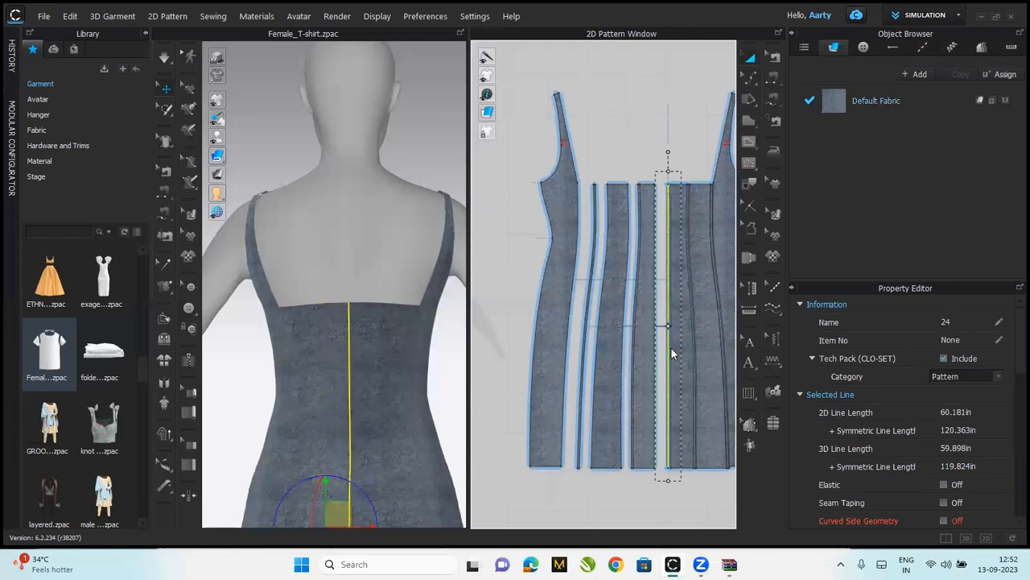
click(697, 155)
Move the narrow centre strip away from the neighbouring panel and cut and sew it along its centre line
scroll(684, 238, up, 5)
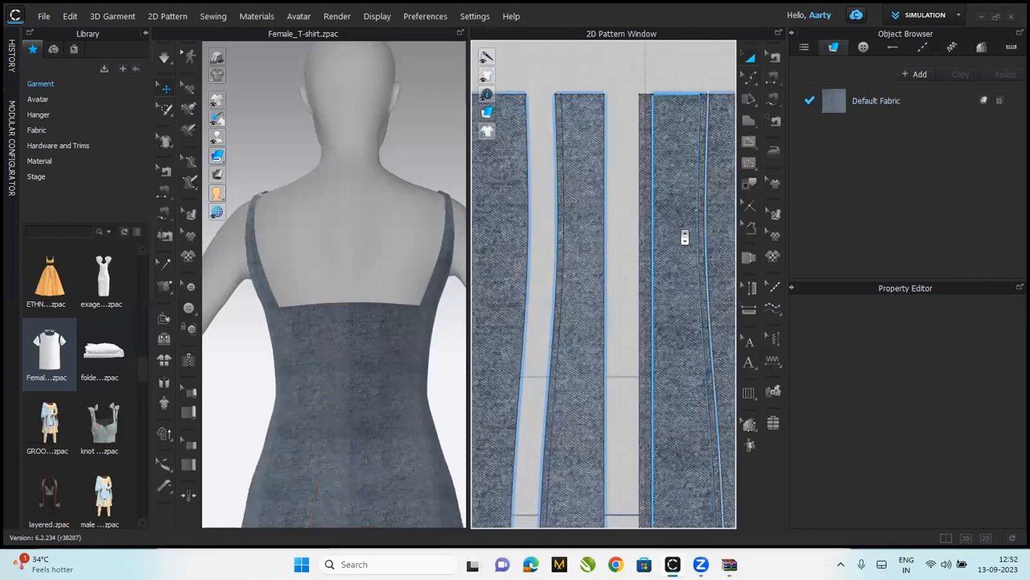
click(636, 281)
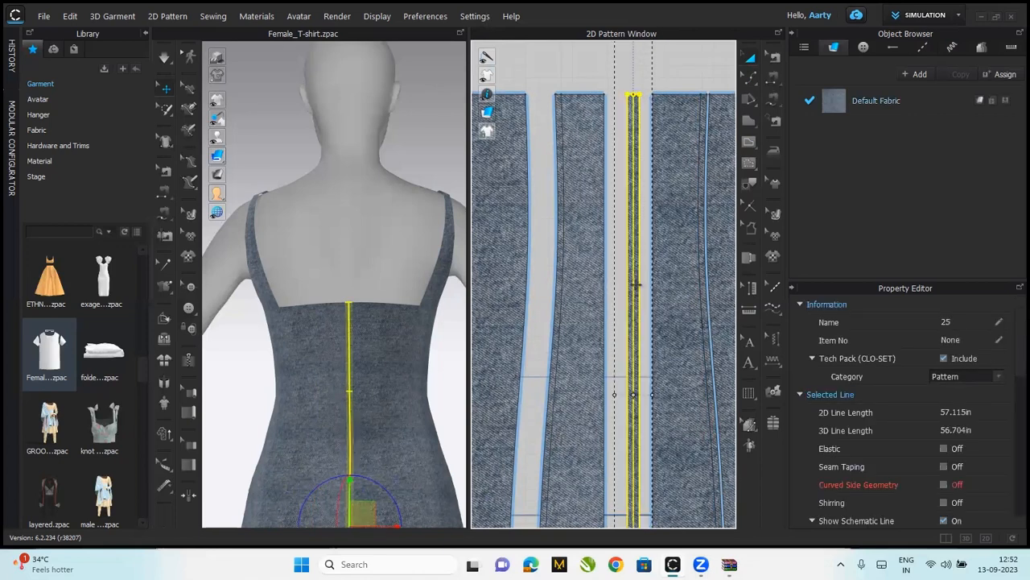
click(631, 281)
right_click(631, 280)
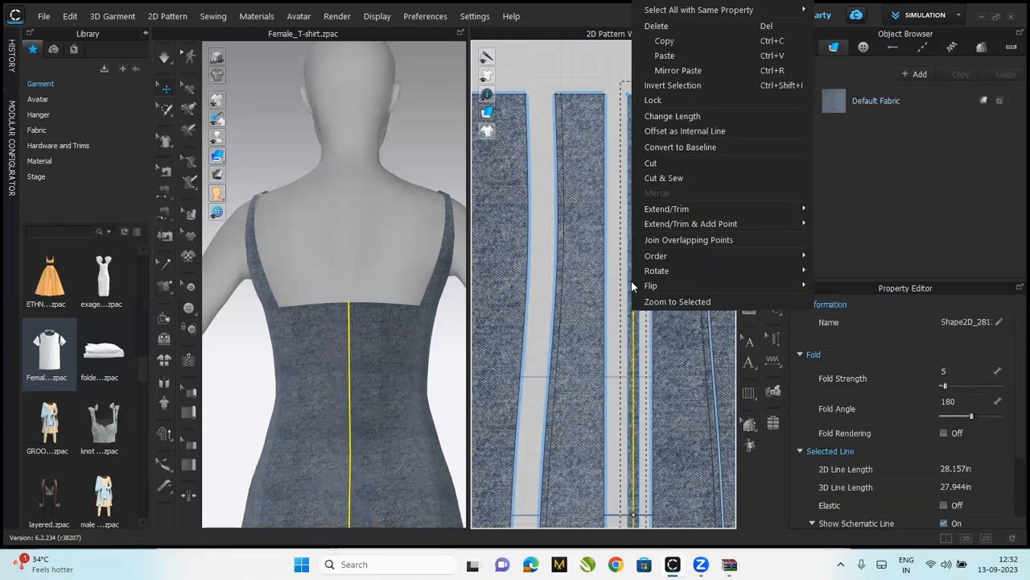
click(666, 178)
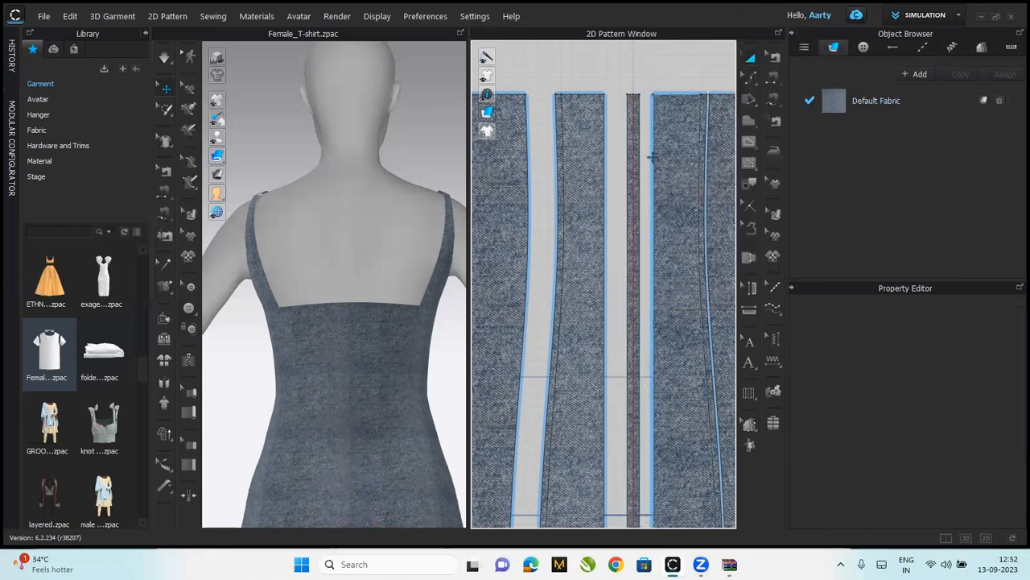
Try to cut the narrow centre strip along the internal line still inside it
click(634, 135)
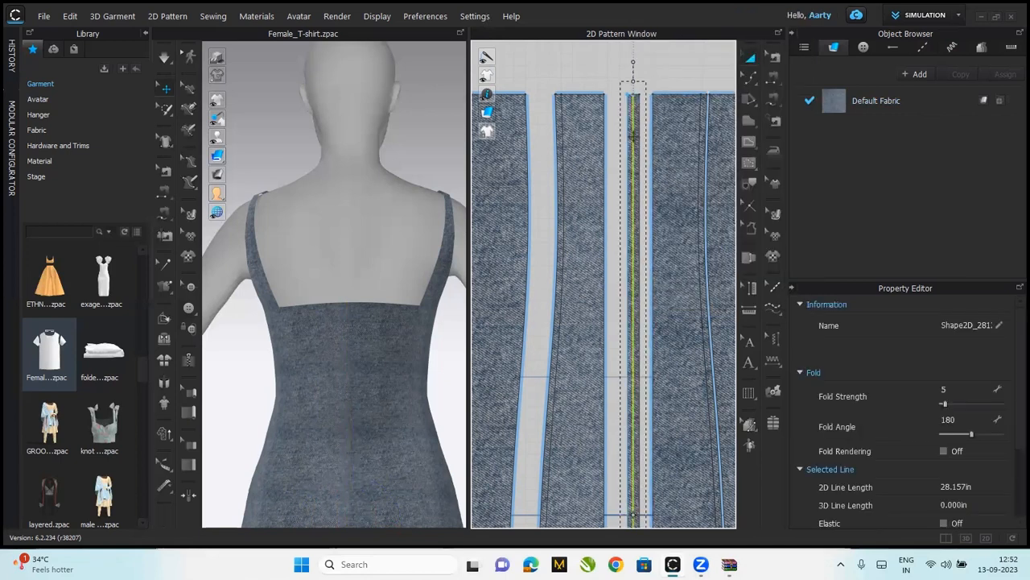
right_click(633, 136)
click(678, 312)
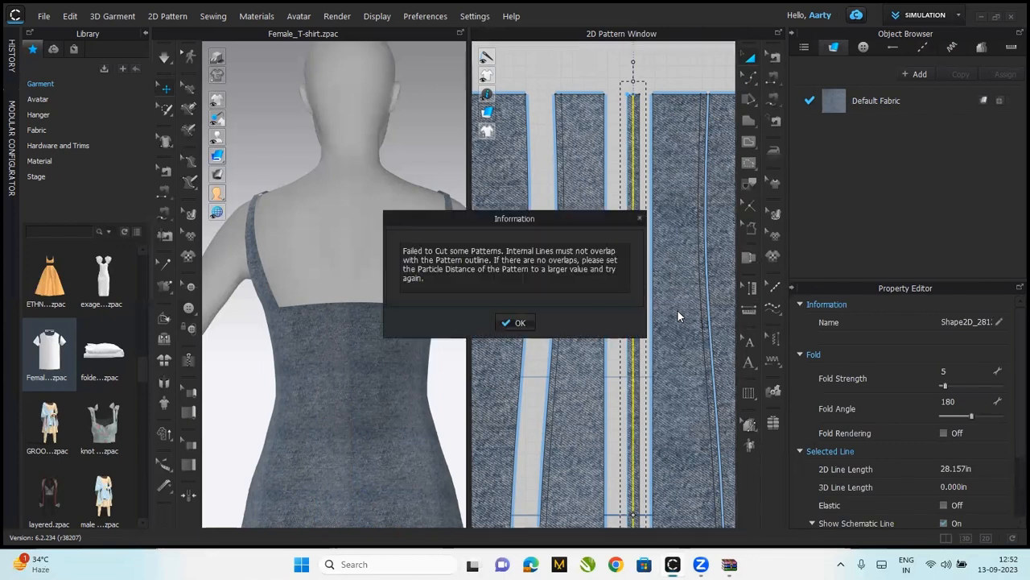
click(504, 318)
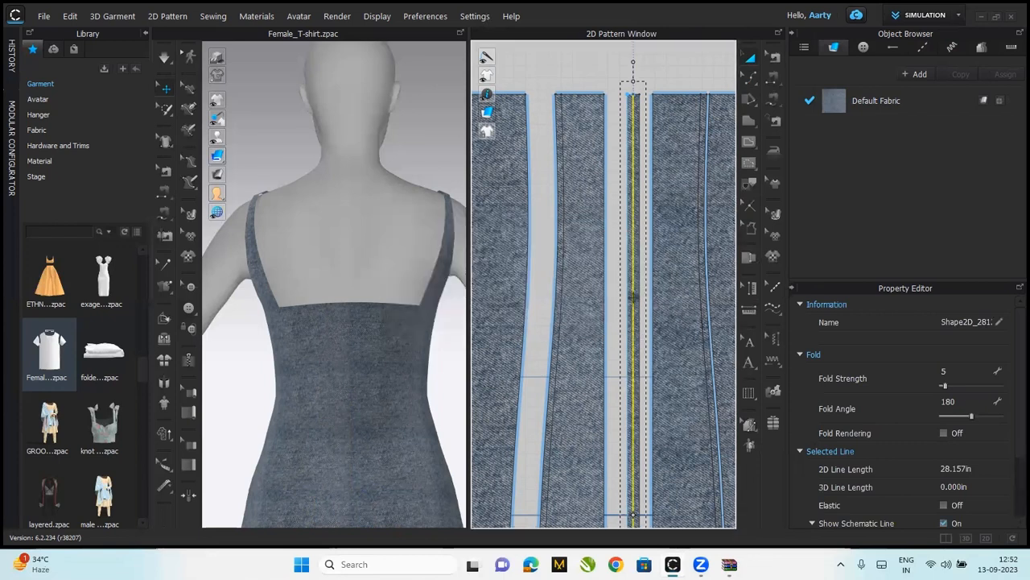
scroll(631, 285, down, 5)
scroll(637, 295, up, 3)
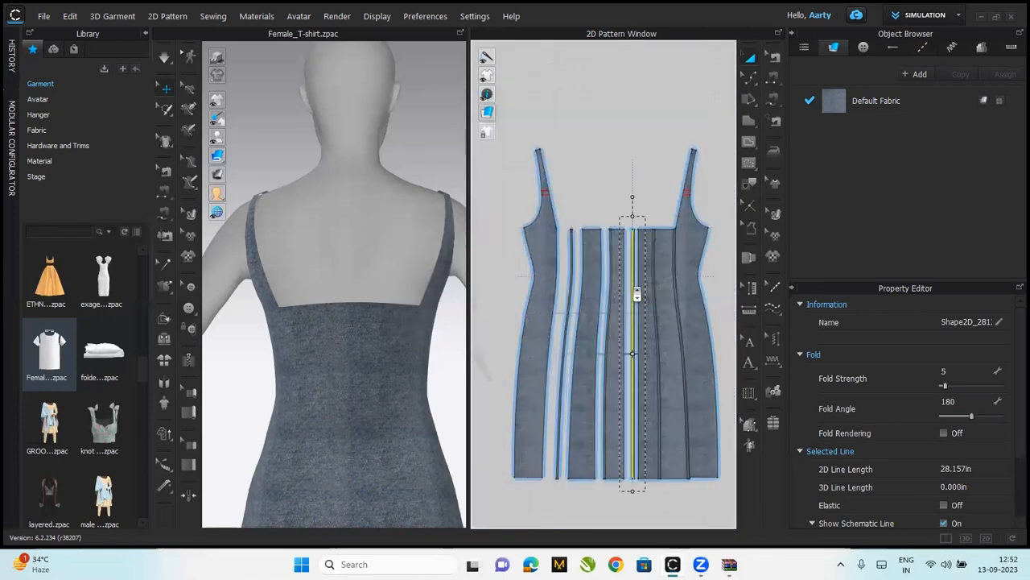
scroll(637, 295, down, 2)
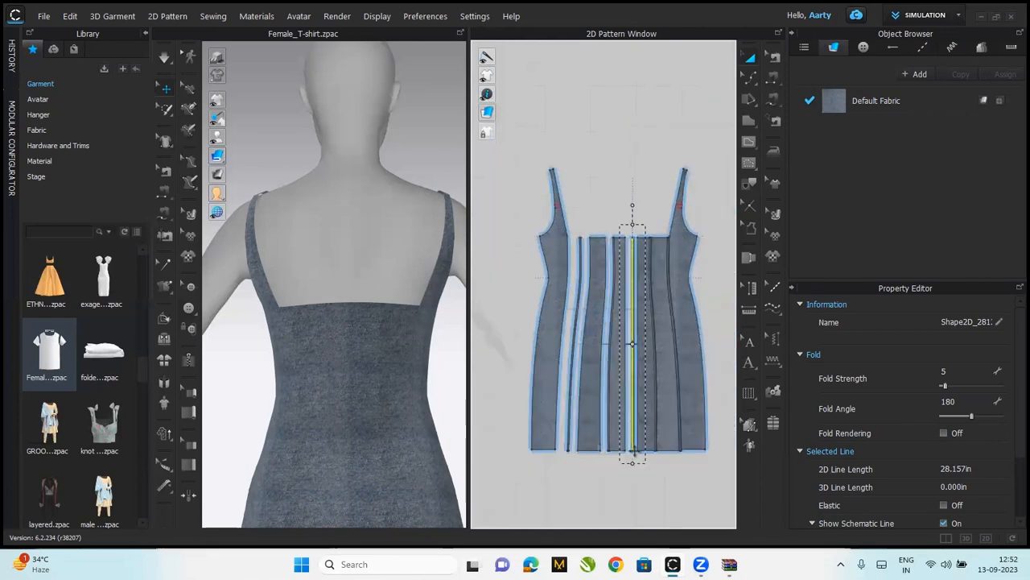
Try again to cut and sew the narrow centre strip of the back along its remaining internal line
scroll(638, 458, up, 3)
scroll(638, 458, up, 2)
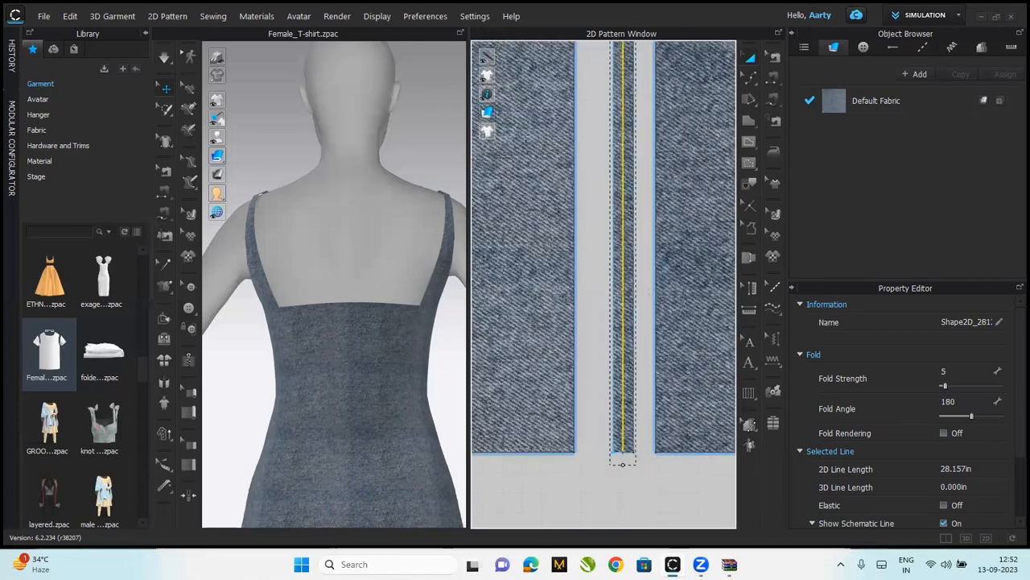
click(673, 564)
click(673, 564)
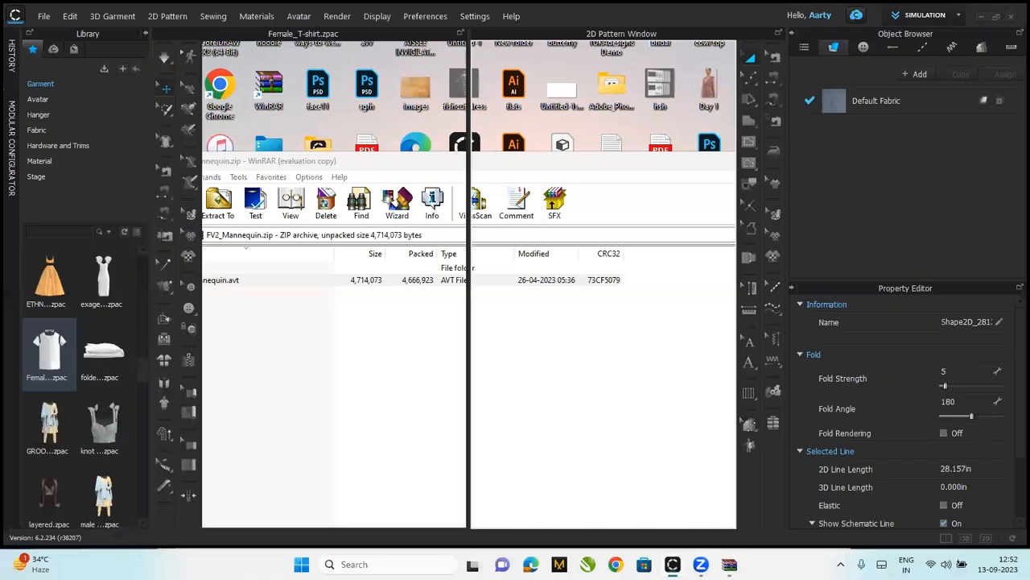
click(641, 418)
click(623, 419)
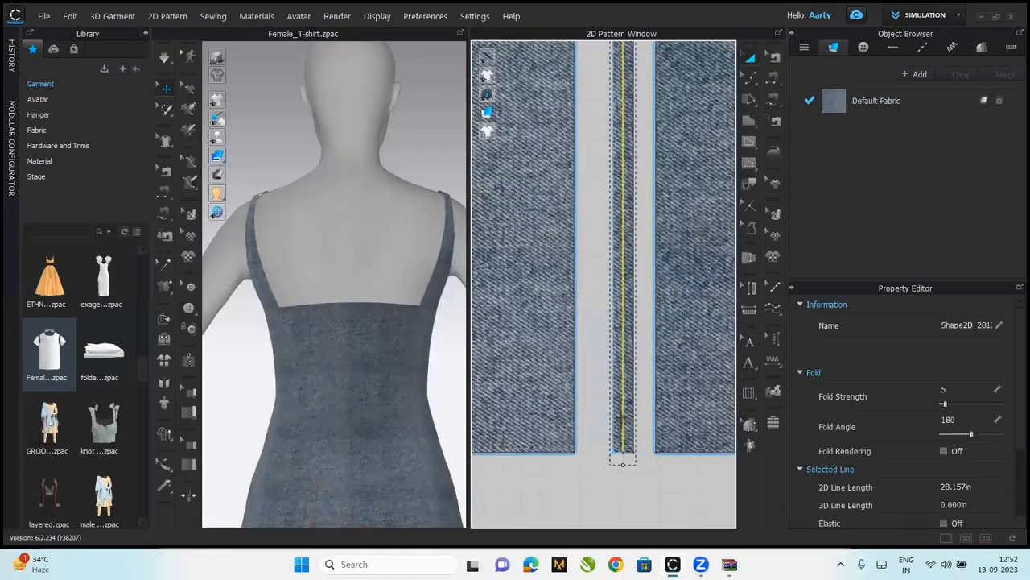
right_click(622, 420)
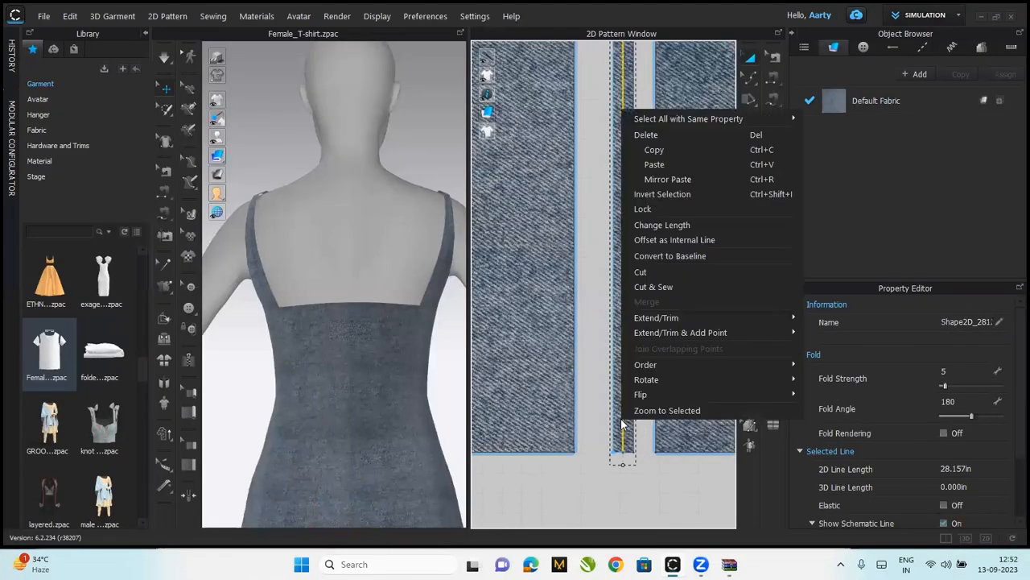
click(655, 286)
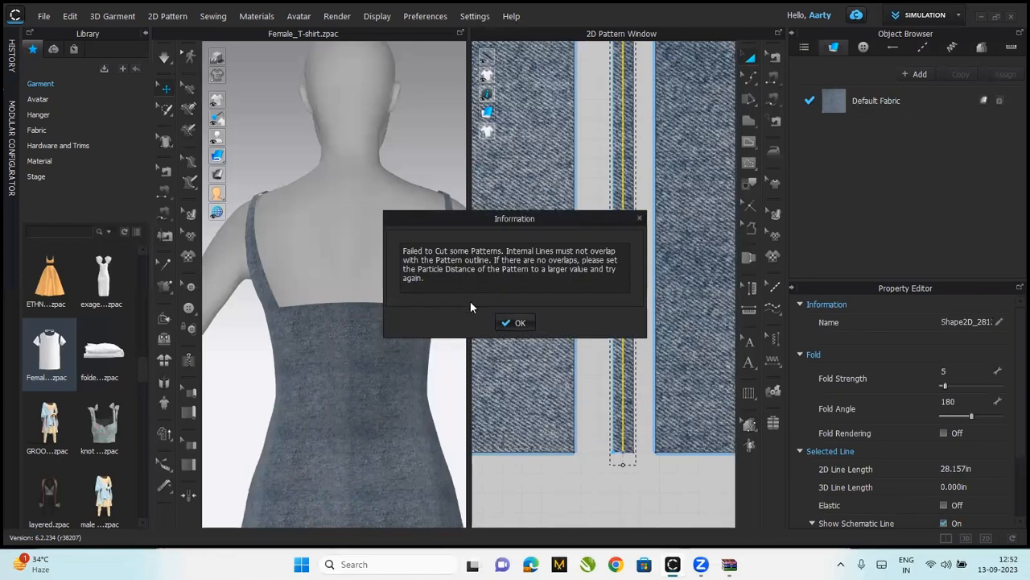
click(515, 322)
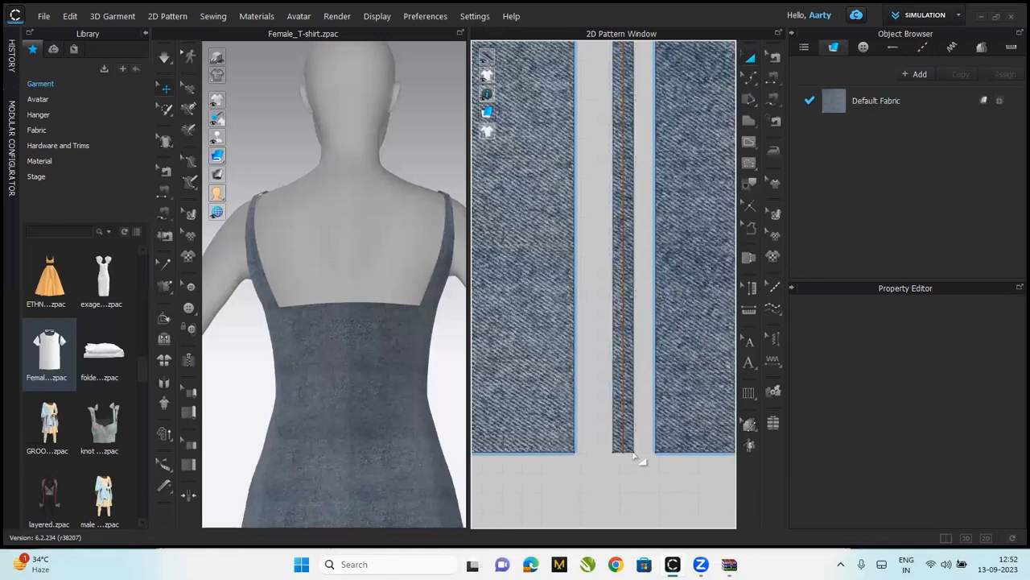
Separate the two narrow centre strips by moving one towards the neighbouring back panel
click(633, 453)
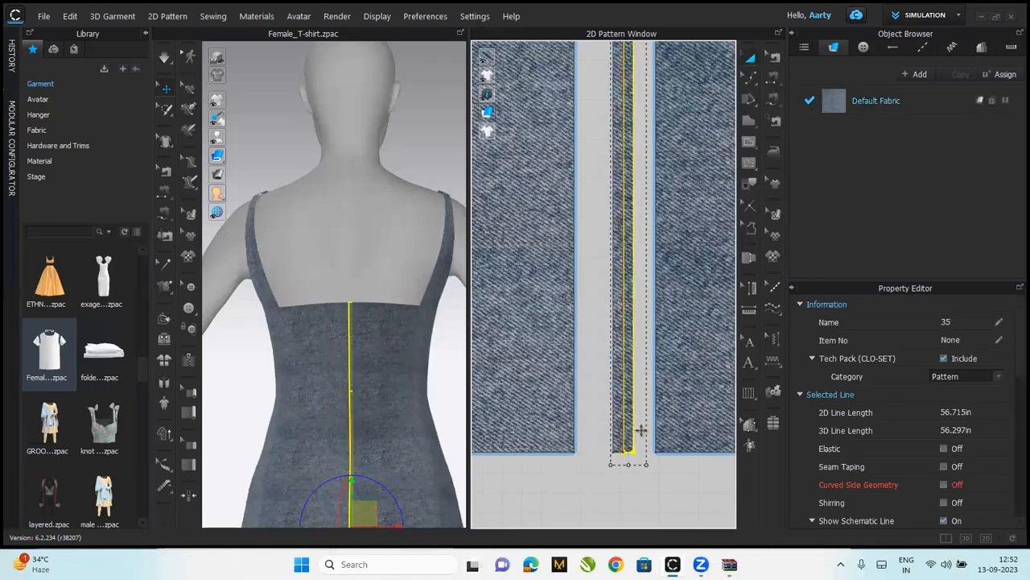
drag(642, 444, 604, 425)
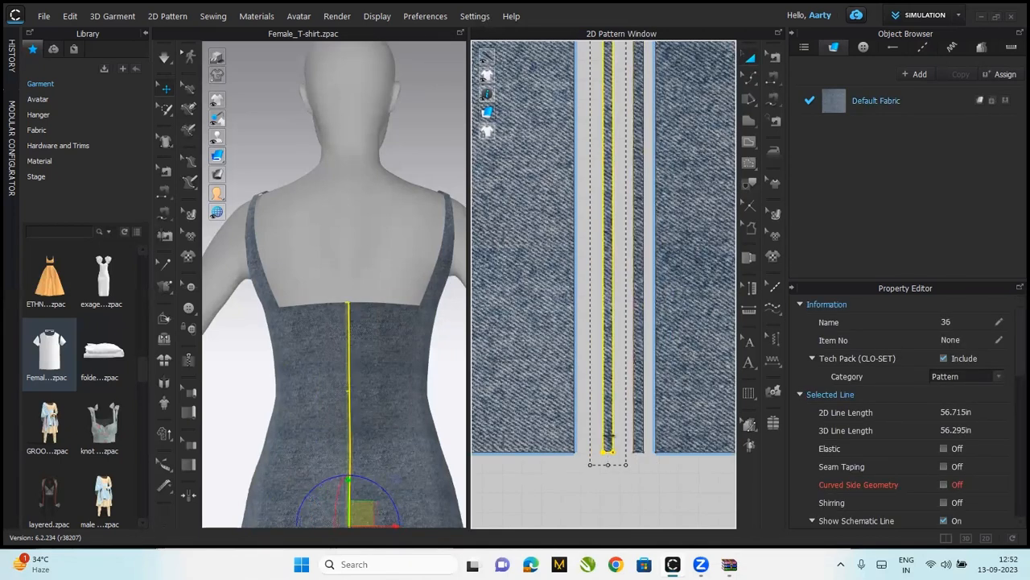
click(624, 478)
Select the narrow strips across the back, including their mirrored lines, and set their additional rendering thickness to 2.5 mm
scroll(629, 384, down, 3)
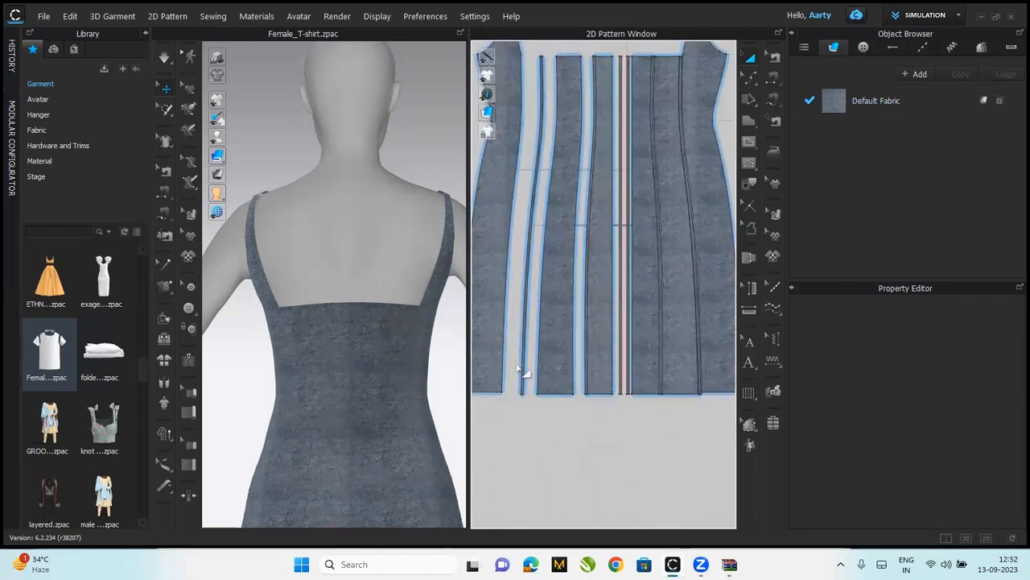
click(521, 370)
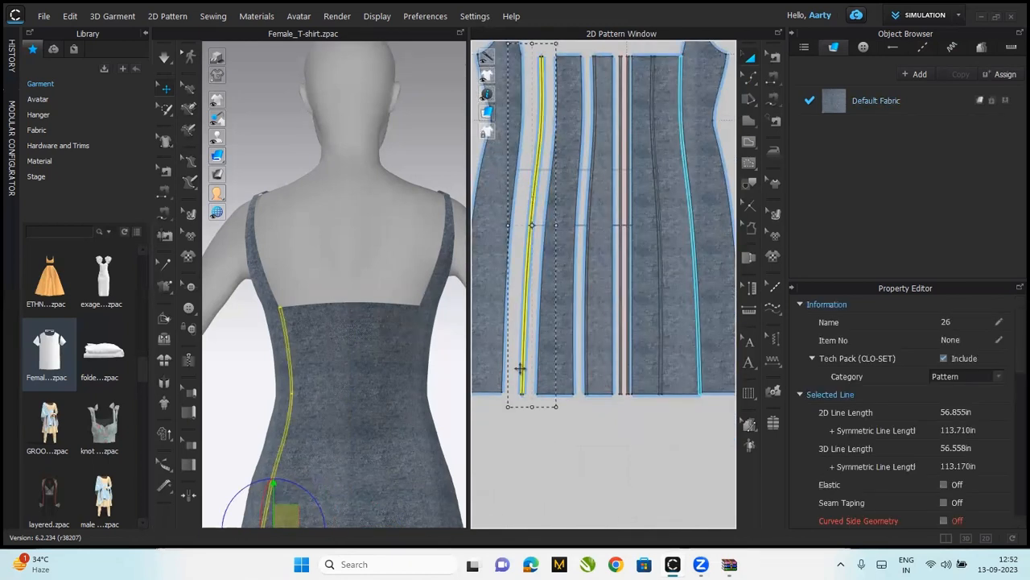
shift+click(594, 364)
shift+click(620, 357)
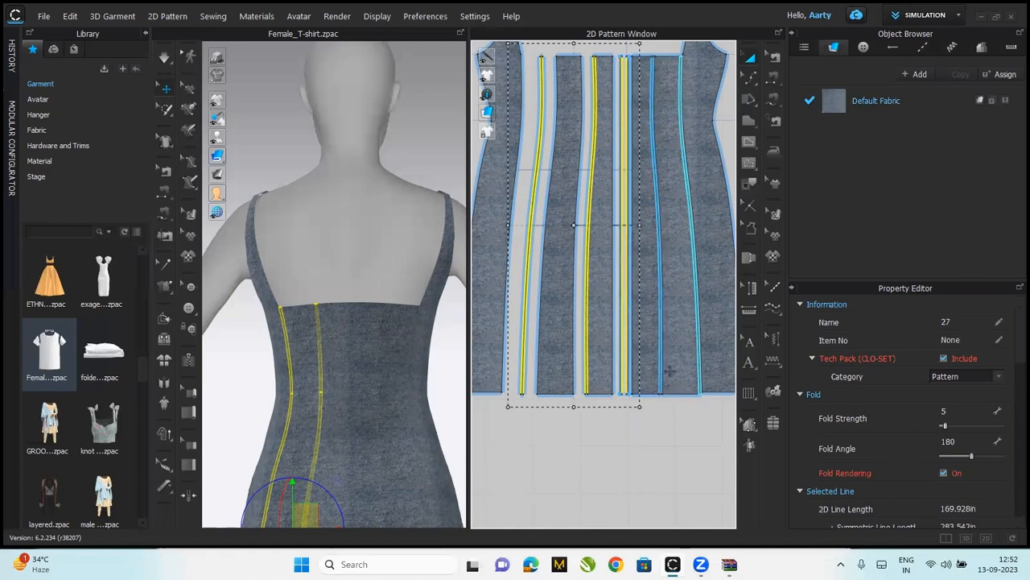
shift+click(663, 370)
shift+click(700, 364)
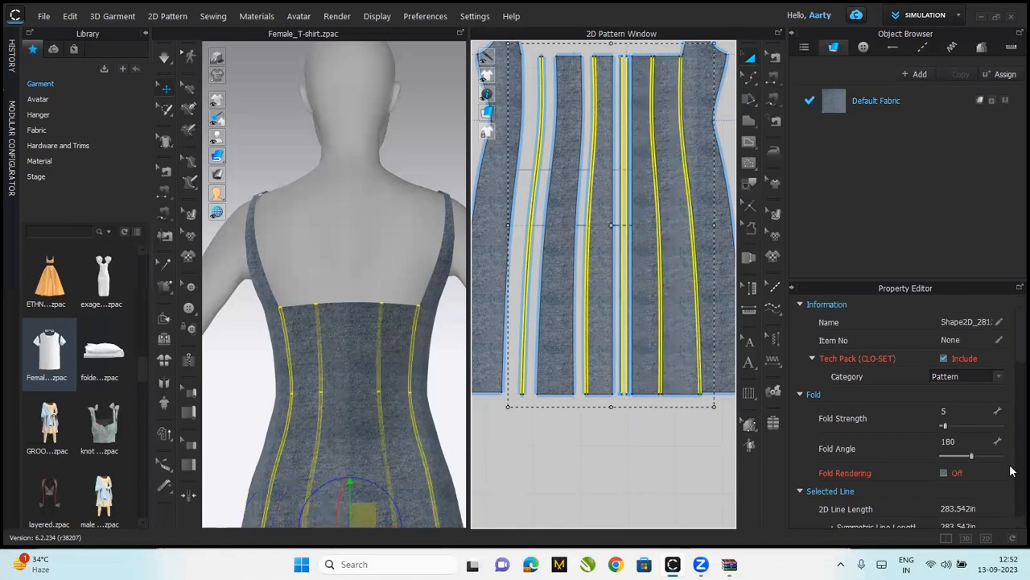
scroll(990, 419, down, 10)
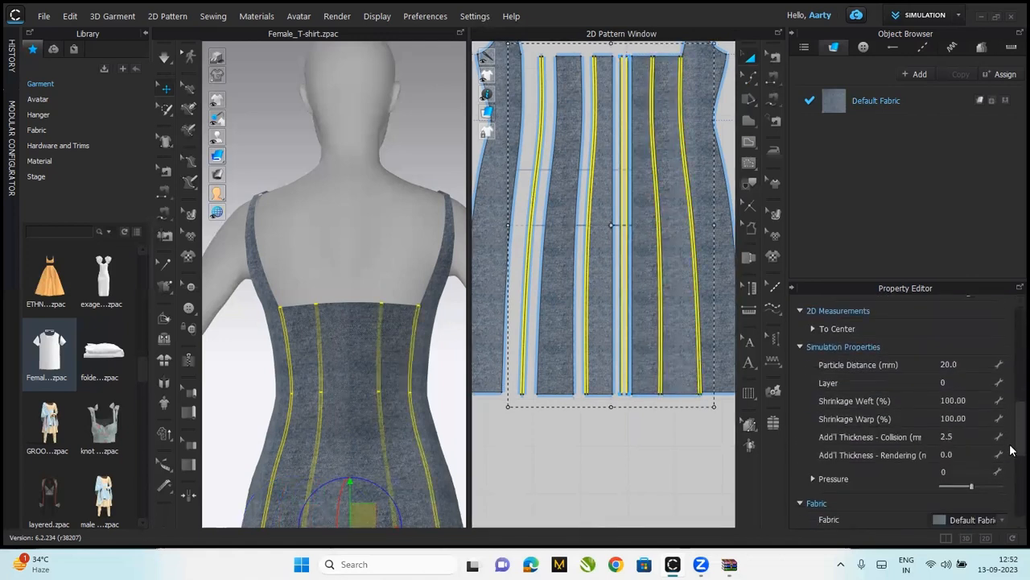
click(963, 453)
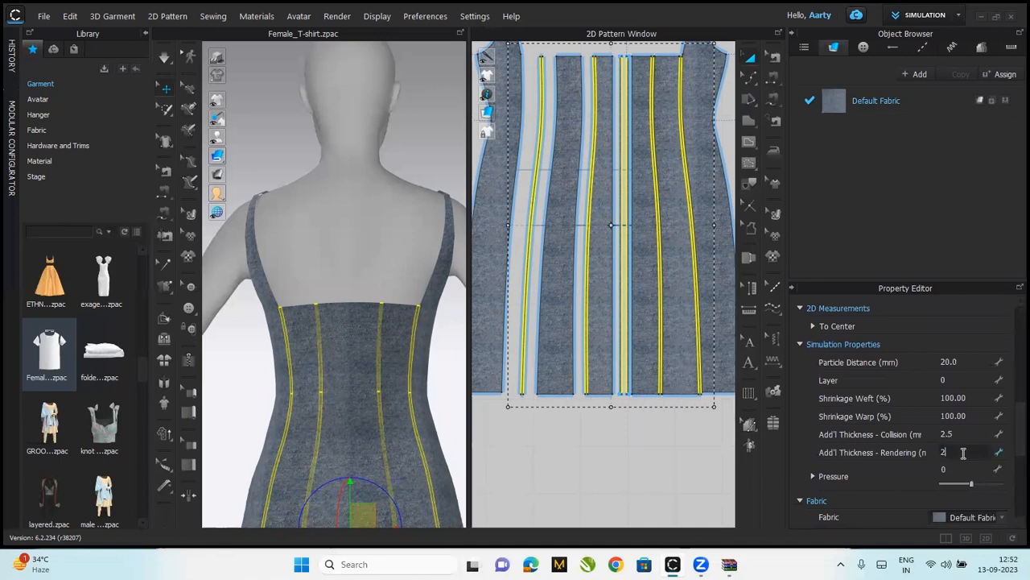
text(2.5)
key(Return)
click(566, 457)
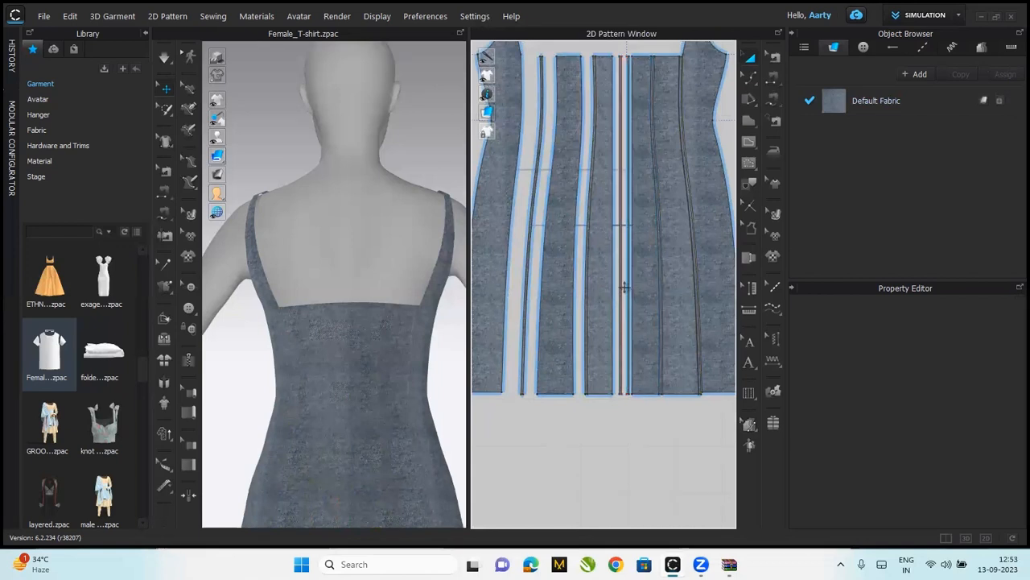
Select both narrow centre strips of the back and set their additional rendering thickness to 2.5 mm
scroll(347, 385, up, 2)
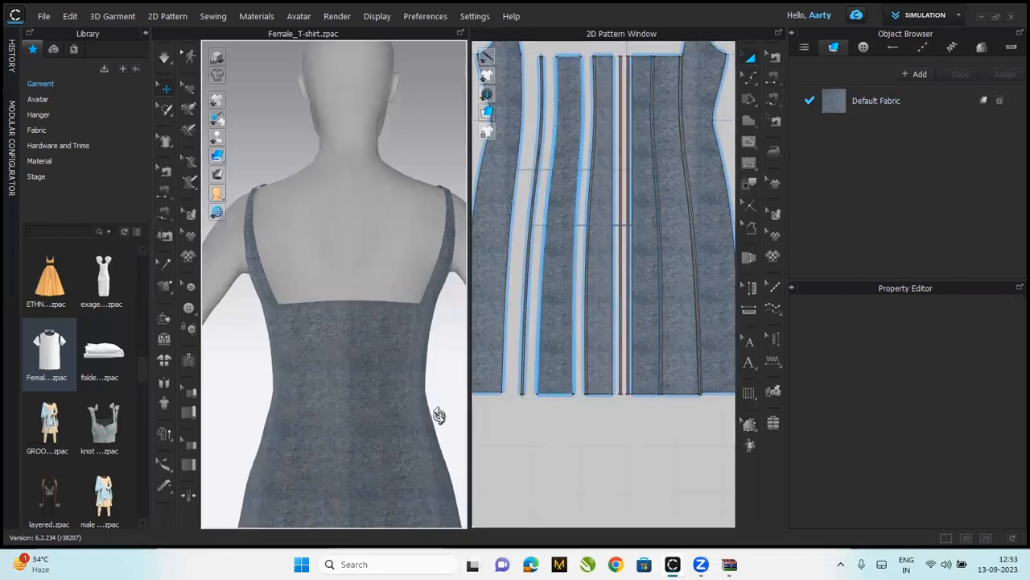
right_drag(410, 373, 483, 416)
scroll(639, 357, up, 5)
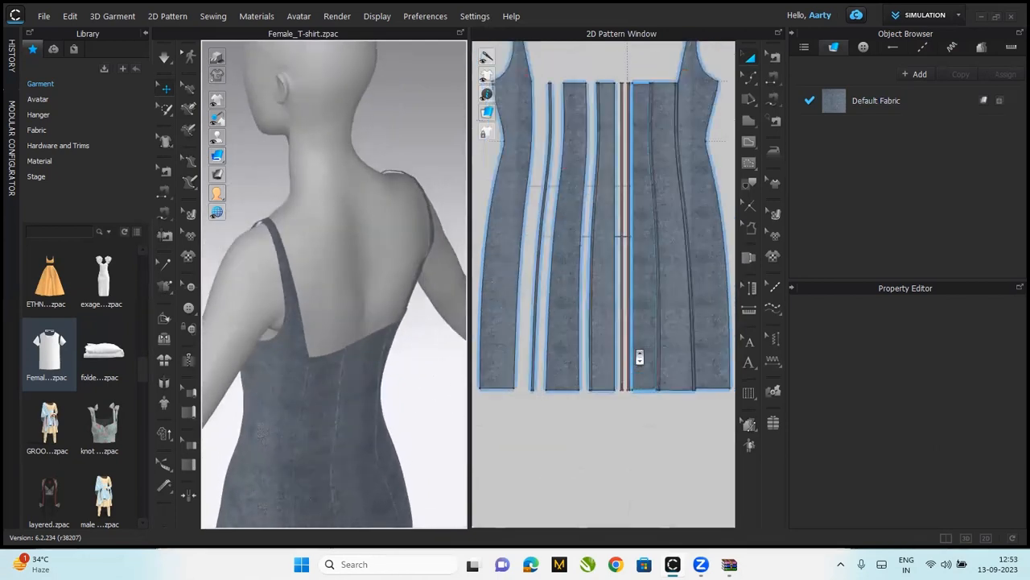
click(595, 380)
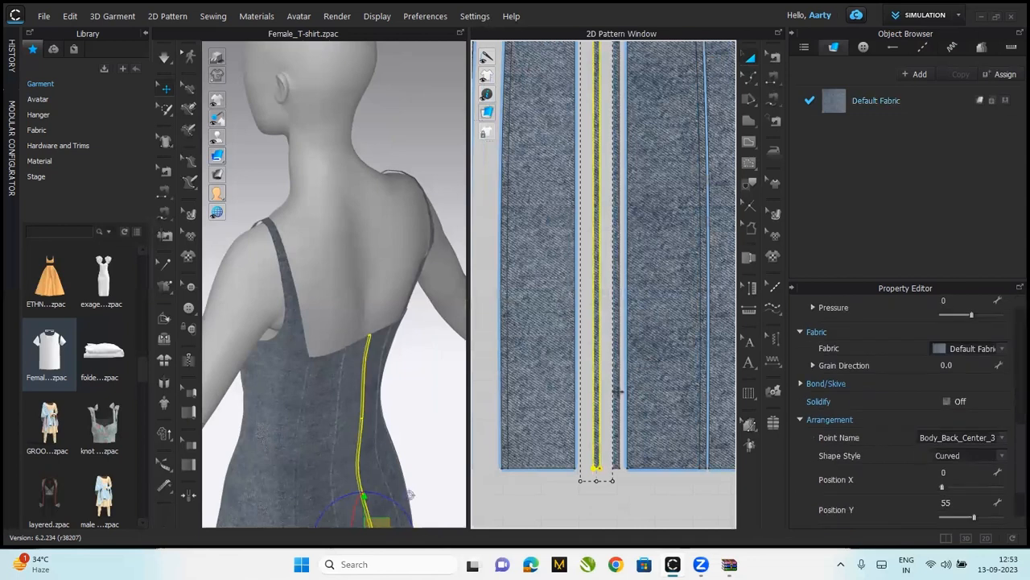
shift+click(615, 392)
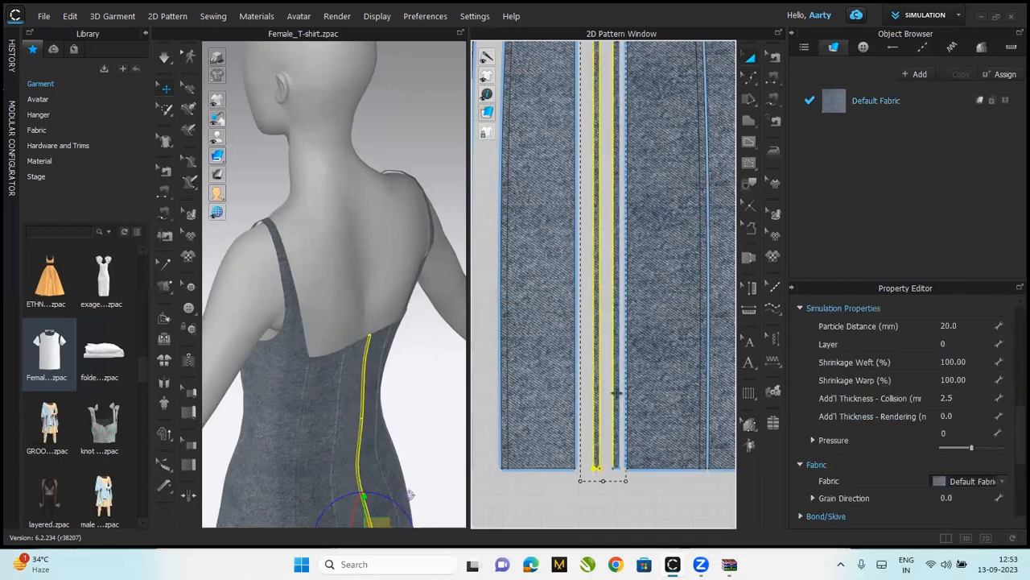
click(619, 394)
shift+click(616, 407)
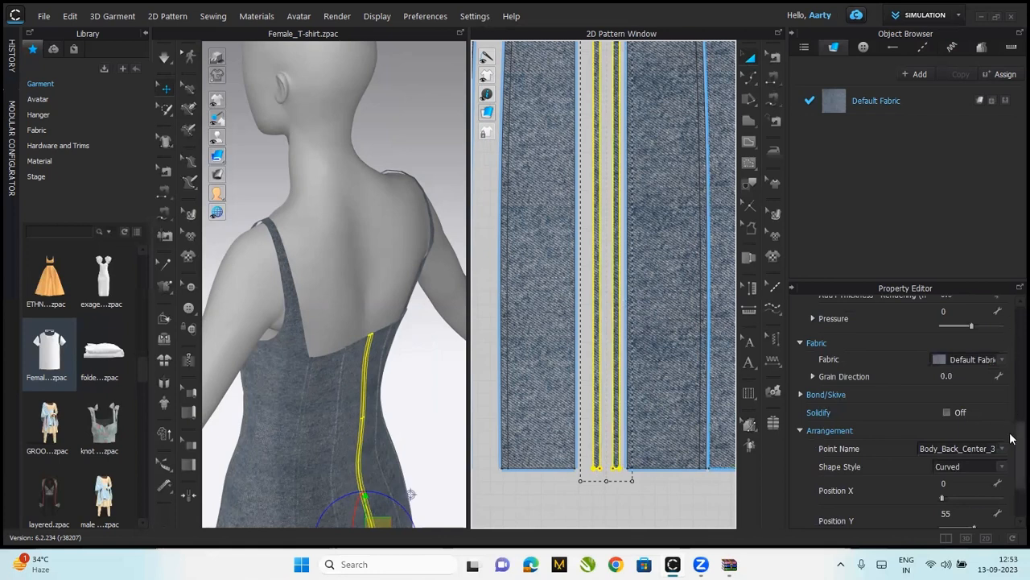
scroll(1012, 472, down, 2)
scroll(948, 447, up, 5)
scroll(947, 475, down, 1)
click(957, 460)
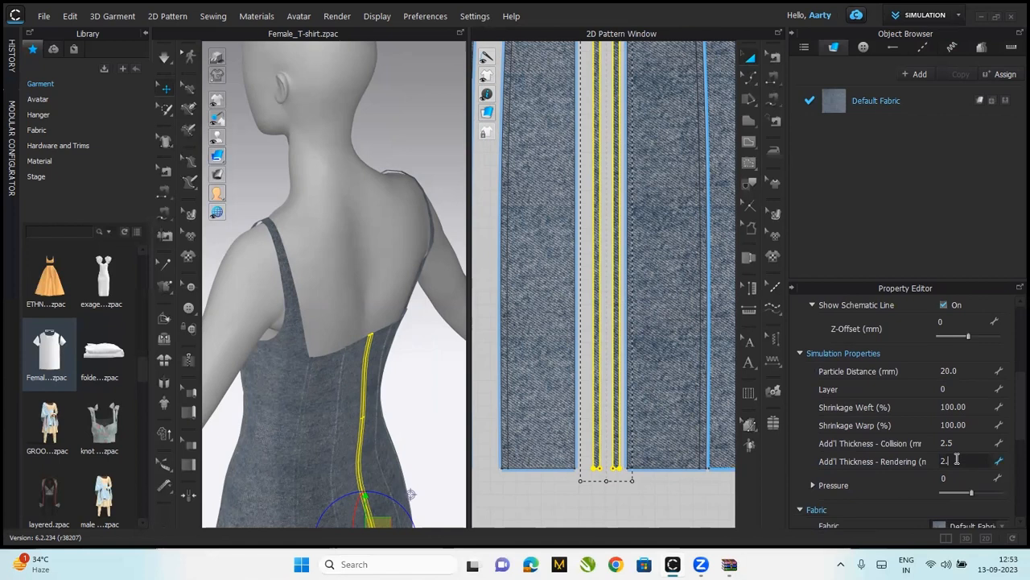
click(428, 141)
Add free topstitching with Default Topstitch along the back side panel's inner seam edge and the adjacent narrow strip
scroll(636, 240, down, 5)
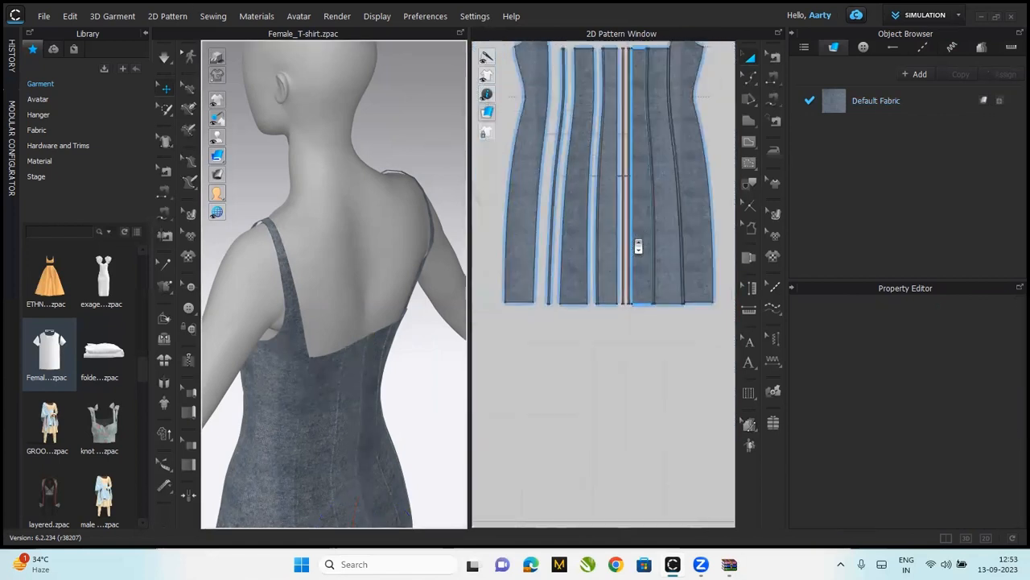
click(773, 307)
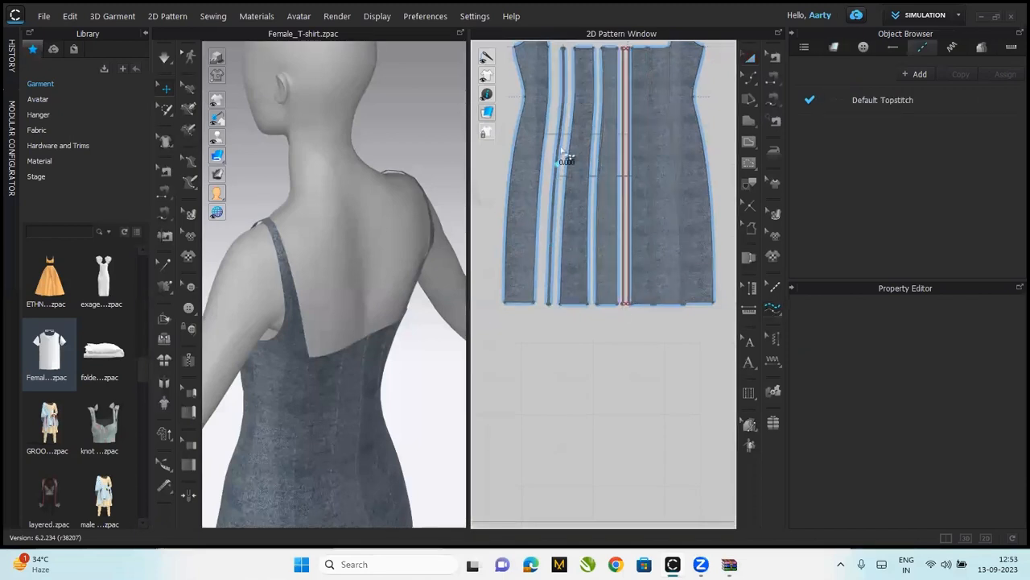
scroll(597, 275, down, 2)
middle_drag(597, 274, 616, 337)
click(570, 211)
click(555, 465)
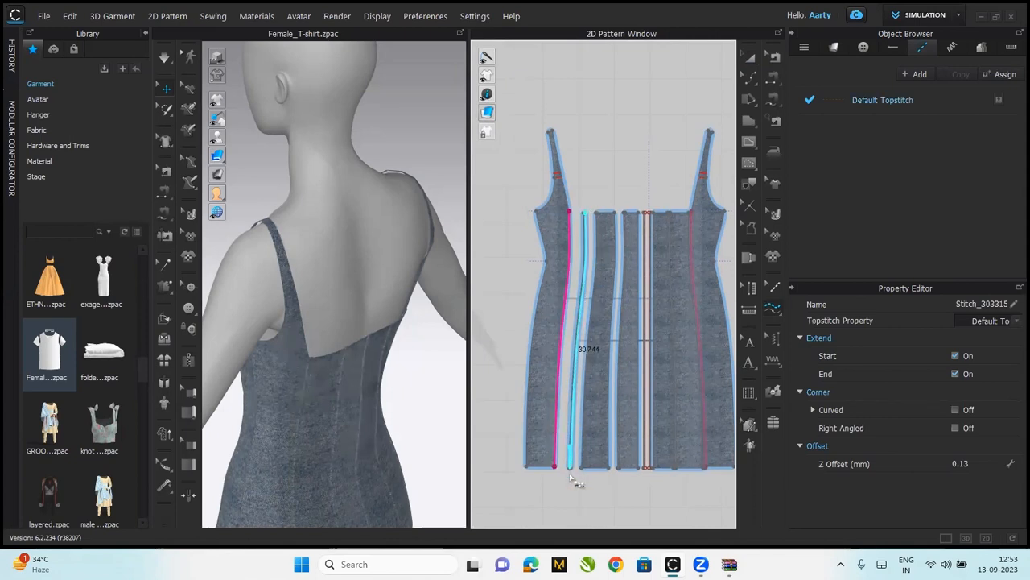
click(581, 475)
Topstitch the facing seam edges of the two inner back panels and the innermost panel's edge beside the centre strip
click(618, 213)
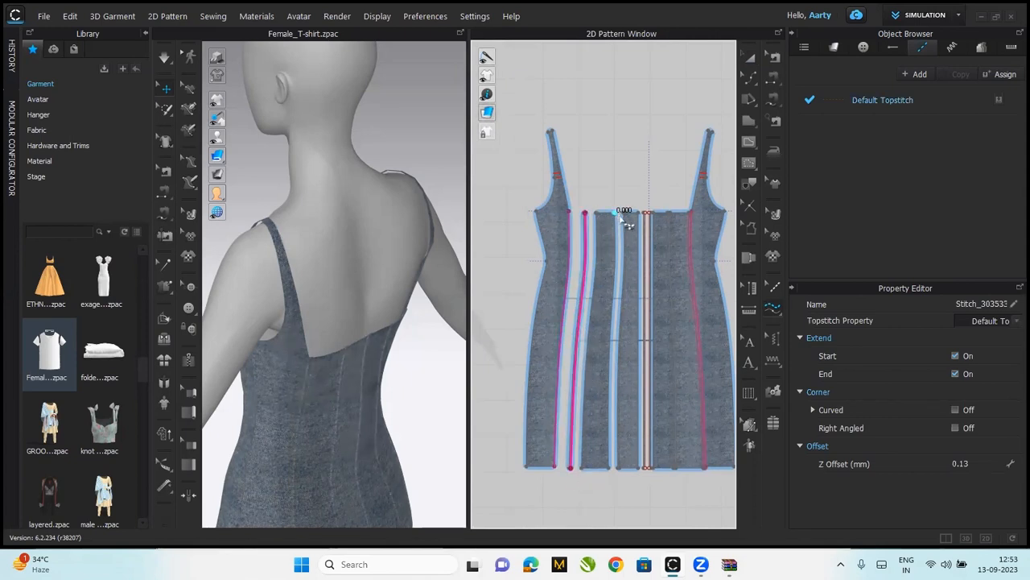
click(618, 463)
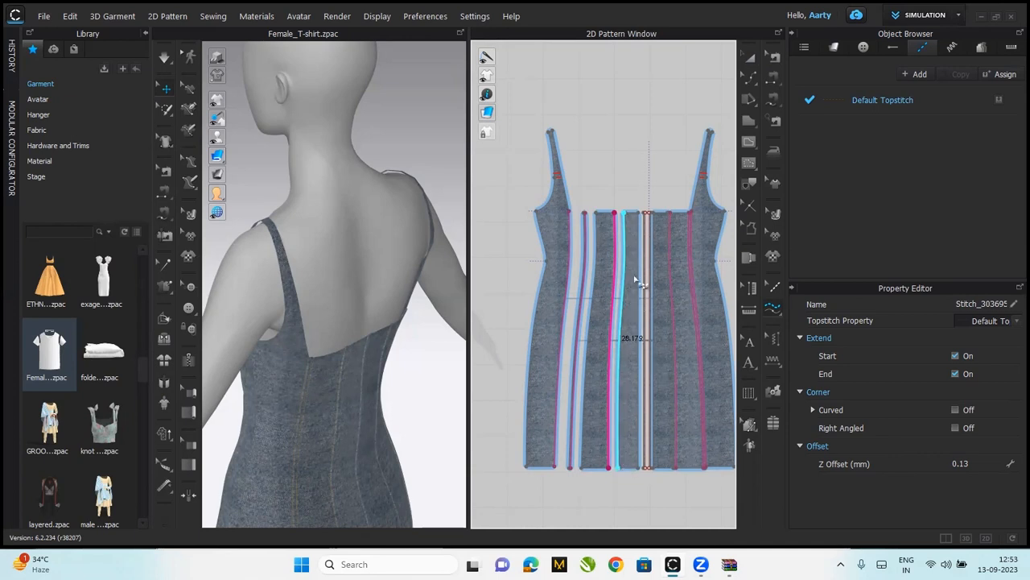
click(564, 394)
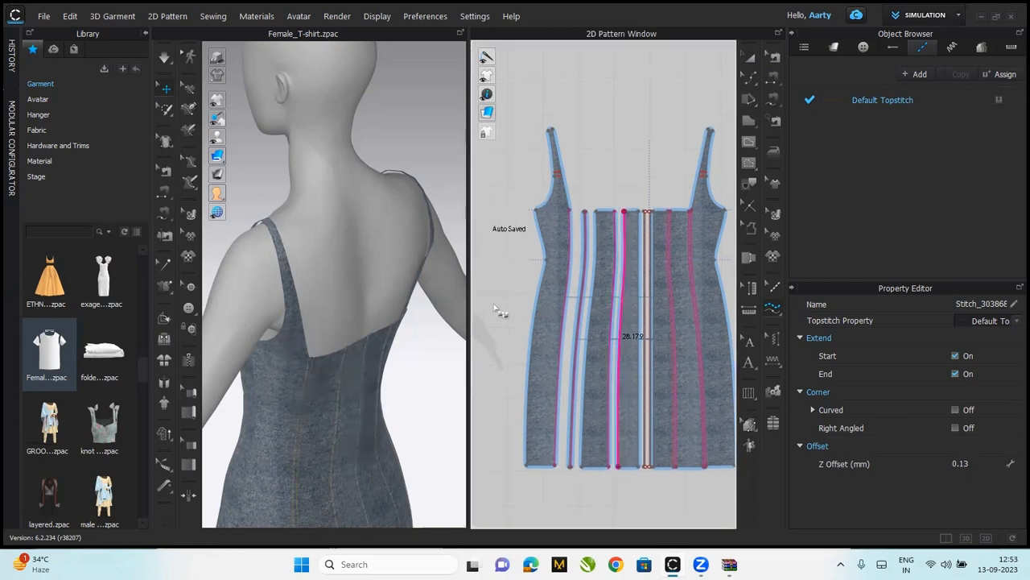
click(640, 212)
click(644, 465)
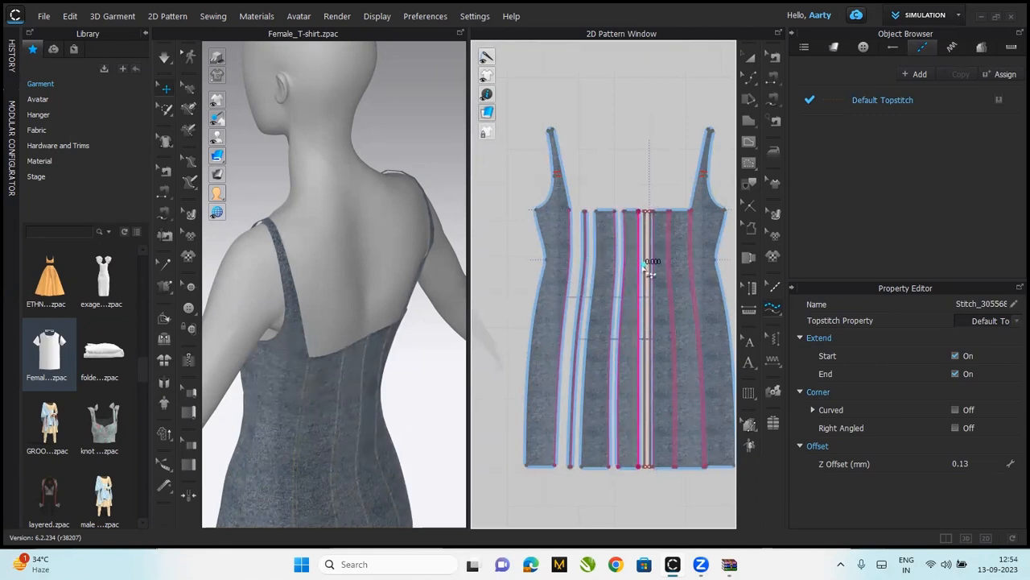
Topstitch the narrow centre strip of the back from its upper end down to the hem
scroll(649, 273, up, 3)
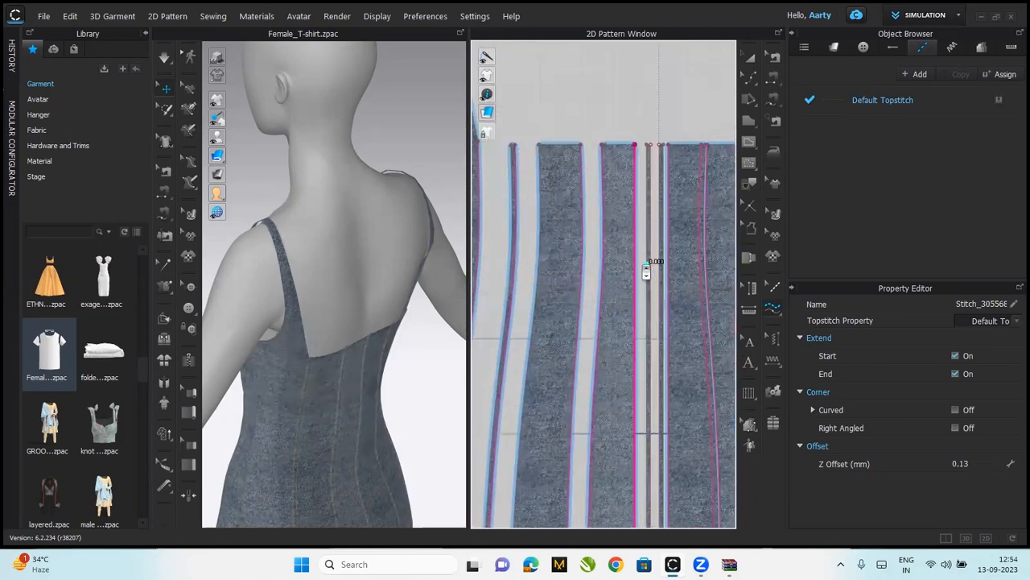
click(653, 146)
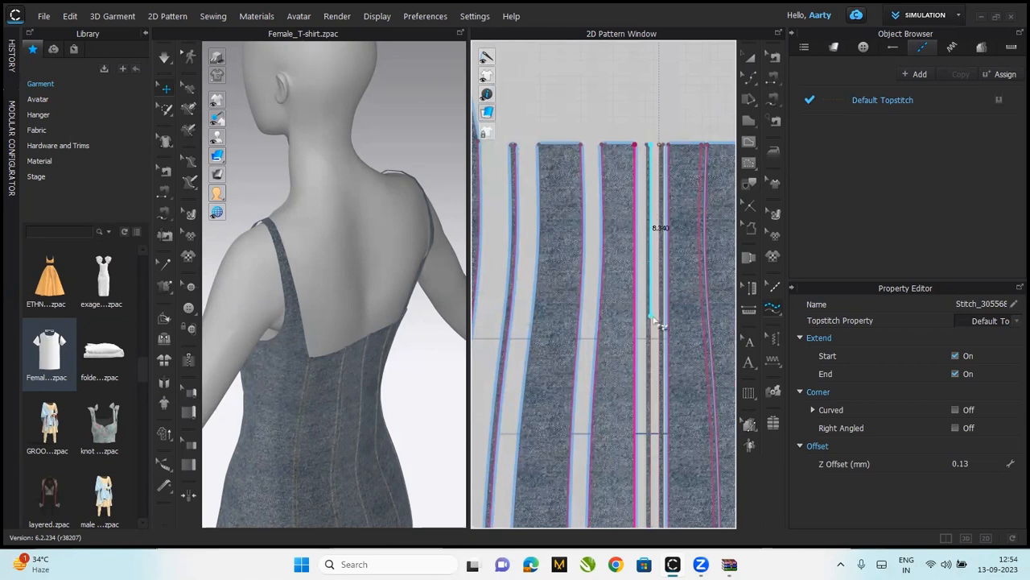
middle_drag(642, 342, 581, 50)
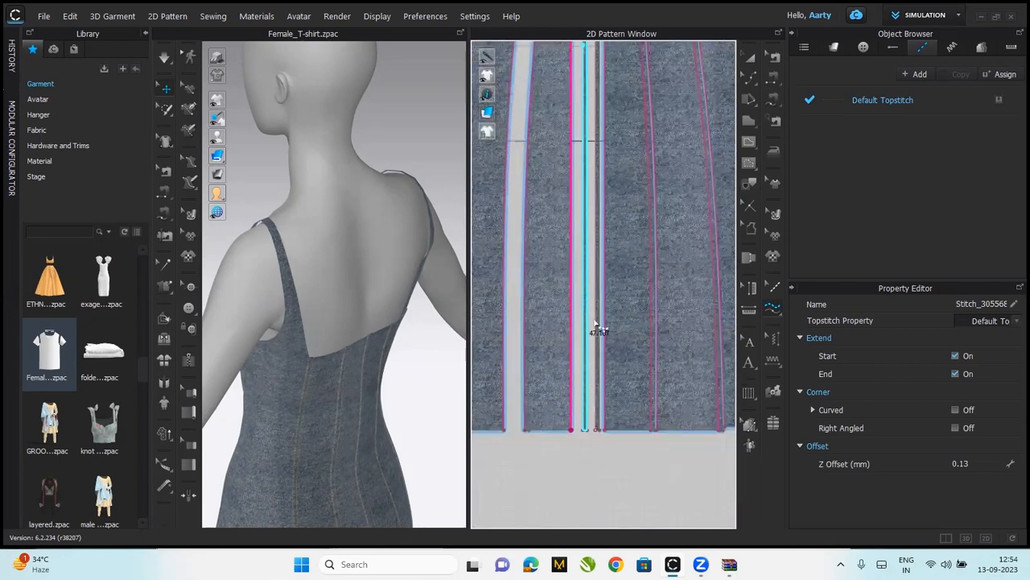
click(572, 465)
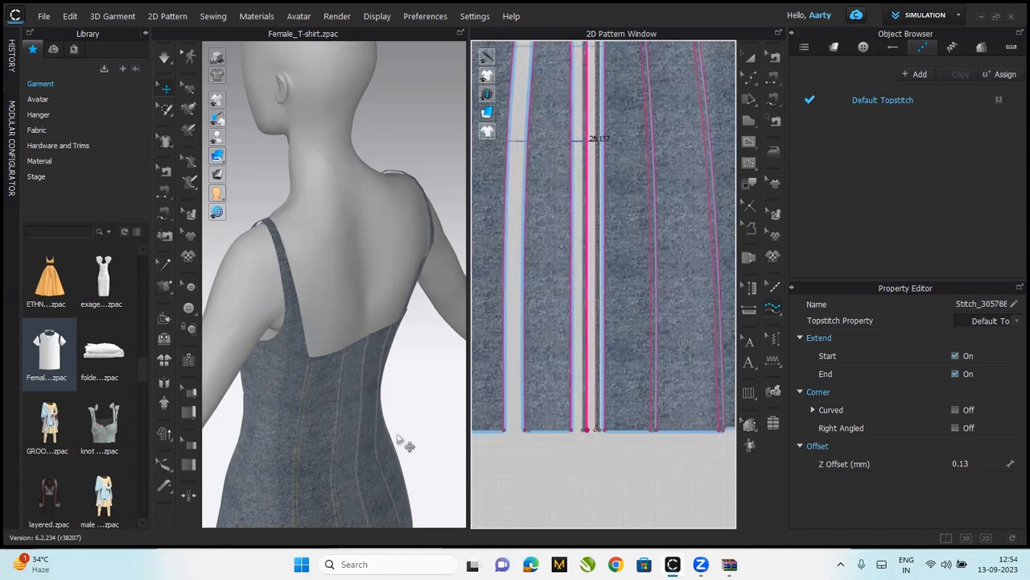
Select all patterns of the dress, strengthen them and start the simulation
right_drag(395, 431, 369, 391)
click(337, 327)
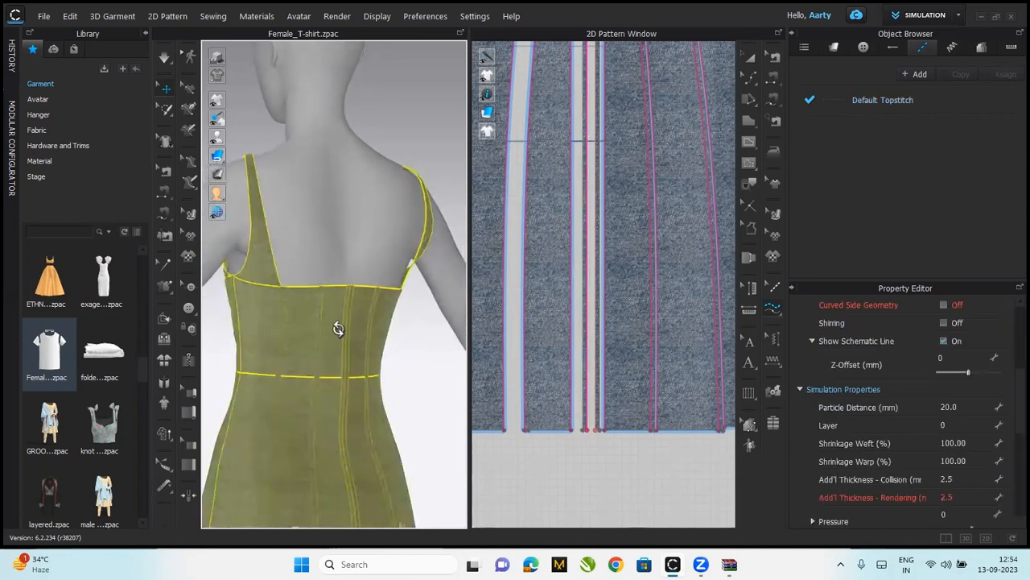
right_click(344, 338)
click(415, 129)
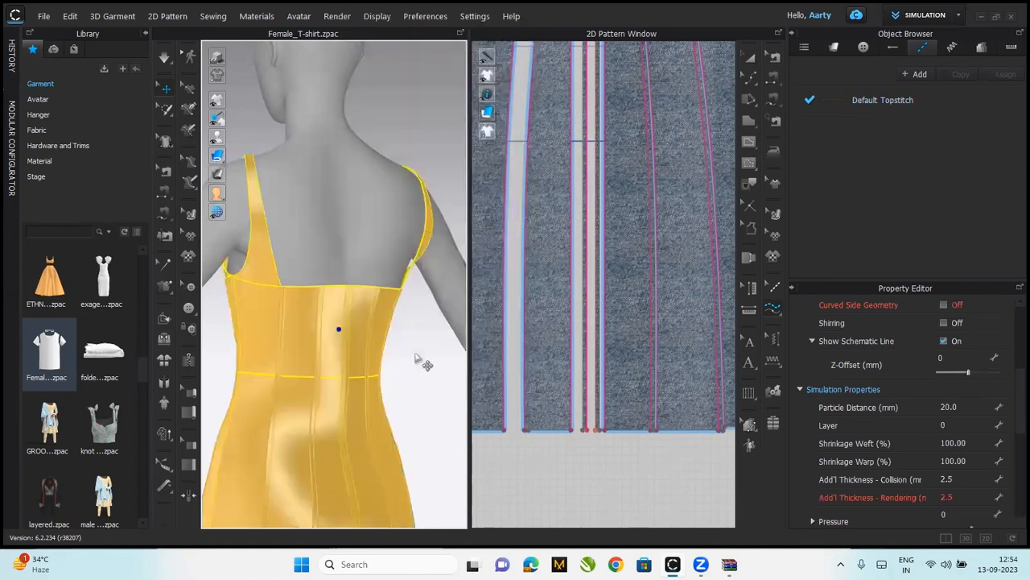
click(415, 363)
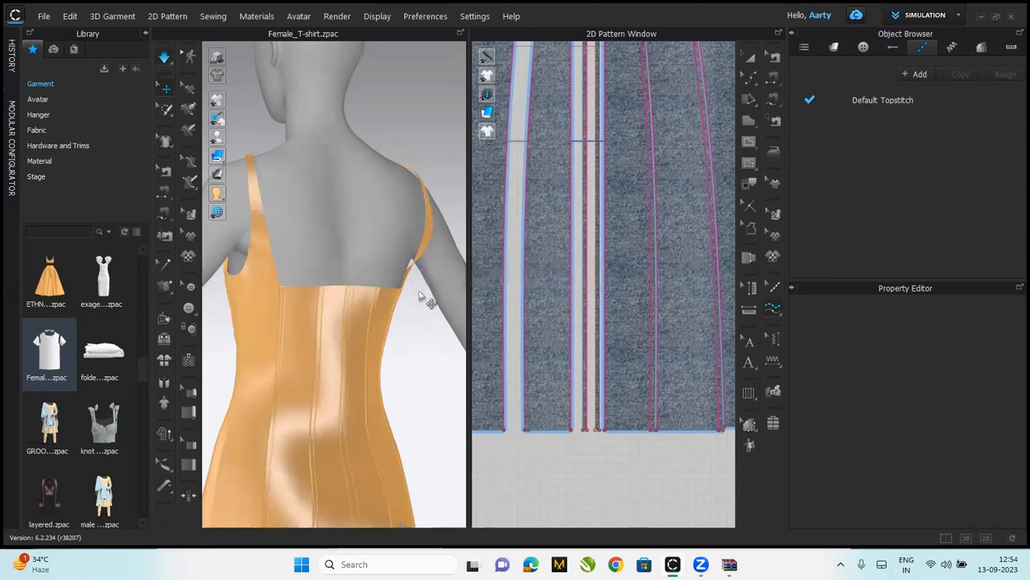
Try to pull the slipped shoulder strap back up onto the avatar's right shoulder while the simulation runs
click(433, 216)
drag(404, 173, 431, 187)
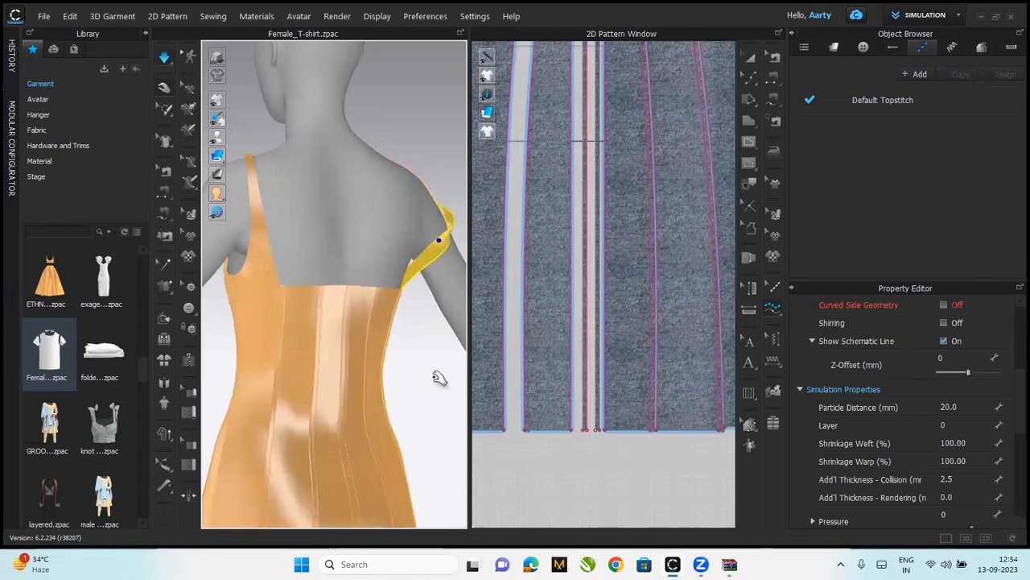
key(8)
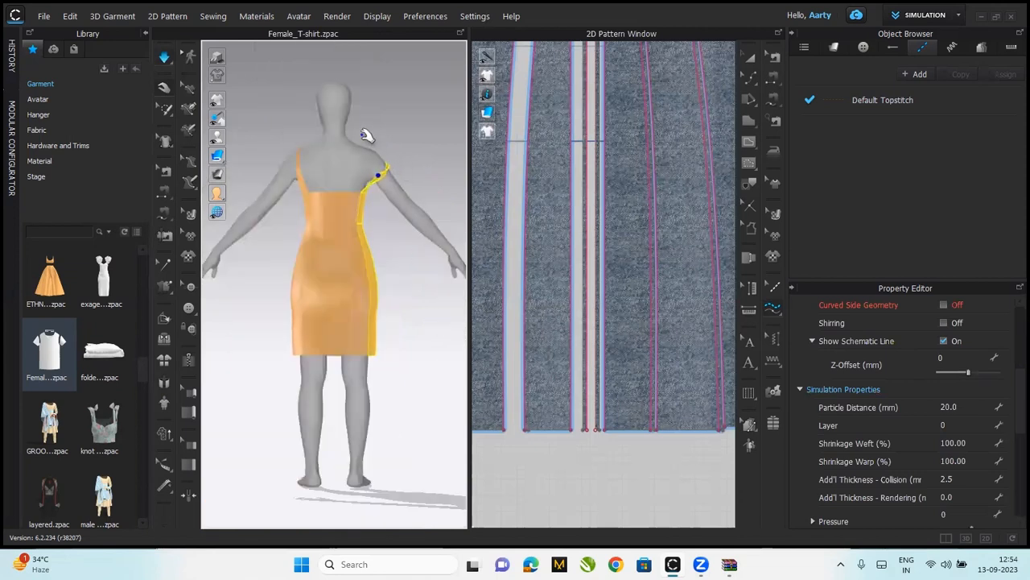
scroll(367, 135, up, 5)
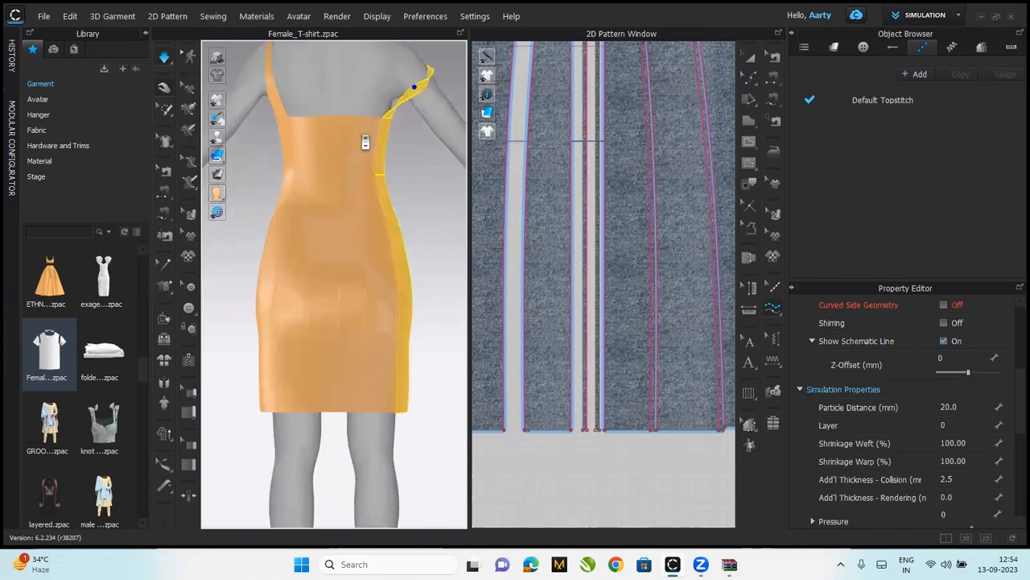
middle_drag(367, 233, 364, 431)
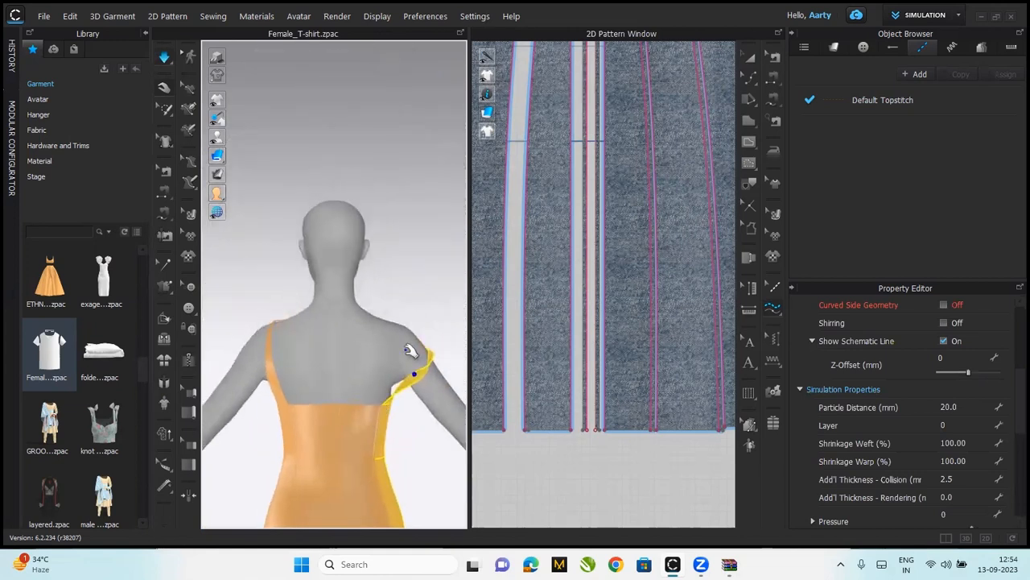
scroll(411, 350, up, 2)
drag(457, 378, 423, 323)
click(456, 390)
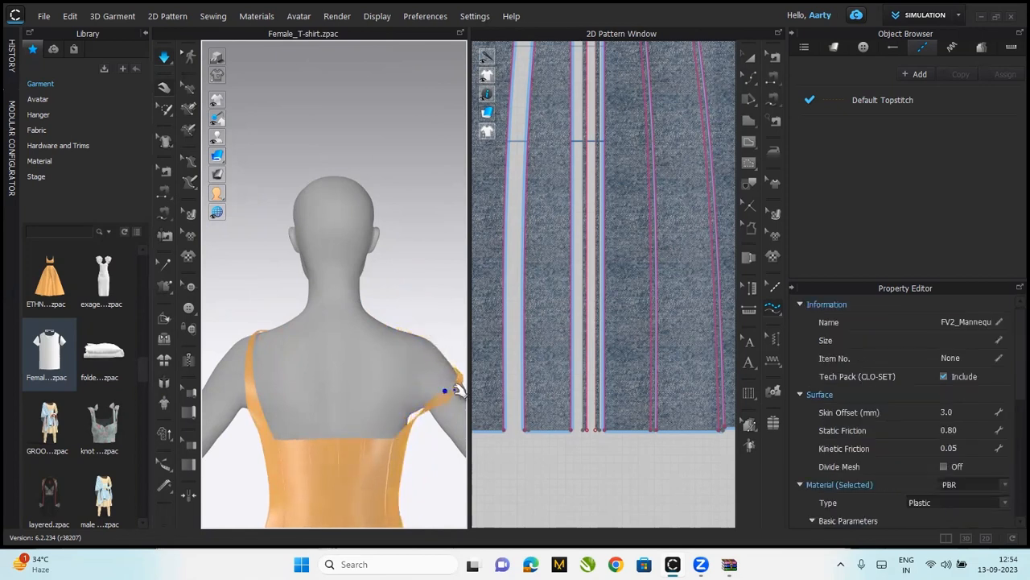
drag(453, 399, 395, 312)
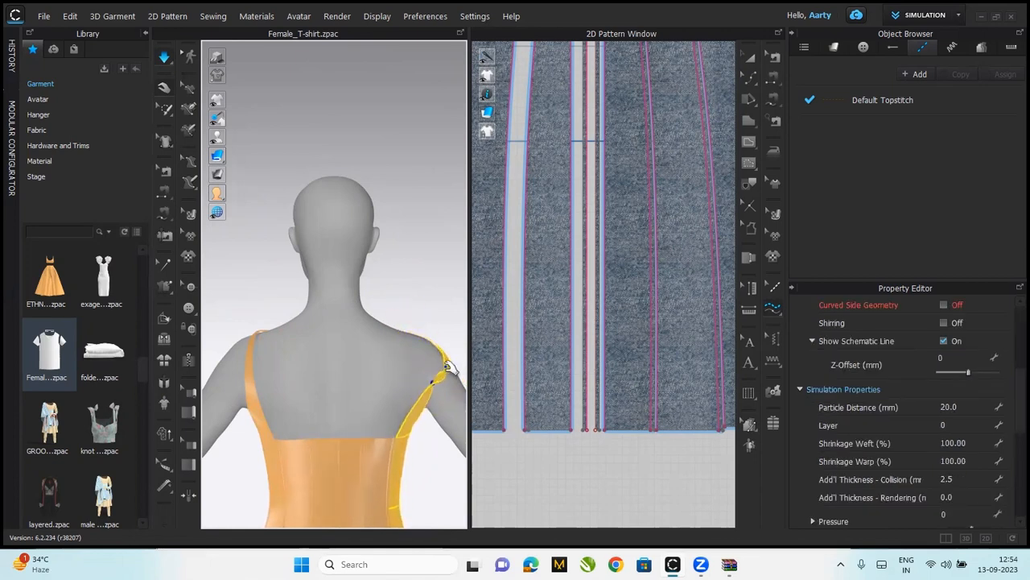
click(453, 384)
drag(456, 394, 429, 329)
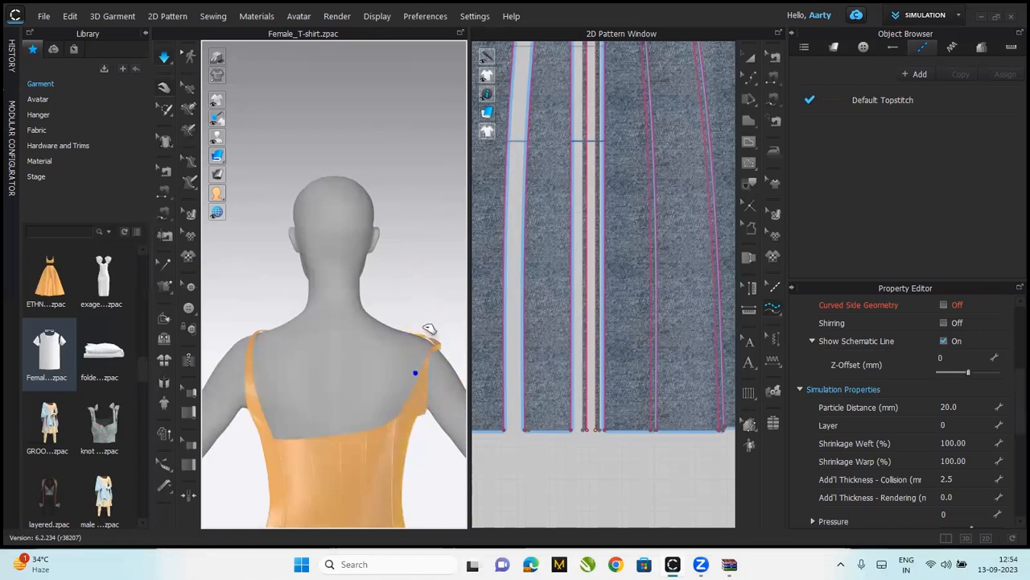
click(429, 329)
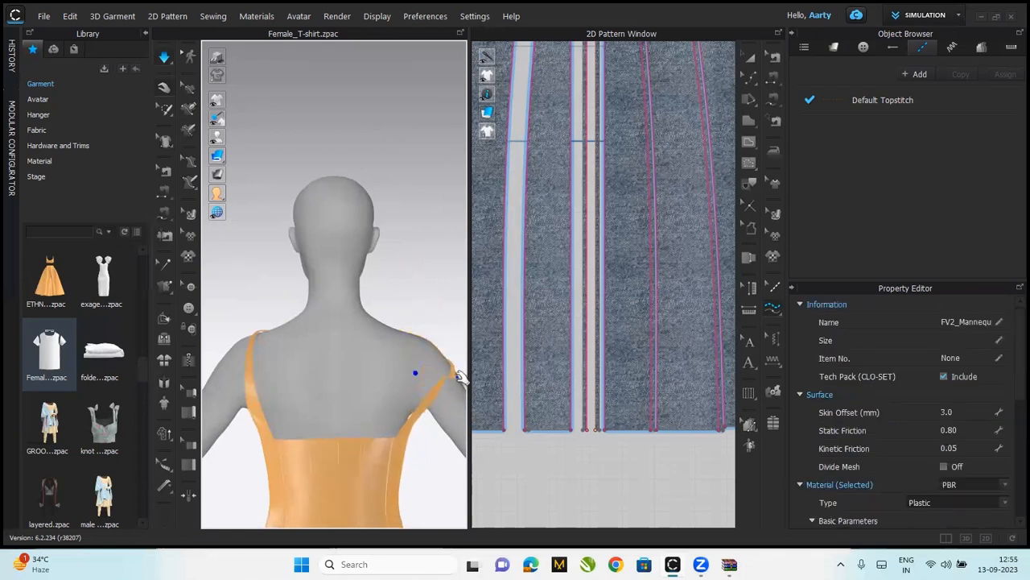
drag(456, 376, 444, 425)
Tack the upper end of the slipped strap to the avatar's shoulder and simulate the garment
right_drag(374, 405, 273, 446)
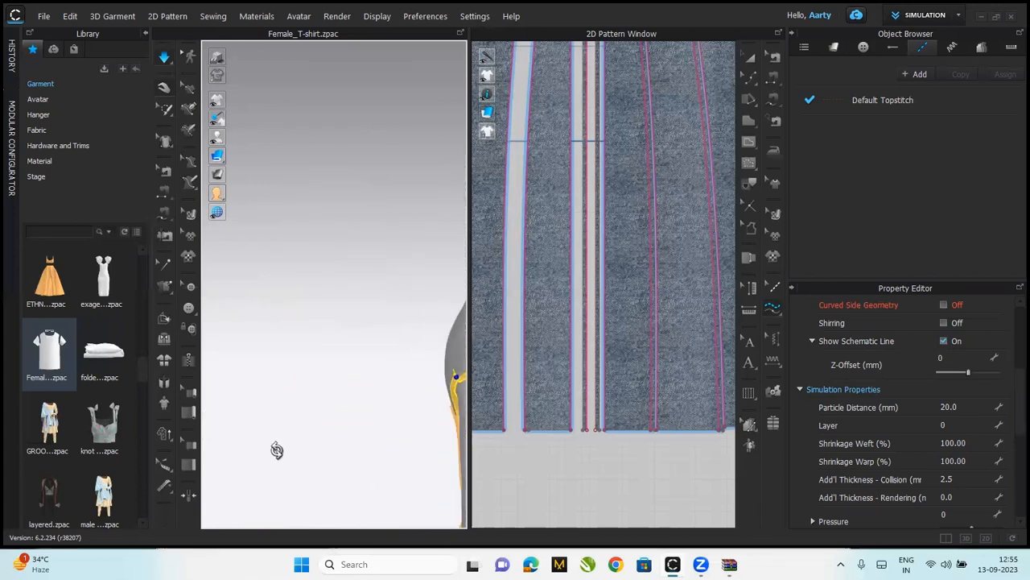
right_drag(416, 398, 289, 352)
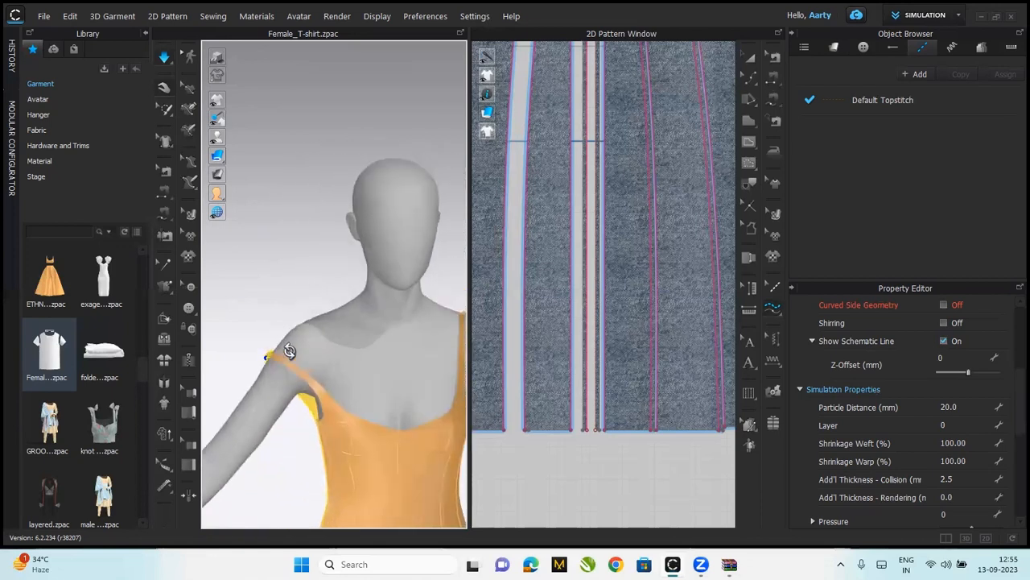
click(164, 287)
click(226, 310)
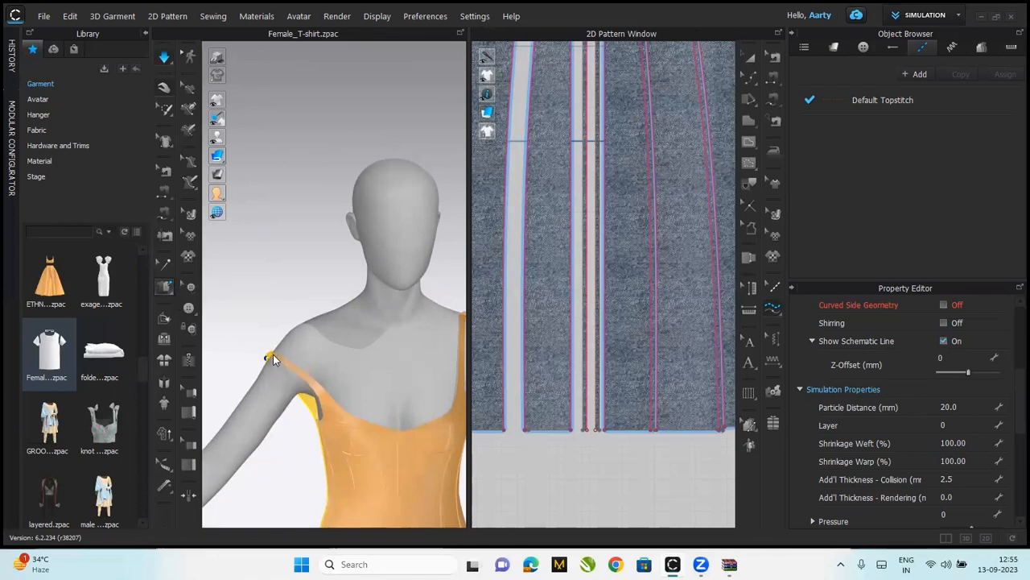
click(269, 363)
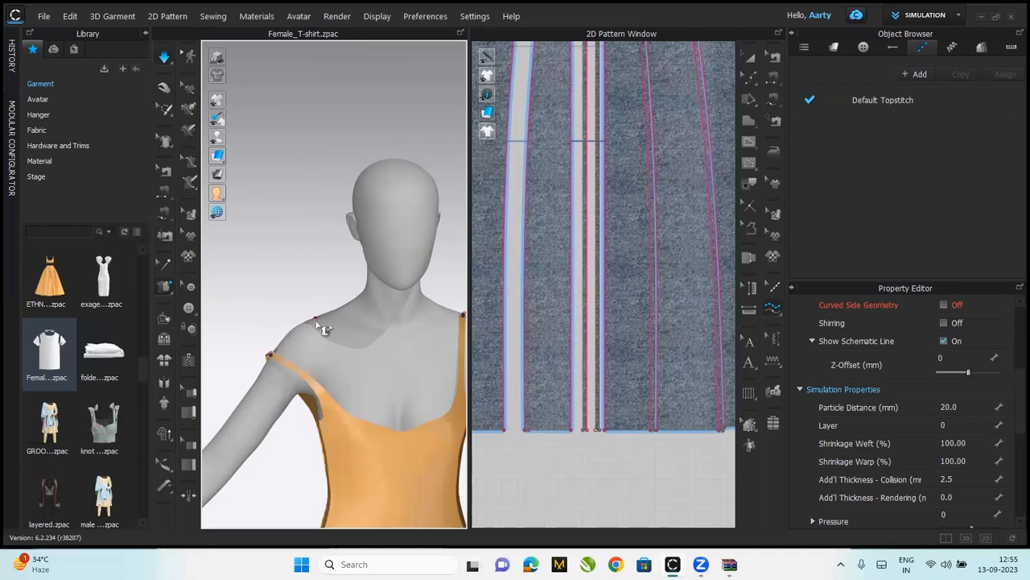
click(328, 358)
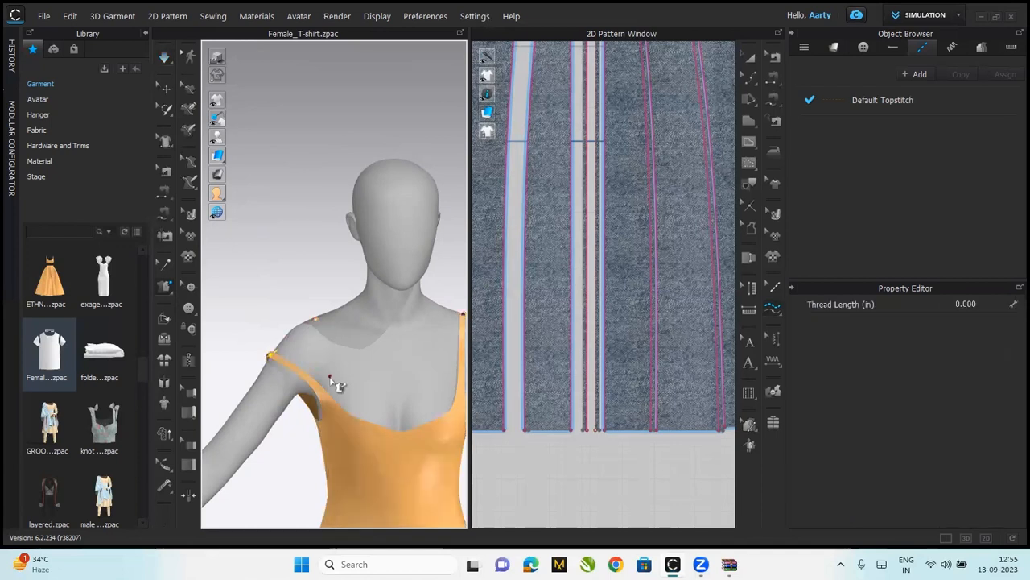
key(space)
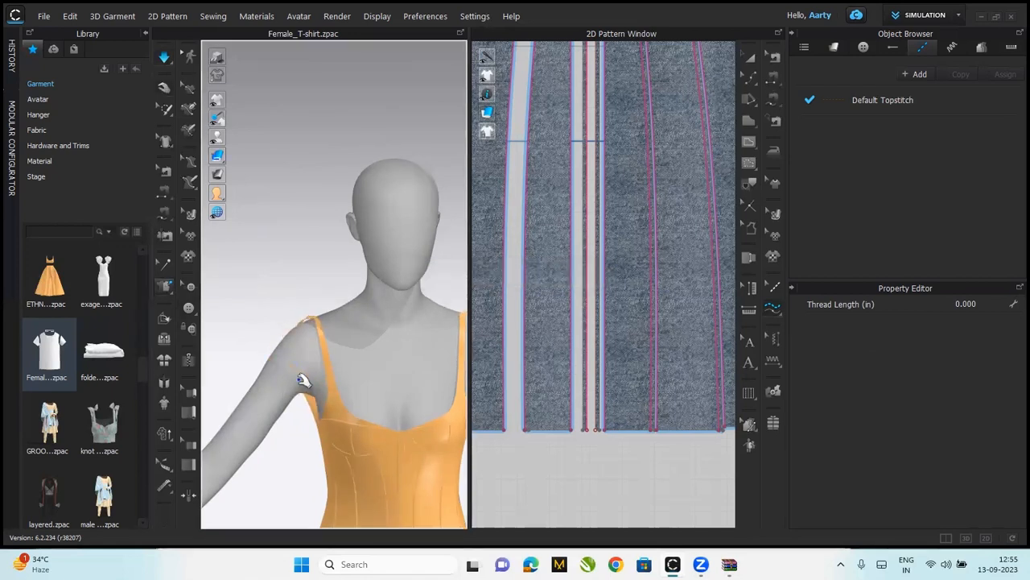
Move the strap's tack point inward along the avatar's shoulder, closer to the neck
right_drag(278, 386, 237, 367)
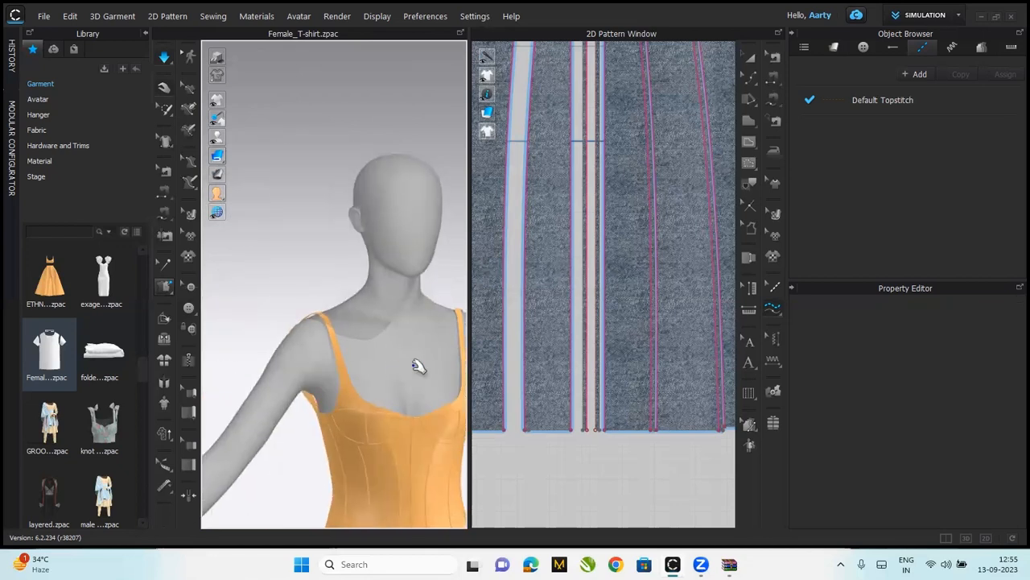
click(335, 311)
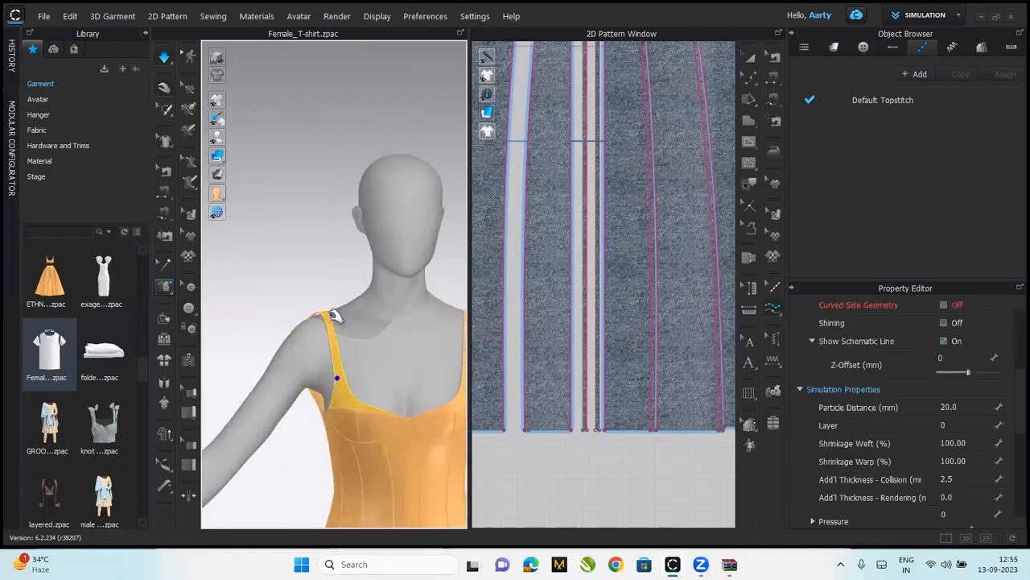
click(166, 266)
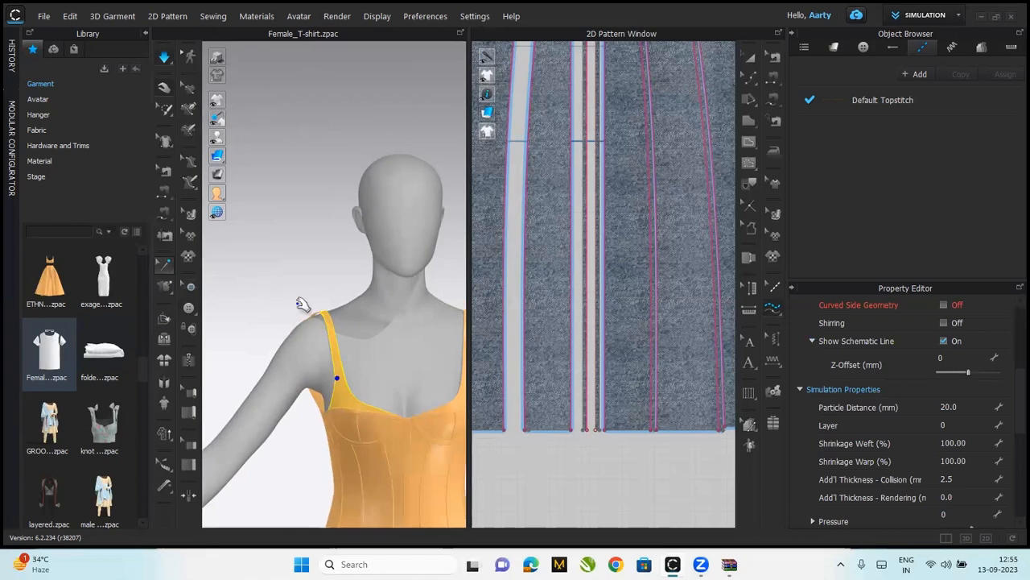
click(190, 283)
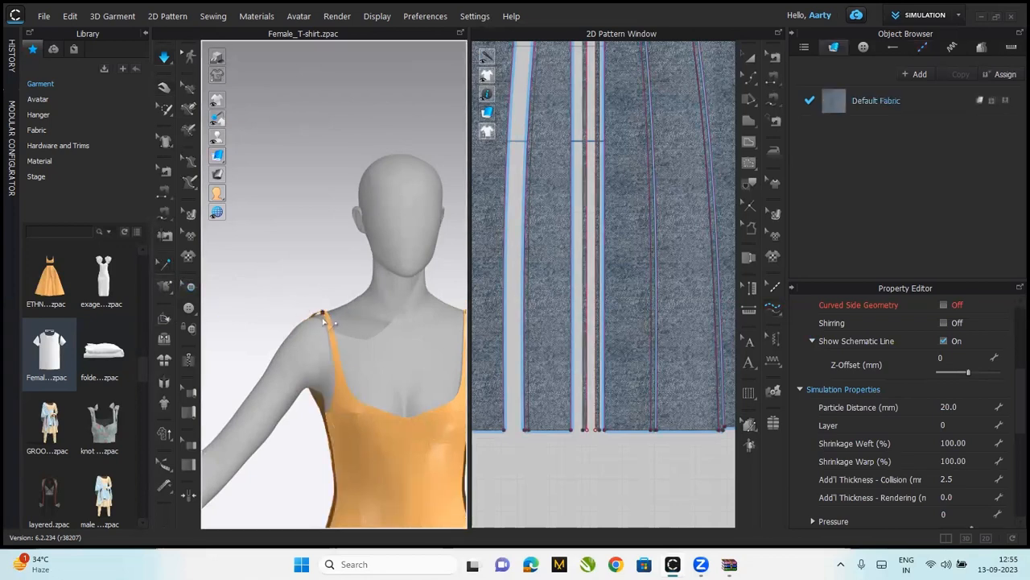
scroll(330, 318, up, 6)
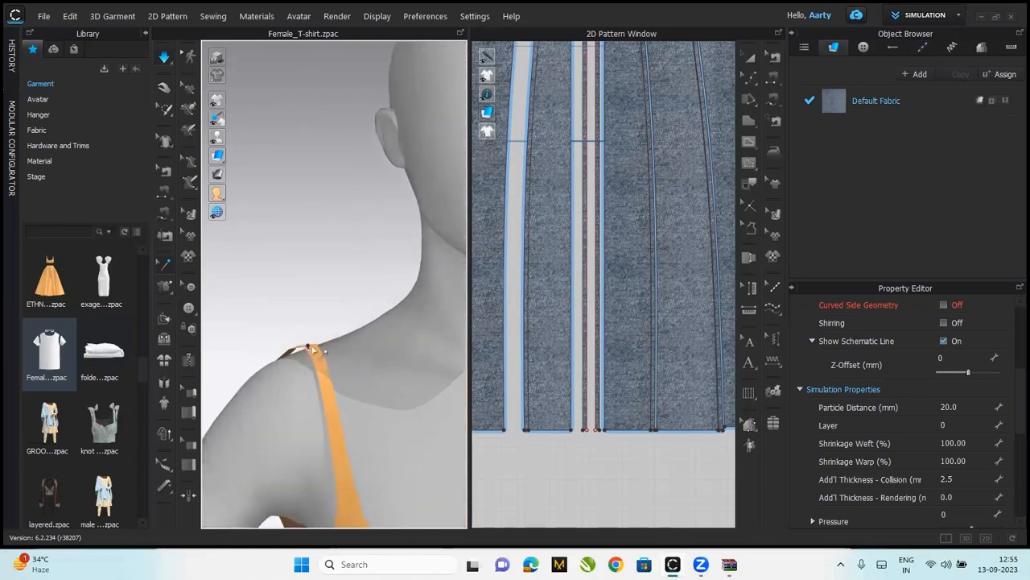
click(310, 352)
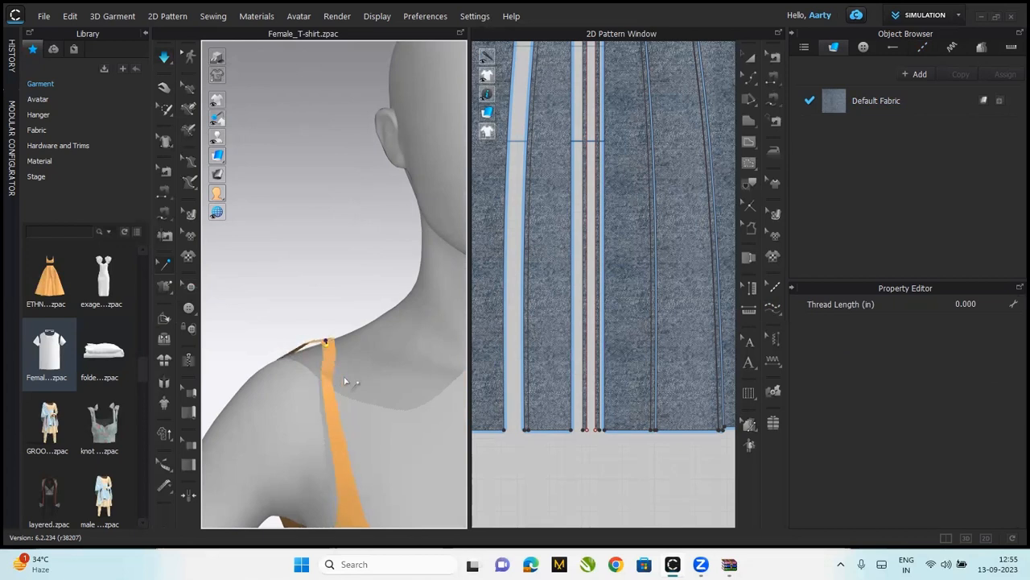
key(2)
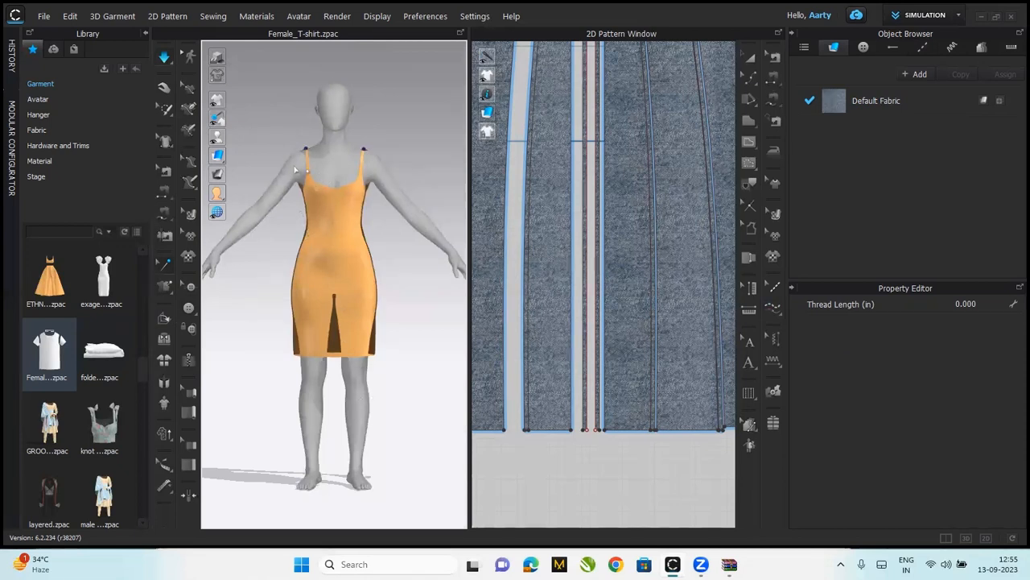
click(599, 442)
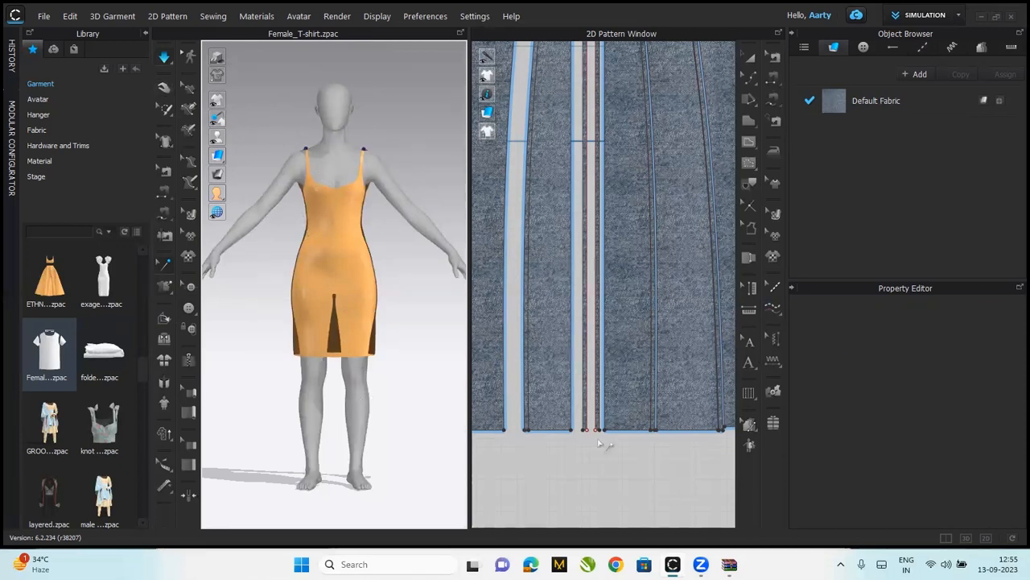
Shorten both sides of the centre-back seam from the hem upward to 19.670 in, and pull the hem panel in 3D to test the slit
click(165, 173)
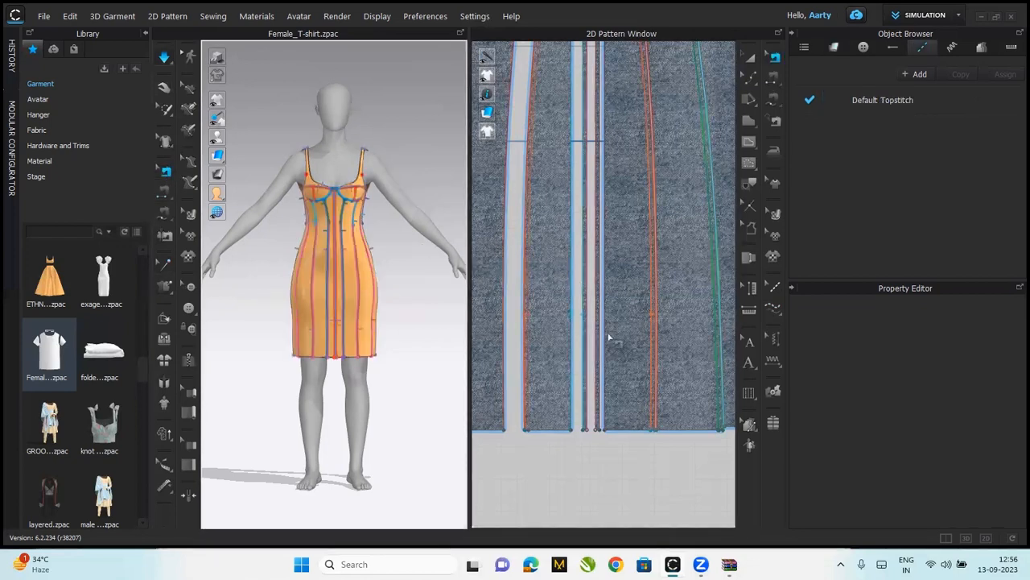
click(586, 429)
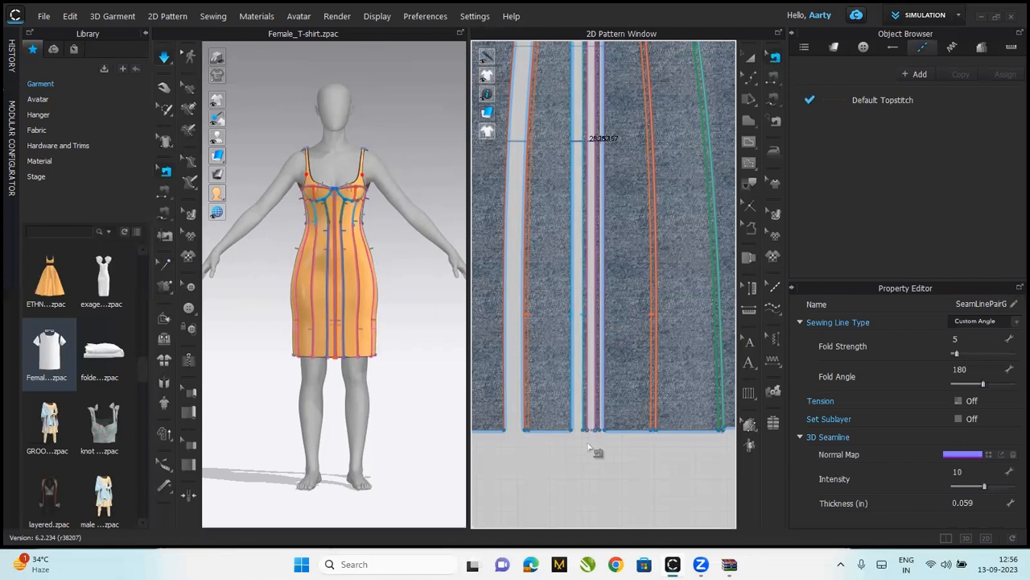
click(588, 432)
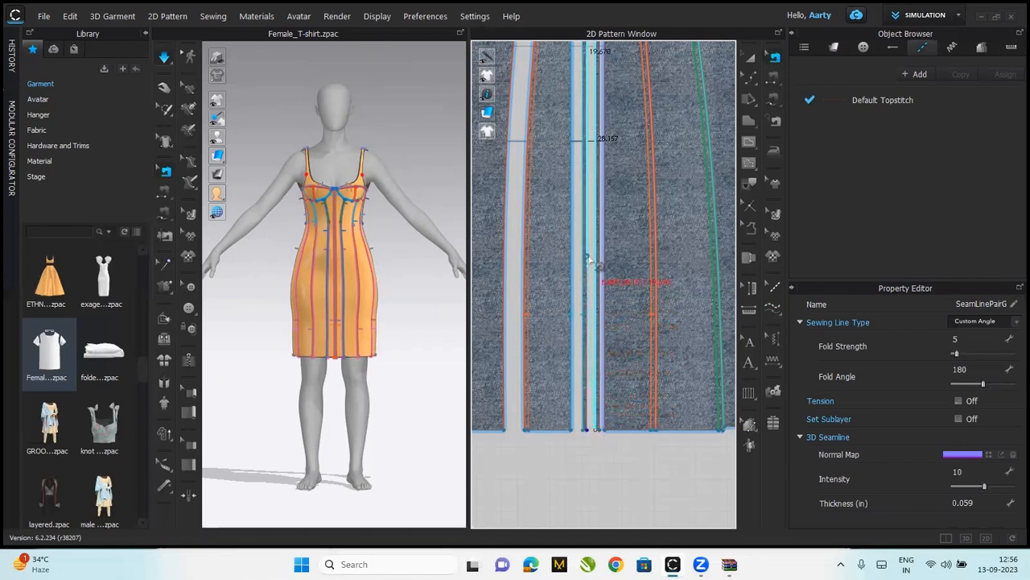
click(596, 434)
drag(595, 427, 596, 255)
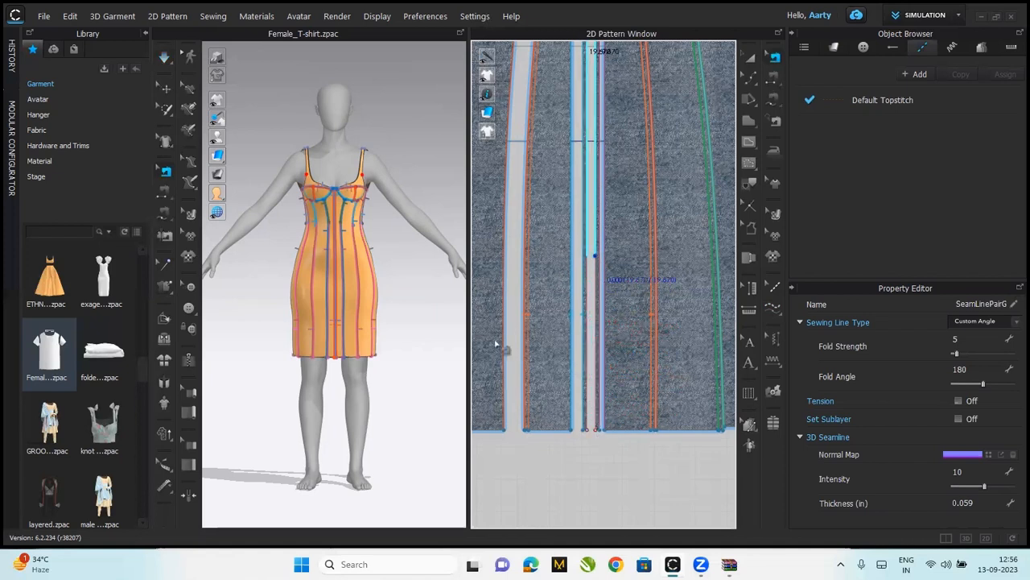
key(8)
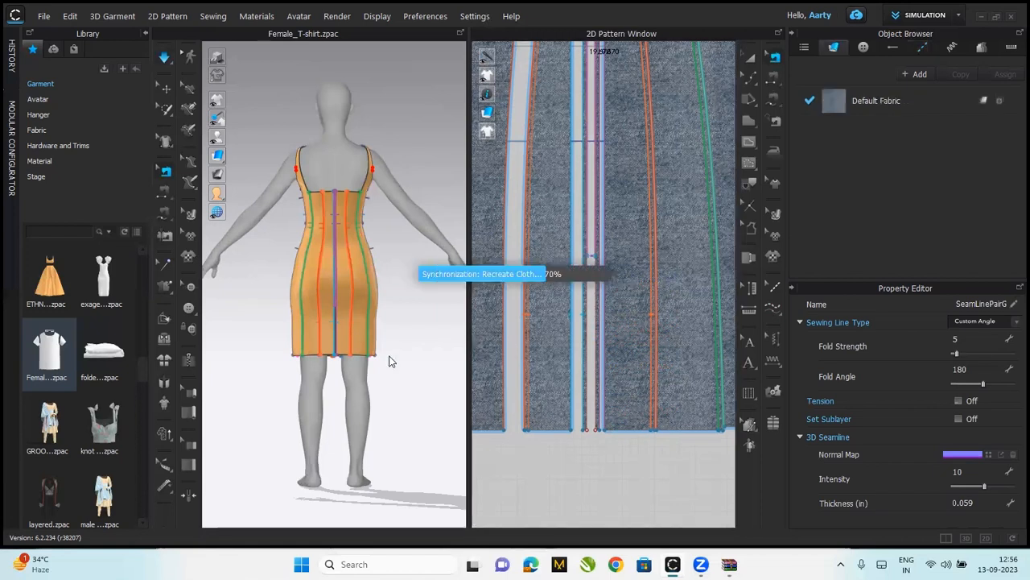
click(348, 348)
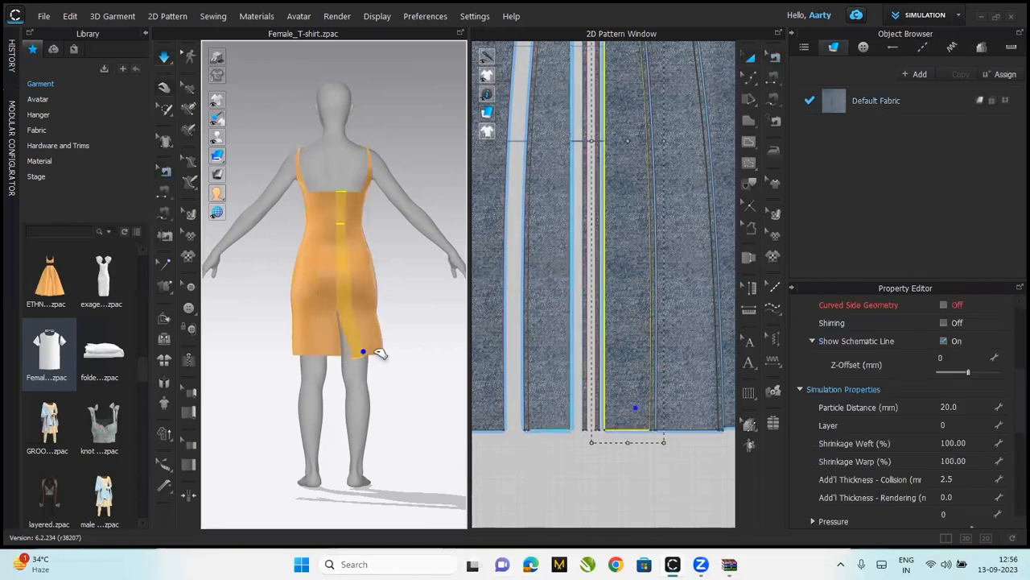
Set the avatar's skin offset to 1 mm
click(351, 414)
key(2)
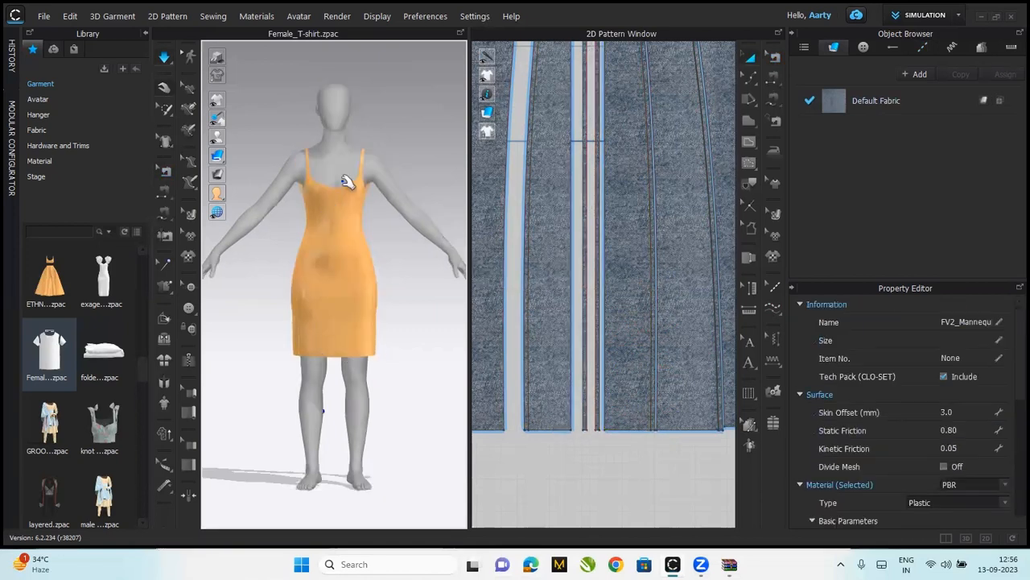
click(972, 414)
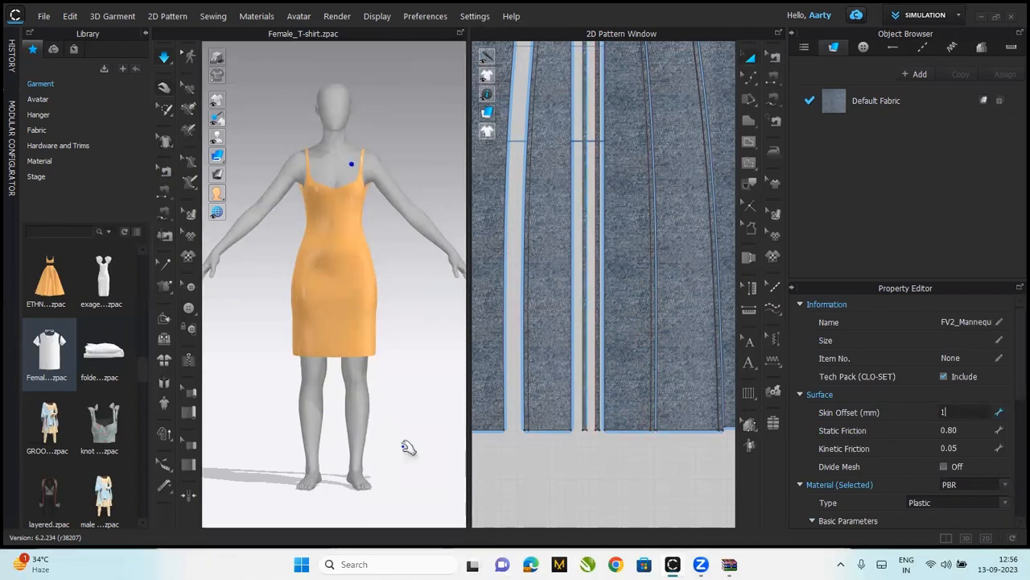
click(413, 371)
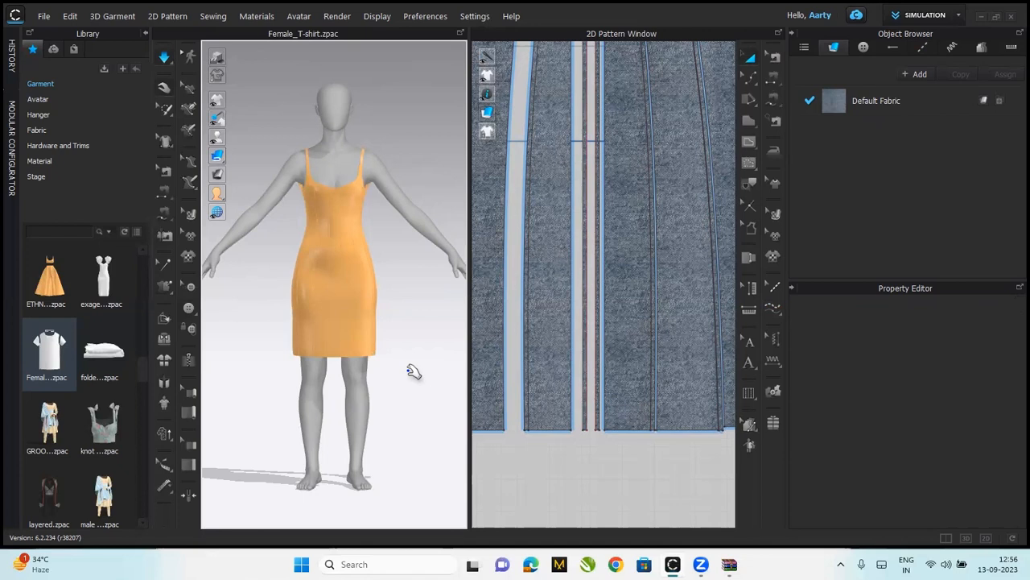
Set the particle distance of all patterns to 8 mm and simulate the dress
key(ctrl+a)
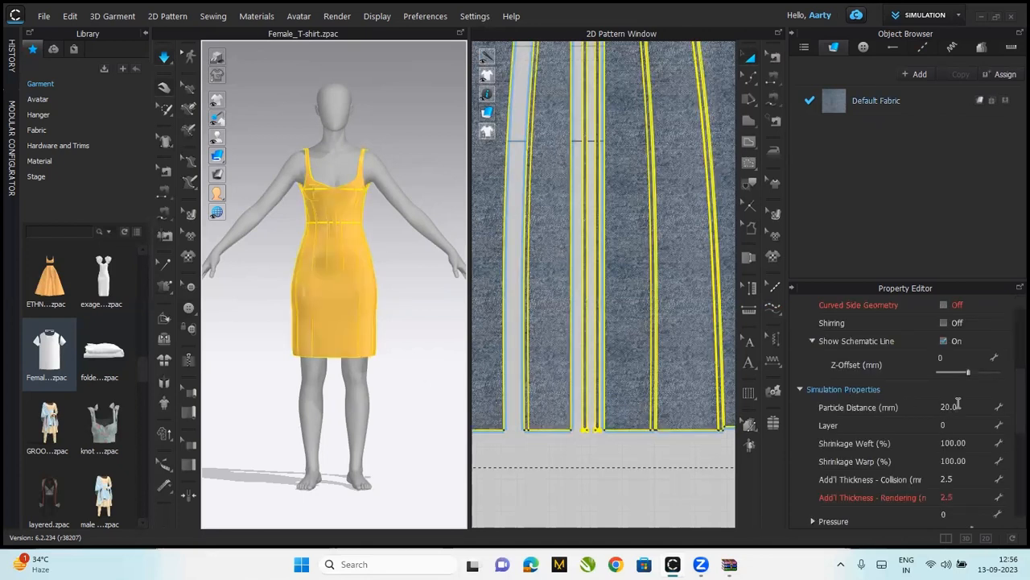
click(964, 407)
text(8)
key(Return)
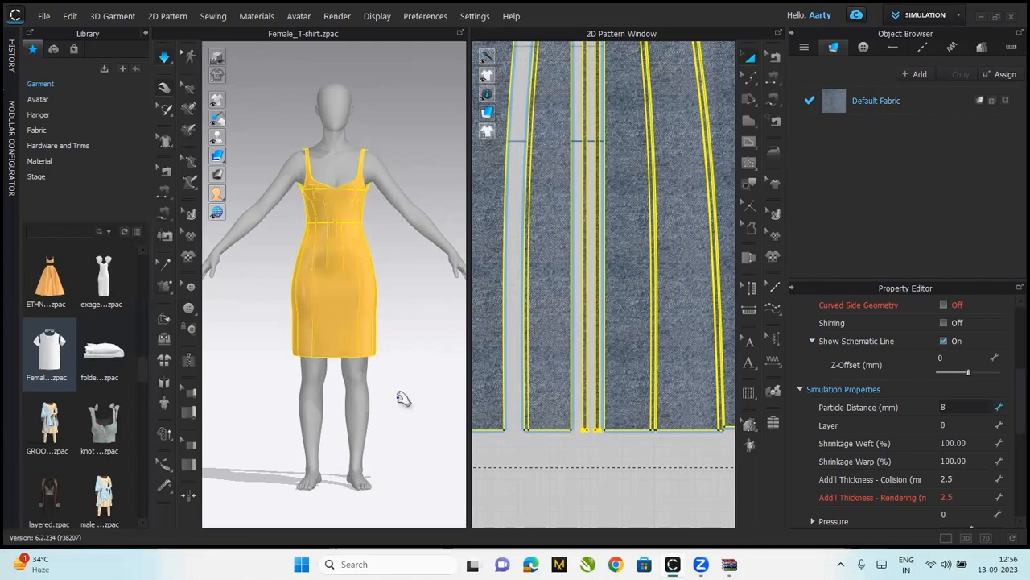
key(space)
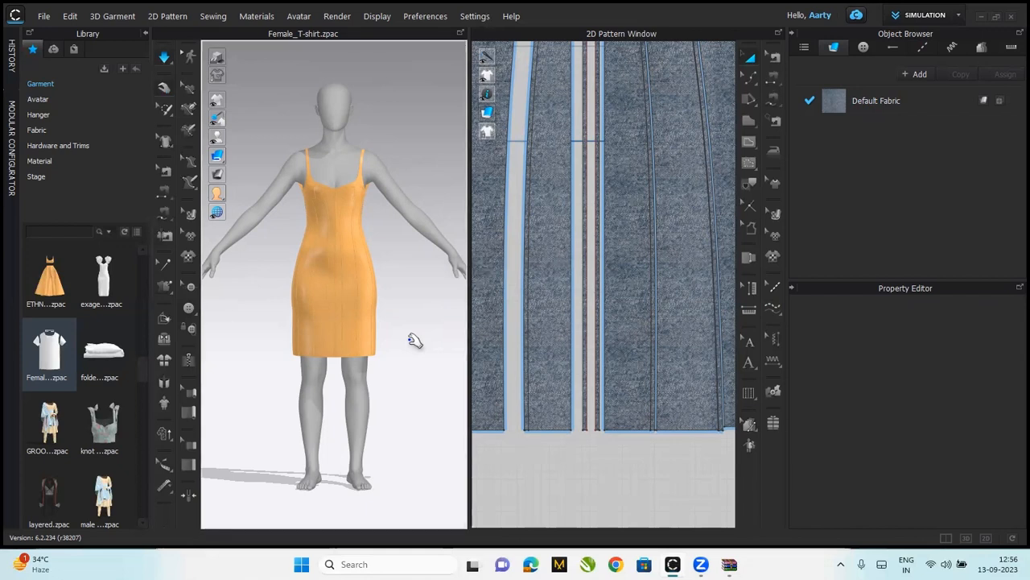
key(space)
scroll(394, 234, up, 5)
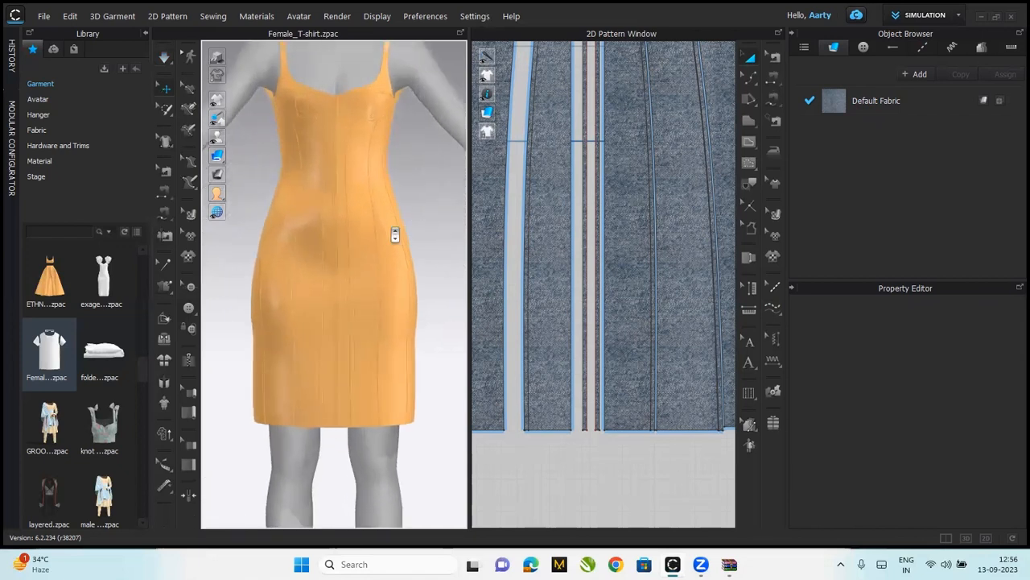
Unstrengthen all pattern pieces of the dress, including the straps, and clear the selection
scroll(394, 234, up, 2)
middle_drag(362, 239, 344, 428)
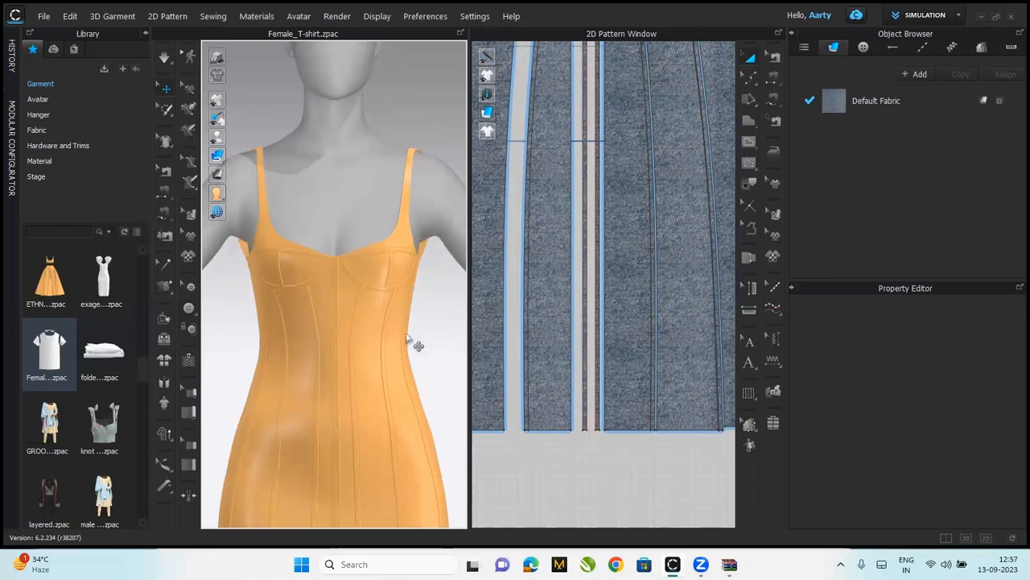
mouse_move(407, 335)
right_down()
mouse_move(279, 306)
mouse_move(413, 323)
mouse_move(412, 346)
right_up()
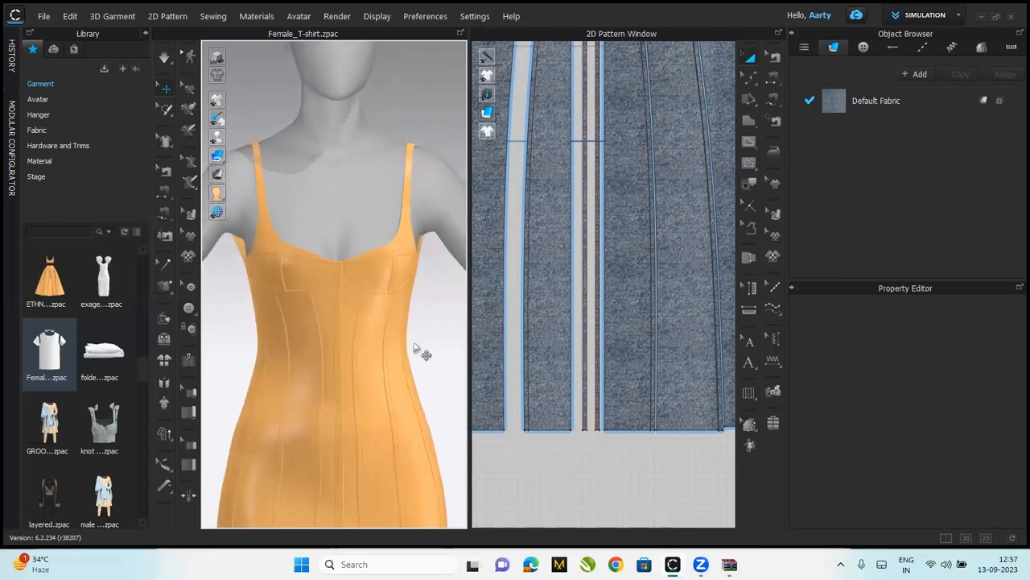
click(364, 335)
right_click(363, 329)
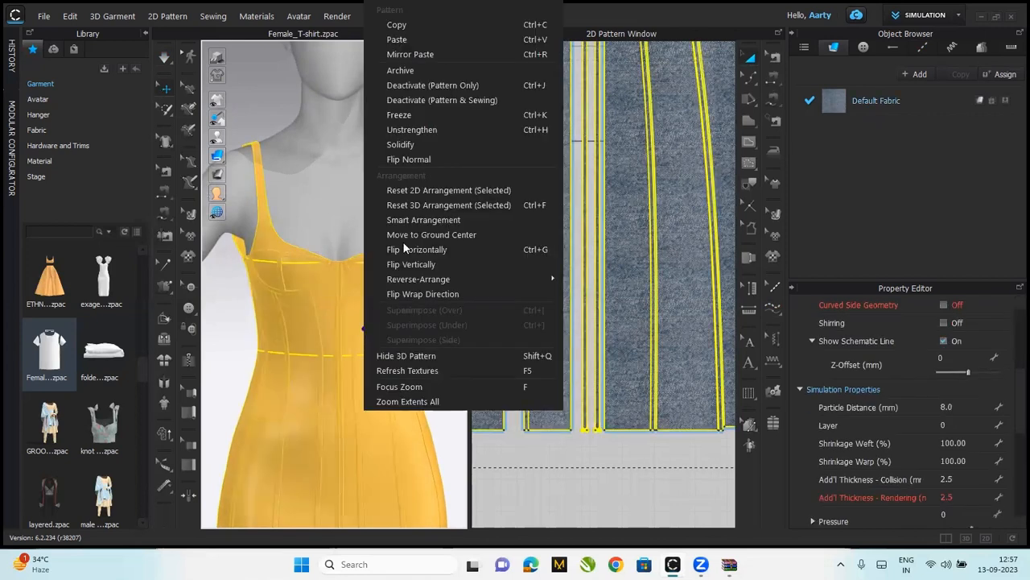
click(440, 125)
click(436, 362)
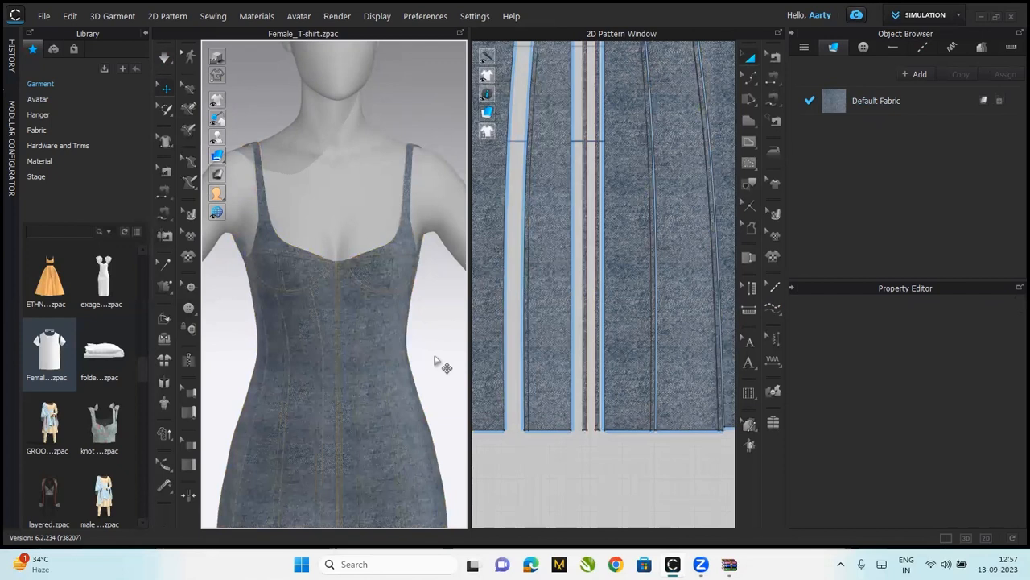
key(2)
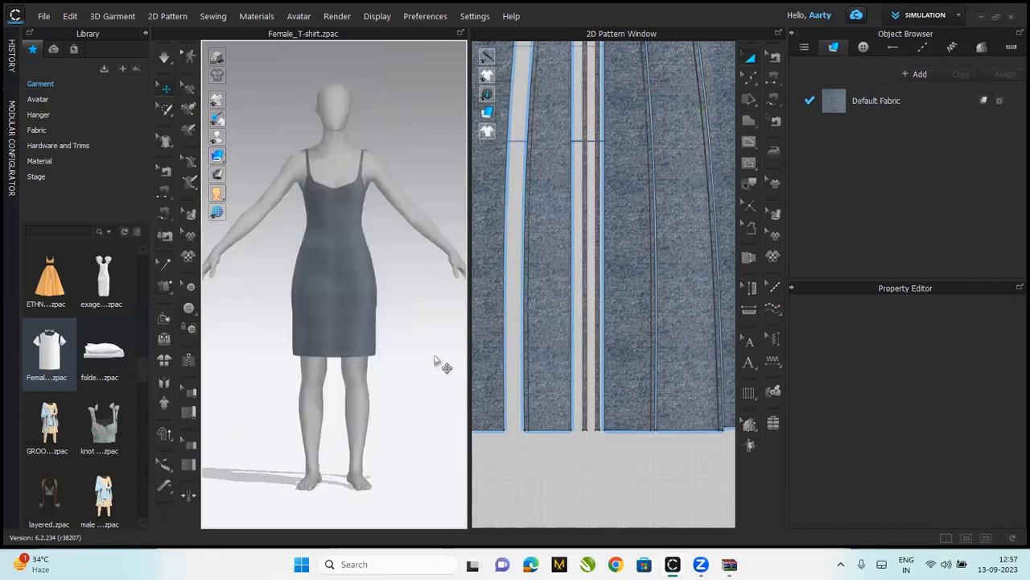
right_drag(333, 370, 435, 353)
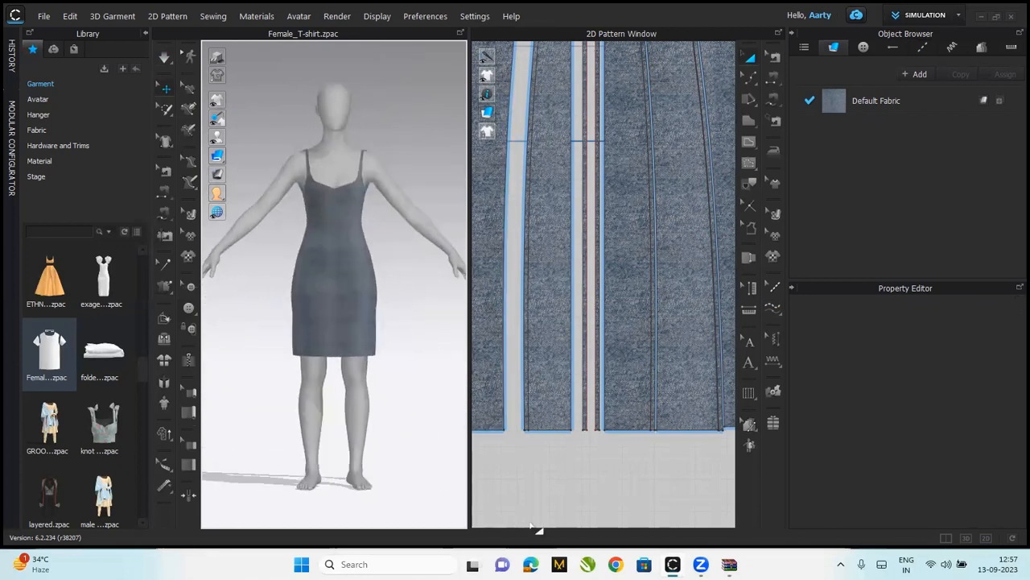